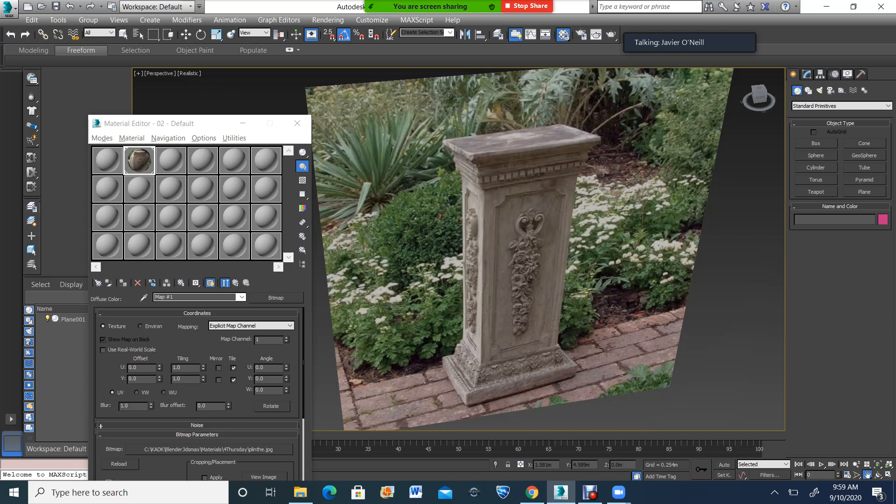
Examine the stone plinth on the reference image plane, both up close and from a distance.
scroll(525, 257, down, 2)
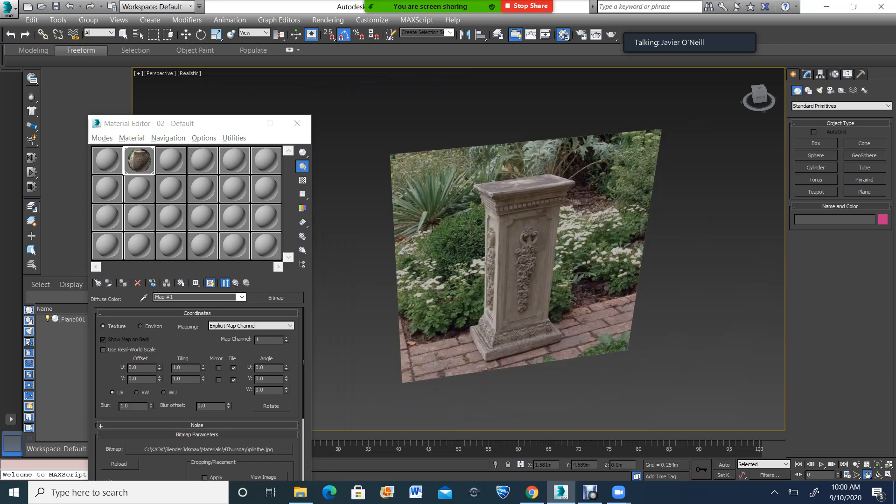
scroll(528, 268, down, 4)
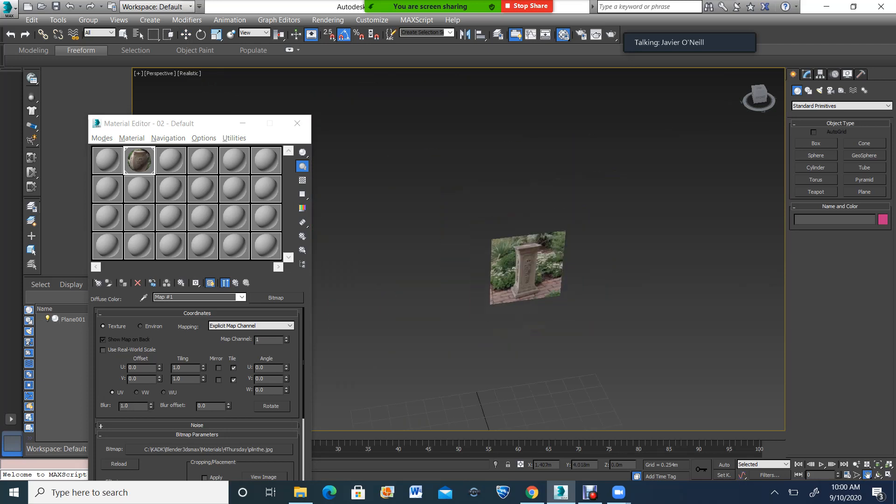
scroll(607, 322, down, 2)
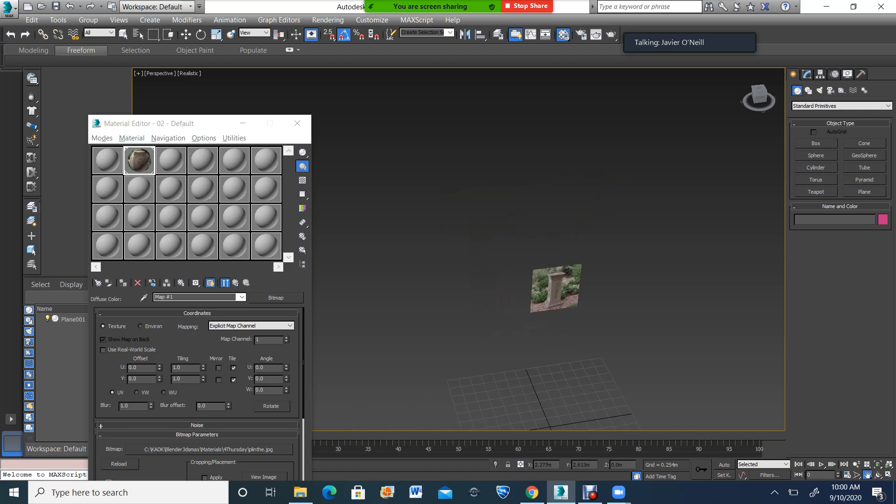
scroll(553, 286, up, 10)
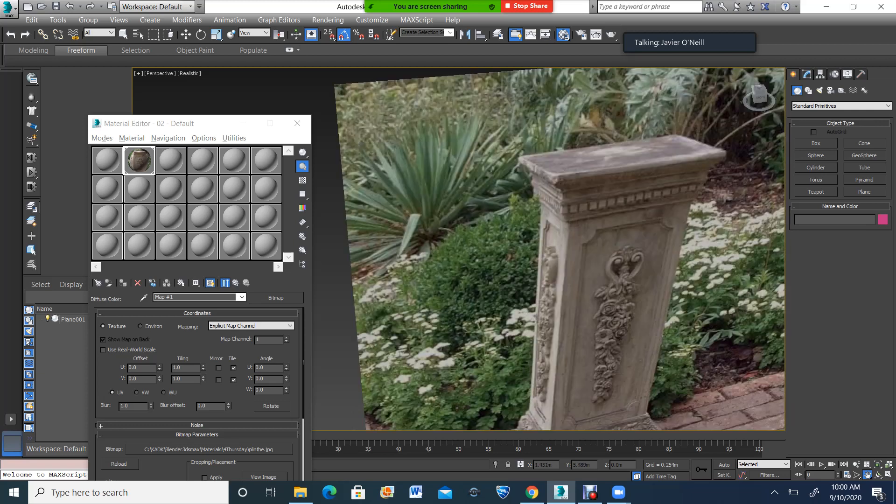
scroll(458, 249, down, 3)
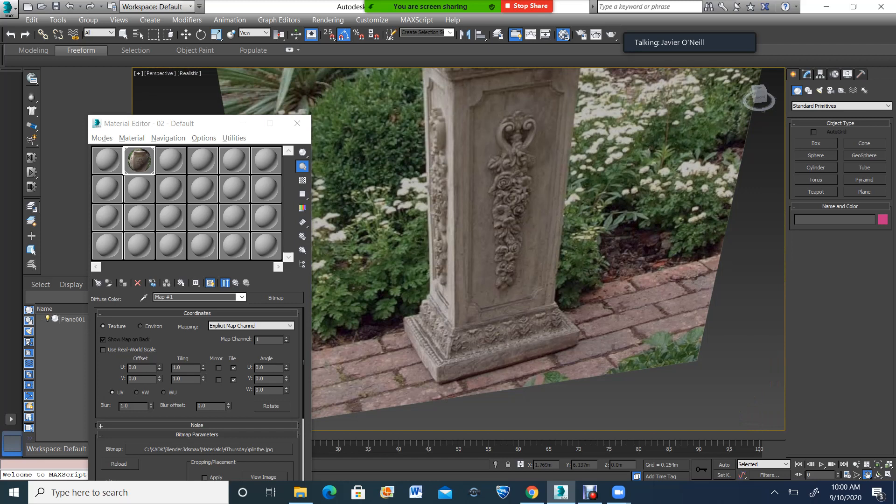
scroll(483, 255, down, 4)
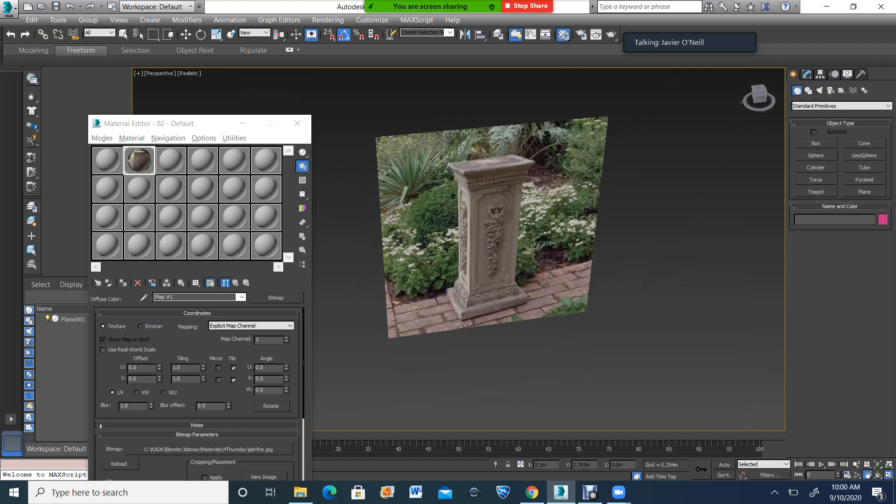
With grid snapping on, create a cylinder in the Front view with a radius of about 0.254 m and a height of about 0.508 m.
key(alt+w)
scroll(610, 203, down, 3)
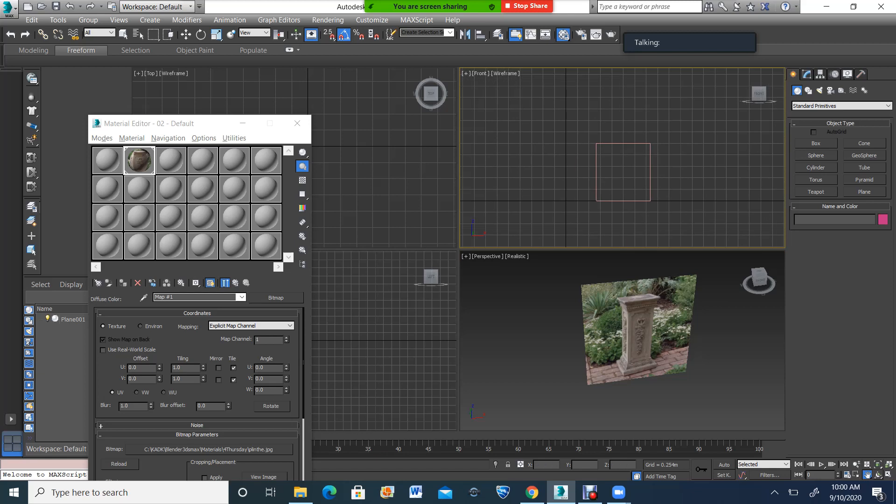
click(888, 475)
drag(420, 252, 652, 244)
scroll(399, 209, up, 3)
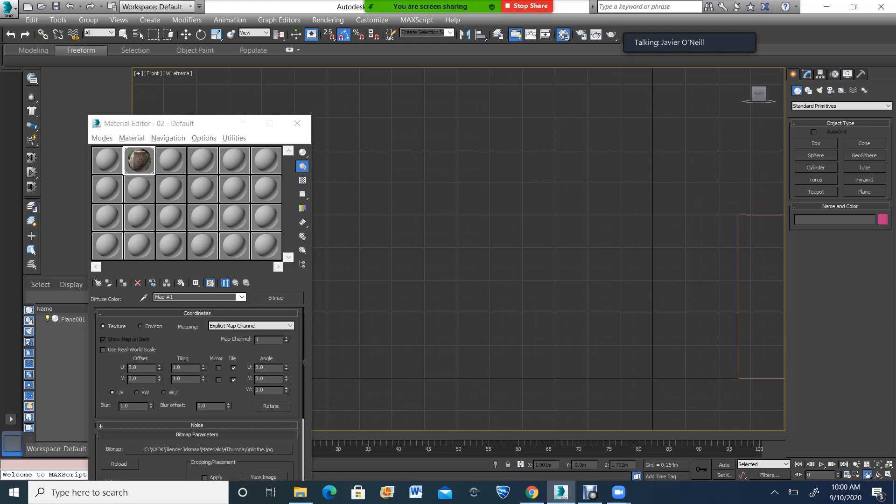
click(816, 168)
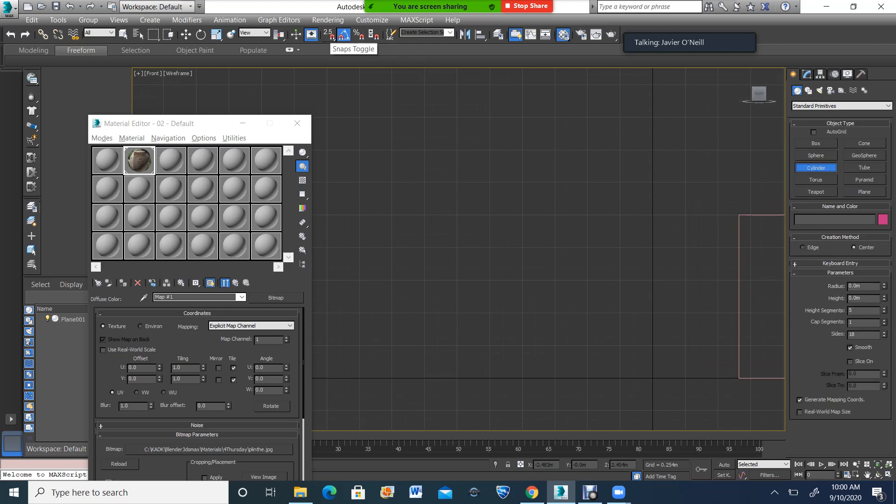
click(328, 34)
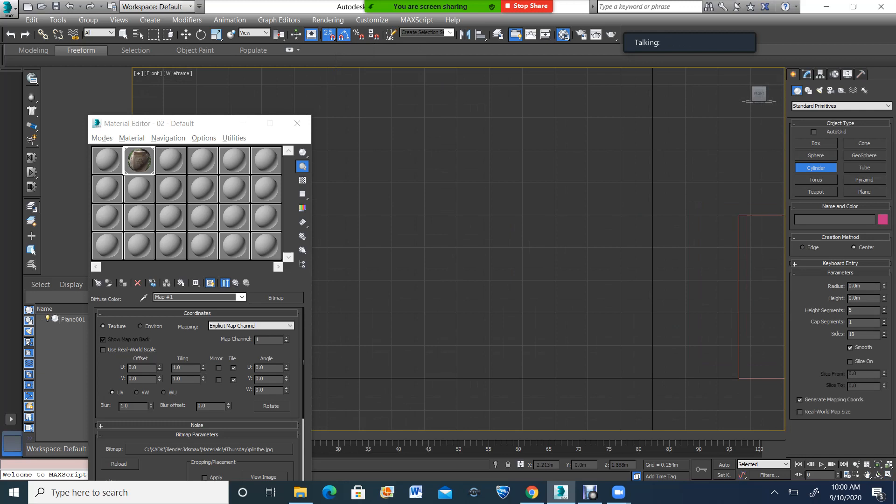
drag(391, 150, 423, 149)
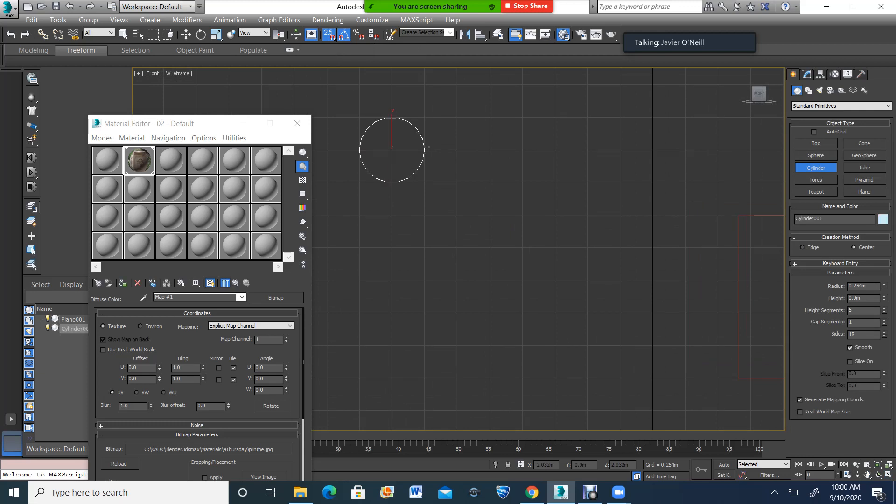
click(424, 85)
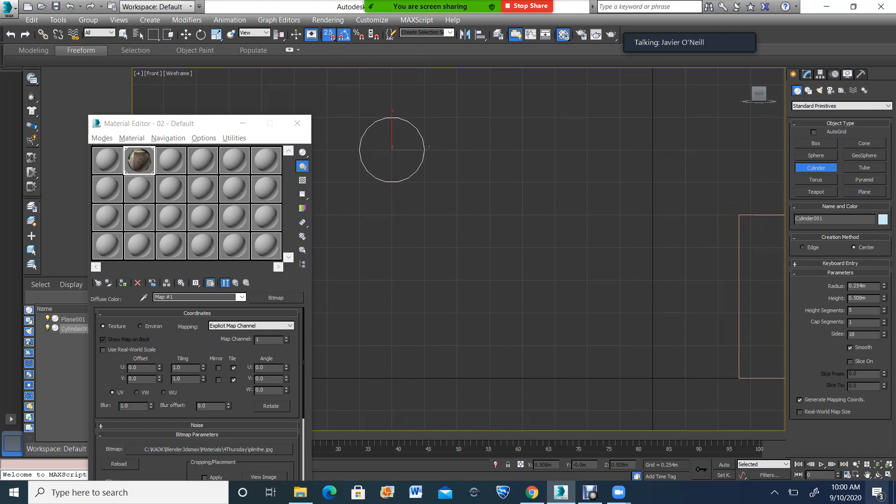
Reduce the cylinder to 1 height segment and shorten its height to about 0.147 m.
click(889, 475)
click(888, 475)
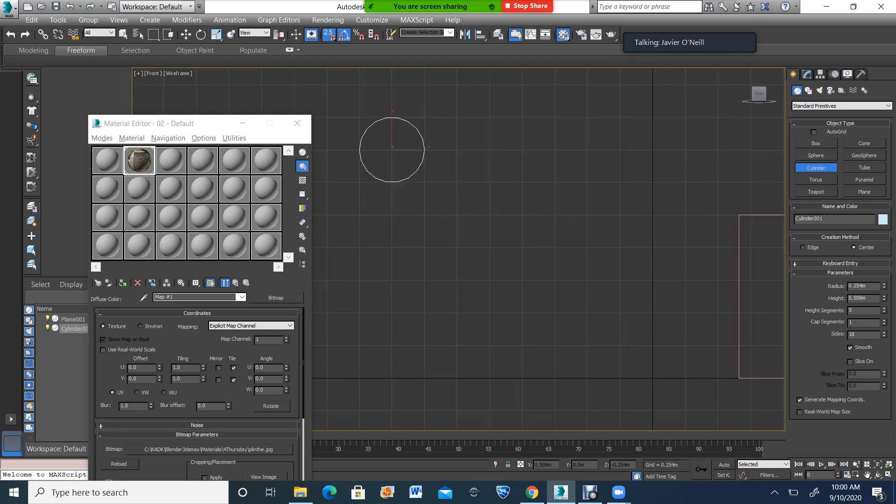
click(888, 474)
click(879, 475)
click(677, 355)
key(z)
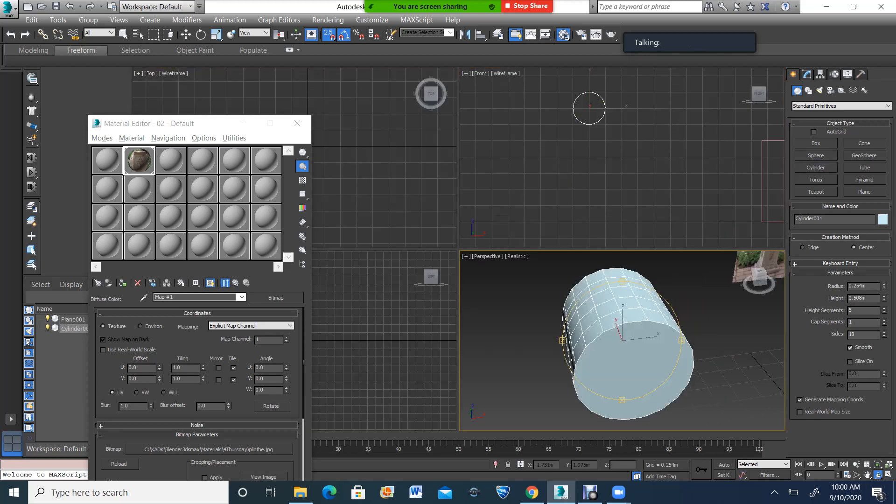
drag(630, 358, 672, 358)
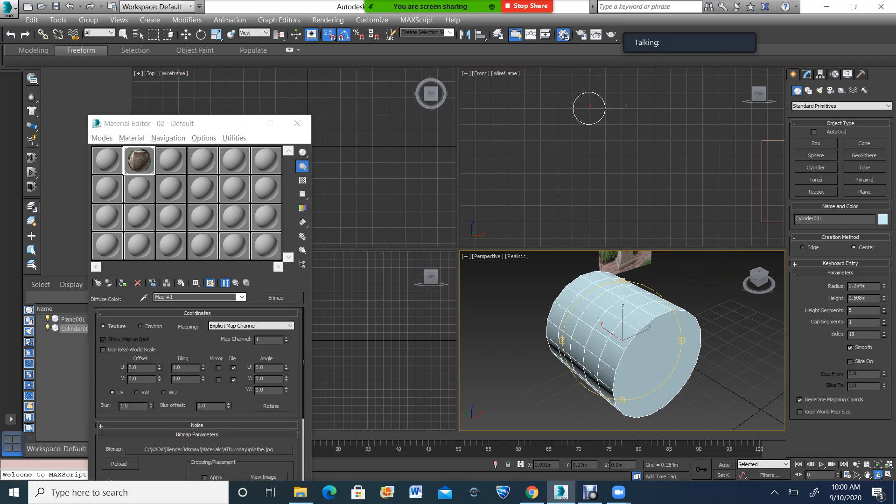
click(884, 313)
click(884, 313)
click(884, 313)
click(884, 312)
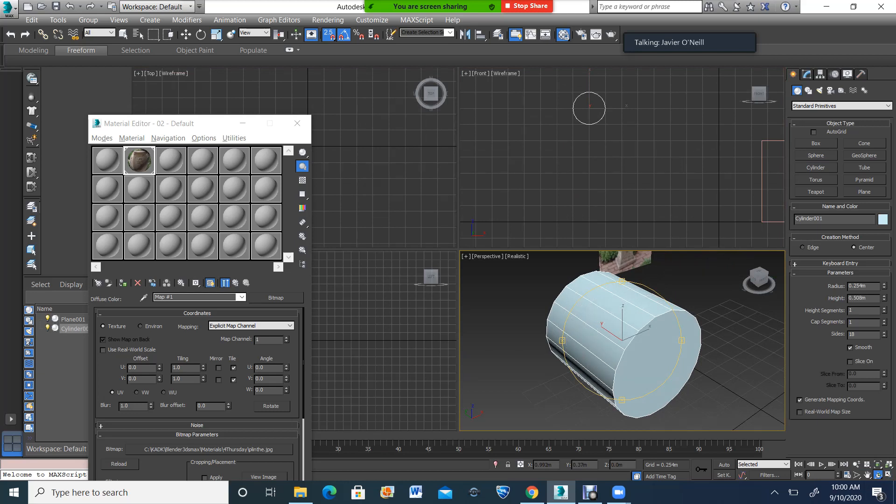
drag(884, 299, 884, 345)
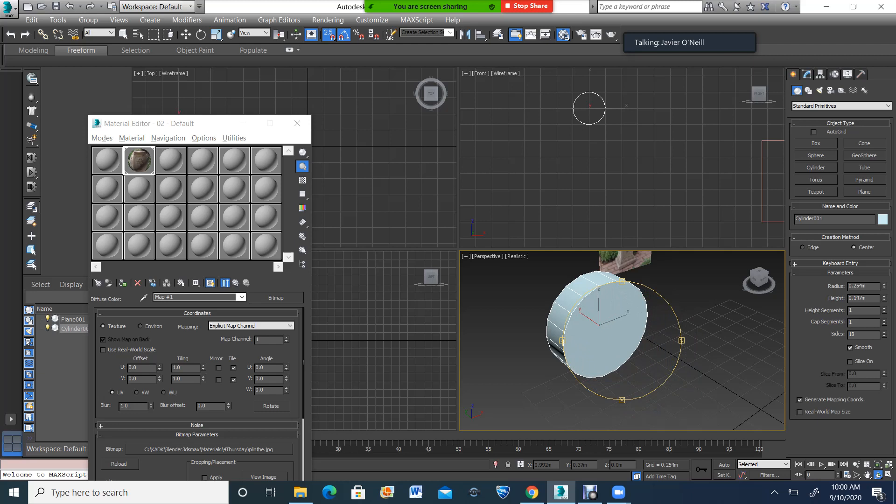
Set the cylinder's cap segments to 2 and its sides to 20.
click(884, 321)
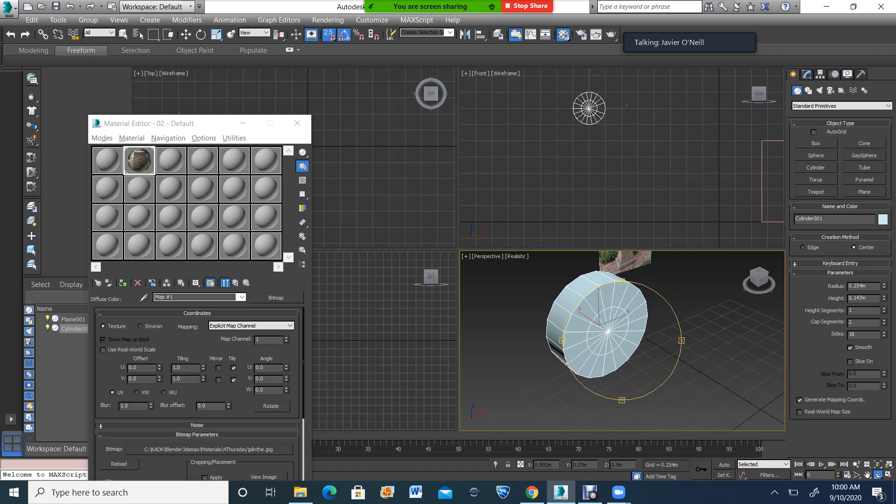
drag(647, 350, 592, 323)
scroll(618, 329, up, 1)
scroll(592, 323, down, 1)
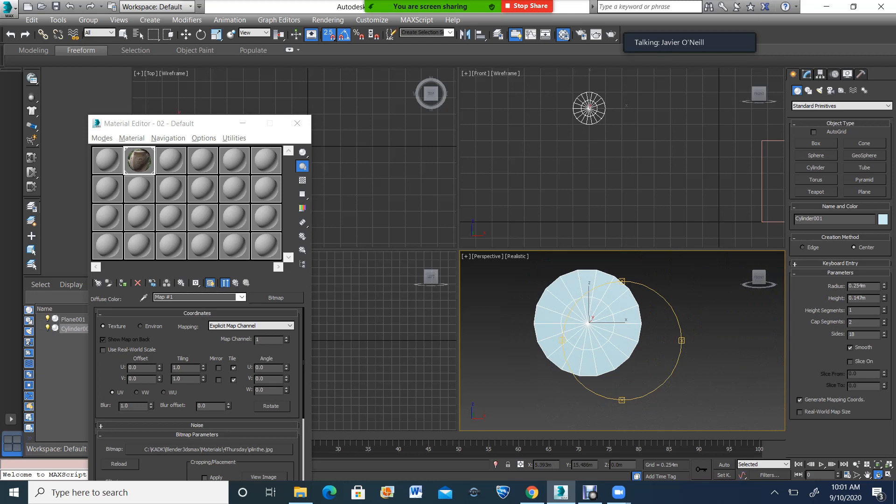
click(884, 333)
click(884, 333)
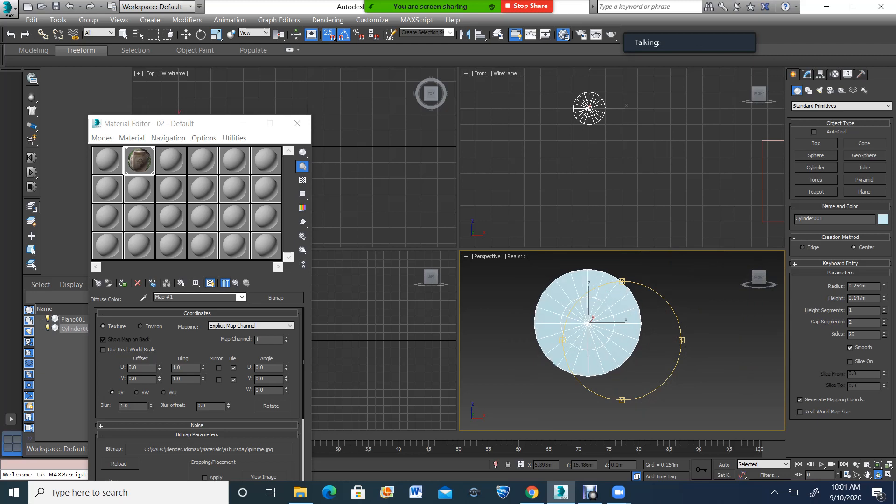
Convert the cylinder to an Editable Poly in the maximized Front view and close the Material Editor.
scroll(603, 107, up, 6)
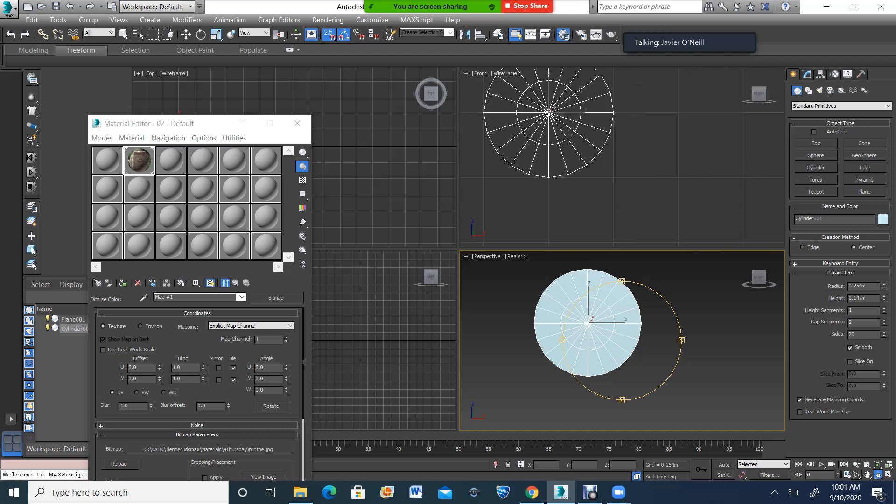
scroll(629, 156, down, 5)
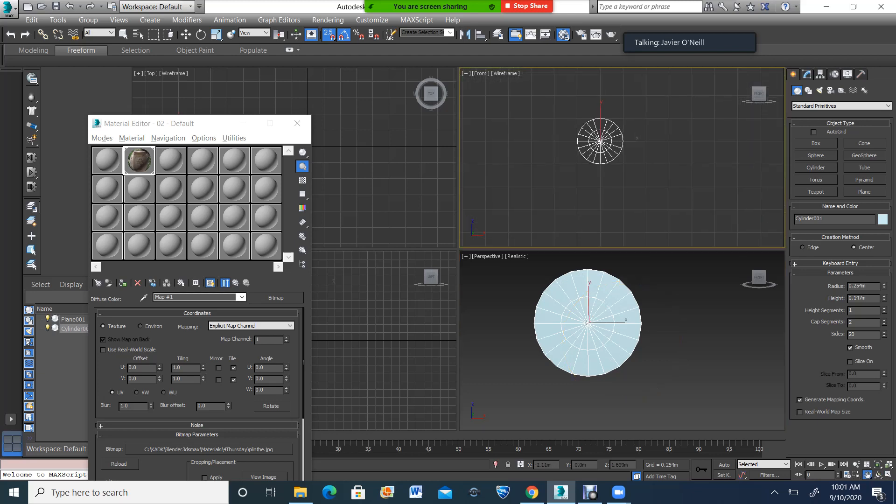
key(alt+w)
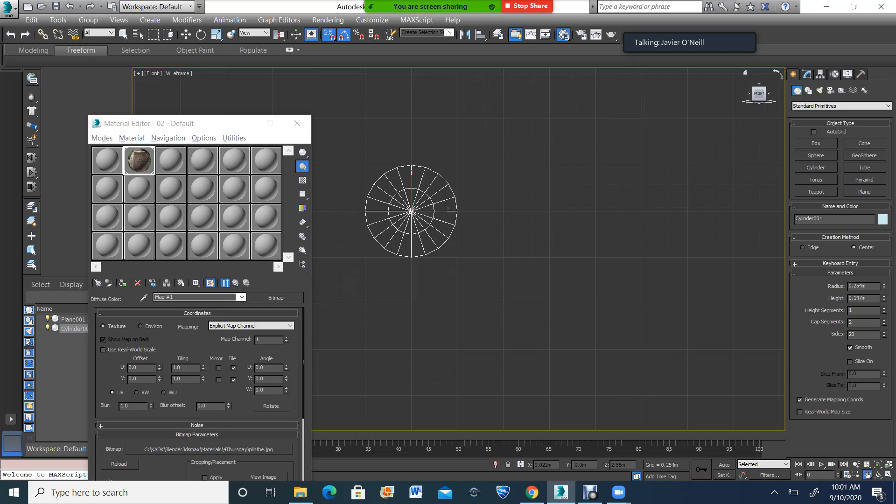
click(807, 74)
right_click(826, 135)
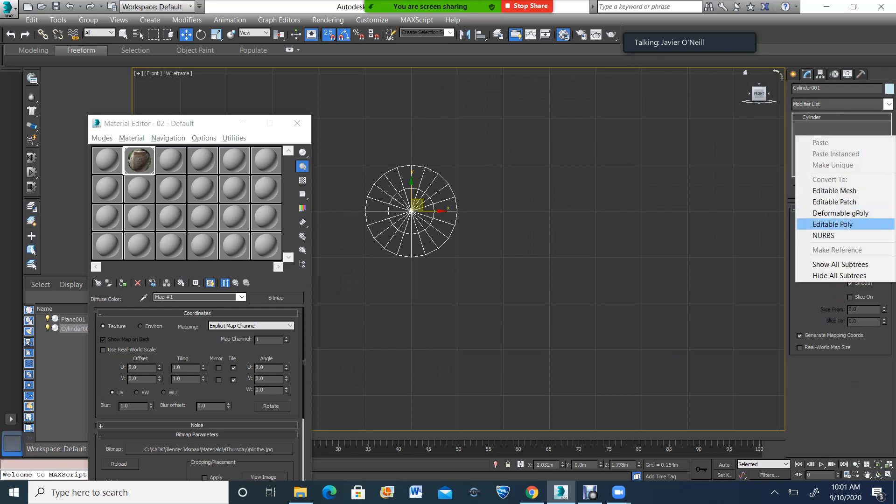
click(833, 224)
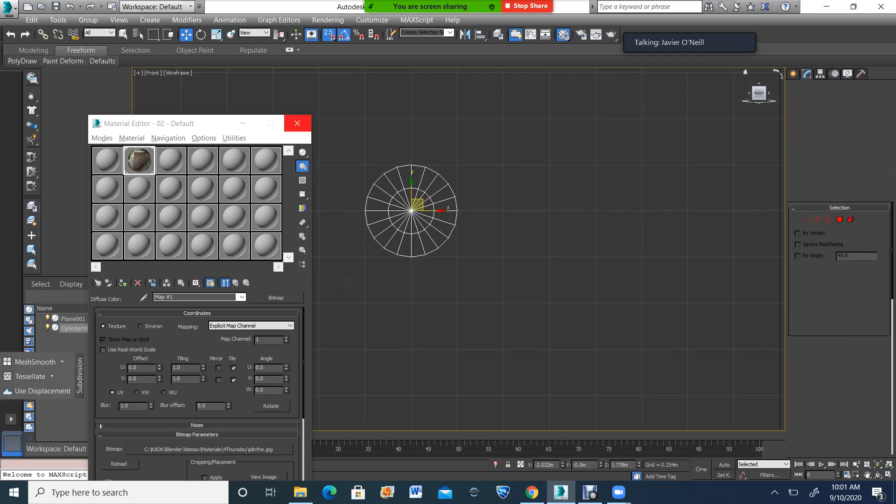
click(299, 123)
Delete the cylinder's polygons in the upper half and the lower-left quarter, keeping only the lower-right quarter.
click(839, 220)
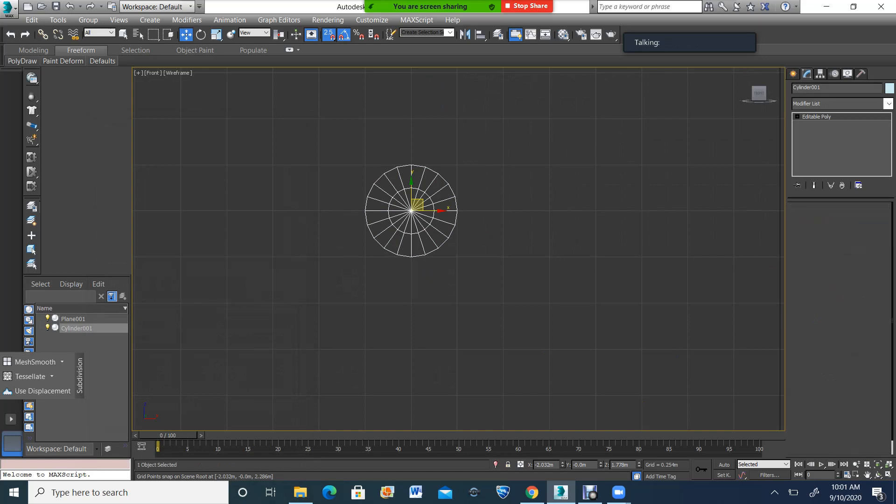
drag(338, 149, 492, 205)
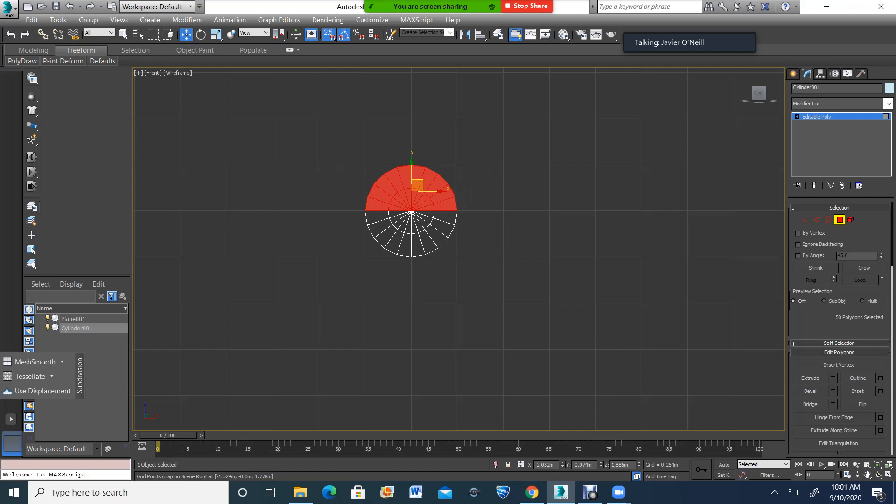
key(Delete)
drag(339, 192, 396, 256)
key(Delete)
drag(371, 191, 409, 236)
key(Delete)
Move only the quarter cylinder's pivot down and to its right, snapped to about X -1.524 m, Z 1.016 m.
scroll(455, 225, down, 3)
scroll(546, 246, up, 1)
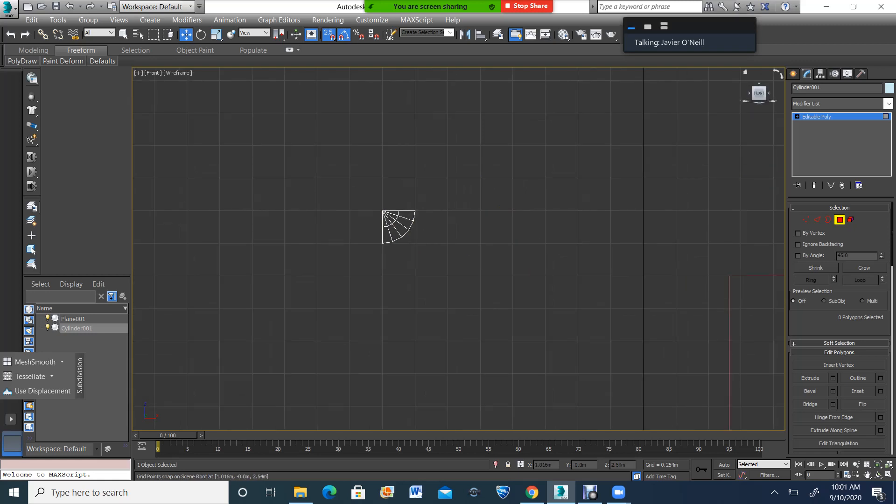
click(793, 74)
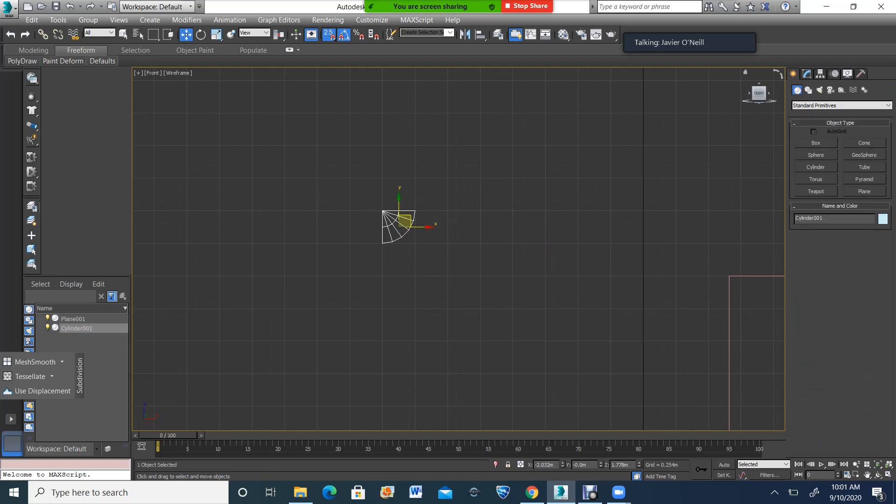
click(820, 74)
click(841, 143)
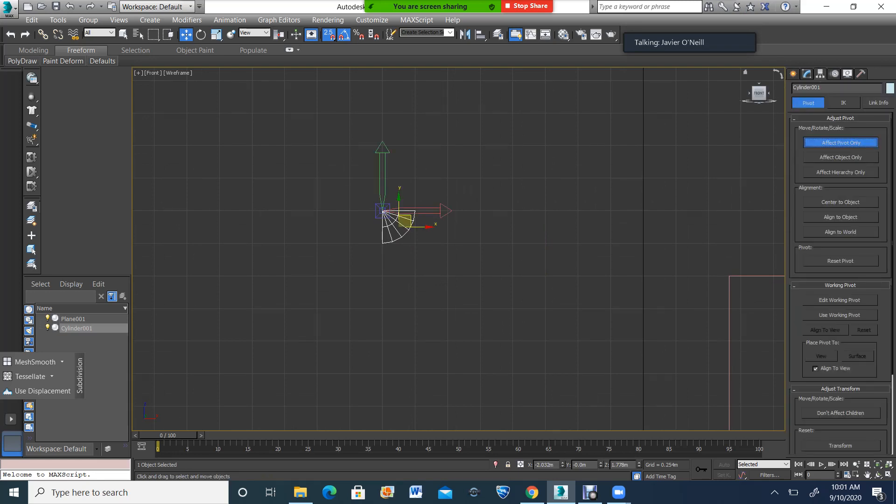
mouse_move(383, 211)
mouse_down()
mouse_move(480, 308)
mouse_move(447, 308)
mouse_up()
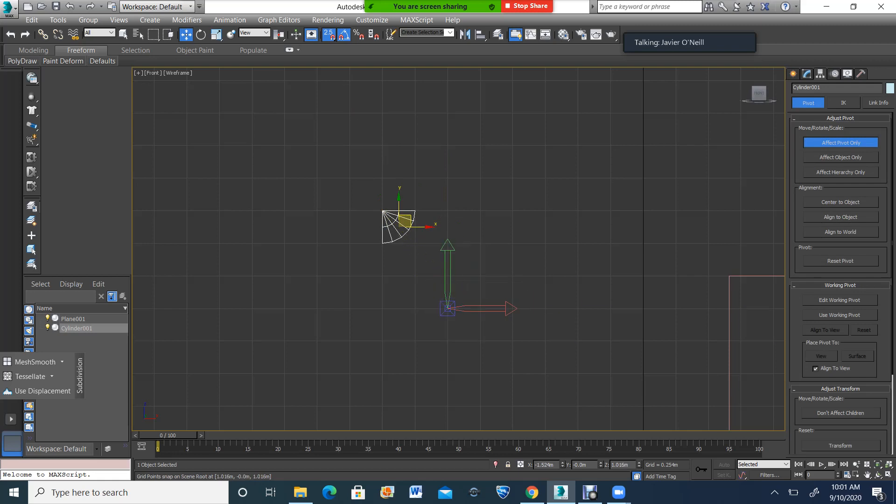
click(840, 143)
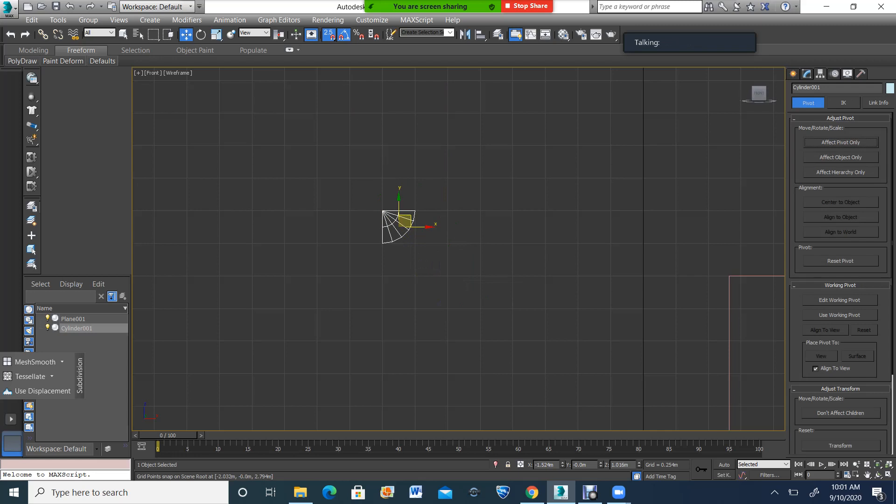
click(465, 34)
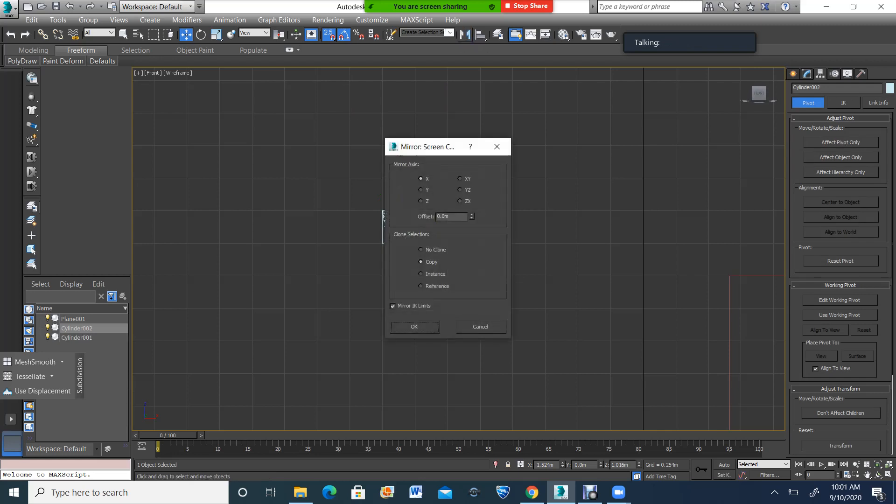
drag(426, 147, 653, 136)
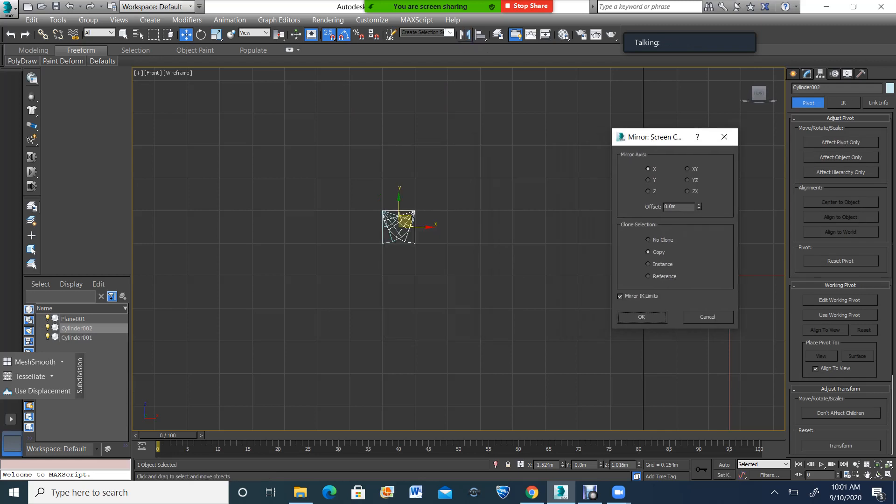
click(708, 317)
click(841, 143)
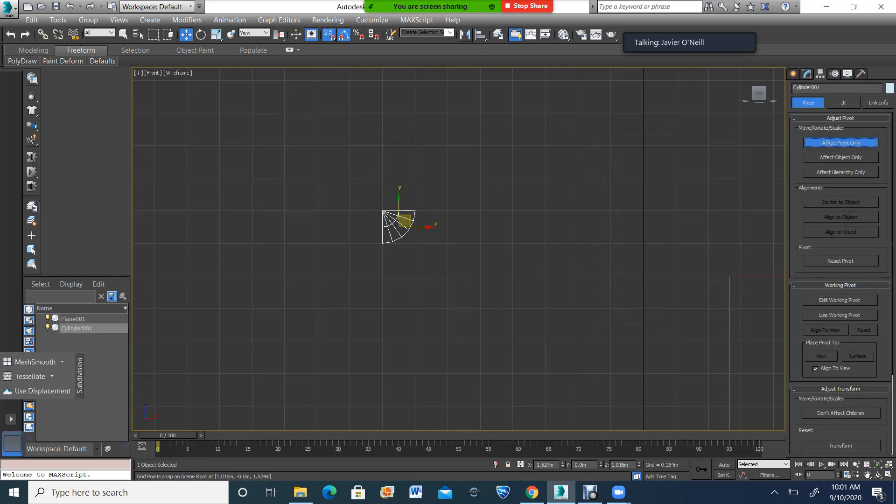
click(840, 143)
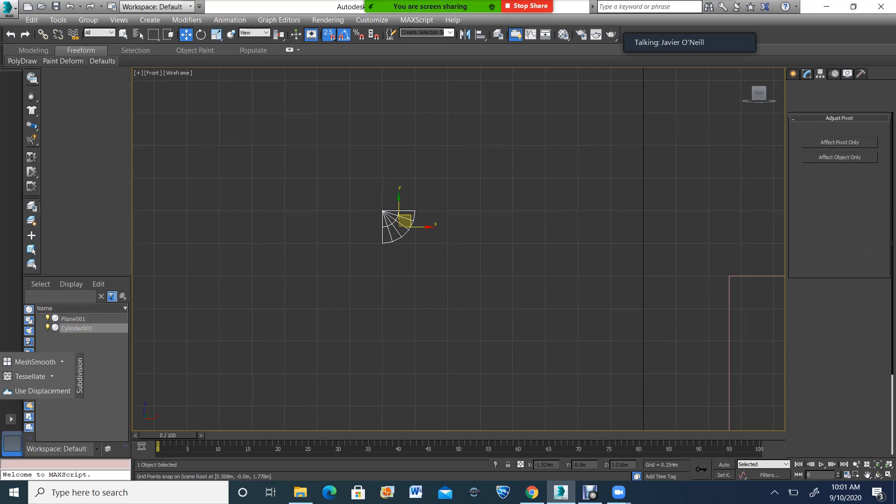
click(841, 143)
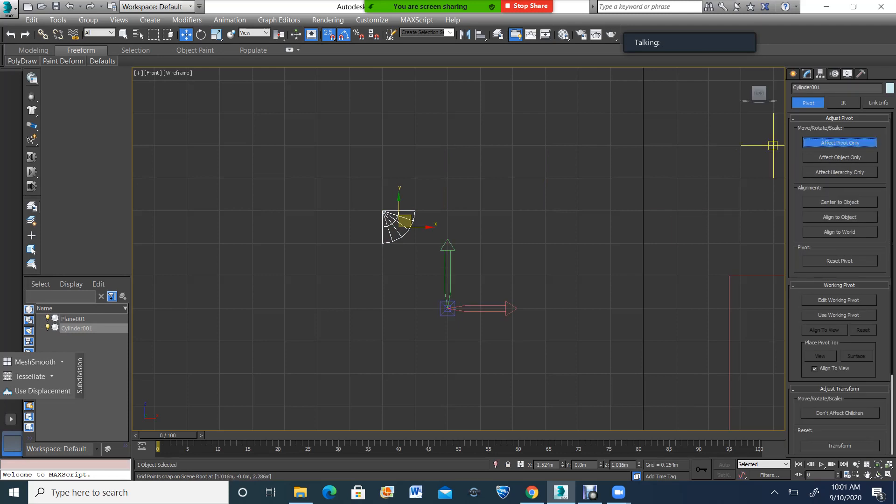
click(841, 143)
click(465, 34)
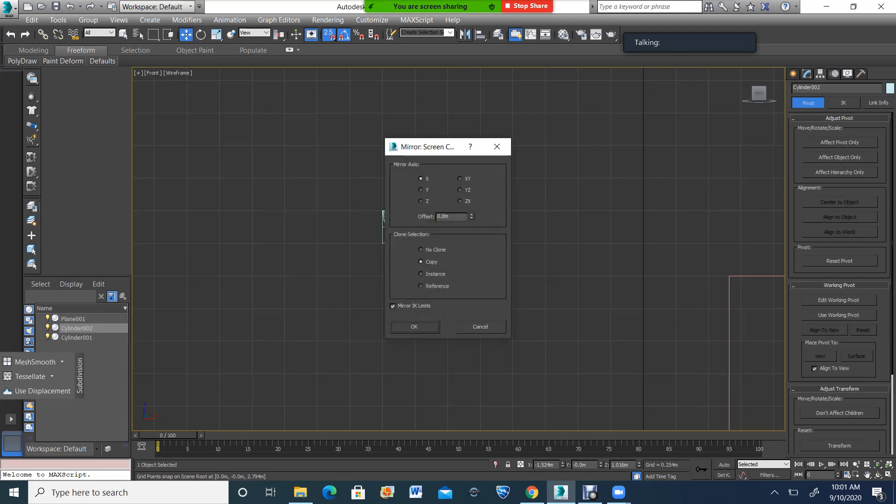
click(414, 326)
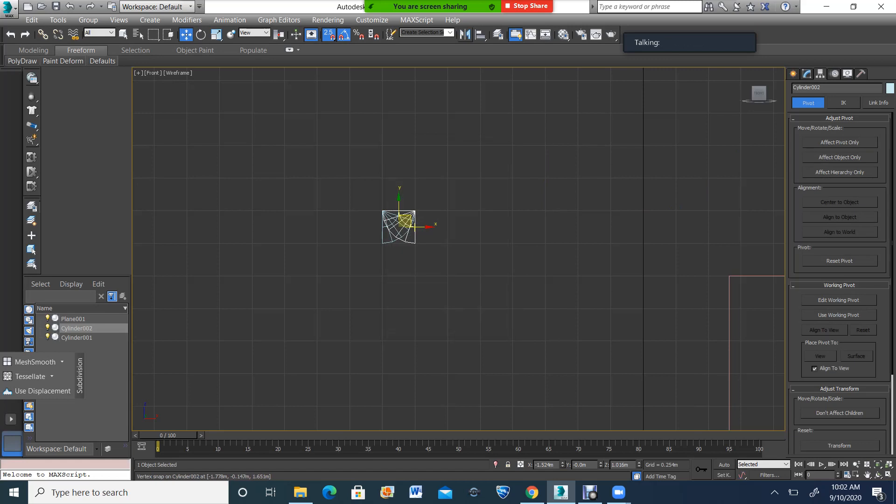
click(414, 176)
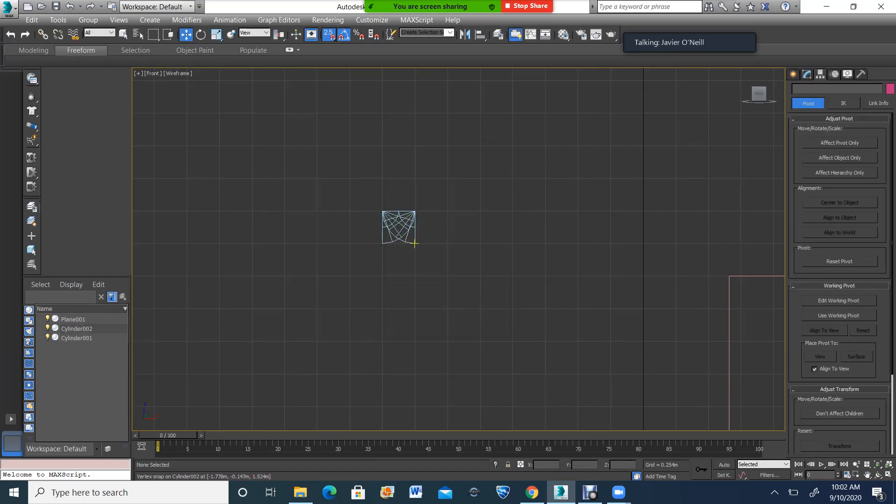
click(400, 237)
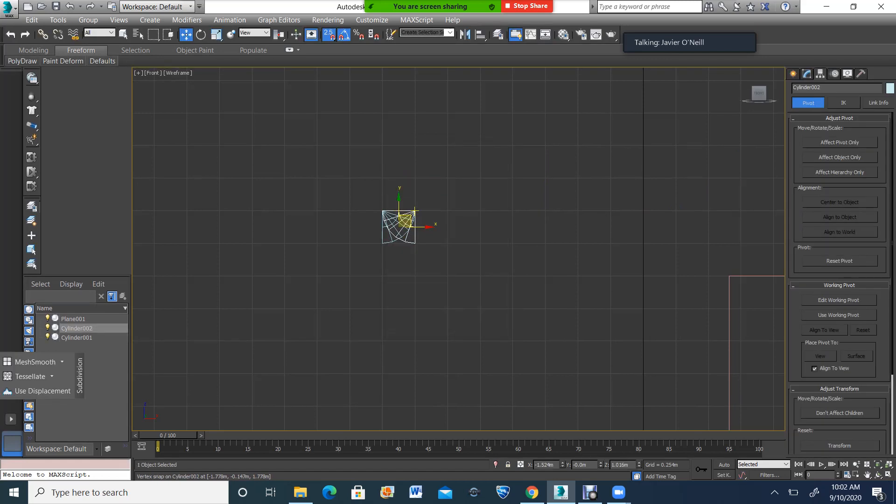
key(Delete)
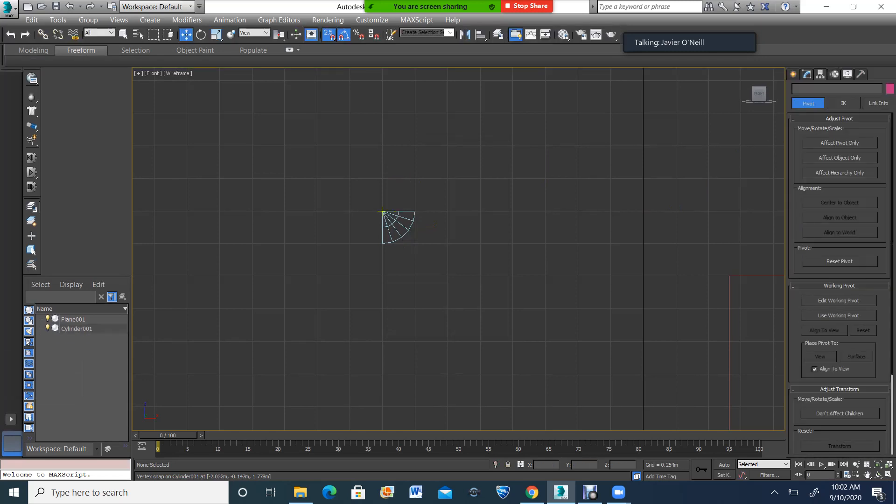
Mirror the quarter cylinder across X as a duplicate and move that duplicate three grid squares to the right, level with the original.
click(391, 223)
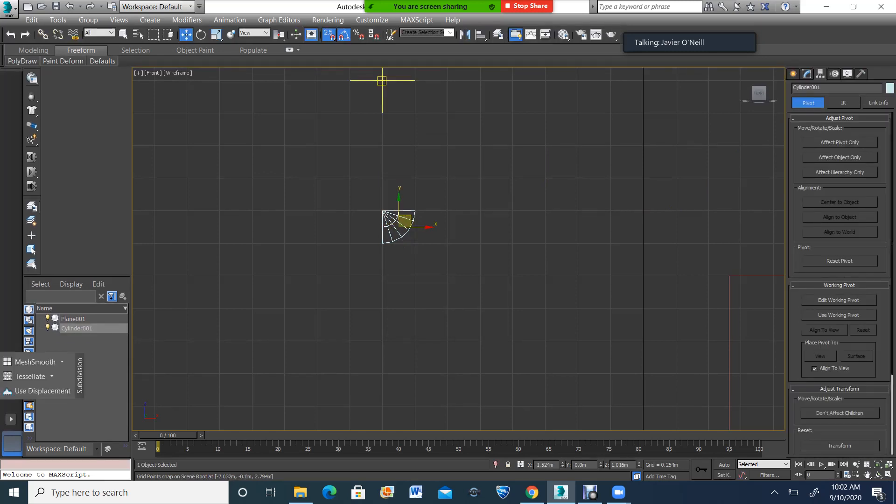
click(465, 34)
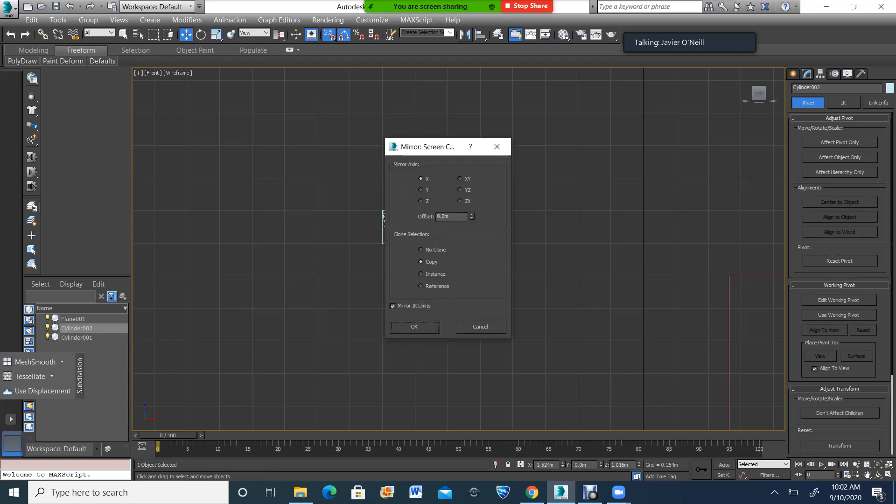
click(414, 327)
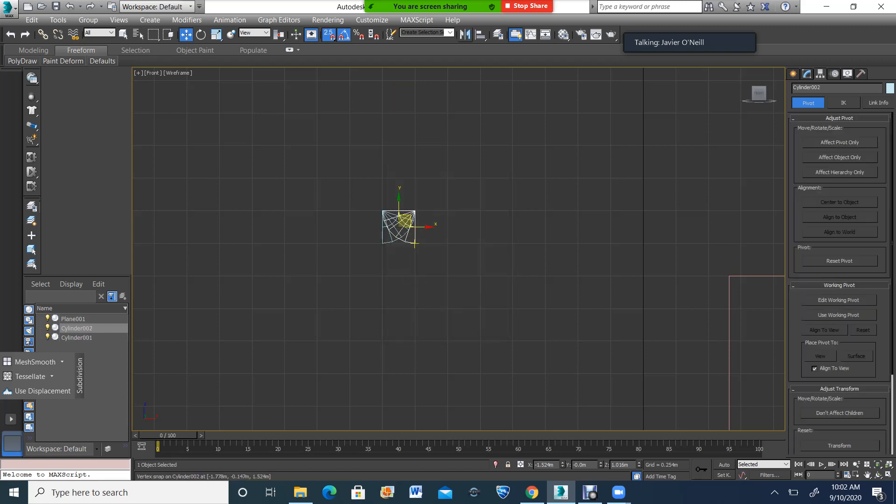
key(space)
drag(415, 211, 511, 211)
middle_drag(512, 210, 513, 207)
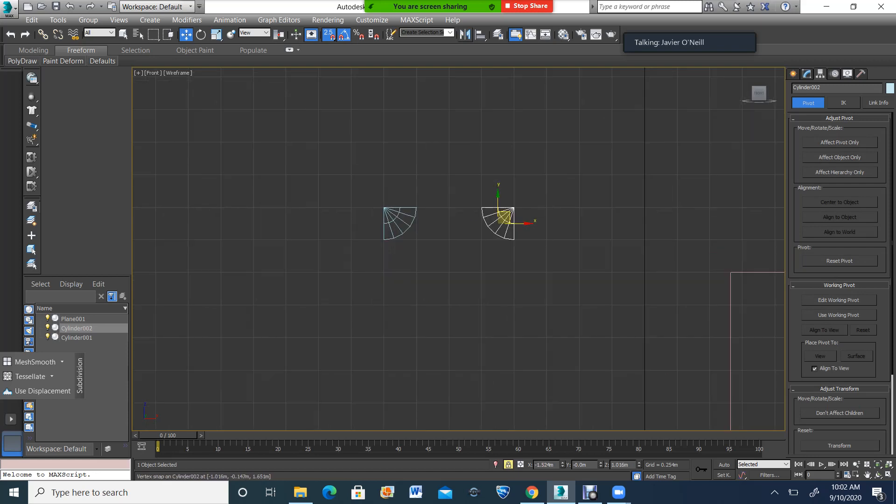
scroll(460, 240, down, 2)
scroll(449, 294, up, 2)
key(space)
Mirror the original quarter cylinder across Y as an instance and move the instance five grid squares straight down.
click(394, 199)
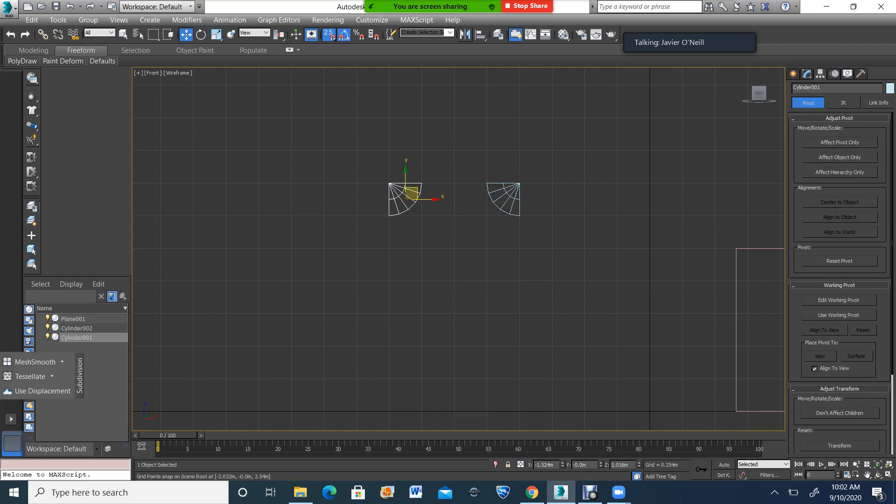
click(464, 34)
drag(427, 147, 725, 134)
click(719, 178)
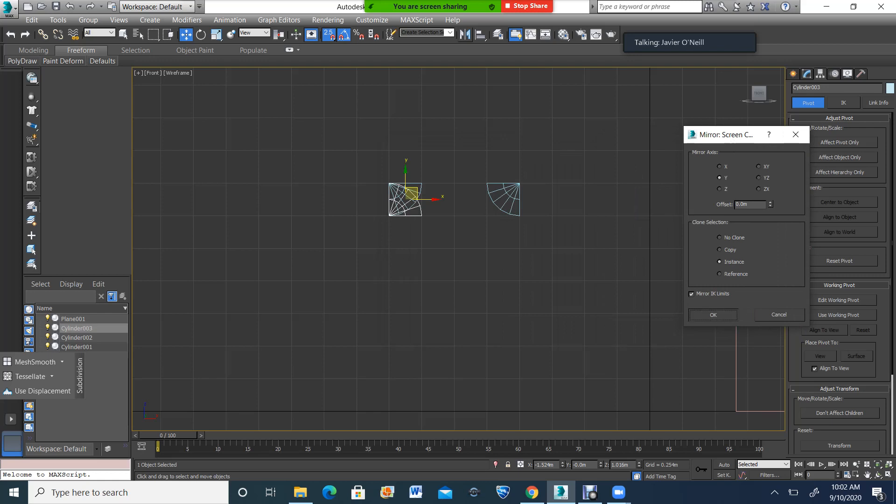
click(713, 314)
drag(389, 216, 389, 379)
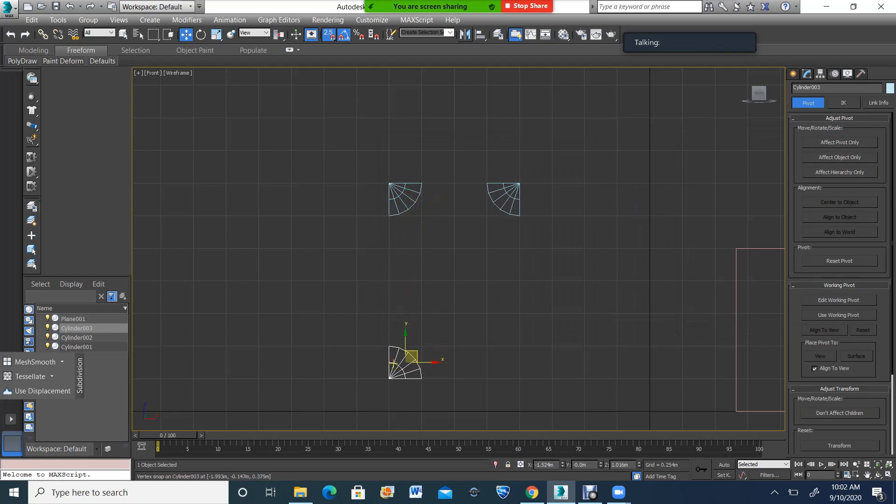
Mirror the lower-left quarter piece across X as an instance and move it three grid squares right, beneath the upper-right piece.
click(465, 34)
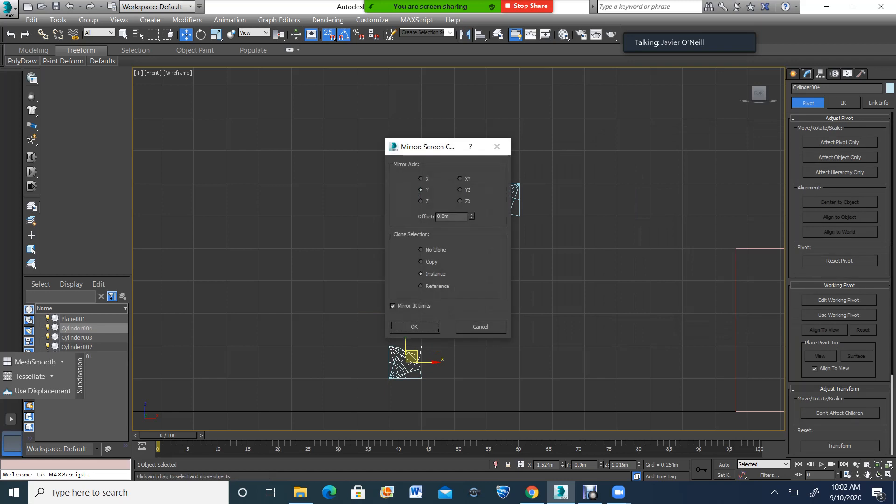
key(Return)
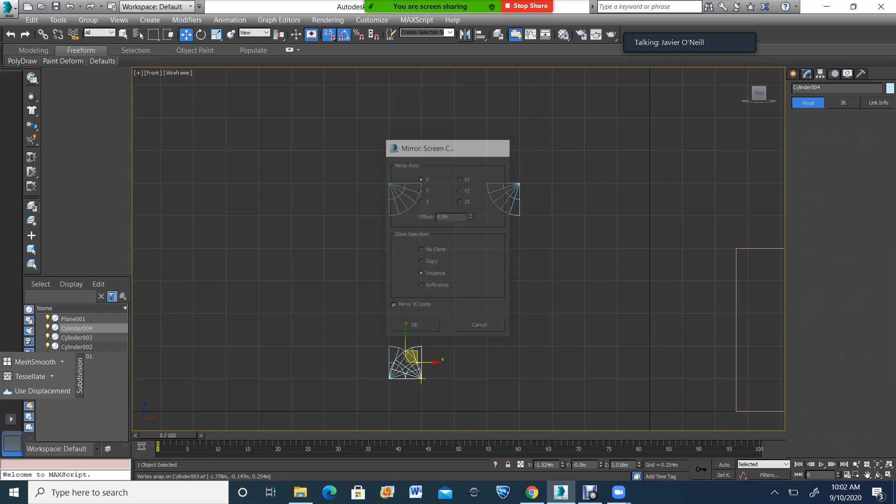
key(space)
drag(421, 379, 519, 379)
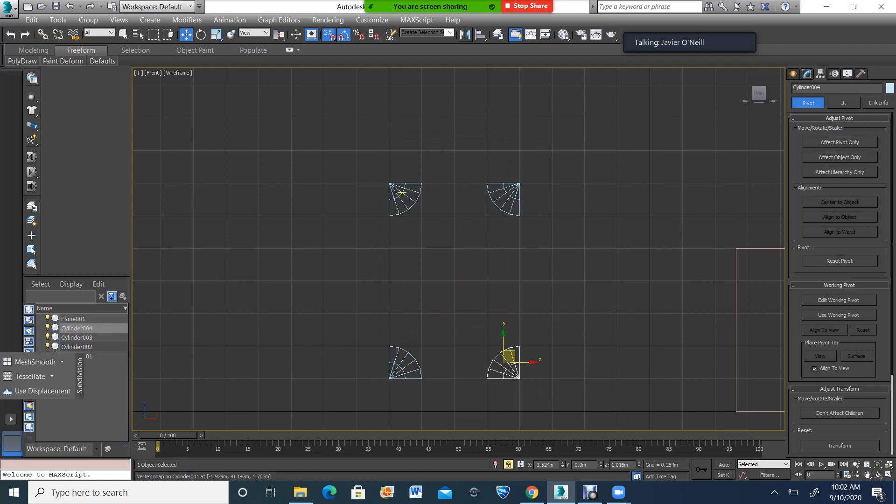
scroll(405, 194, up, 1)
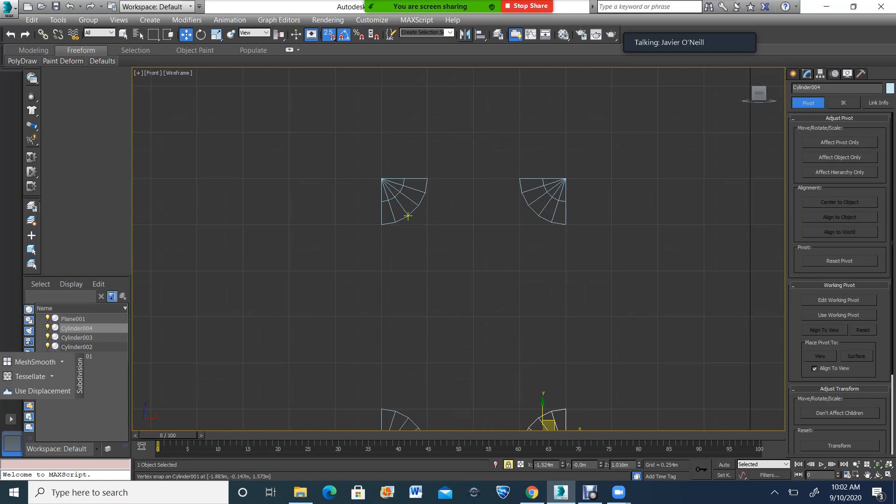
scroll(398, 202, down, 1)
Examine the four quarter pieces from an angle in the maximized Perspective view.
click(888, 475)
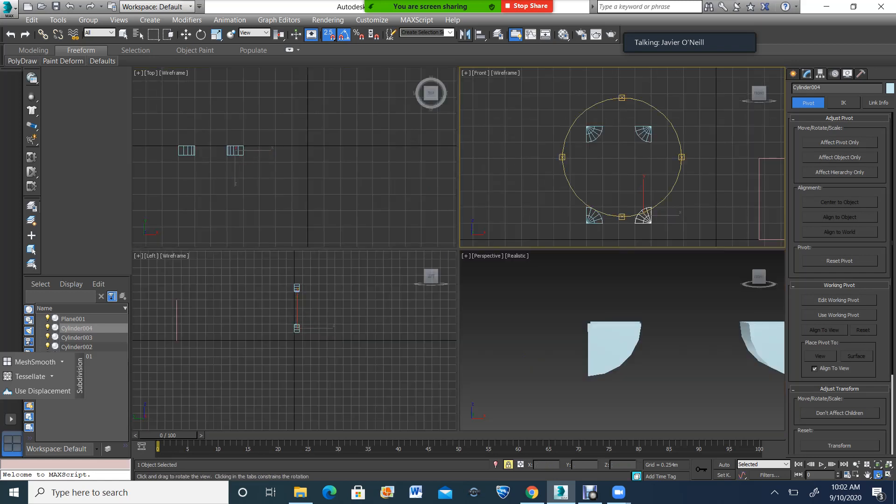
scroll(637, 336, down, 5)
drag(637, 337, 607, 350)
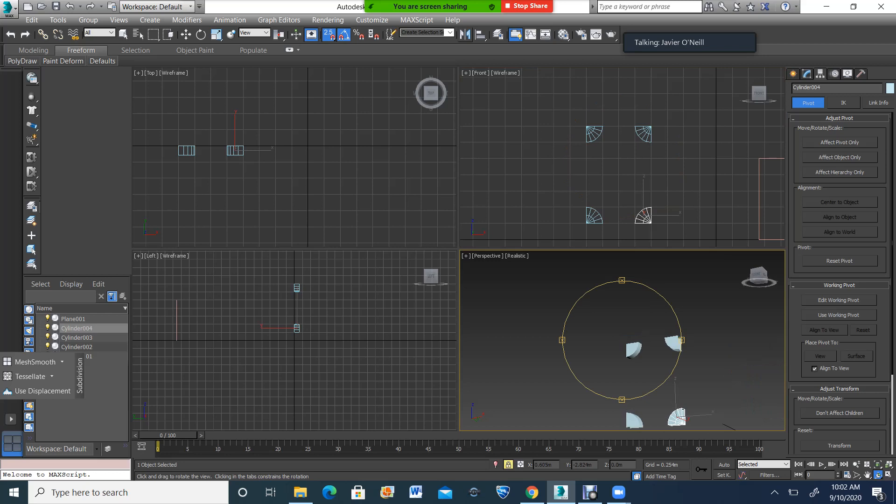
click(868, 474)
drag(681, 408, 643, 328)
scroll(661, 378, up, 2)
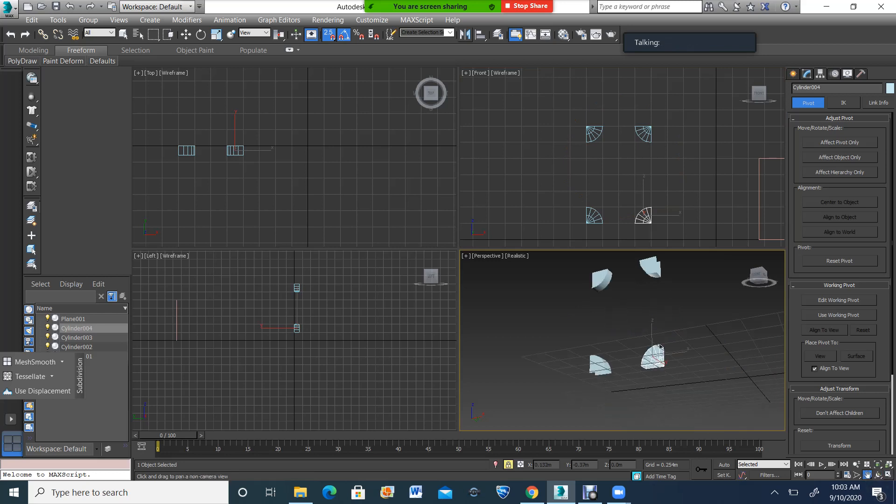
click(888, 475)
key(ctrl+r)
drag(534, 259, 536, 259)
key(w)
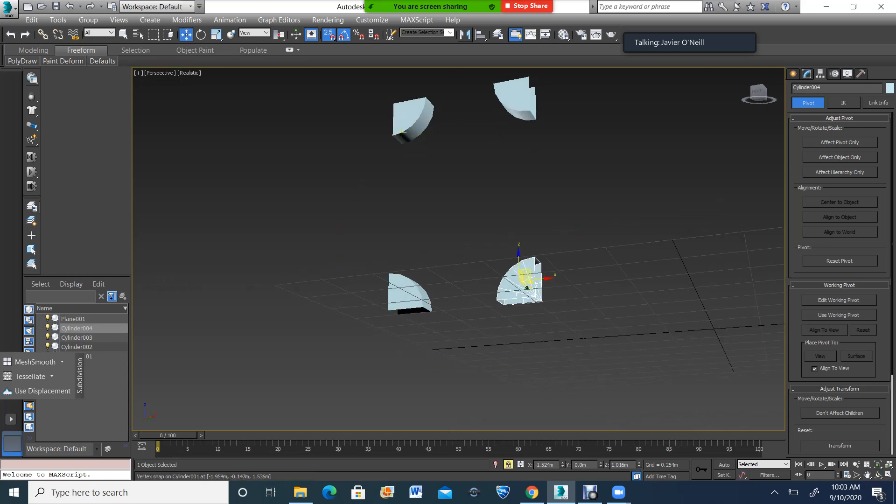
Turn off snapping and select three edges along the curved rim of the upper-left quarter piece at Edge level.
click(403, 131)
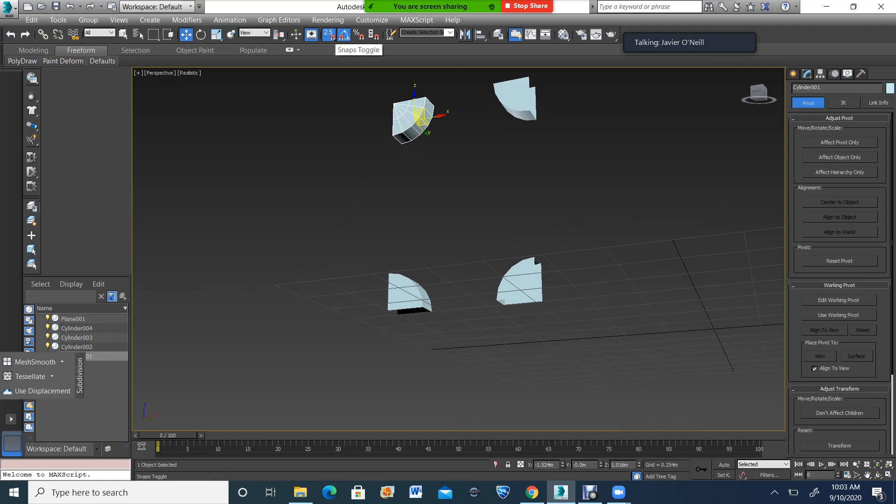
click(329, 34)
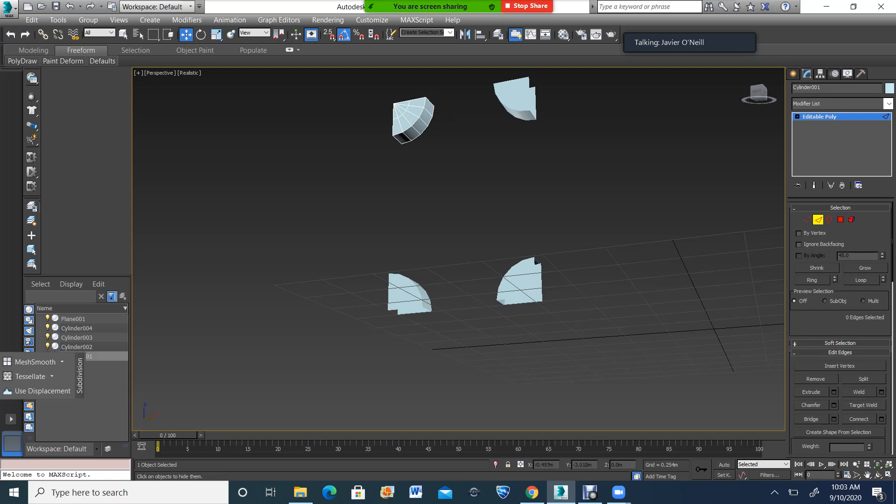
click(433, 111)
ctrl+click(429, 119)
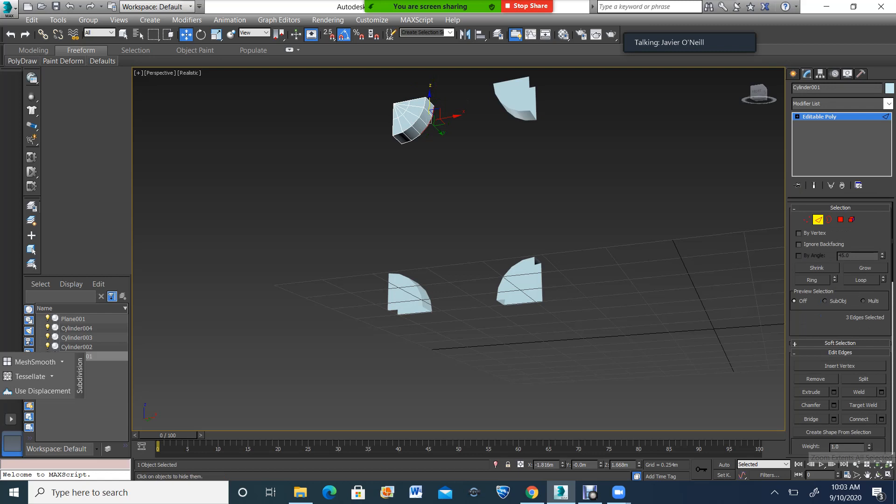
Examine the back of the upper-left quarter piece in the Perspective view, keeping its three rim edges selected.
click(888, 474)
click(857, 475)
scroll(628, 147, up, 2)
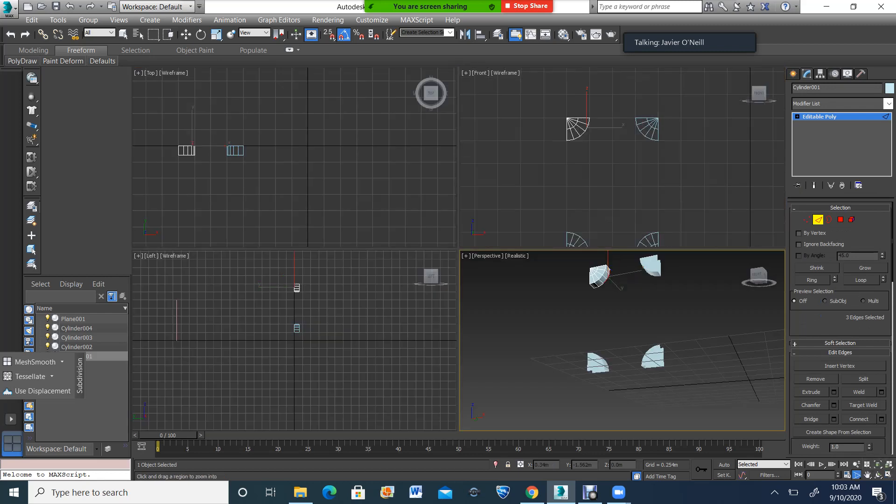
click(868, 474)
drag(649, 177, 622, 163)
key(w)
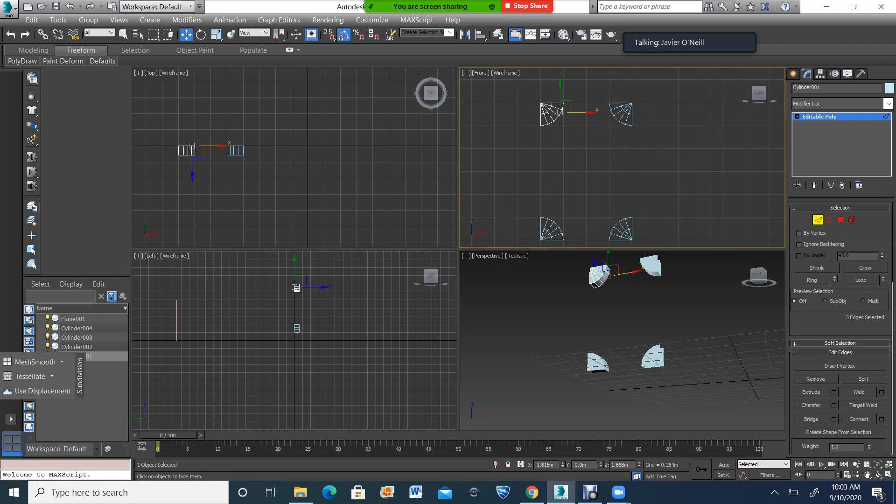
click(595, 156)
key(ctrl+z)
click(878, 474)
drag(579, 346, 691, 347)
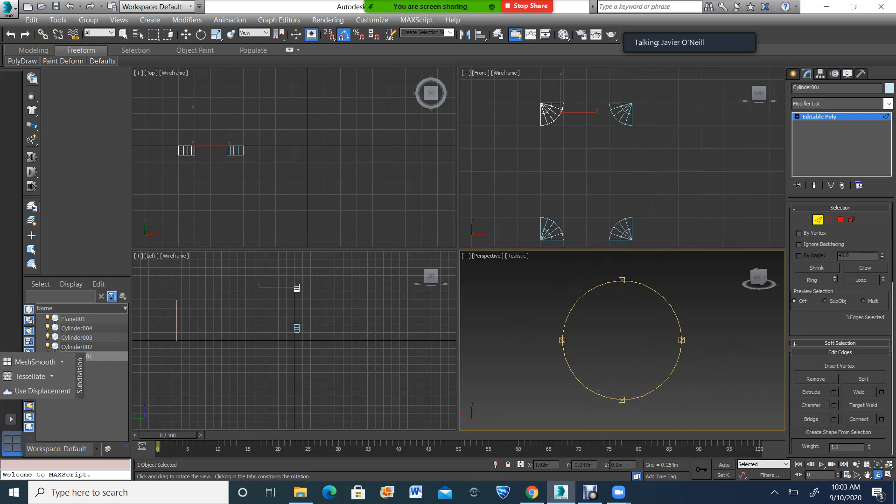
scroll(622, 340, down, 5)
drag(621, 341, 632, 345)
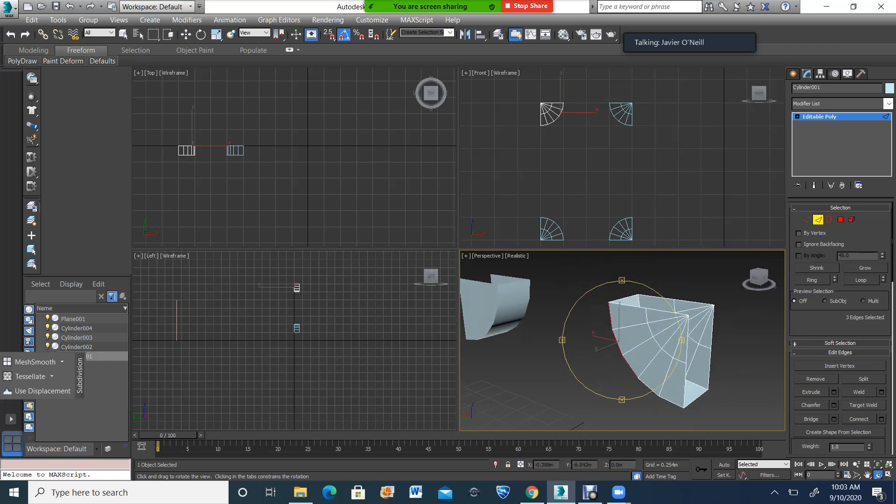
Select all ten polygons of the upper-left quarter piece's back cap and delete them.
click(841, 220)
key(w)
click(628, 317)
ctrl+click(659, 316)
ctrl+click(634, 336)
ctrl+click(664, 326)
ctrl+click(644, 354)
ctrl+click(667, 333)
ctrl+click(674, 343)
ctrl+click(656, 372)
ctrl+click(675, 381)
ctrl+click(681, 351)
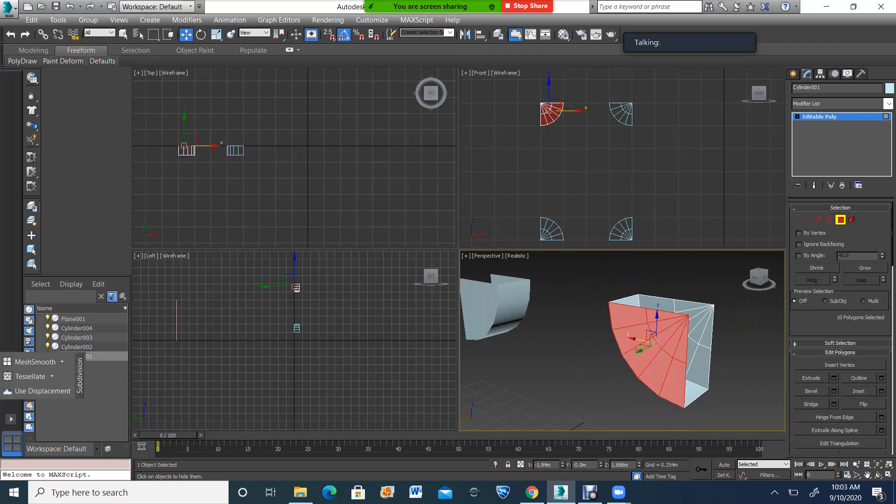
scroll(682, 351, down, 5)
scroll(676, 351, down, 3)
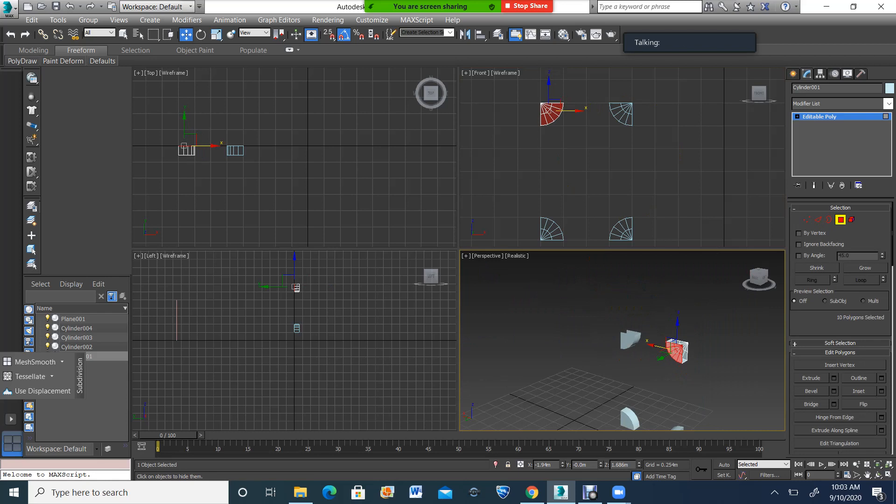
key(Delete)
Examine the upper-left quarter piece from the back and front in the Perspective view after the removal of its back cap.
scroll(676, 351, down, 3)
scroll(676, 351, up, 4)
middle_drag(677, 351, 632, 319)
scroll(632, 319, down, 5)
scroll(632, 319, up, 8)
scroll(632, 319, down, 4)
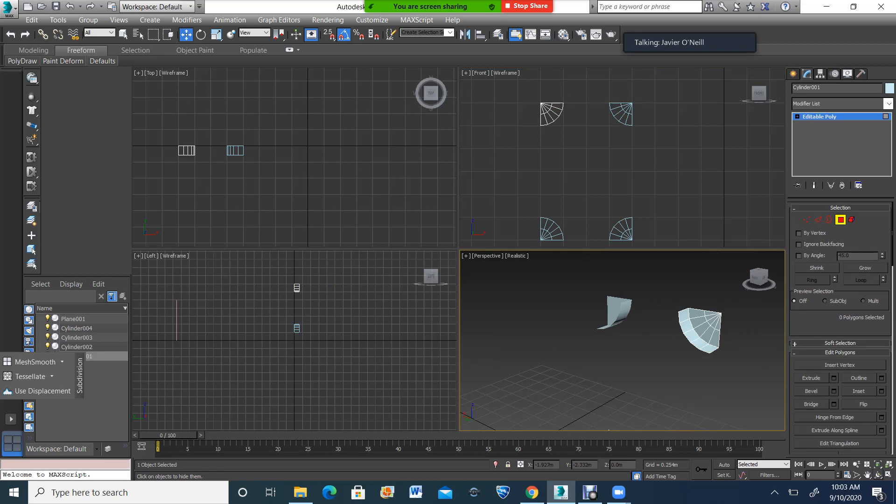
click(878, 475)
drag(668, 337, 573, 316)
scroll(573, 315, down, 5)
drag(631, 323, 609, 316)
scroll(610, 316, up, 8)
click(889, 475)
scroll(513, 229, down, 2)
At Edge level, extend the upper-left piece's three selected rim edges along X toward the mirrored piece and scale them flat along X.
click(186, 34)
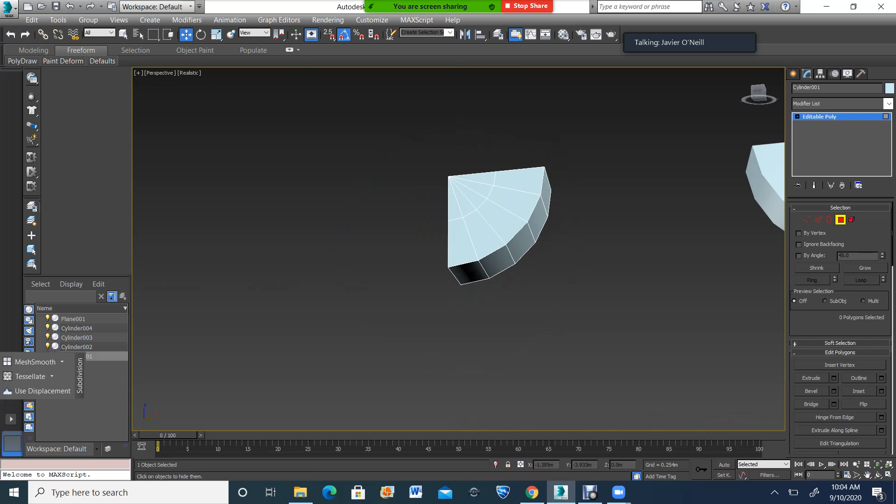
click(818, 219)
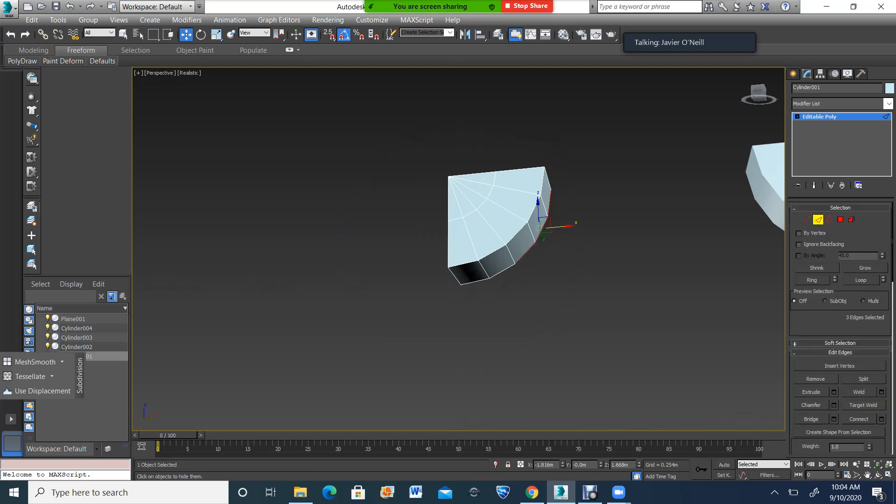
scroll(565, 229, down, 3)
shift+drag(570, 228, 622, 223)
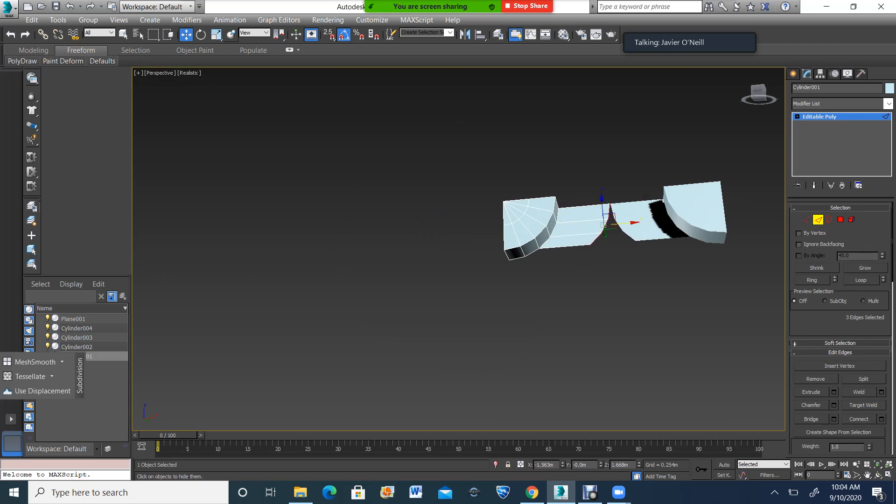
click(216, 34)
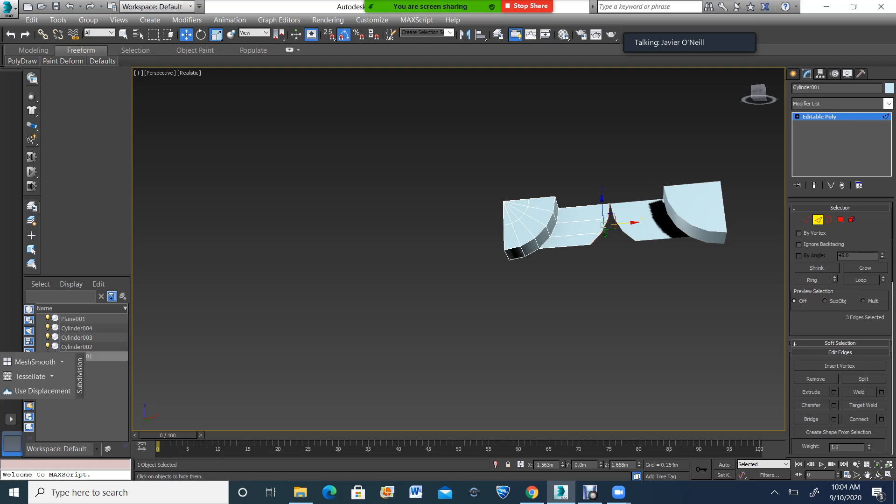
drag(630, 222, 584, 226)
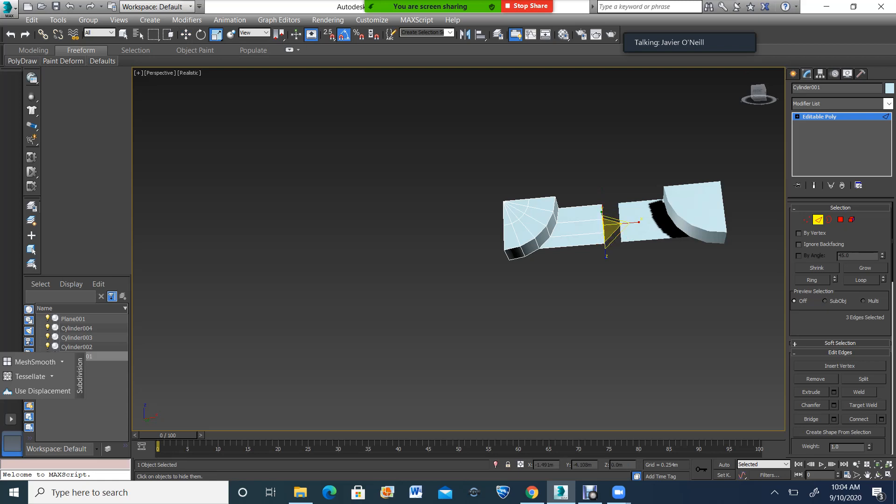
Turn on 2.5D snapping and move the three flattened edges along X to meet the mirrored piece's strip at X -1.524 m.
click(888, 475)
click(867, 475)
scroll(577, 98, up, 5)
scroll(578, 135, up, 3)
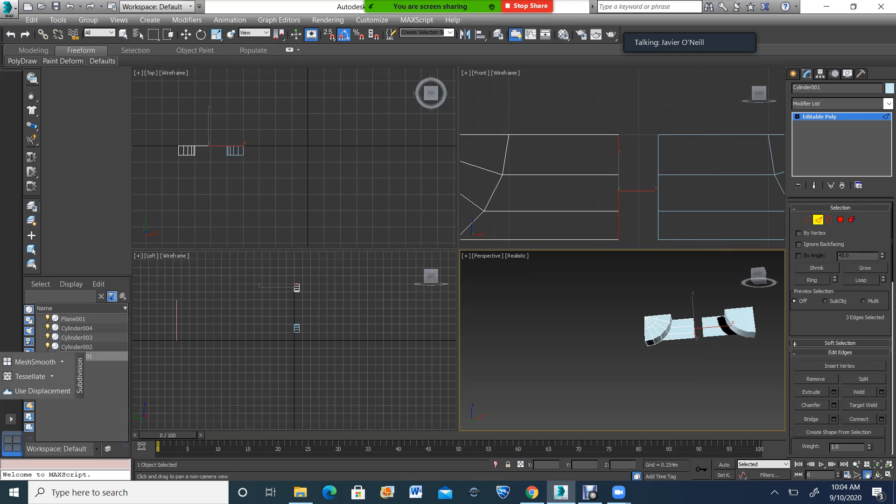
click(185, 34)
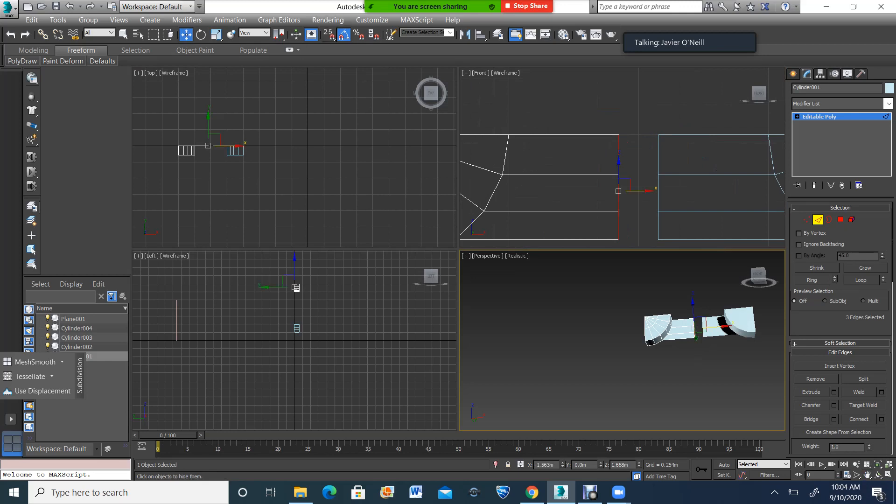
click(330, 34)
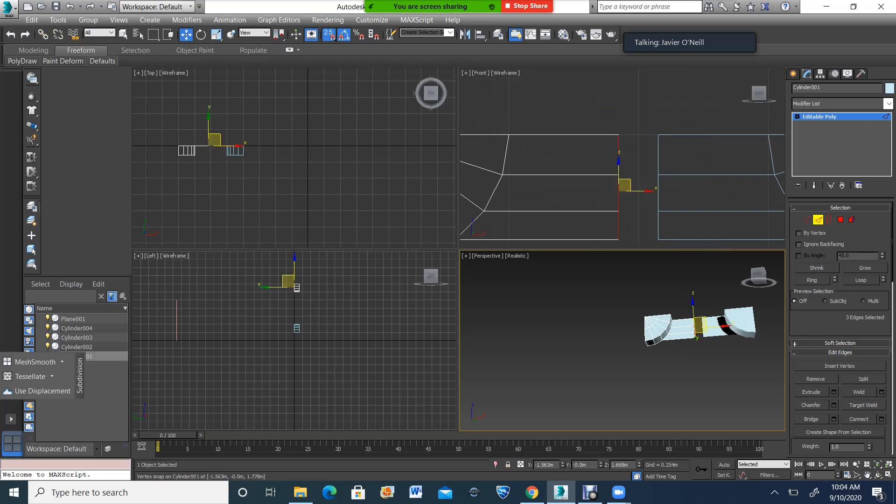
key(space)
click(618, 134)
drag(619, 135, 638, 135)
scroll(637, 135, down, 6)
scroll(635, 179, up, 1)
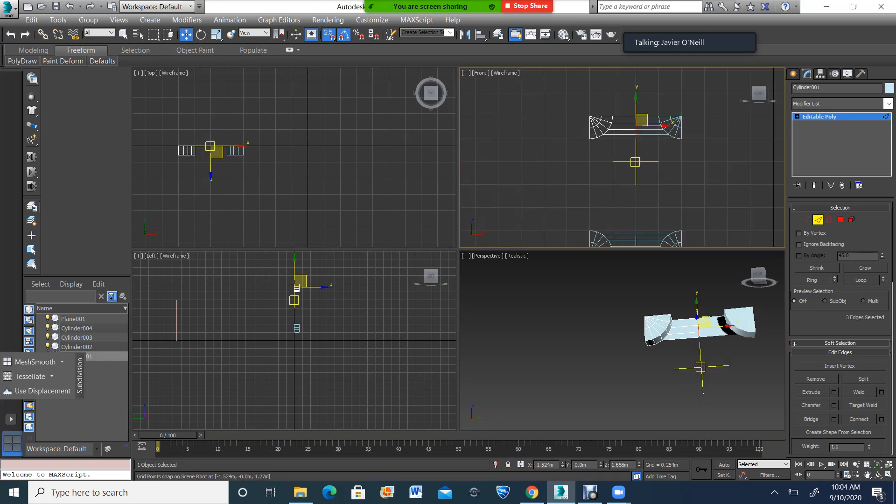
Select the two lowest curved-rim edges of the upper-left piece, extend them along X without snapping, and scale them flat along X.
scroll(631, 191, up, 3)
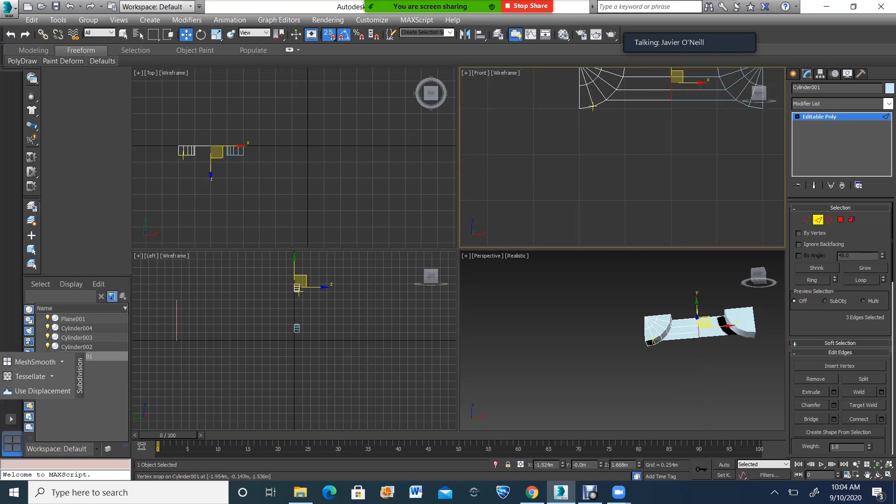
scroll(593, 106, down, 2)
scroll(584, 108, up, 1)
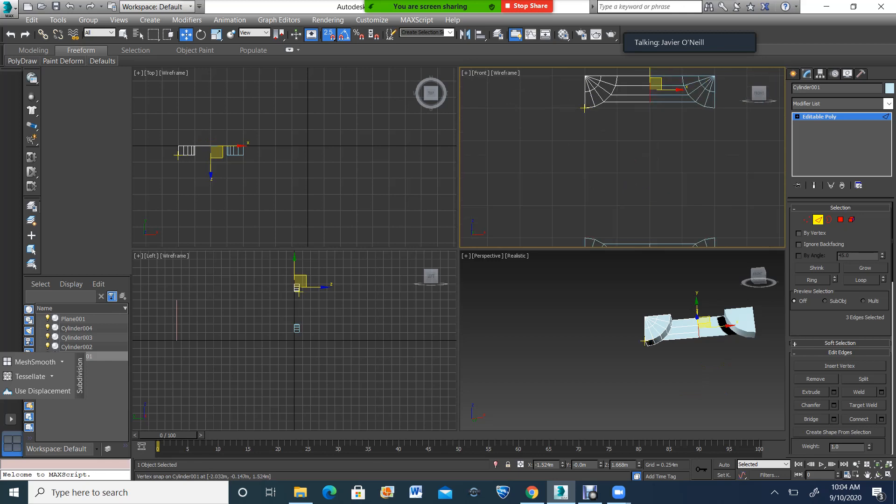
scroll(701, 322, up, 4)
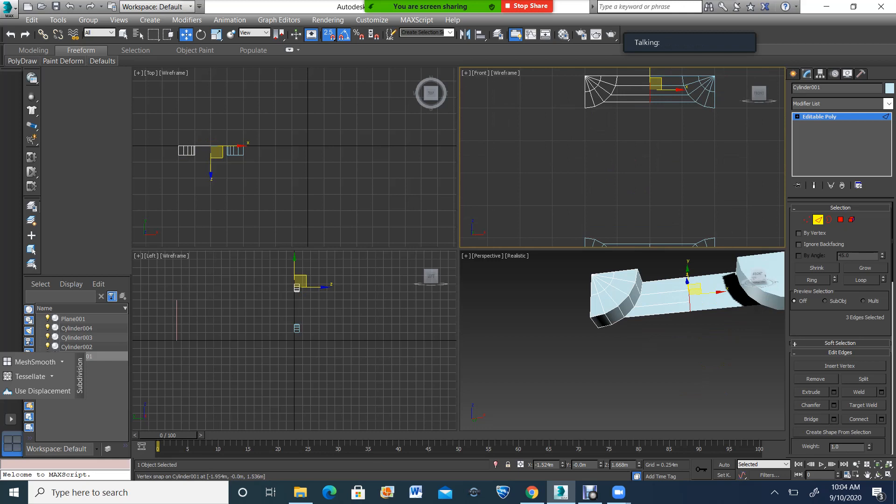
click(607, 325)
ctrl+click(618, 322)
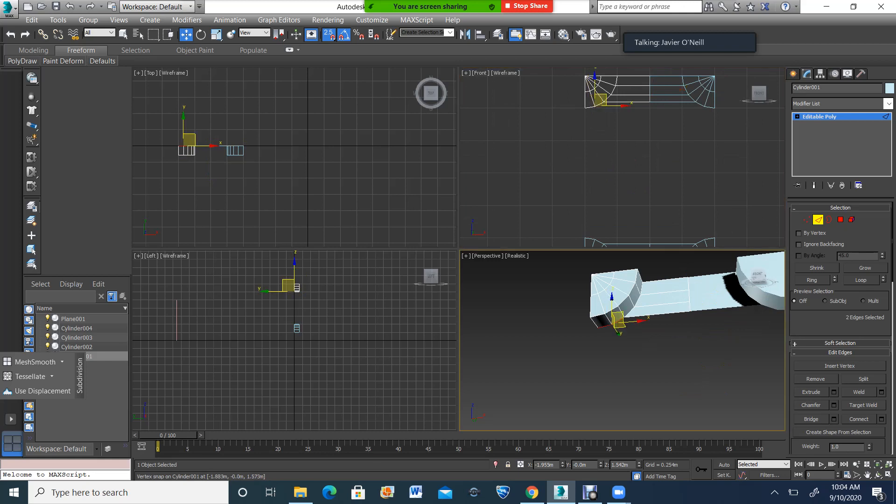
scroll(609, 124, up, 2)
key(c)
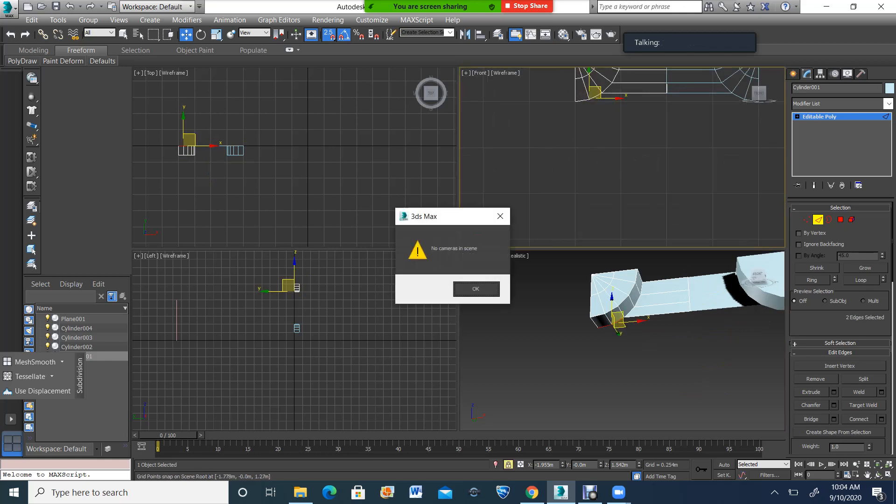
key(Return)
key(s)
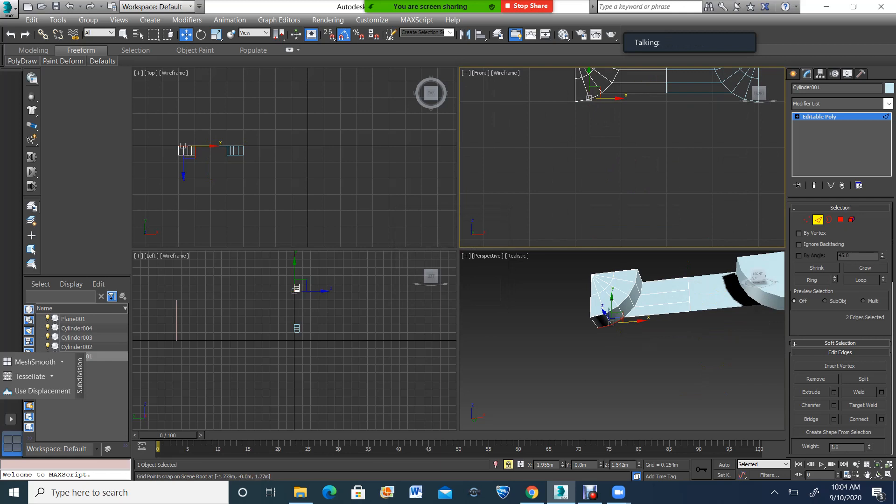
drag(630, 321, 681, 318)
key(r)
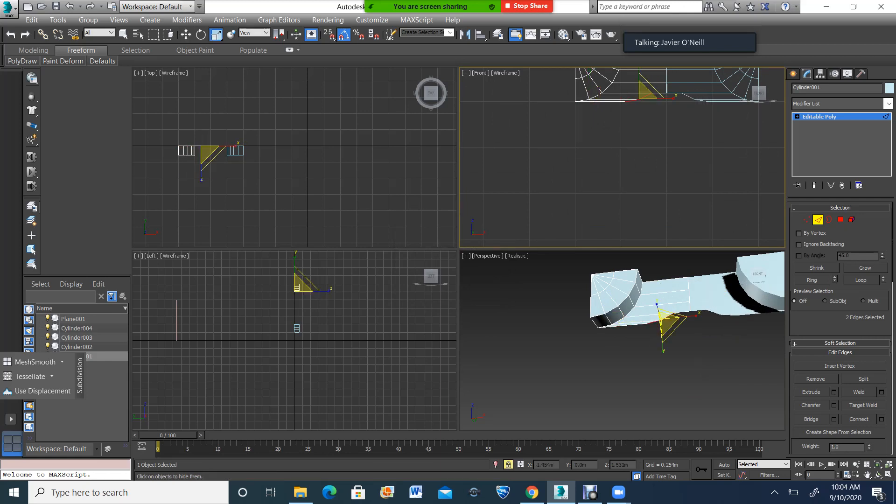
drag(667, 98, 629, 98)
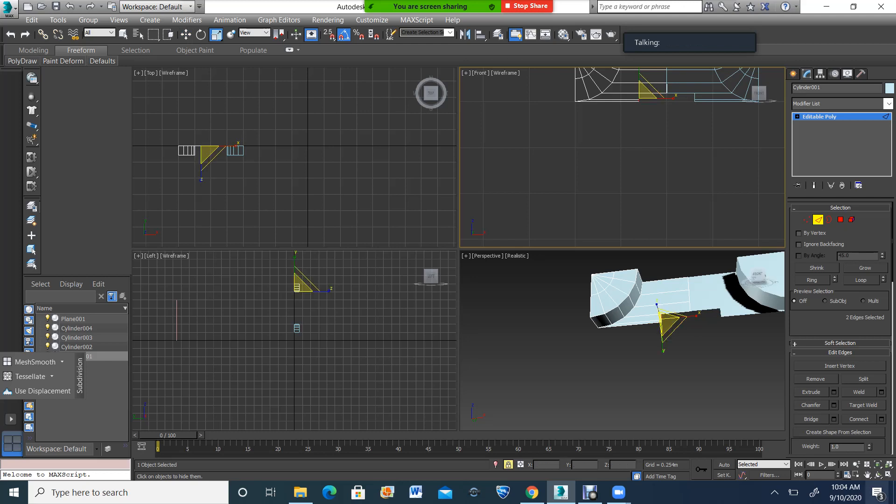
Switch to 3D snapping and move the two flattened edges onto the centre seam at X -1.524 m, closing the notch.
middle_drag(677, 322, 617, 375)
scroll(657, 329, up, 4)
key(alt+w)
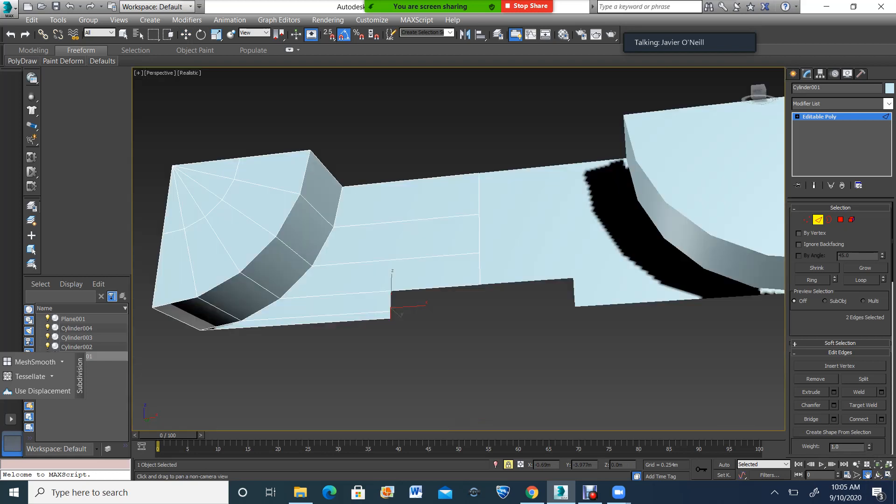
key(w)
key(s)
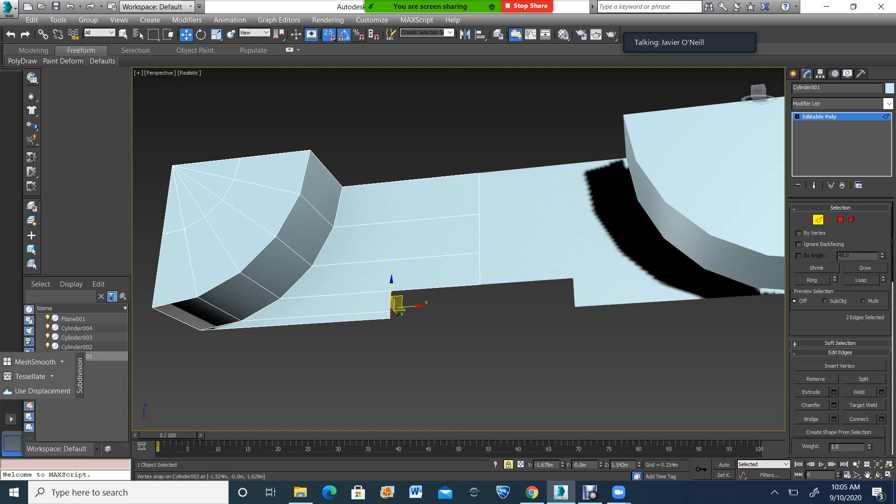
drag(329, 34, 329, 77)
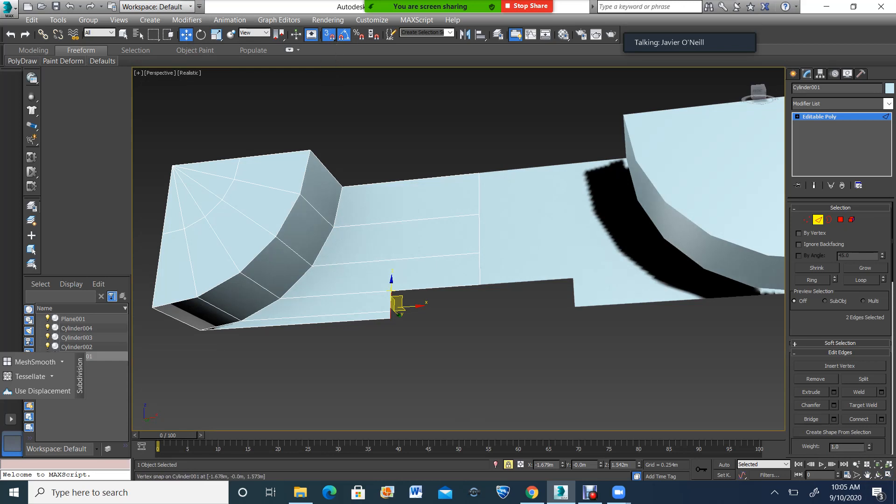
key(space)
drag(395, 305, 484, 330)
scroll(485, 334, up, 4)
scroll(485, 334, down, 1)
key(z)
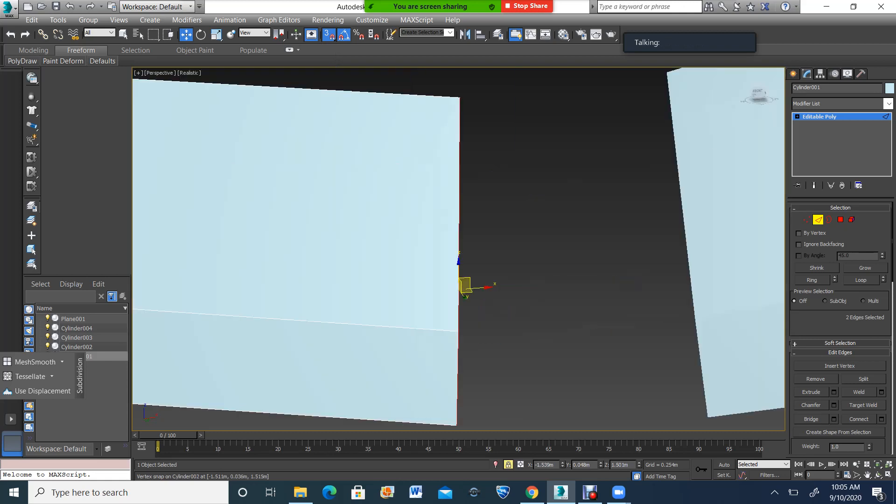
scroll(482, 282, down, 5)
scroll(481, 266, up, 3)
drag(478, 336, 483, 279)
scroll(483, 279, down, 2)
Select the seven vertices along the centre seam at Vertex level and activate scaling for them.
key(1)
drag(482, 198, 488, 322)
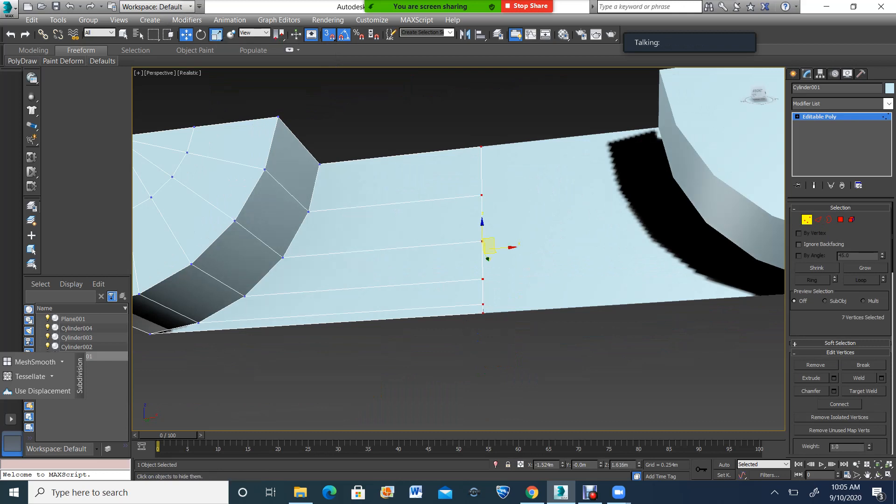
click(216, 34)
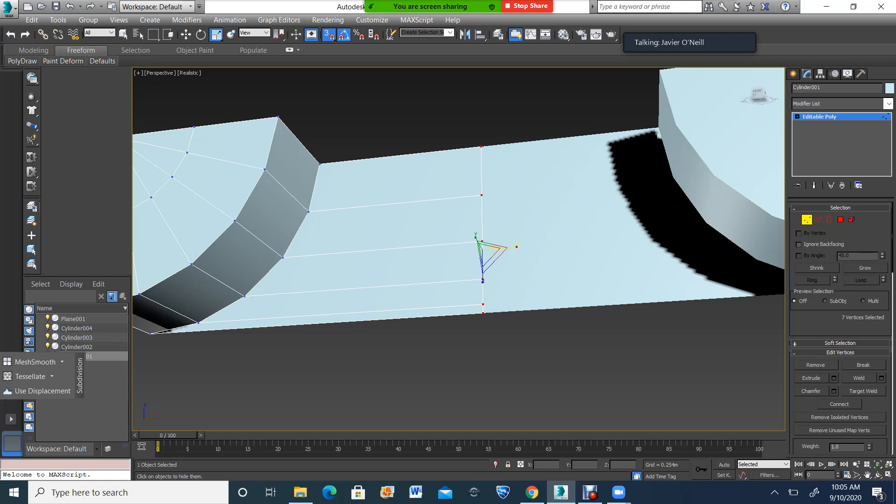
scroll(576, 355, down, 6)
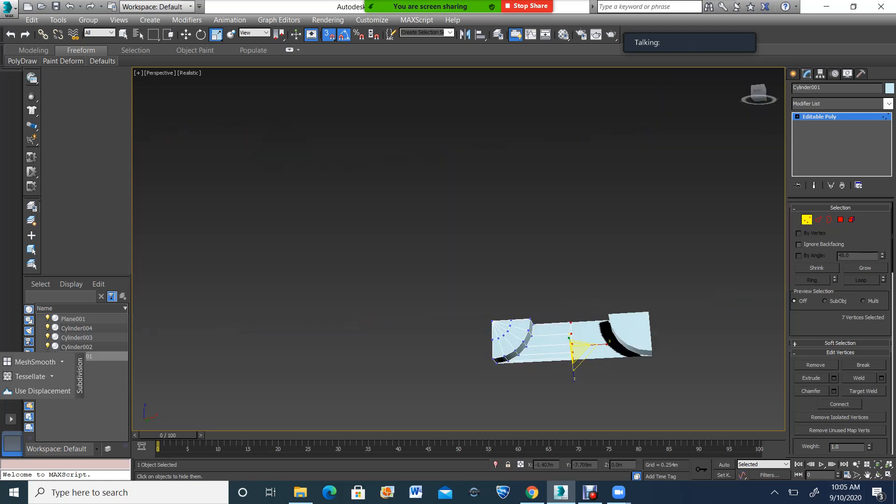
key(z)
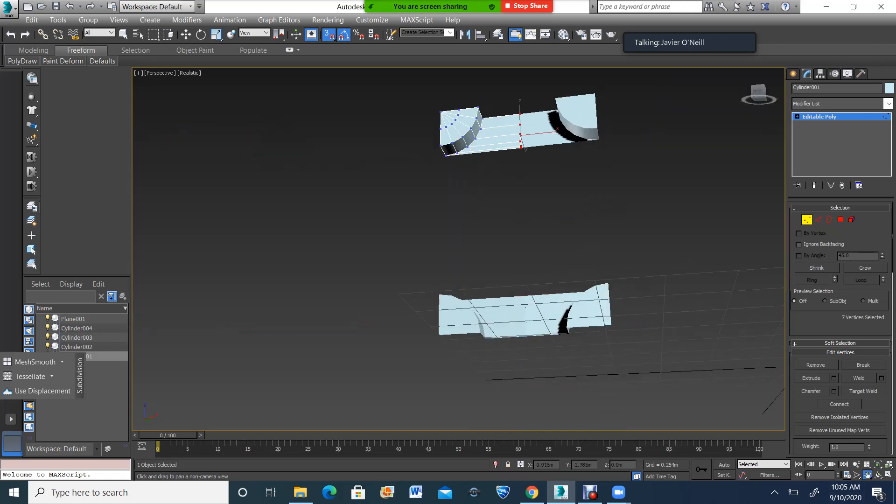
Select the lower edge of the upper-left piece's strip and, with snapping off, extend it straight down to meet the lower mirrored piece.
click(879, 474)
drag(472, 261, 518, 324)
click(819, 220)
scroll(483, 157, up, 5)
click(488, 138)
scroll(484, 157, down, 5)
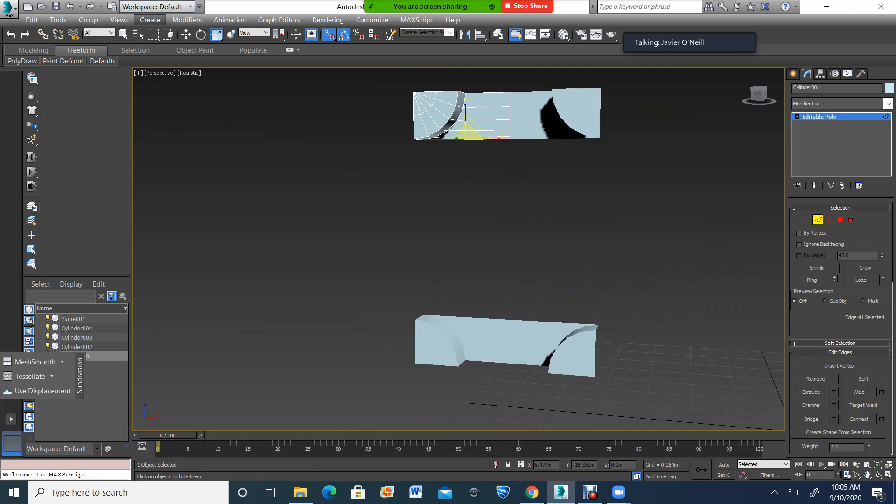
click(185, 34)
click(329, 35)
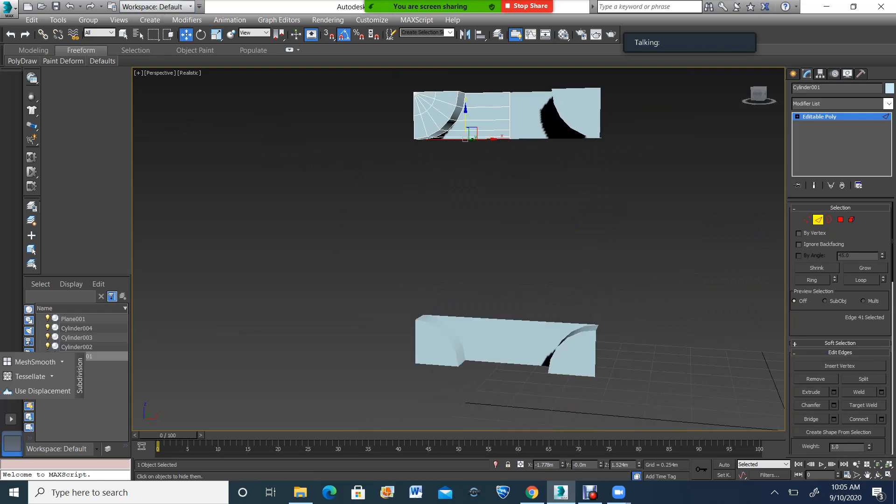
shift+drag(465, 114, 465, 209)
click(878, 475)
drag(467, 262, 485, 262)
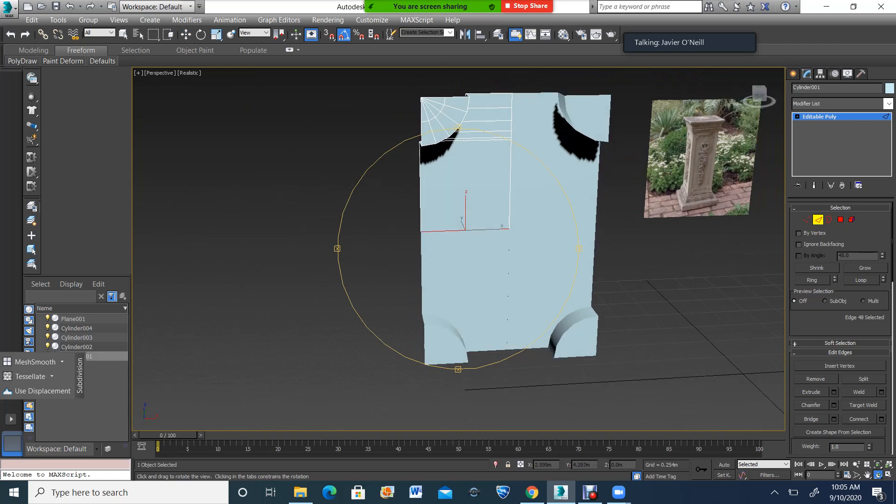
key(2)
click(552, 186)
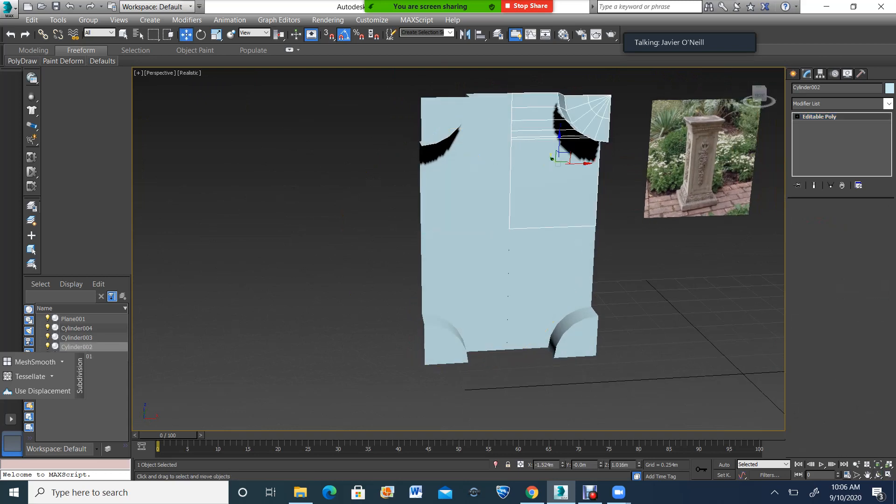
ctrl+click(476, 270)
ctrl+click(541, 270)
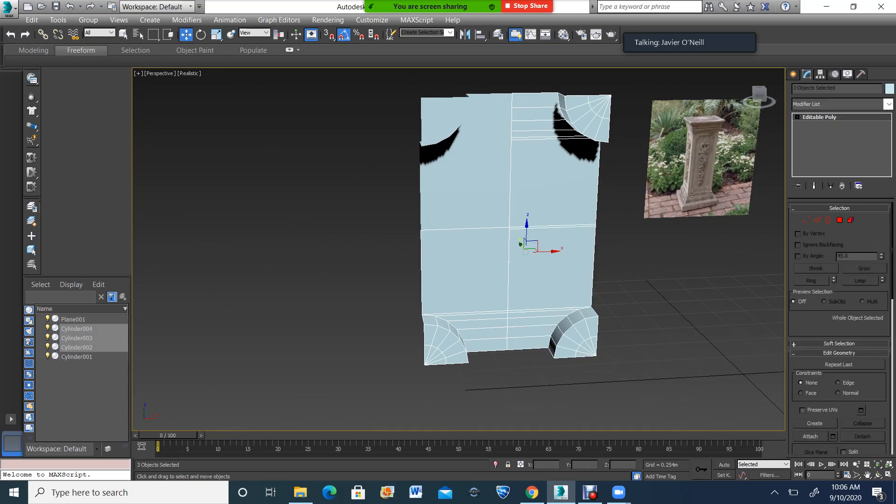
right_click(573, 337)
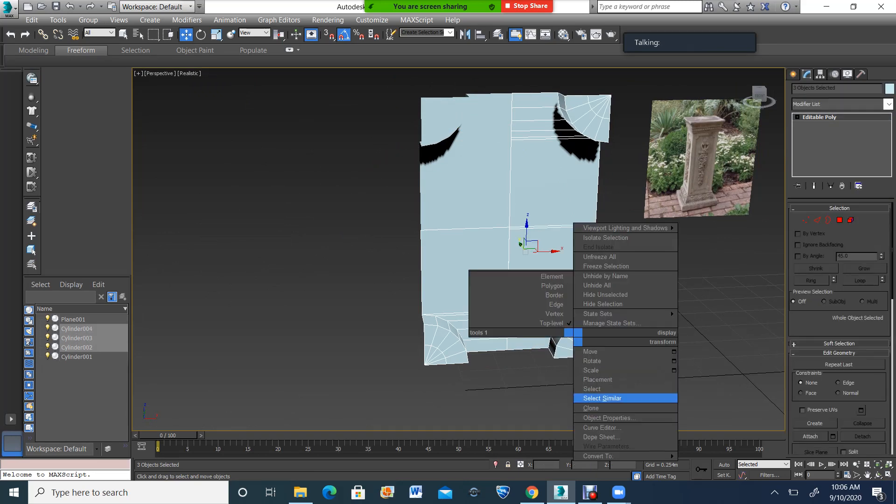
click(592, 409)
click(621, 168)
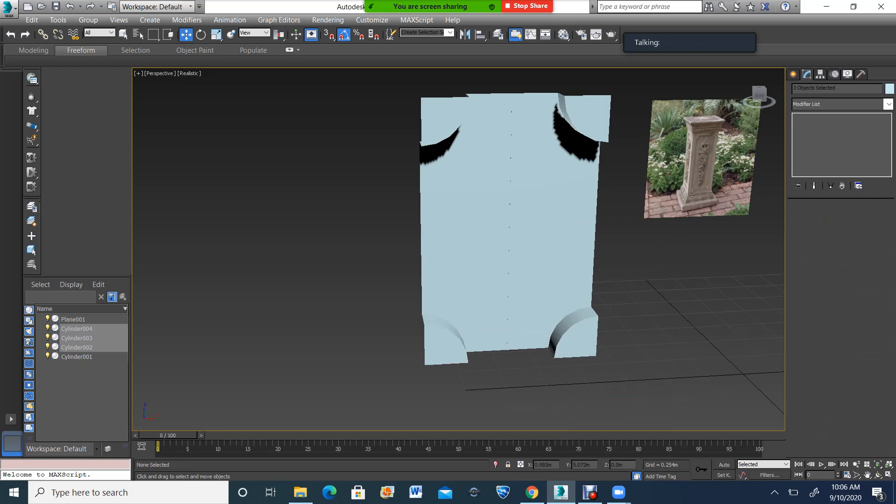
Select the upper-right piece and convert it to Editable Poly.
click(574, 182)
right_click(831, 141)
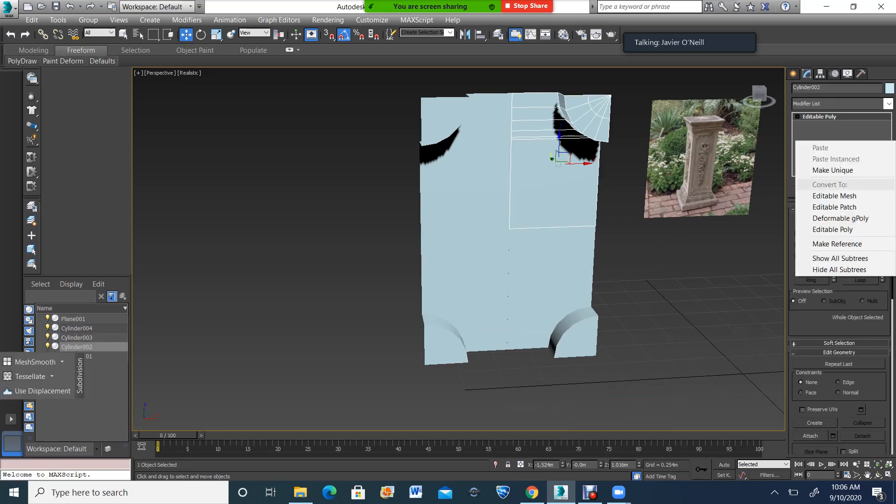
click(833, 229)
Convert the lower-right and lower-left corner pieces to Editable Poly.
click(547, 282)
right_click(821, 140)
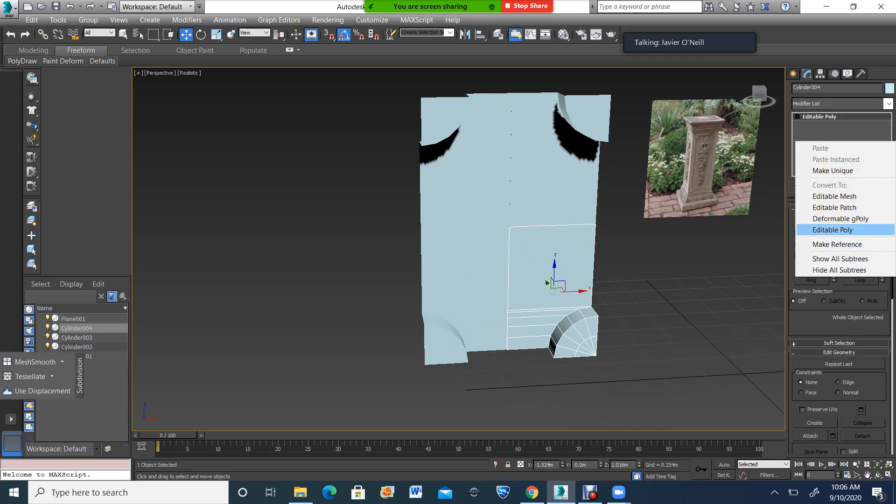
click(833, 229)
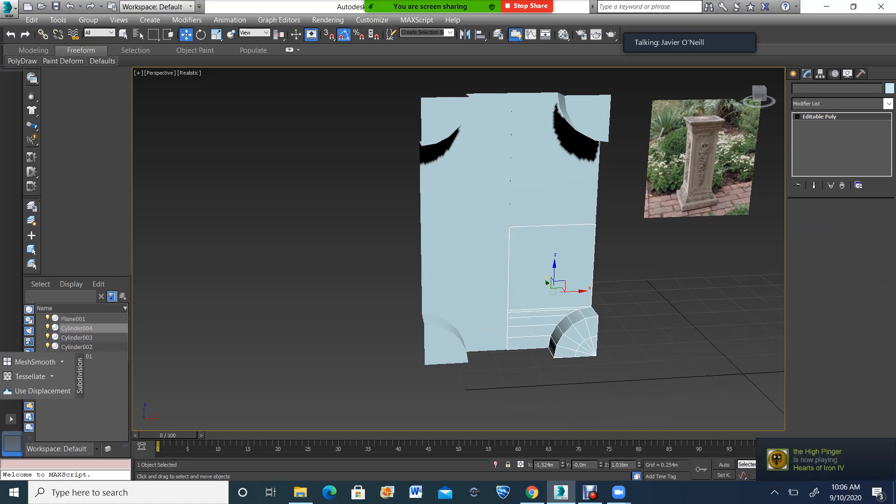
click(441, 339)
right_click(435, 334)
click(562, 387)
right_click(799, 145)
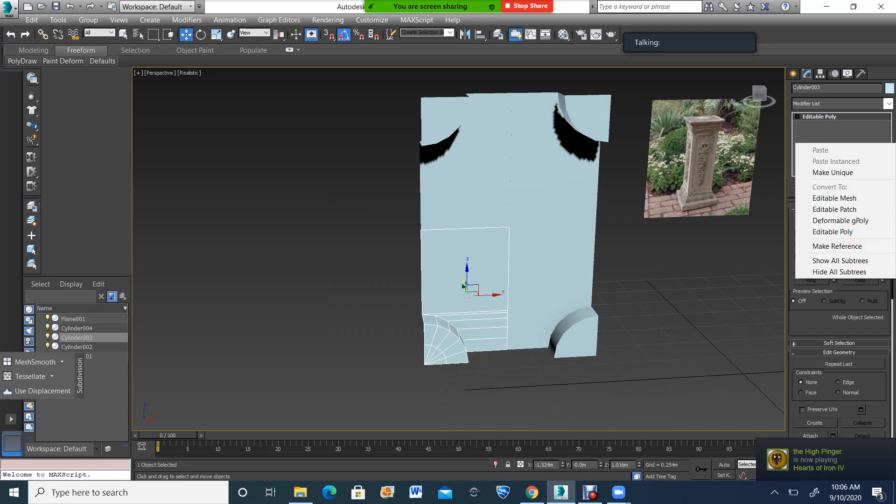
click(836, 231)
Attach the upper-right and both lower corner pieces to the upper-left piece, making one object.
click(464, 160)
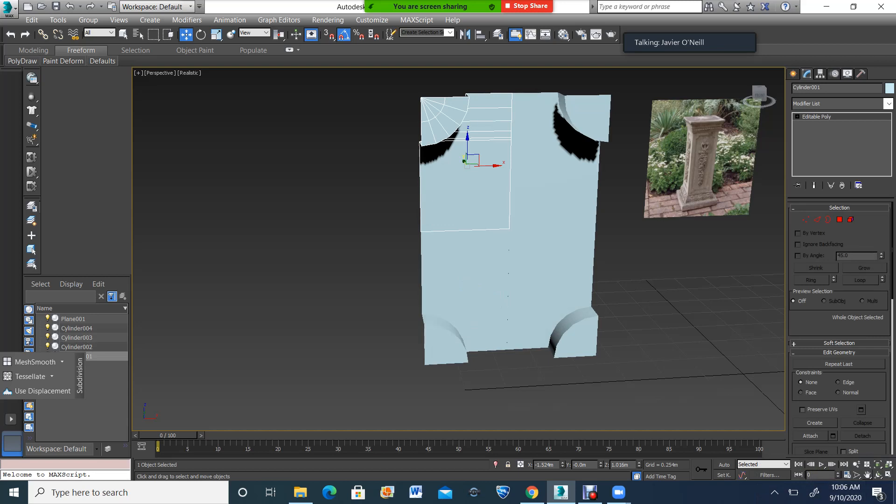
click(878, 475)
drag(511, 289, 534, 271)
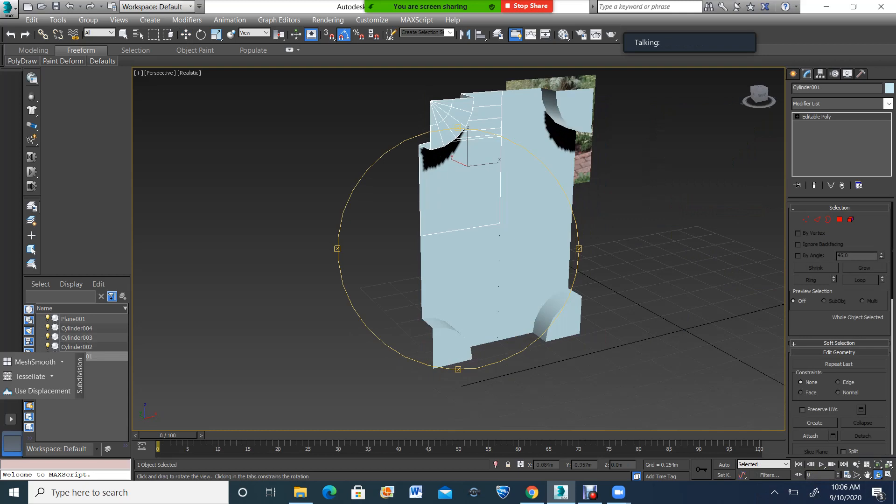
click(811, 436)
click(538, 177)
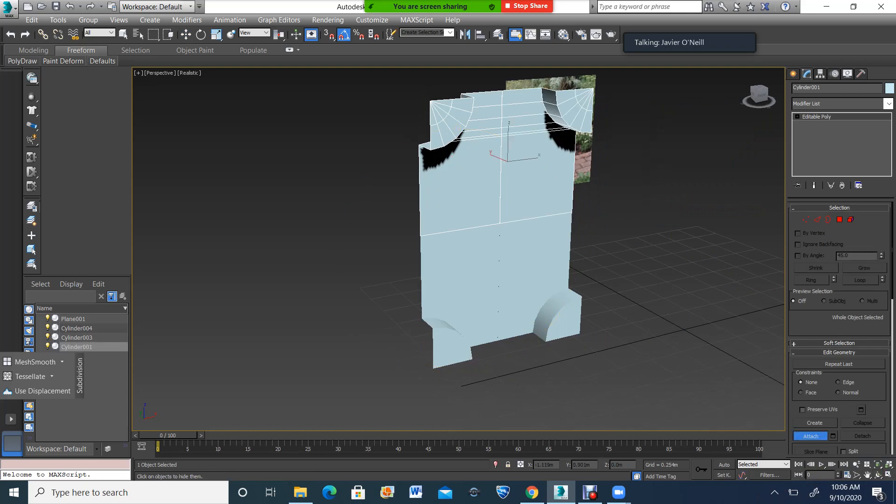
click(485, 312)
click(546, 311)
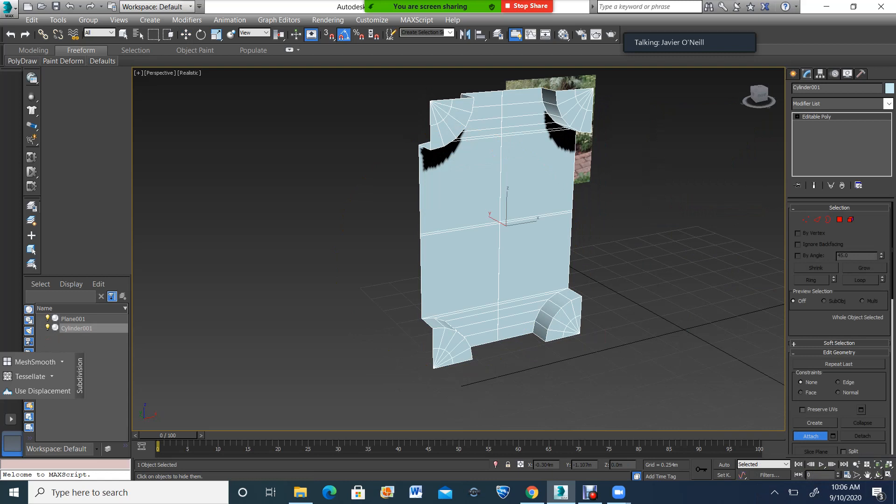
Select the vertices along the panel's horizontal middle seam and scale them vertically until the gap closes.
click(879, 475)
drag(541, 290, 483, 266)
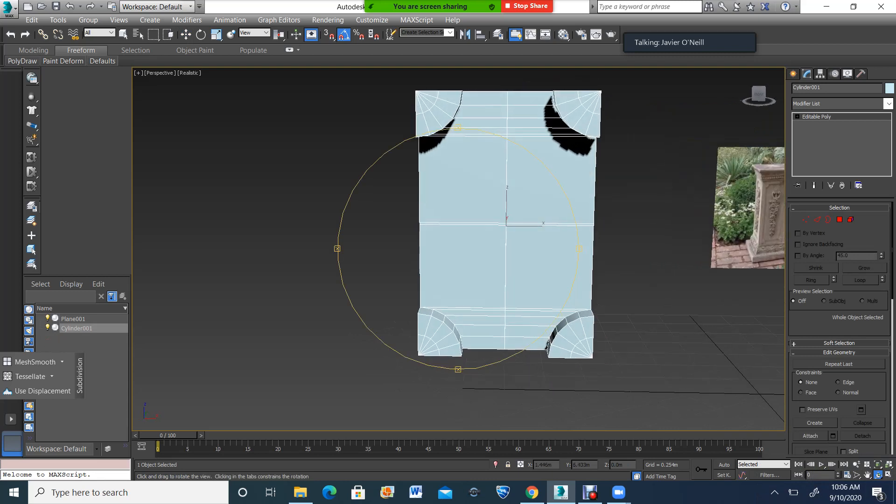
key(w)
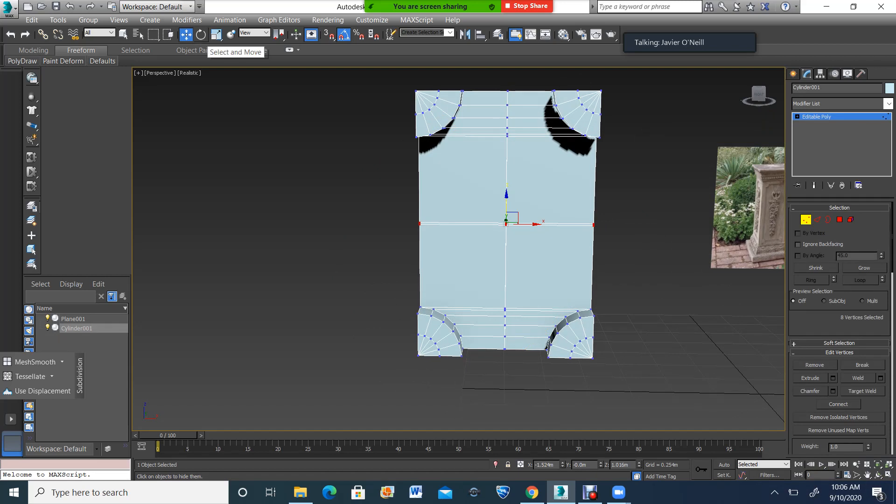
click(216, 34)
drag(507, 190, 506, 308)
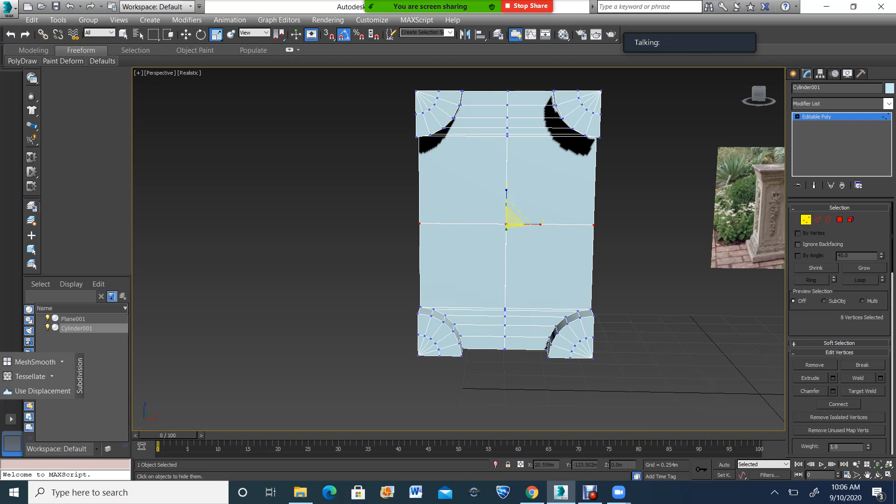
Select the vertices along both the vertical and horizontal centre seams and weld them.
drag(491, 88, 516, 353)
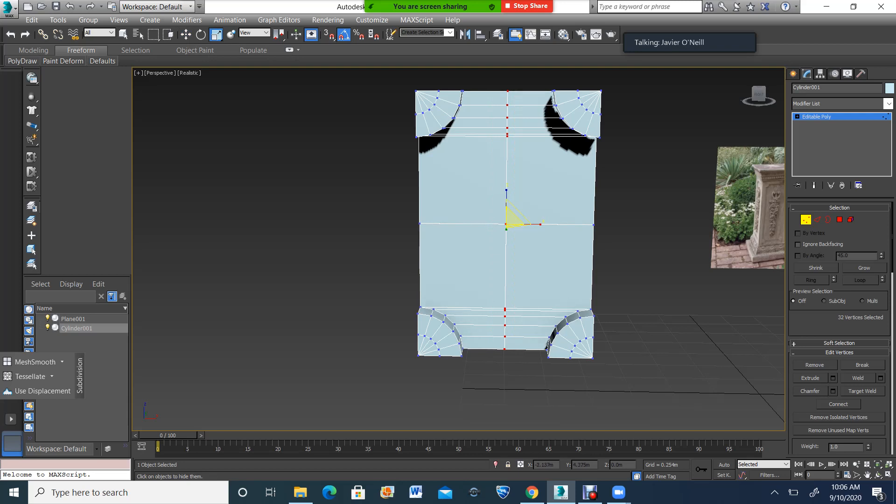
ctrl+drag(387, 205, 637, 260)
click(857, 378)
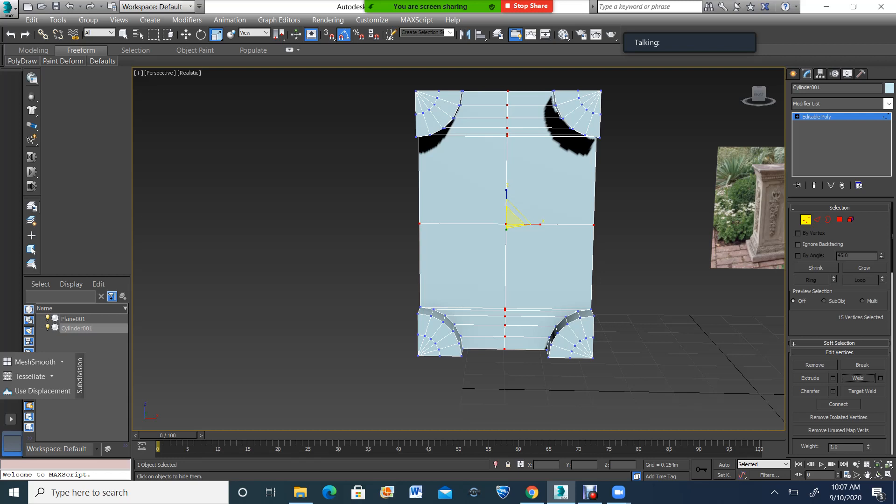
Select all open borders of the panel at Border level and examine them for unwelded edges.
click(828, 219)
scroll(629, 371, down, 3)
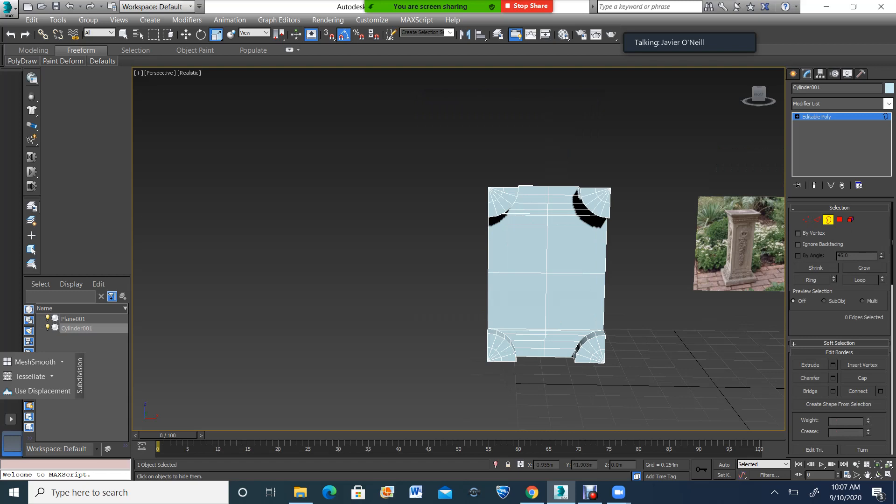
key(ctrl+a)
scroll(639, 290, up, 4)
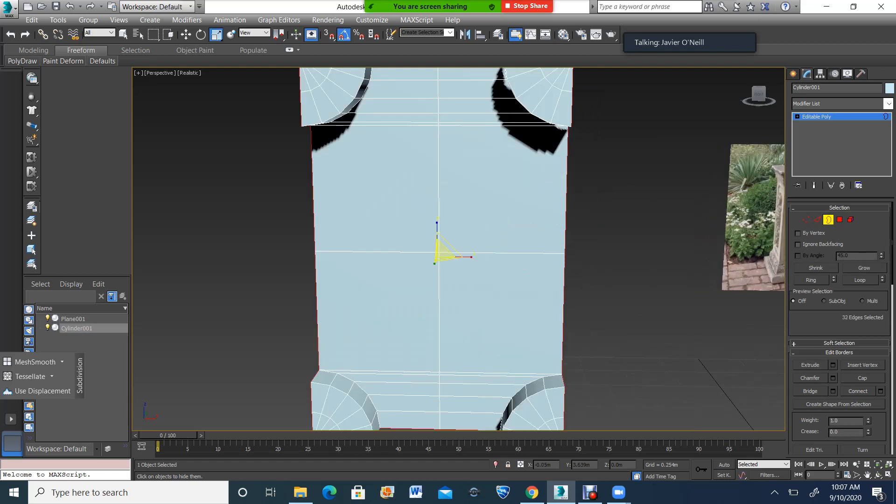
scroll(638, 301, down, 2)
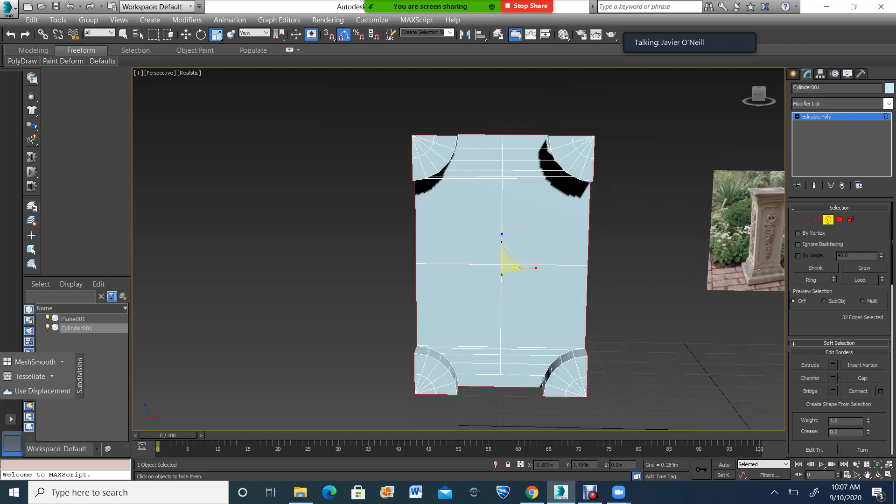
scroll(760, 229, up, 6)
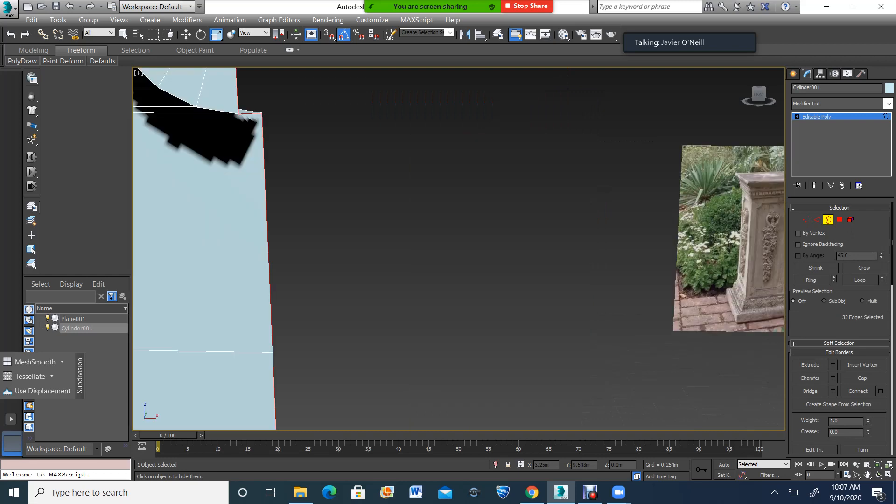
scroll(756, 219, down, 6)
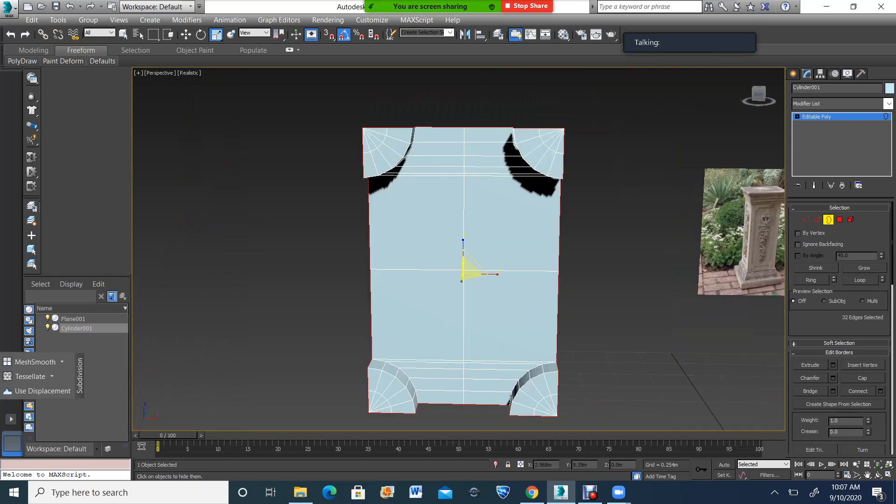
scroll(658, 220, up, 1)
In the Top view, move the panel's back row of vertices forward to Y -0.084 m, making the corner pieces thinner.
key(alt+w)
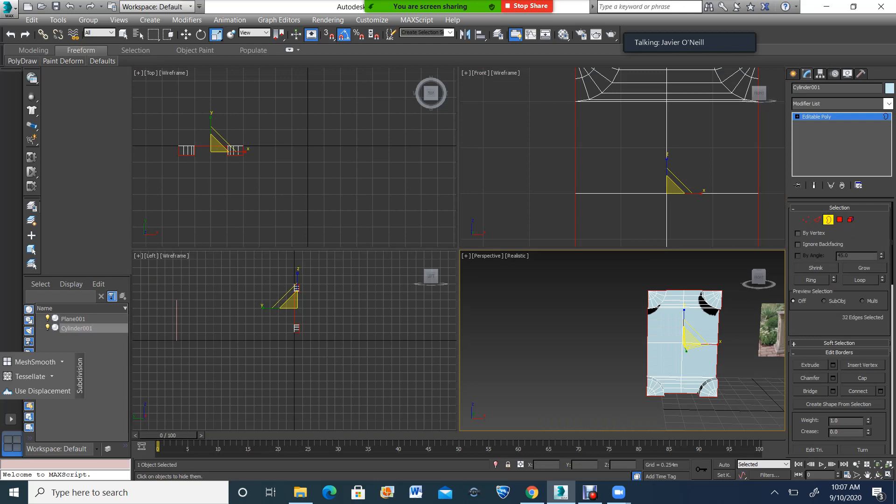
scroll(241, 164, up, 4)
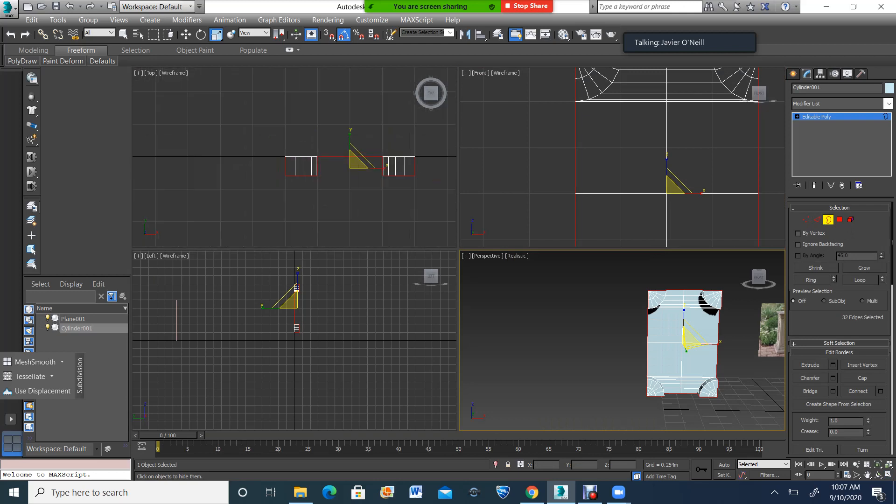
key(w)
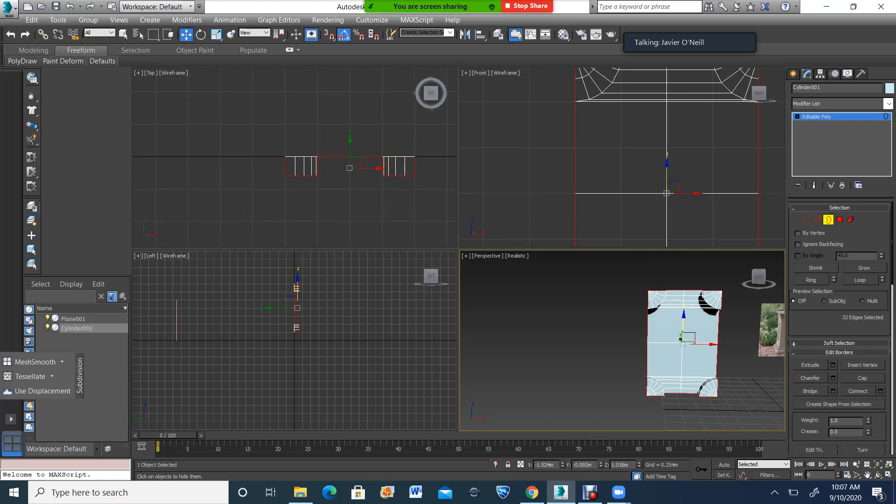
key(1)
drag(428, 170, 429, 171)
drag(350, 133, 350, 143)
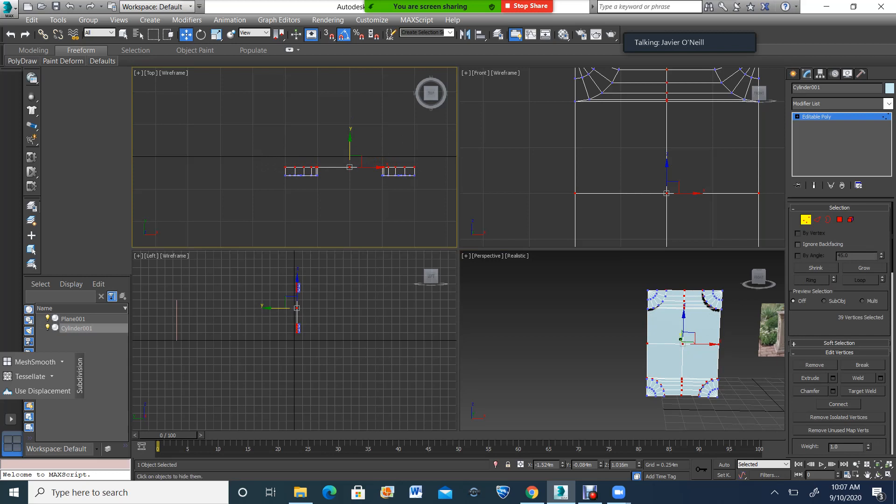
Exit vertex editing, switch to 2.5D snapping and move the whole panel in the Top view so it is centred at X 0.
key(1)
scroll(257, 126, down, 3)
scroll(358, 156, up, 2)
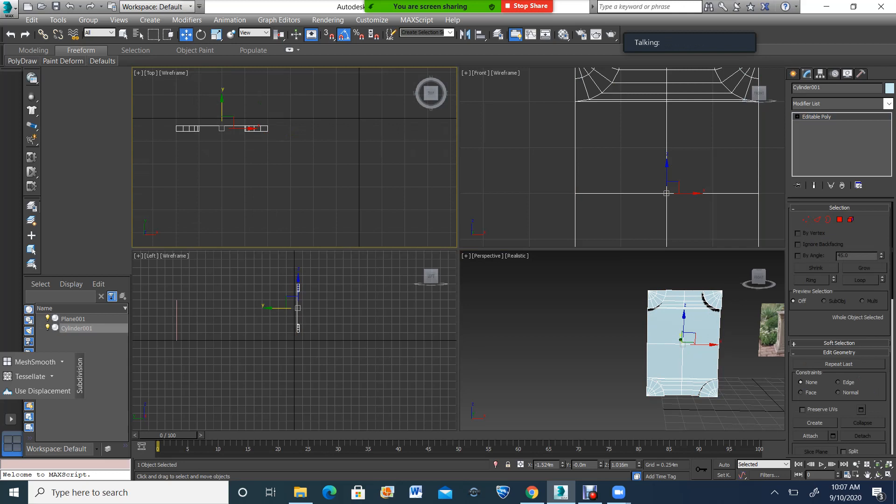
key(s)
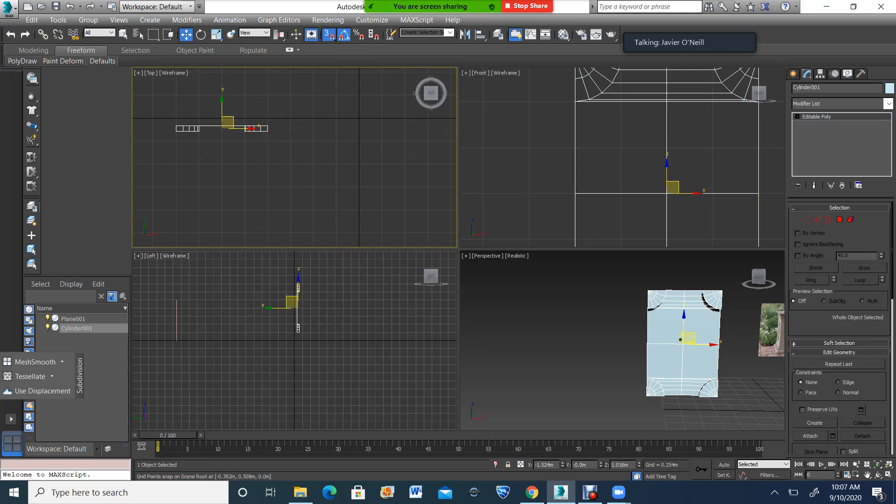
click(329, 34)
click(328, 61)
drag(680, 339, 781, 413)
drag(358, 141, 360, 142)
Maximize the Front view, select all the panel's border edges at Border level and lock the selection.
scroll(362, 154, down, 3)
scroll(388, 108, up, 6)
scroll(372, 131, down, 4)
scroll(353, 158, up, 2)
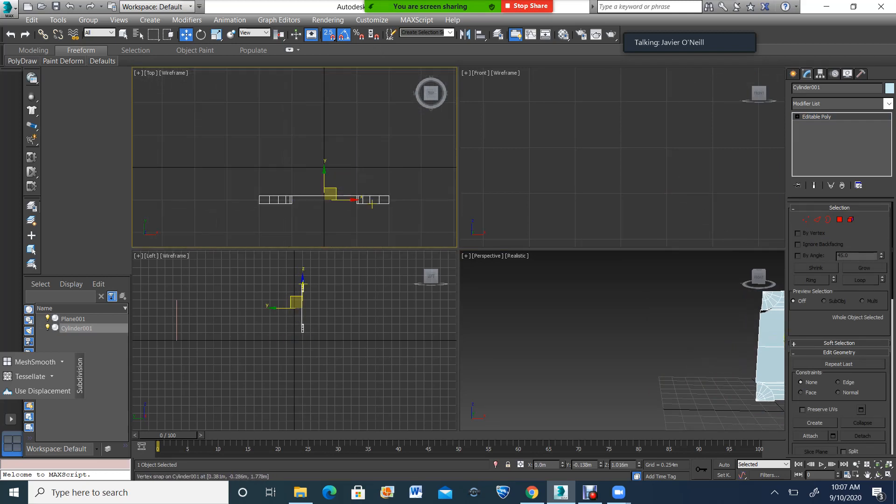
scroll(349, 196, down, 3)
scroll(349, 196, up, 3)
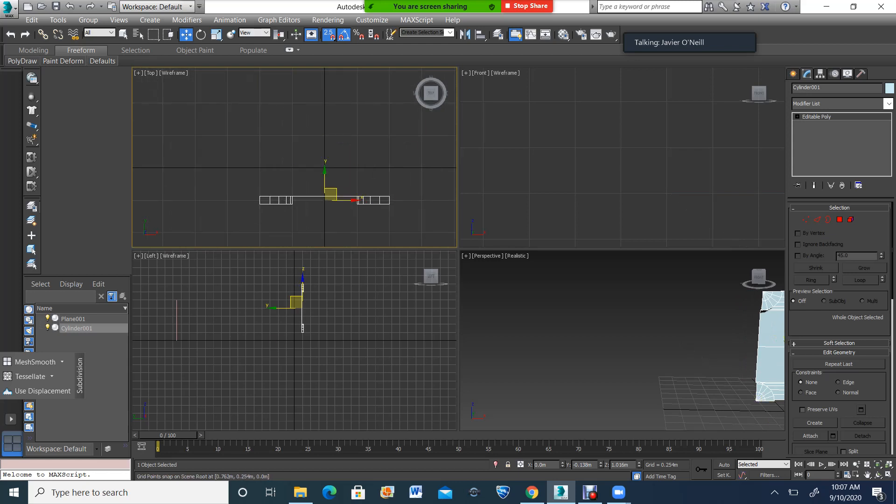
scroll(591, 148, down, 6)
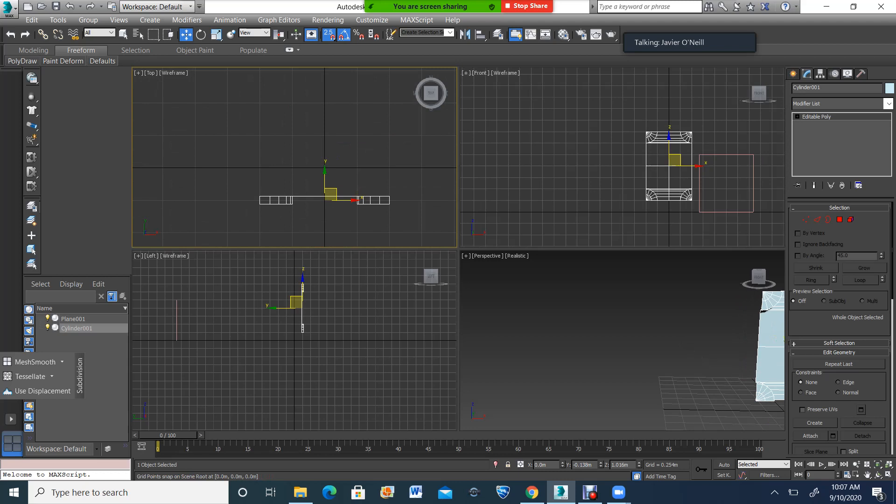
scroll(637, 167, up, 3)
middle_drag(696, 166, 608, 157)
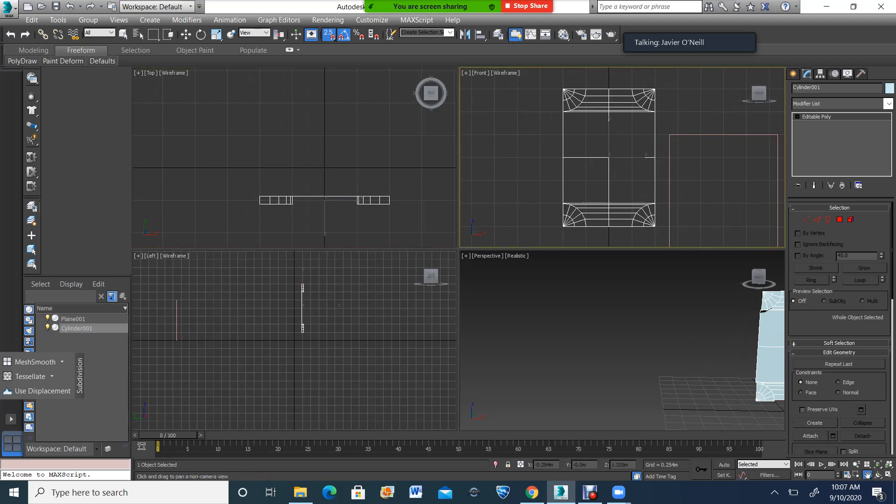
key(alt+w)
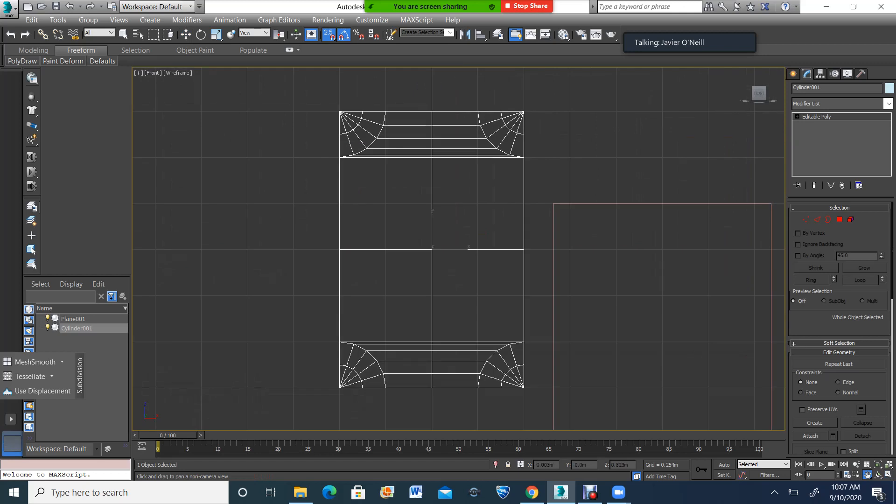
key(3)
key(ctrl+a)
key(w)
click(318, 143)
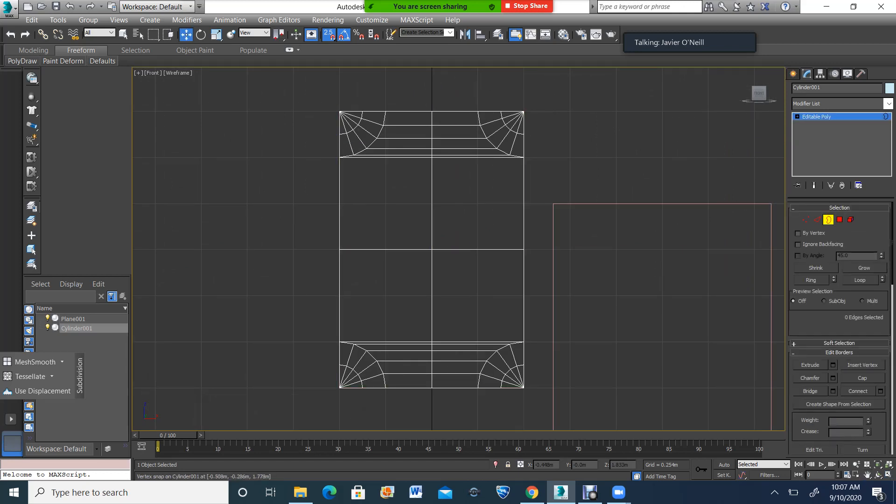
click(339, 140)
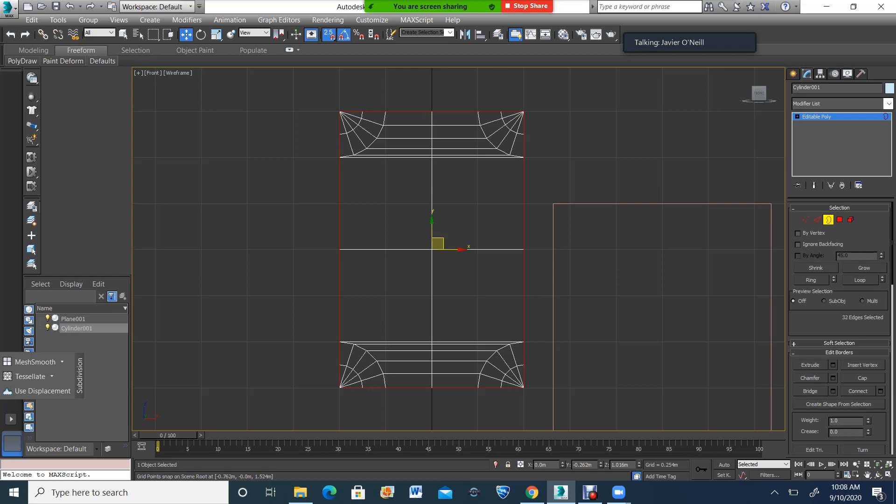
key(space)
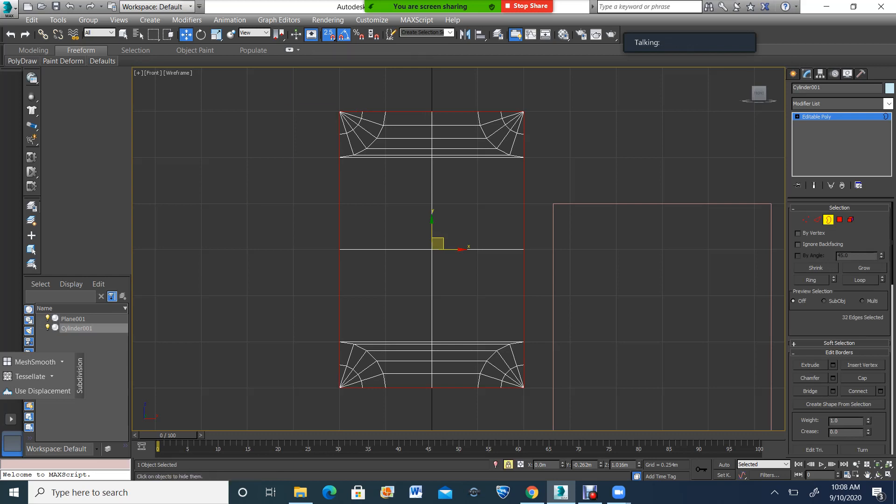
With snapping off, extend the selected border outward by scaling, adding a rim of new faces around the panel.
key(s)
key(r)
drag(436, 245, 438, 234)
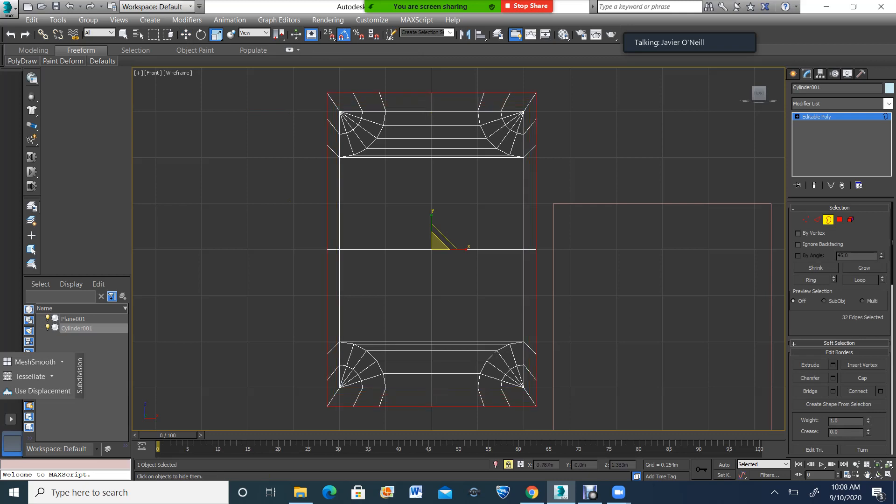
scroll(627, 206, down, 2)
scroll(626, 204, up, 2)
key(XF86MonBrightnessUp)
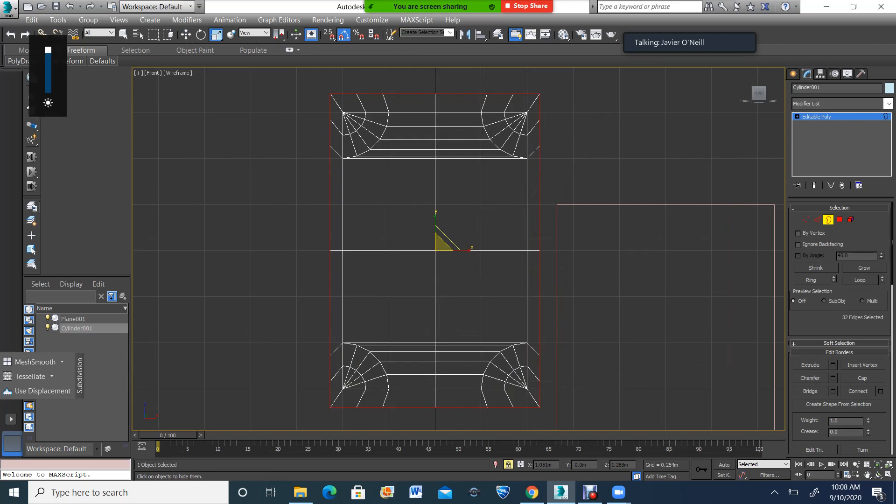
Display the Front view shaded, return to the four-viewport layout and frame the panel in the Perspective view.
key(F3)
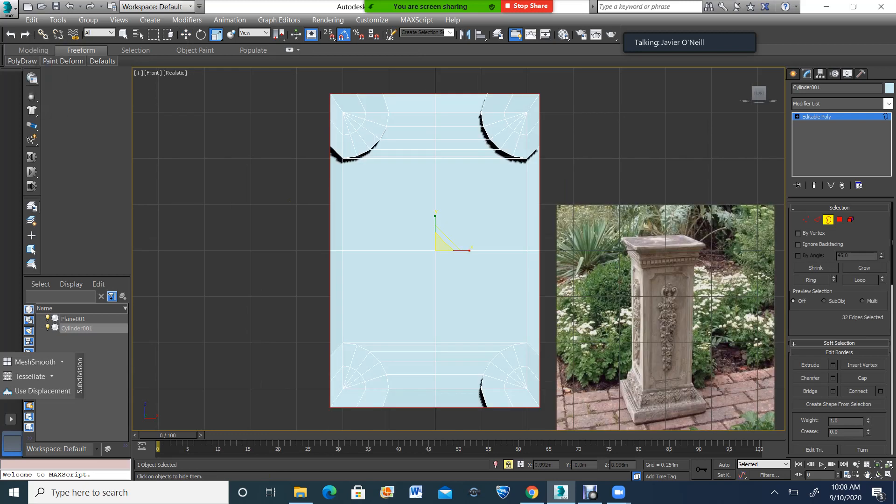
click(878, 475)
click(889, 475)
click(686, 349)
key(z)
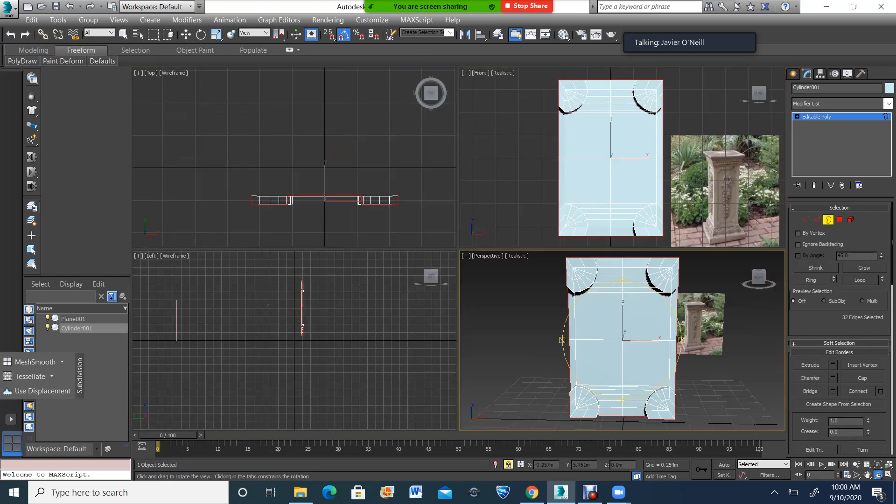
Maximize the Front view, frame the panel in it and switch to Vertex level.
scroll(622, 340, up, 3)
mouse_move(622, 343)
mouse_down()
mouse_move(653, 343)
mouse_move(669, 301)
mouse_move(637, 308)
mouse_move(628, 326)
mouse_up()
scroll(642, 340, down, 3)
scroll(592, 143, up, 2)
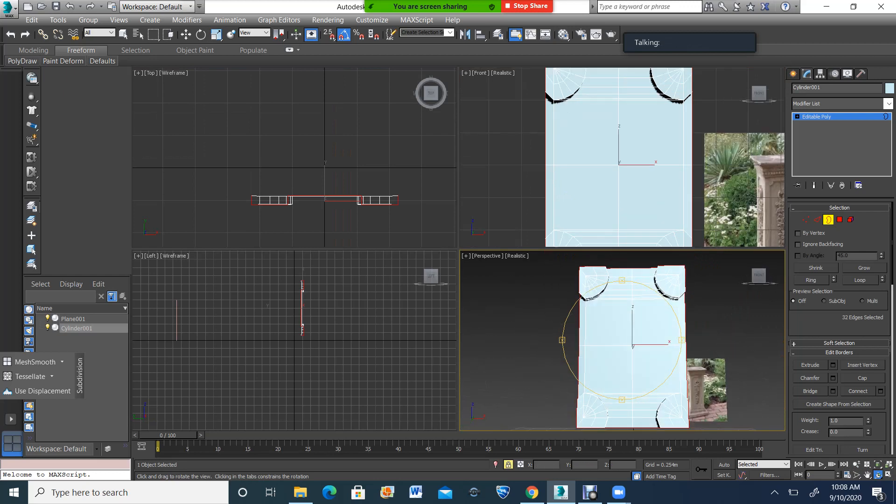
scroll(592, 143, down, 2)
middle_drag(592, 143, 576, 135)
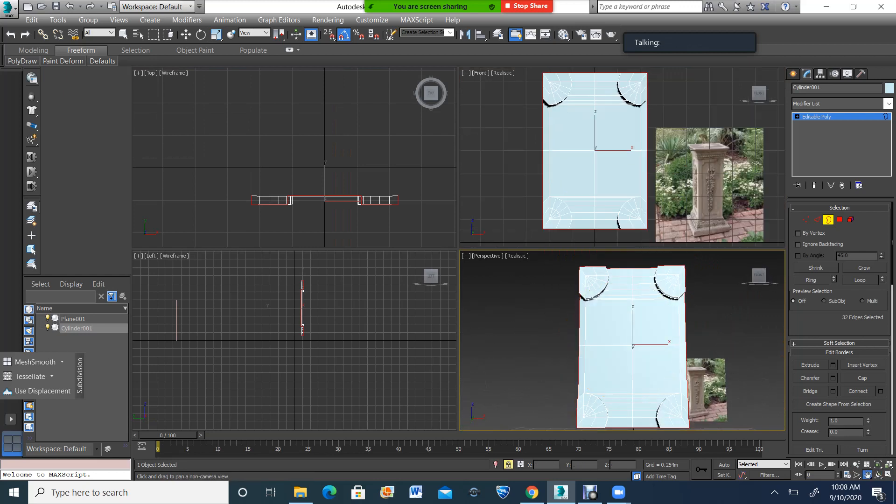
middle_click(576, 135)
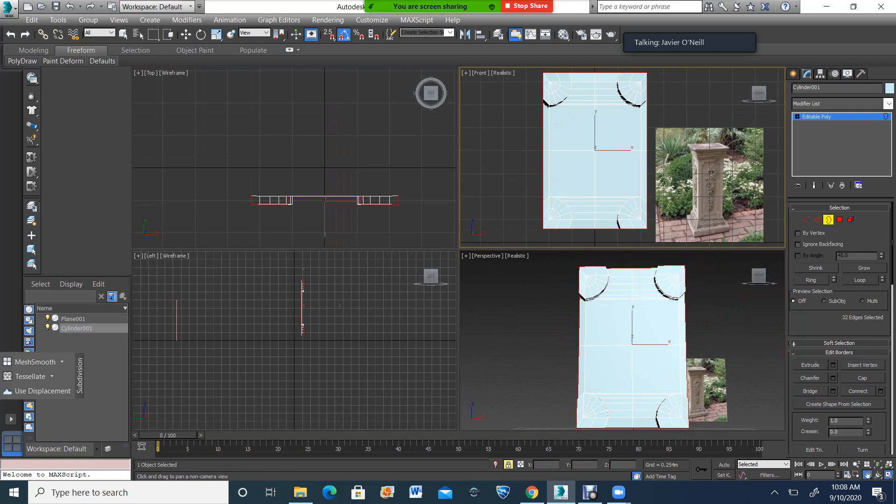
key(alt+w)
scroll(497, 140, up, 5)
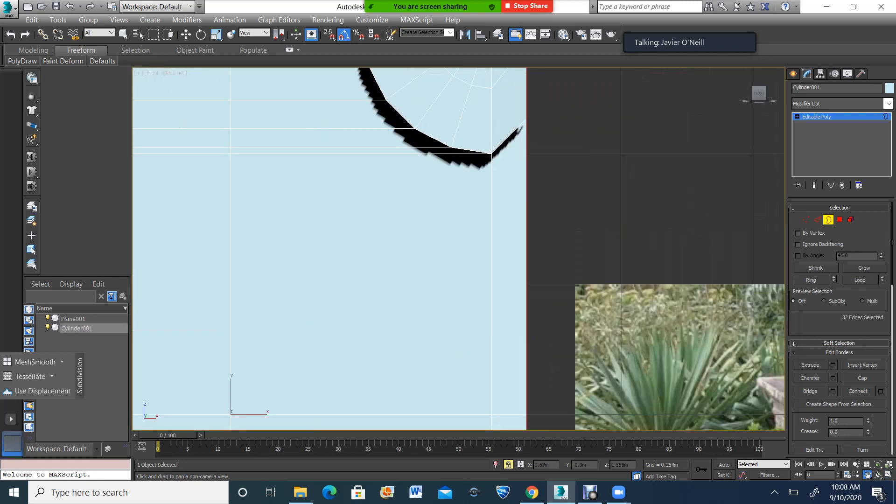
key(z)
key(1)
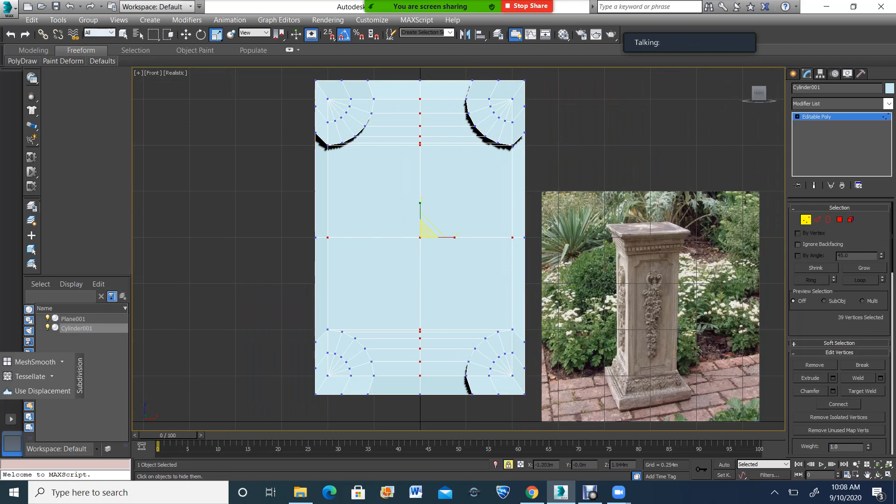
Unlock the selection, select the side rim vertices beside the four corner arcs and scale them vertically inward, level with the arc ends.
key(space)
drag(302, 126, 321, 142)
ctrl+drag(542, 129, 525, 139)
ctrl+drag(314, 341, 315, 344)
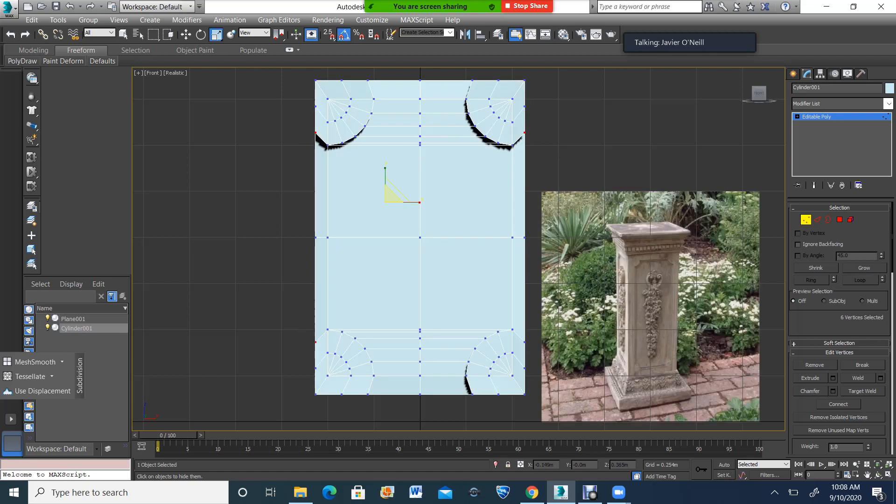
ctrl+drag(519, 346, 519, 345)
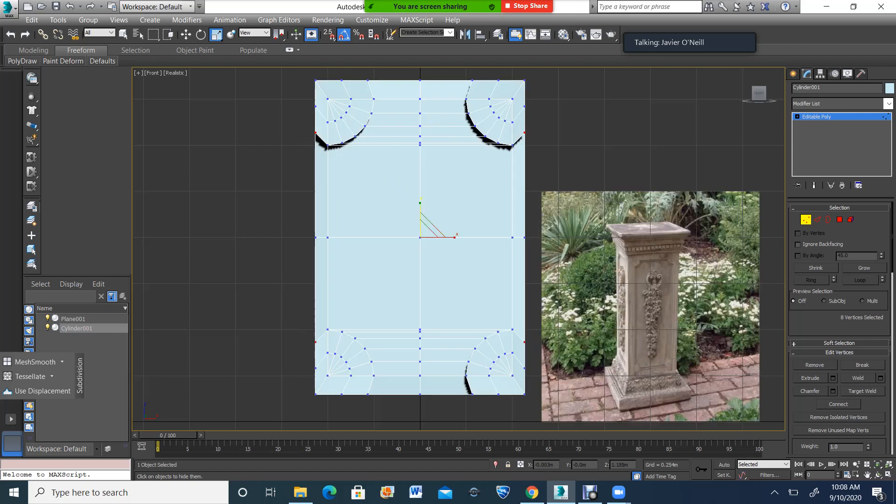
drag(420, 206, 420, 217)
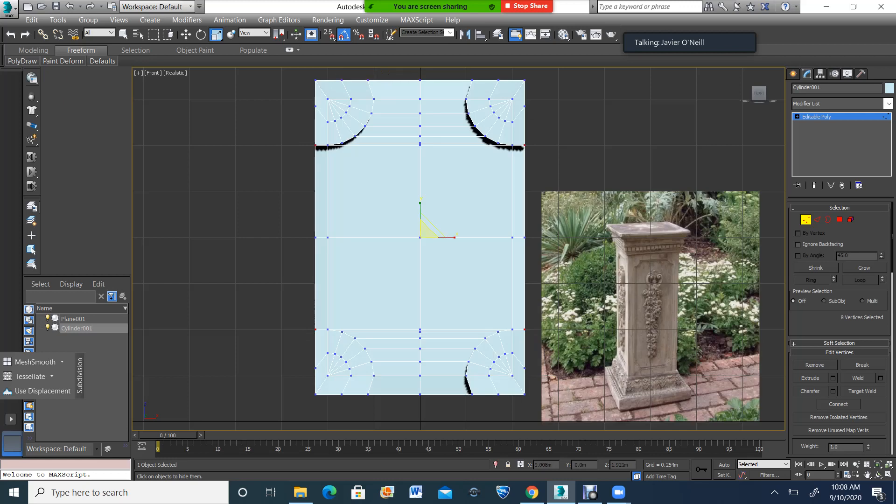
Select the rim vertices between the corners on the top and bottom borders, scale them horizontally in line with the arc ends, and exit vertex editing.
drag(362, 74, 483, 89)
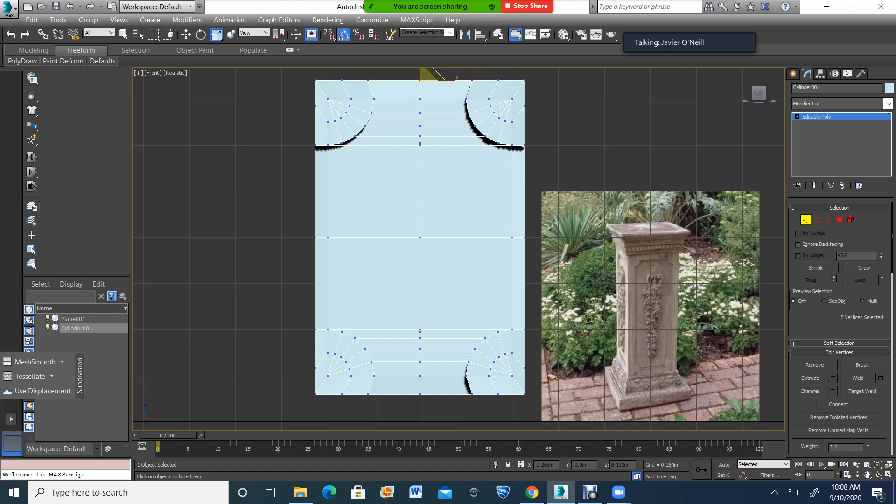
ctrl+drag(365, 402, 374, 391)
ctrl+drag(467, 402, 477, 390)
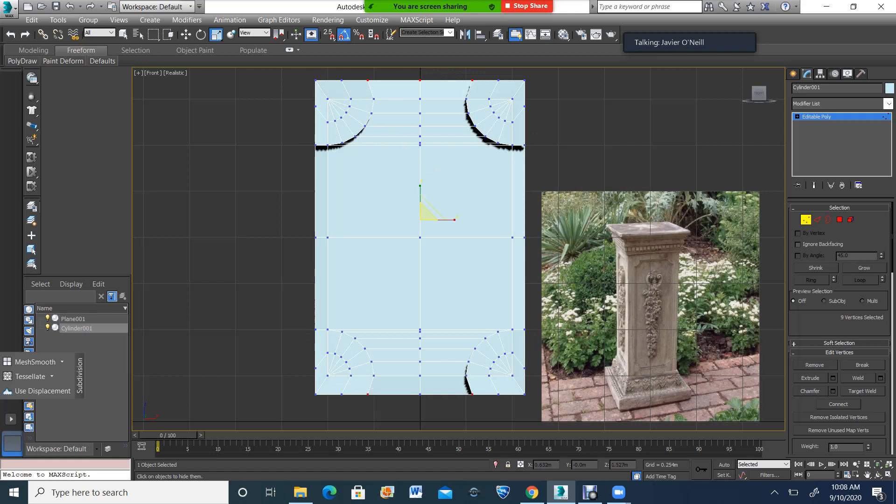
drag(455, 220, 451, 220)
key(1)
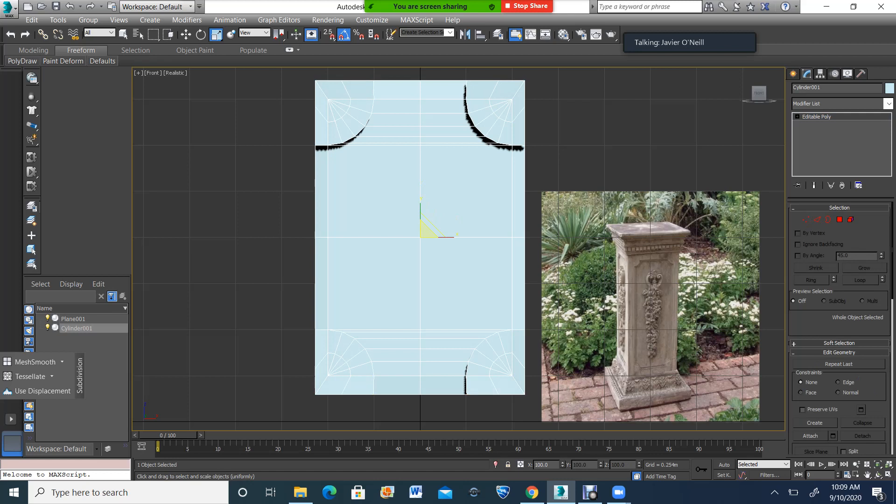
Apply the grey 08 - Default material to the panel and close the Material Editor.
click(564, 34)
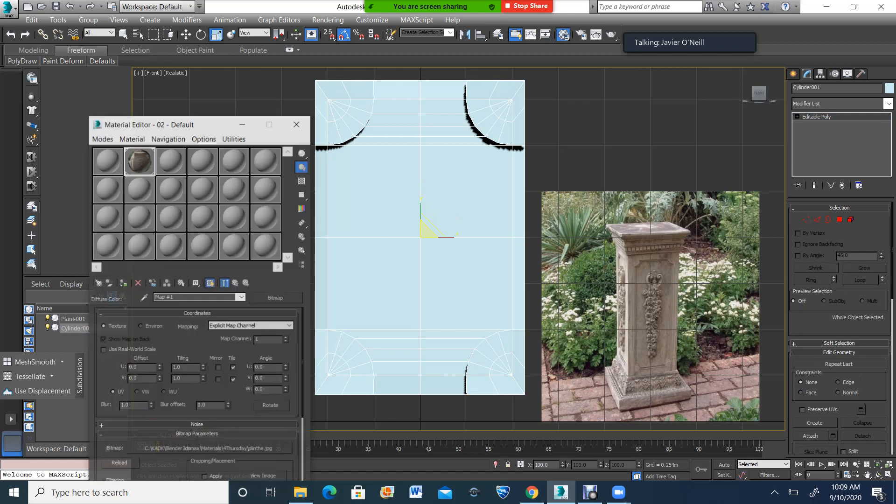
click(139, 189)
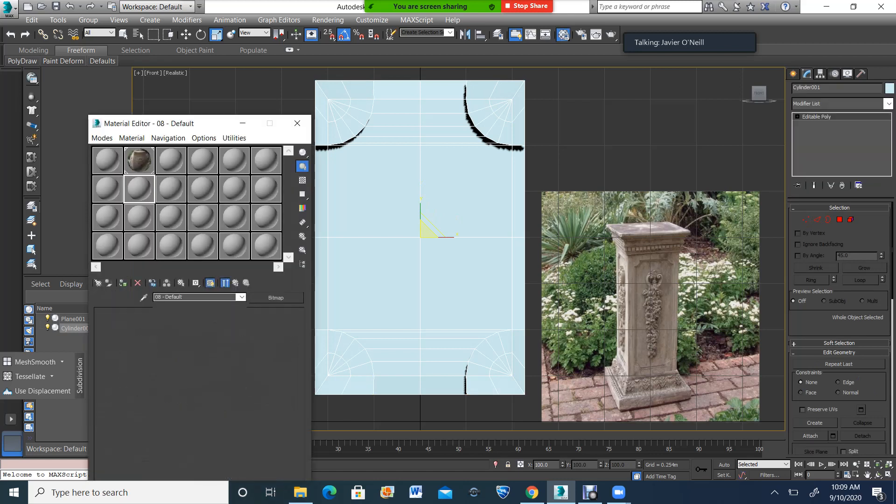
click(297, 123)
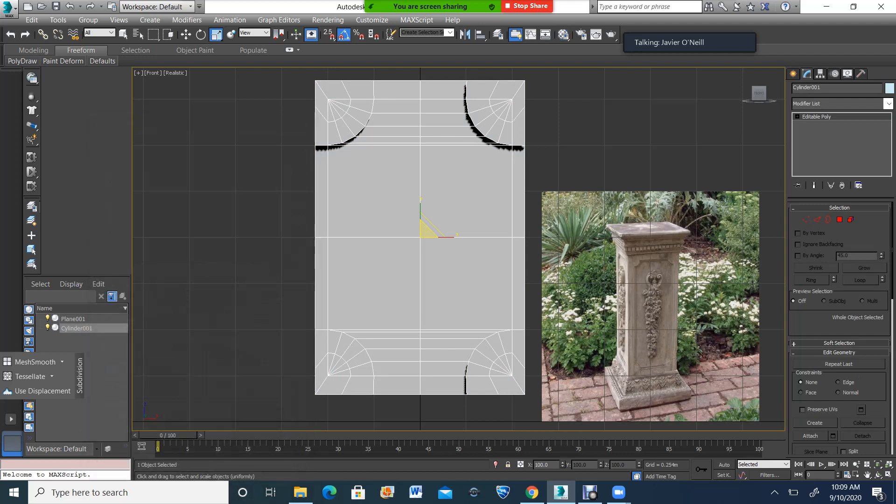
Maximize the Perspective view on the panel's top end, activate the Move tool and switch to Edge level.
click(878, 474)
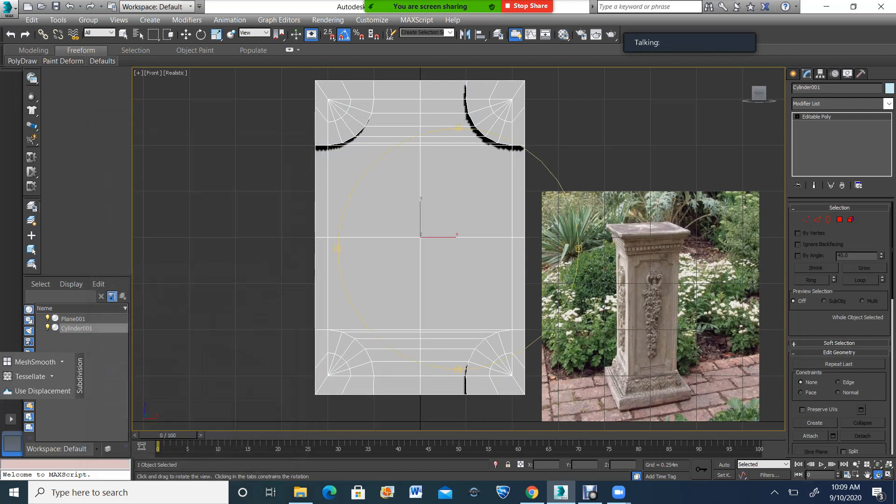
click(889, 475)
drag(606, 345, 728, 354)
drag(571, 367, 620, 284)
scroll(620, 284, up, 3)
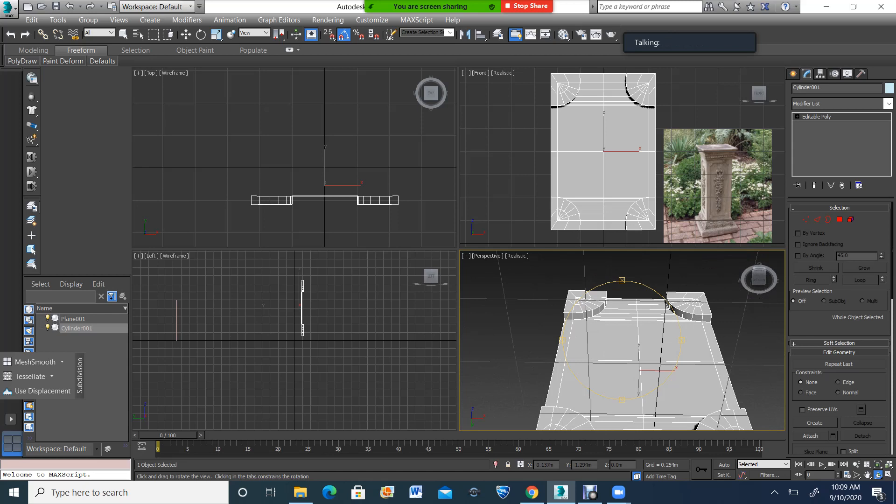
scroll(623, 340, up, 3)
click(889, 474)
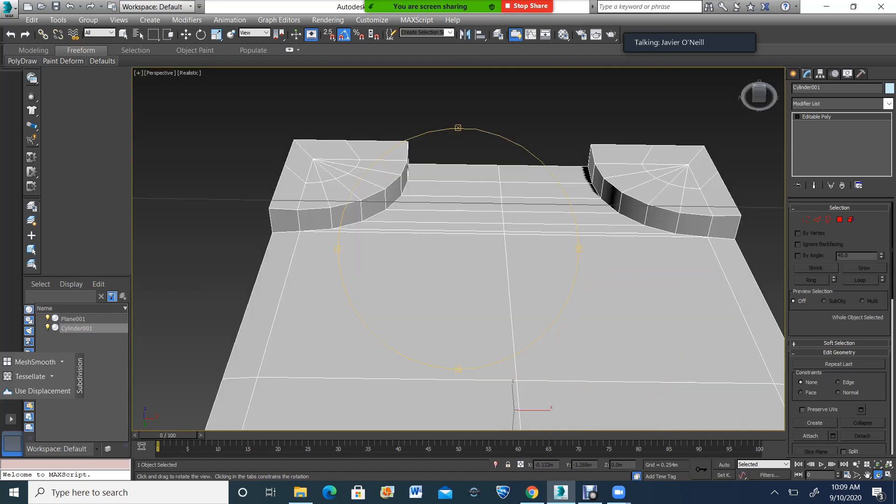
click(186, 34)
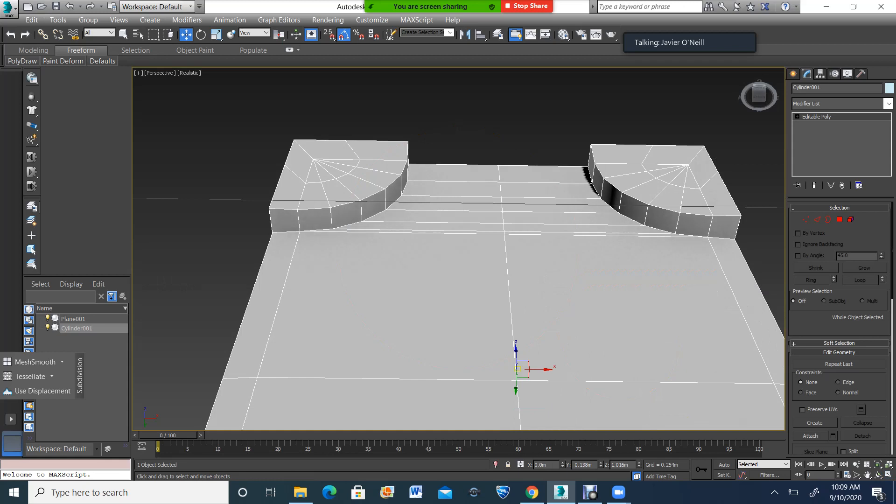
key(2)
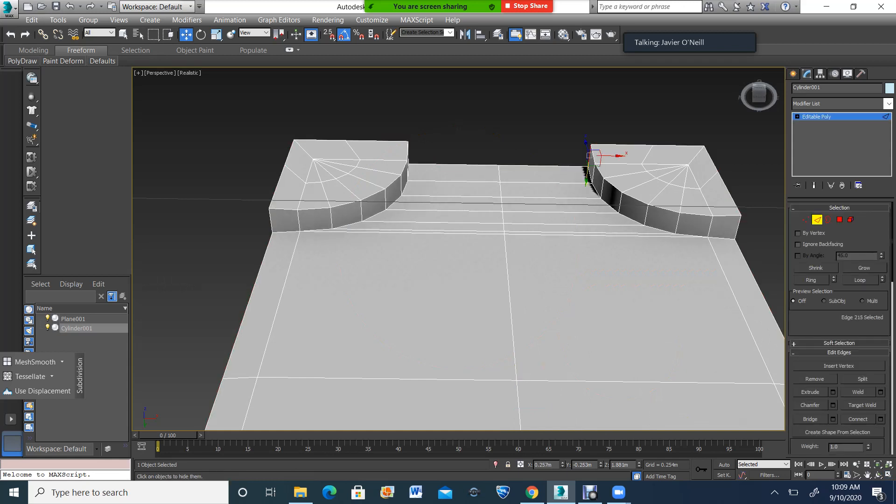
View the top corner blocks from an angle and clear the current edge selection with the Move tool active.
key(F3)
key(F3)
click(879, 474)
mouse_move(542, 294)
mouse_down()
mouse_move(510, 275)
mouse_move(597, 276)
mouse_up()
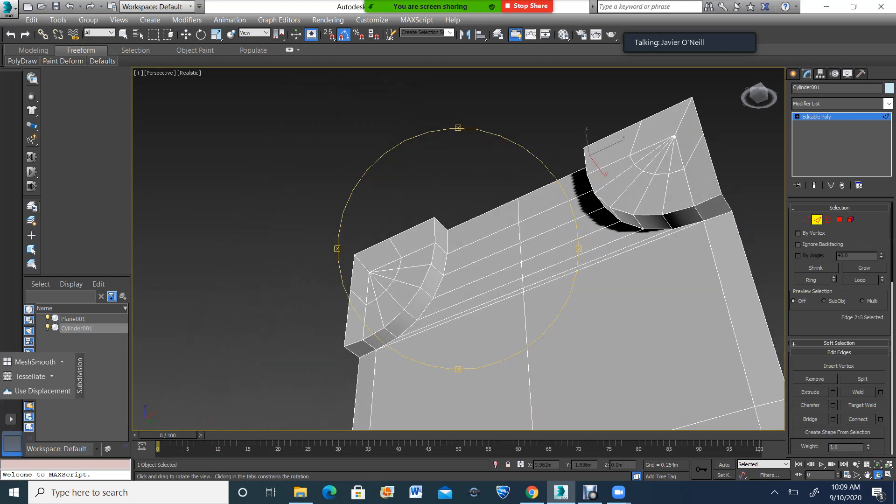
click(201, 34)
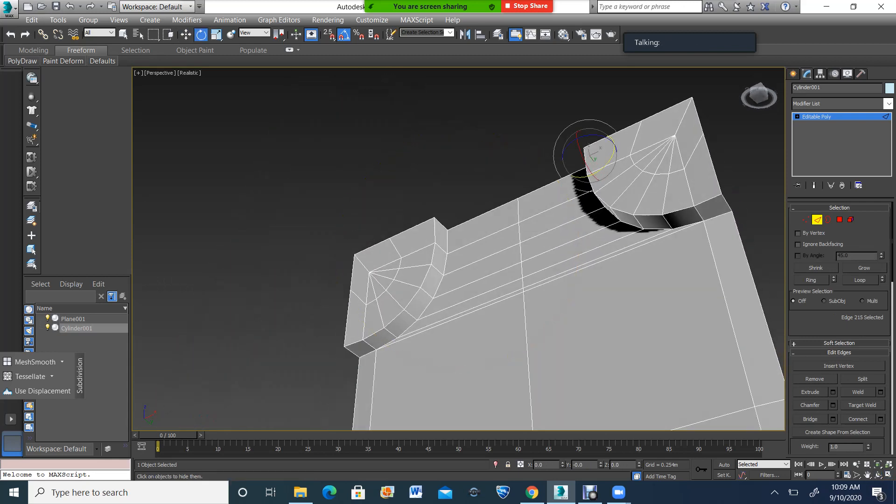
key(w)
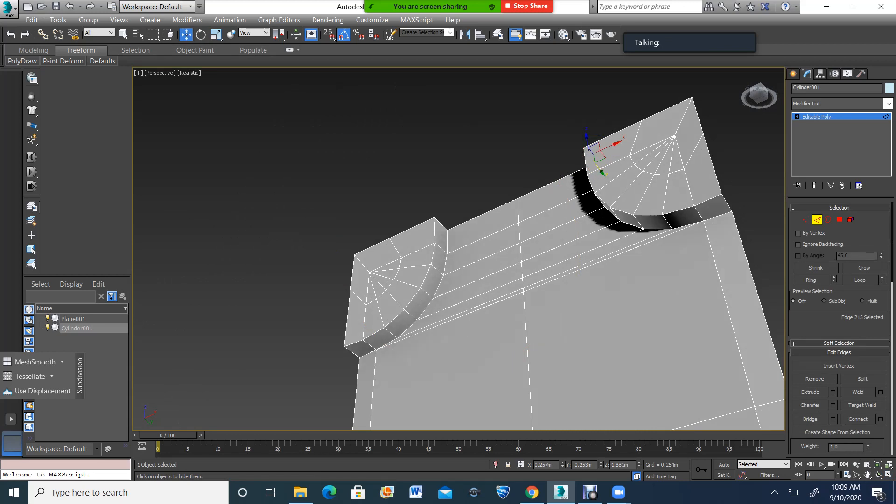
key(ctrl+d)
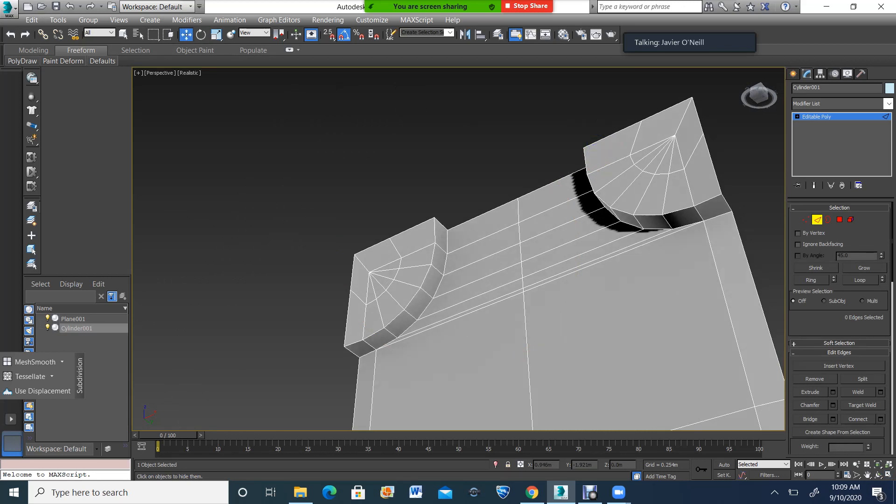
click(441, 224)
click(878, 474)
drag(471, 275, 525, 288)
click(185, 34)
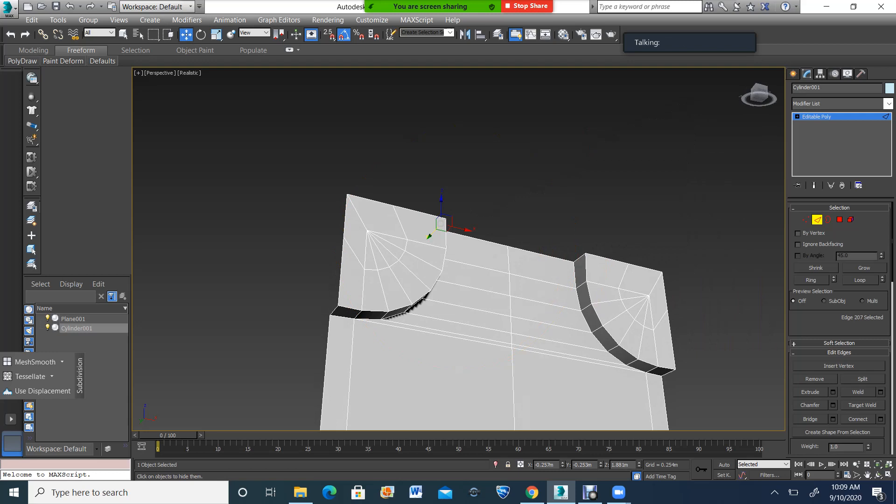
click(877, 475)
drag(472, 270, 466, 327)
click(185, 35)
scroll(591, 207, up, 3)
ctrl+click(591, 189)
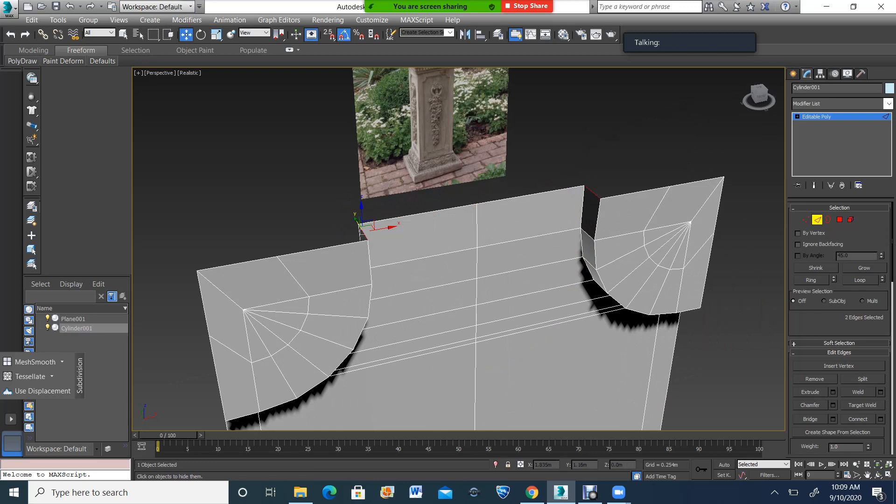
Select the two top border edges between the corner blocks and, with 3D snapping, extend them as new faces to the blocks' front level.
click(877, 474)
drag(476, 304, 453, 186)
key(w)
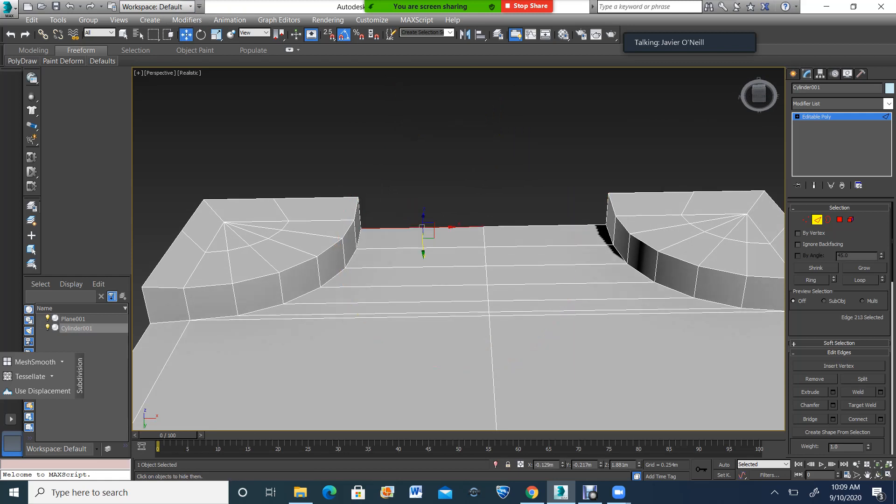
ctrl+click(541, 226)
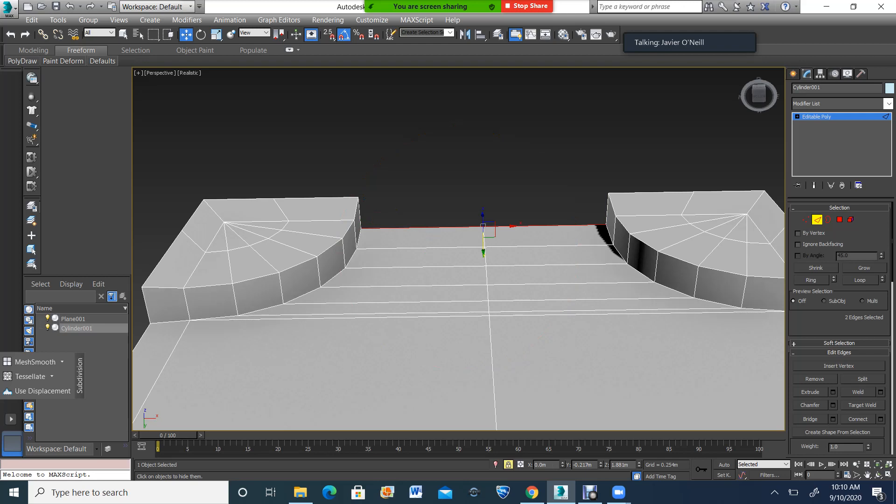
click(328, 34)
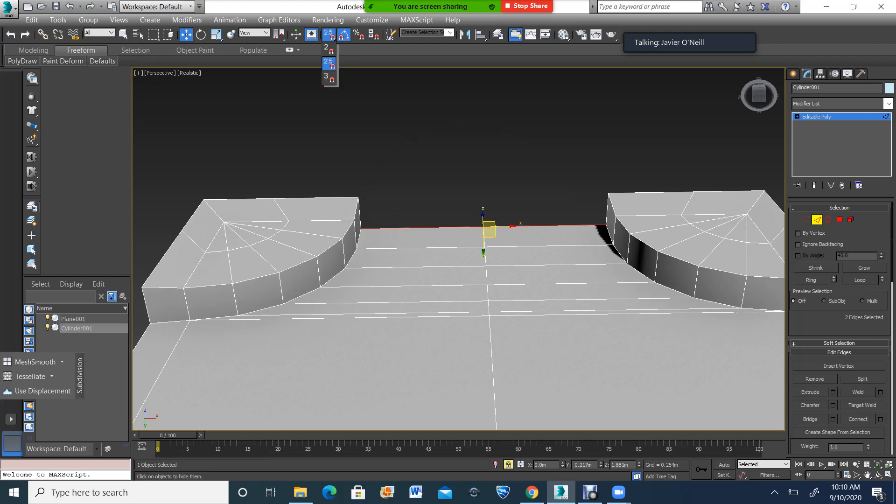
click(328, 77)
drag(359, 228, 358, 195)
Unlock the selection, select the two left border edges between the corner blocks and extend them with vertex snapping to the blocks' front level.
scroll(360, 195, down, 6)
scroll(359, 194, up, 2)
key(space)
click(240, 343)
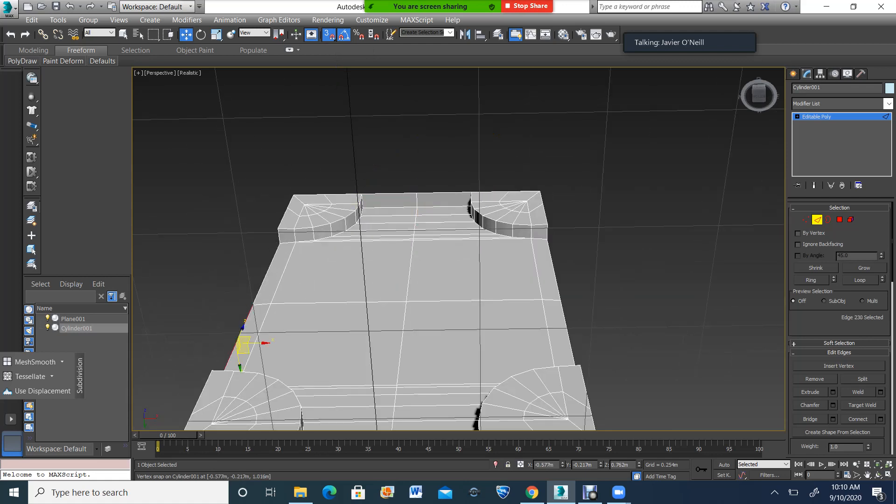
ctrl+click(266, 274)
scroll(281, 241, up, 3)
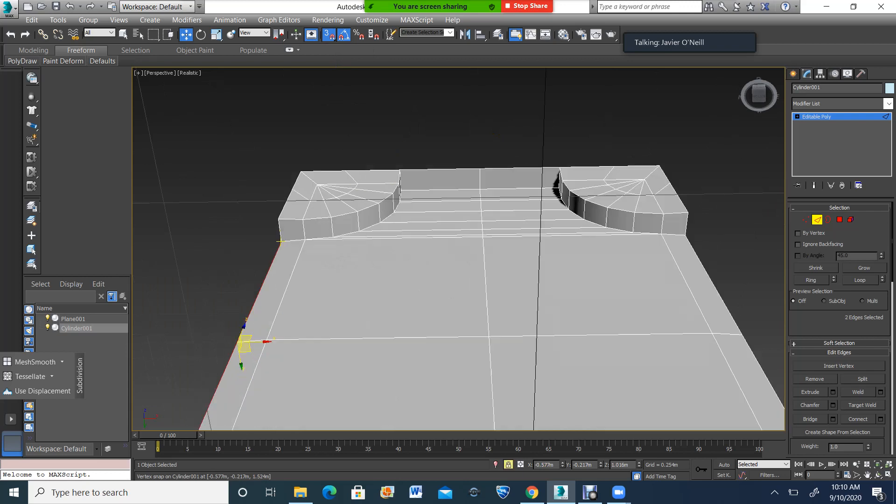
drag(283, 238, 279, 204)
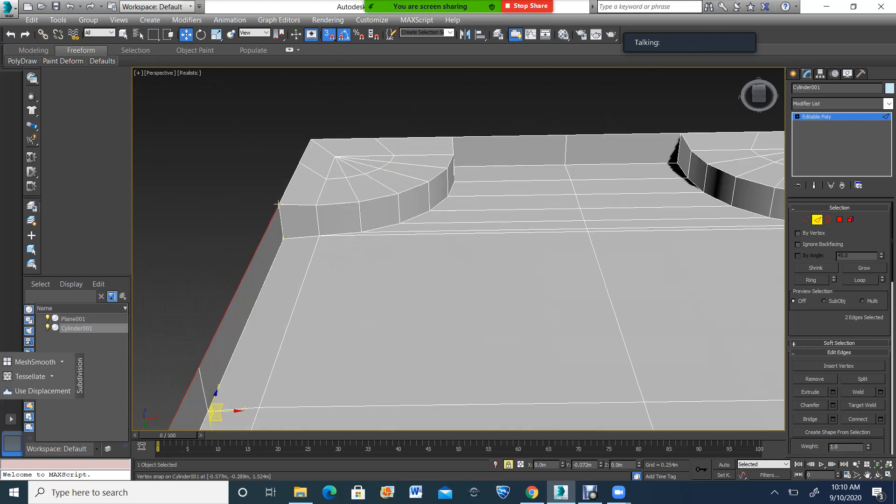
Select the two right border edges between the corner blocks and extend them as new faces to the blocks' front level.
scroll(304, 160, down, 5)
scroll(303, 160, up, 4)
scroll(396, 149, down, 2)
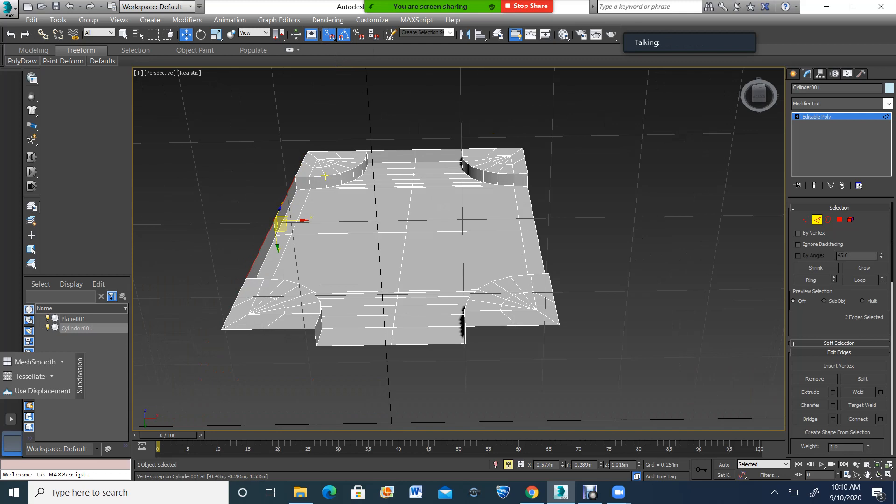
click(528, 185)
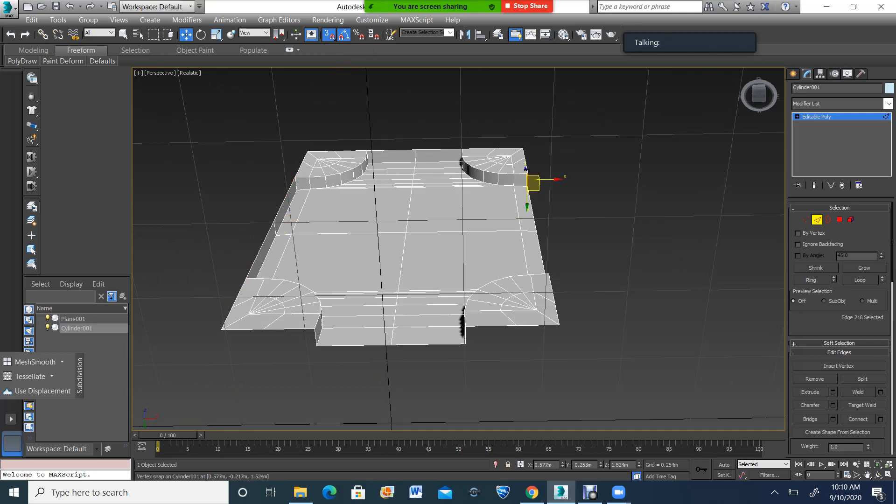
ctrl+click(529, 195)
scroll(530, 189, up, 2)
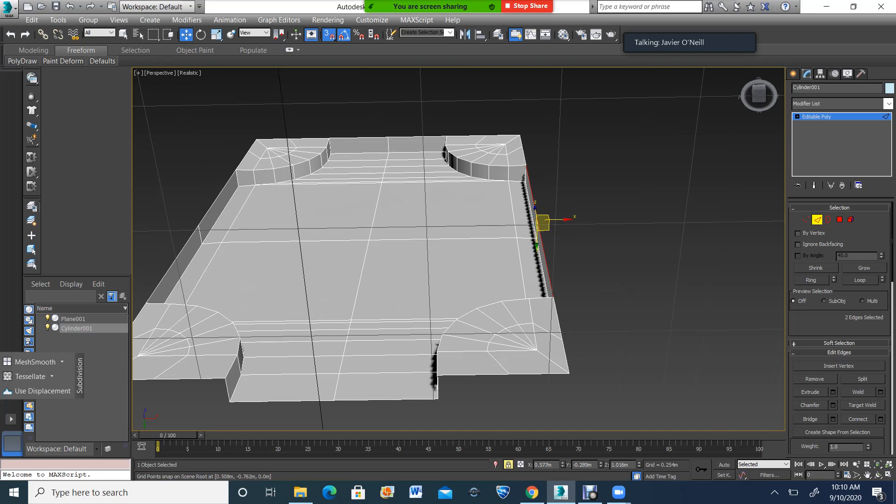
key(ctrl+r)
drag(460, 252, 472, 333)
key(w)
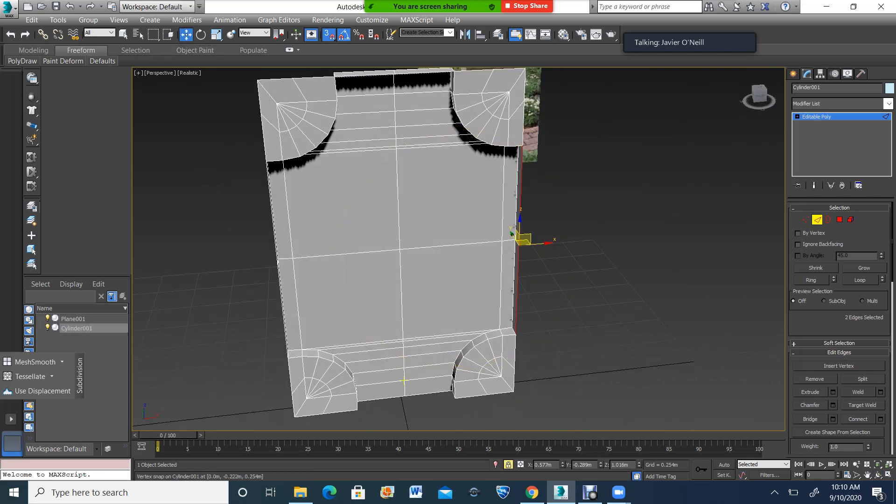
Unlock the selection, select the two bottom edges between the corner blocks and extend them with vertex snapping to the blocks' front level.
key(space)
click(383, 398)
ctrl+click(432, 393)
key(z)
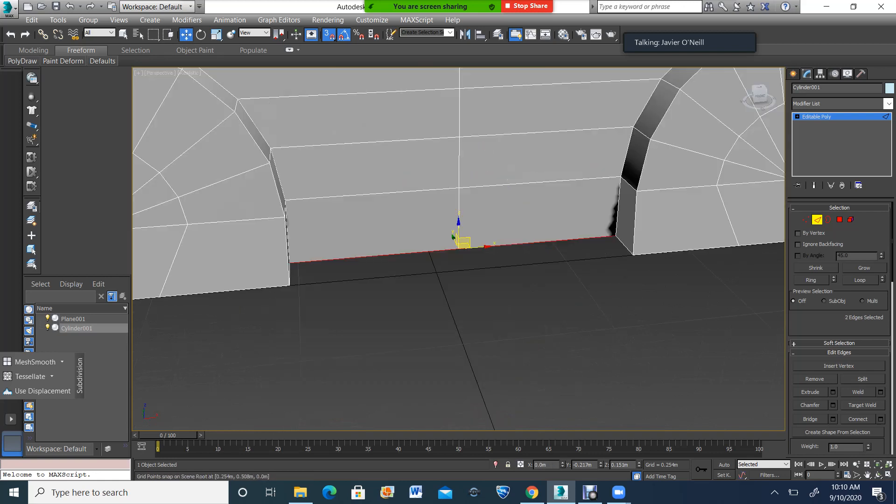
key(space)
scroll(615, 237, down, 10)
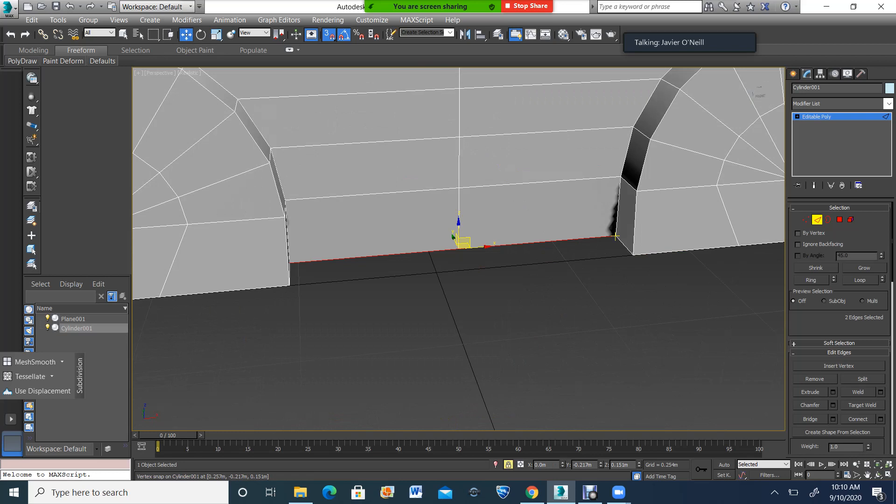
scroll(575, 330, up, 3)
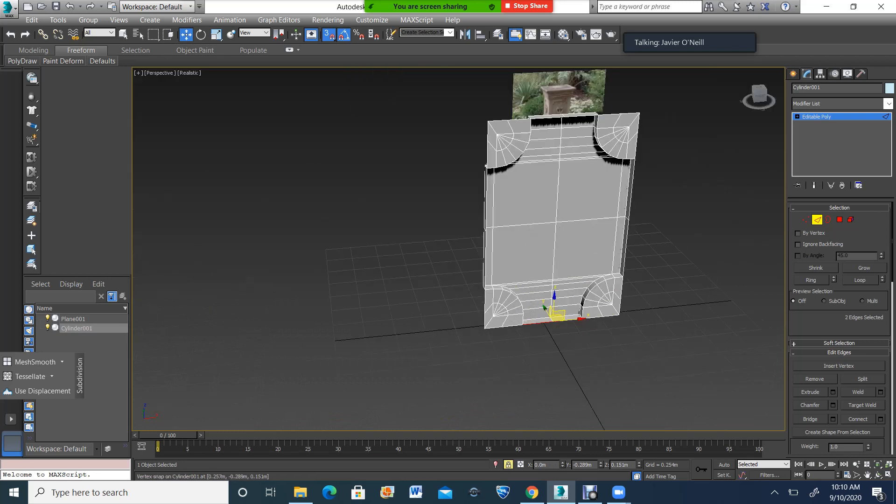
Select all vertices of the panel and weld them with a 0.003 m threshold.
key(1)
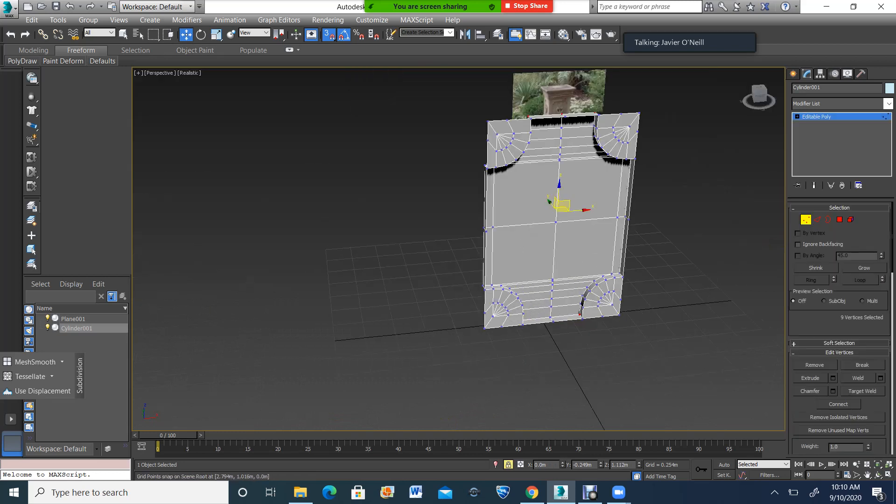
drag(459, 110, 656, 343)
scroll(839, 327, down, 5)
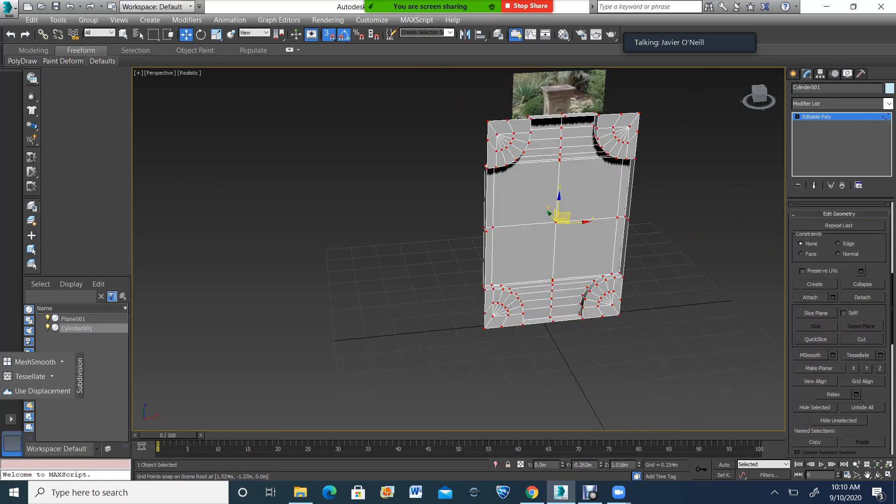
scroll(839, 327, up, 5)
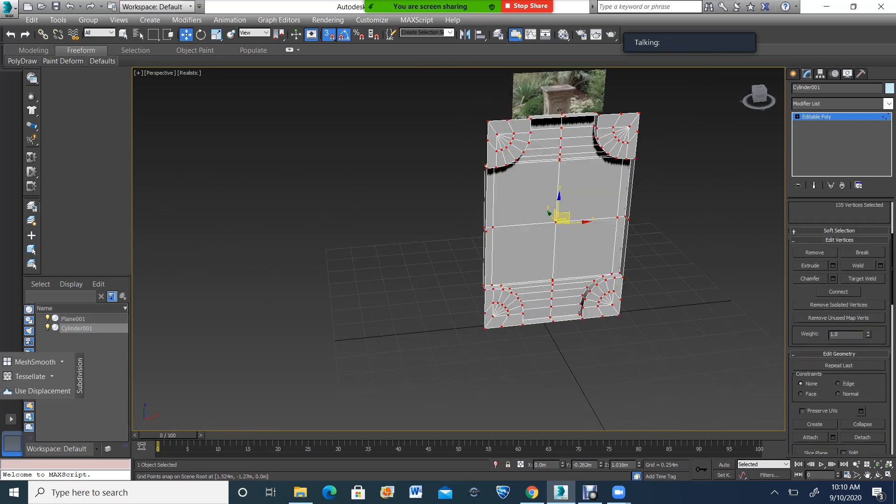
click(881, 265)
key(F3)
key(F3)
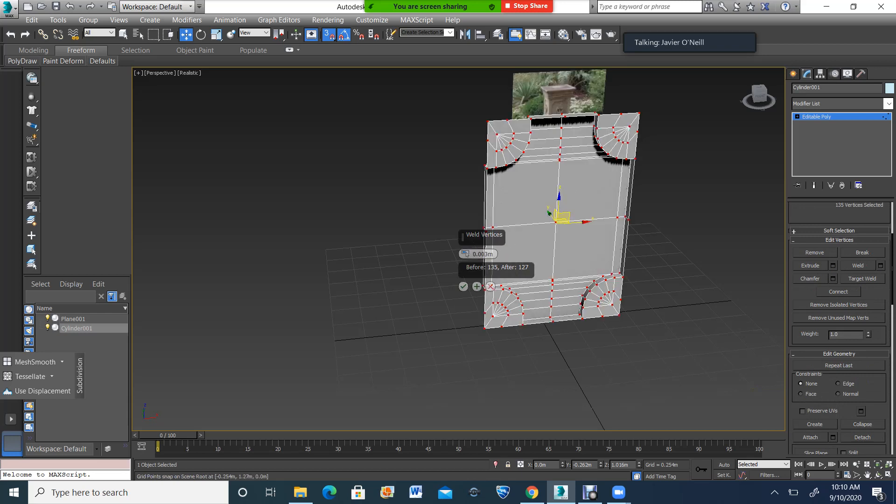
click(463, 286)
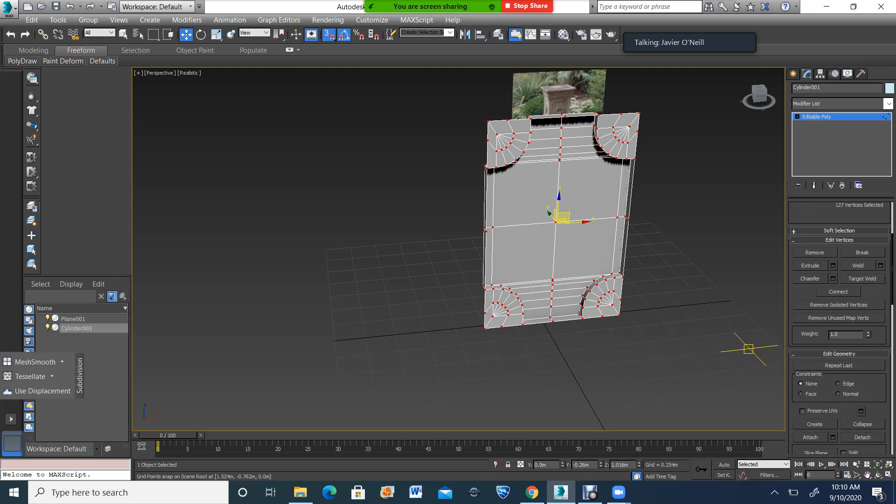
Clear the vertex selection and examine the welded panel from below and from the front.
scroll(673, 341, up, 3)
scroll(673, 340, up, 2)
click(575, 315)
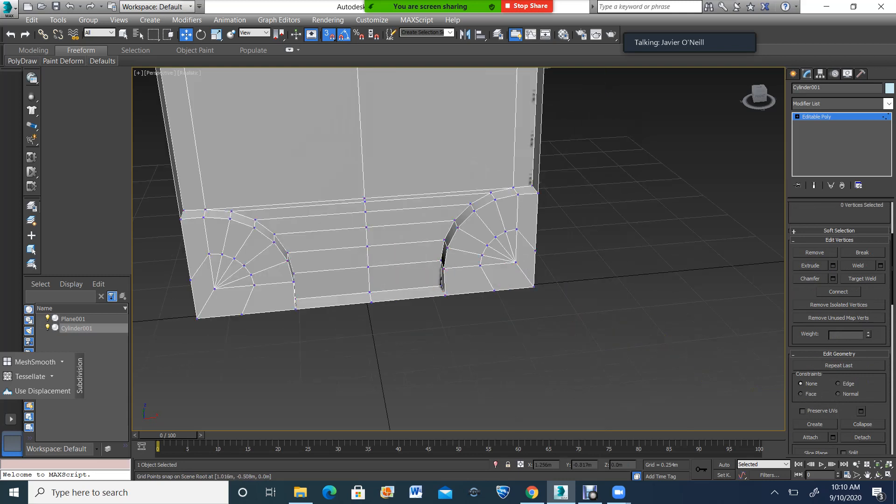
click(878, 475)
scroll(479, 327, down, 4)
drag(480, 327, 432, 294)
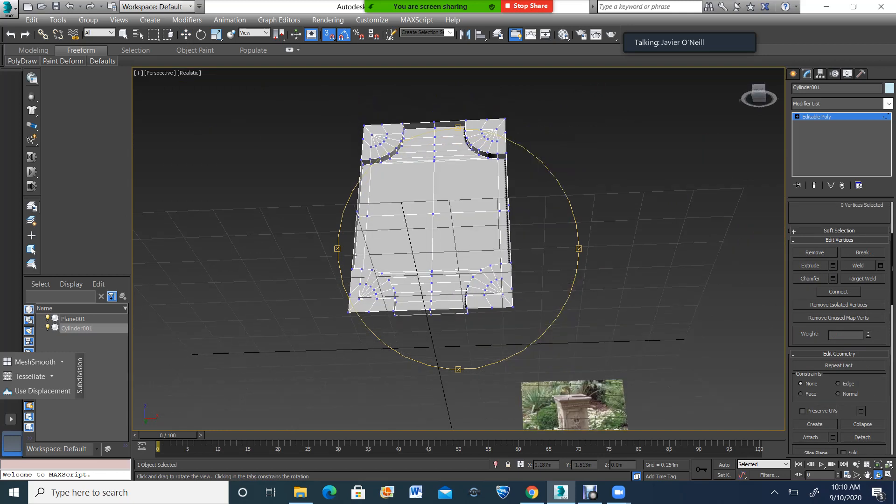
drag(442, 227, 442, 283)
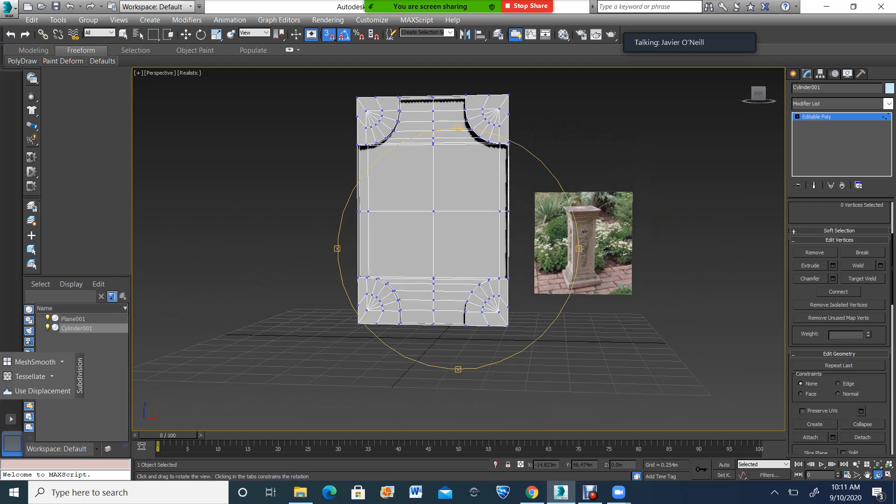
click(186, 35)
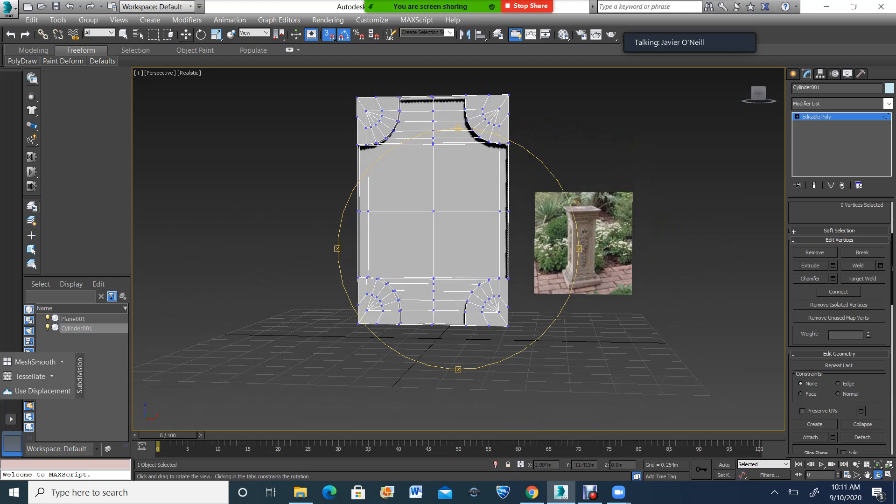
key(2)
click(357, 116)
ctrl+click(358, 125)
ctrl+click(358, 187)
scroll(357, 211, up, 2)
ctrl+click(360, 254)
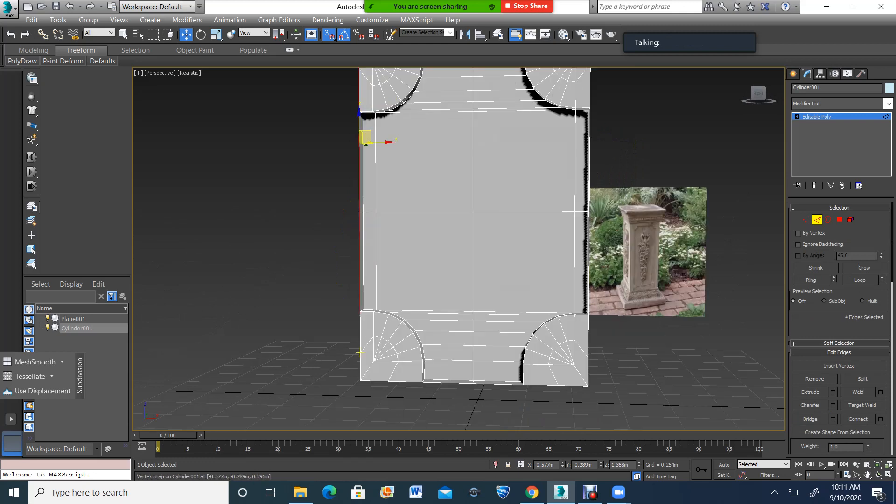
ctrl+click(361, 329)
ctrl+click(361, 359)
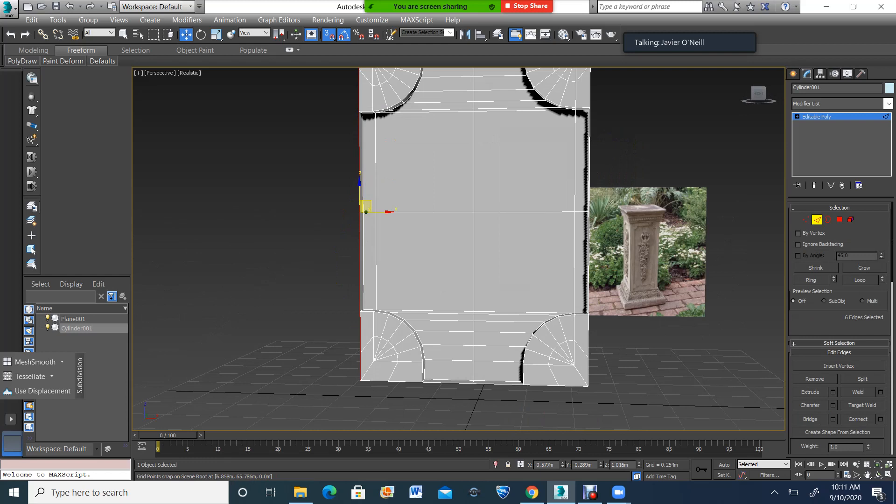
scroll(590, 190, down, 3)
ctrl+click(590, 138)
scroll(591, 144, up, 2)
Select the panel's outer border and, in the enlarged Front view, scale it outward as new faces to form a surrounding rim.
key(3)
click(499, 93)
click(889, 475)
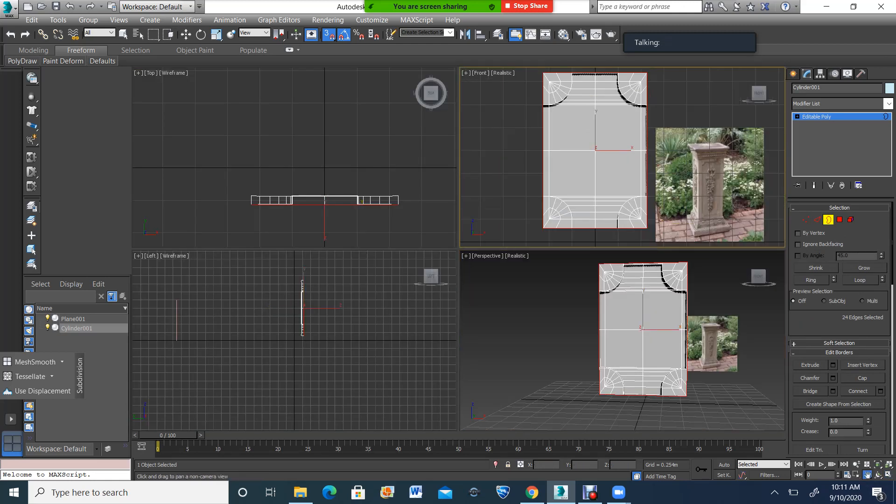
key(alt+w)
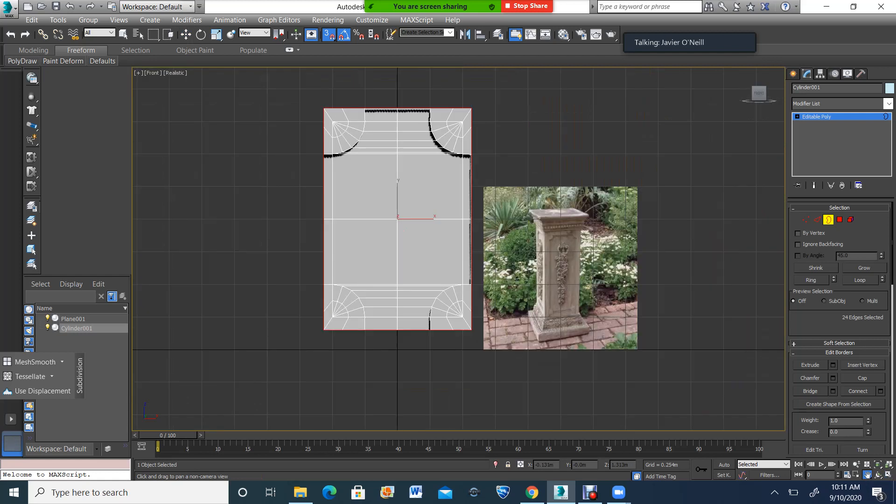
key(r)
shift+drag(403, 213, 403, 201)
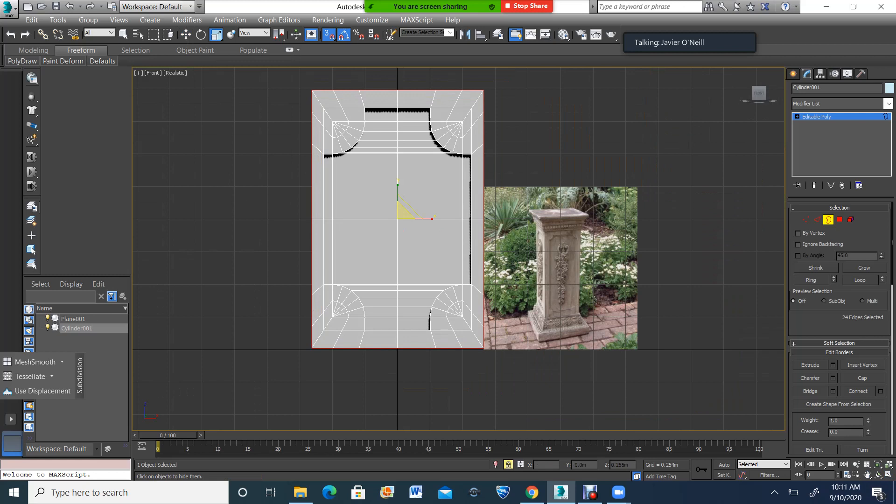
Switch to vertex editing in the Front view, select the outer rim vertex beside the upper-left corner block and turn off 3D snapping.
click(888, 475)
click(878, 475)
mouse_move(668, 347)
mouse_down()
mouse_move(616, 355)
mouse_move(707, 359)
mouse_move(677, 358)
mouse_up()
scroll(615, 127, up, 2)
scroll(615, 127, down, 2)
middle_drag(615, 127, 608, 126)
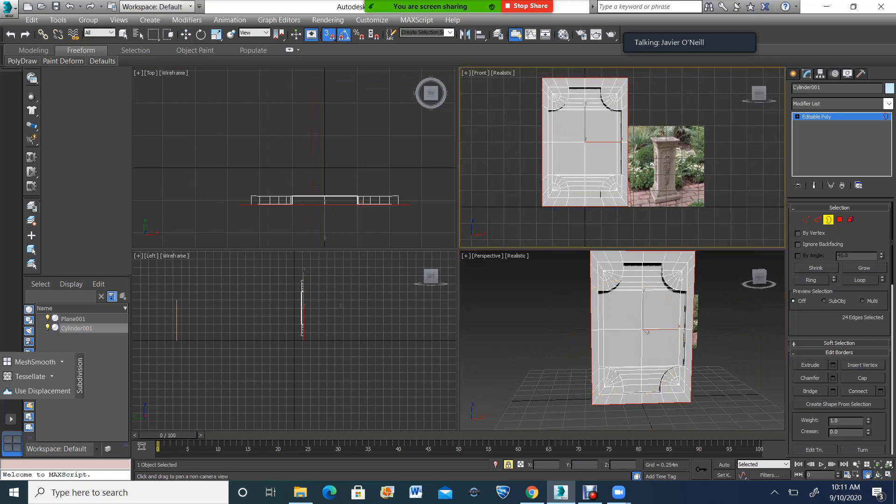
key(alt+w)
scroll(403, 118, up, 2)
key(1)
key(c)
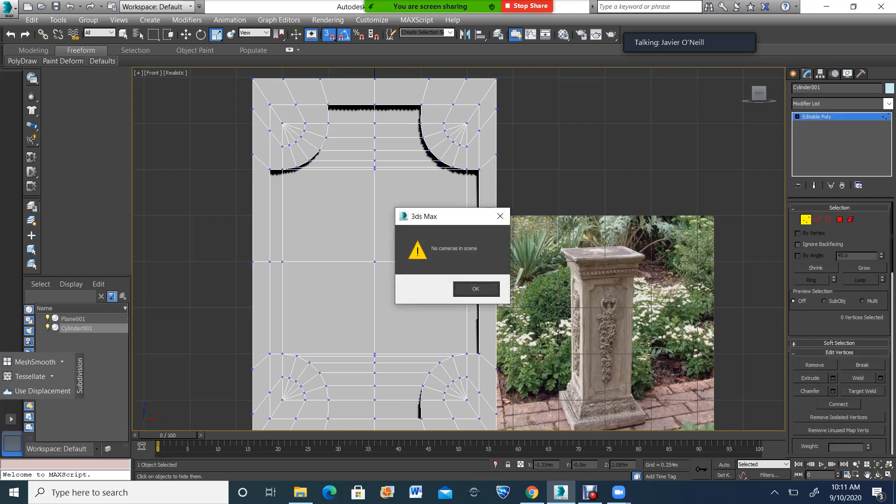
key(Return)
click(186, 35)
click(252, 154)
key(s)
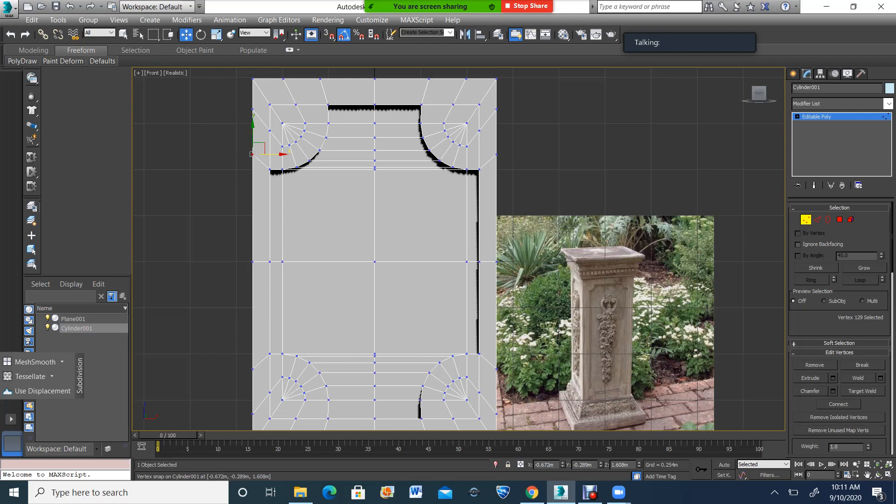
Add the other seven corner-block vertices on the rim's outer left and right edges and scale all eight vertically to level their connecting edges.
ctrl+click(496, 155)
scroll(497, 155, down, 3)
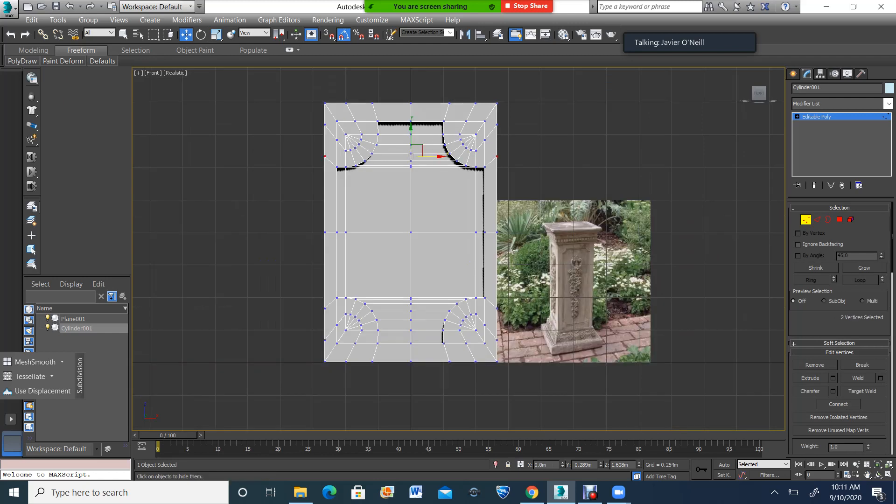
ctrl+click(325, 309)
ctrl+click(497, 309)
ctrl+drag(325, 342, 326, 343)
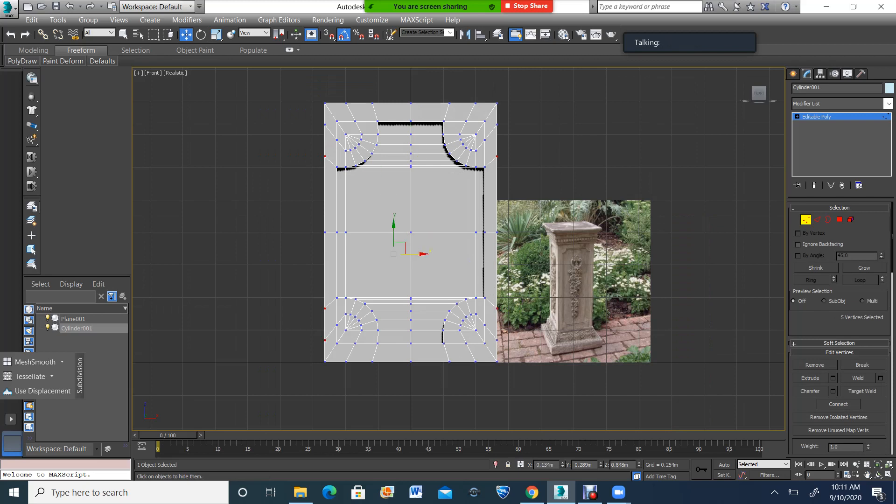
ctrl+drag(491, 339, 491, 344)
ctrl+drag(492, 120, 509, 130)
ctrl+drag(325, 129, 326, 129)
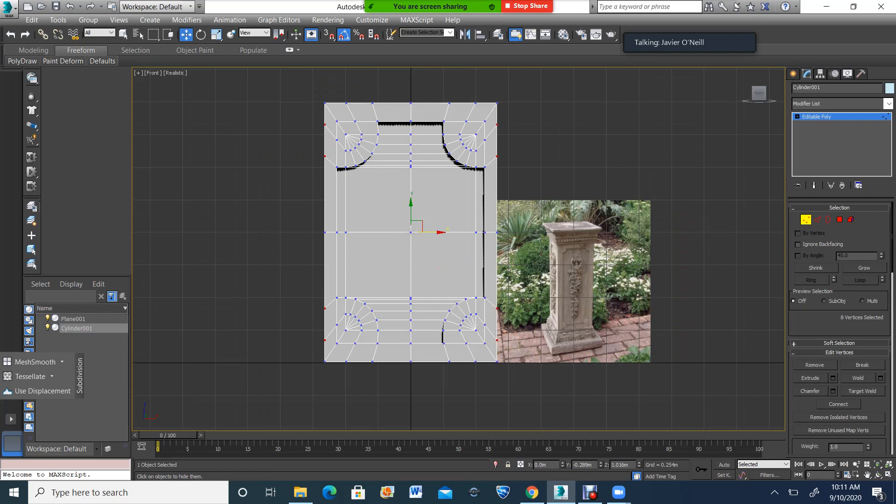
click(216, 34)
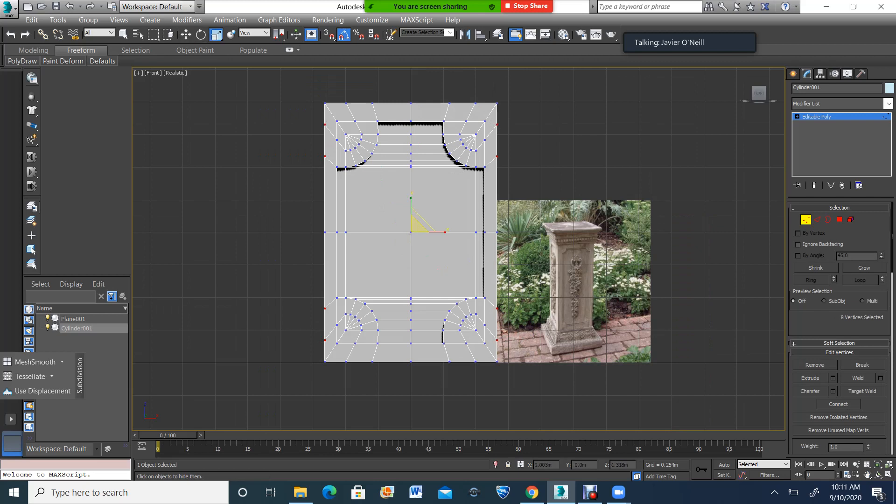
drag(410, 201, 411, 210)
Select the ten non-corner vertices on the rim's outer top and bottom edges and scale them horizontally inward to straighten their connecting edges.
drag(340, 356, 481, 374)
drag(341, 89, 429, 104)
ctrl+drag(491, 112, 491, 112)
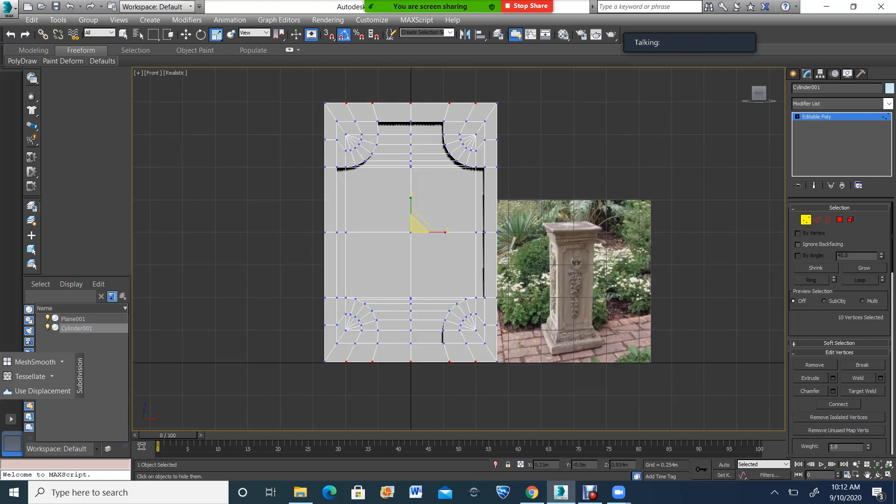
drag(444, 232, 424, 227)
key(alt+w)
key(alt+w)
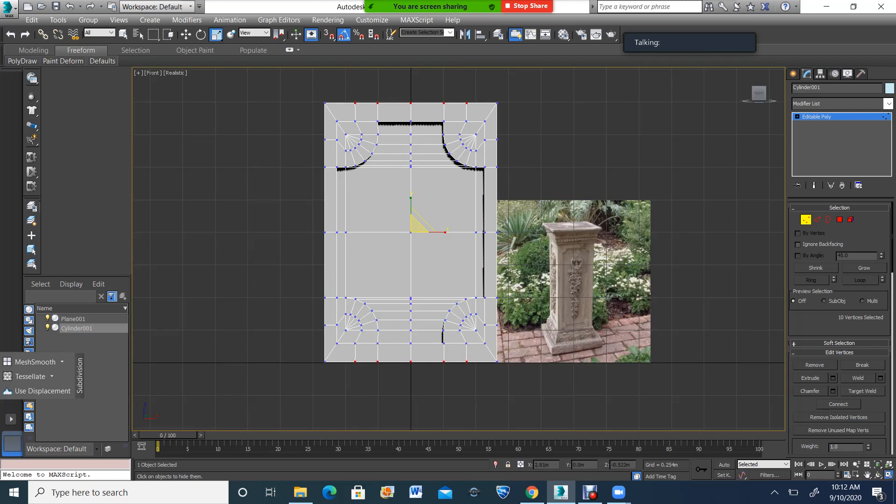
Examine the straightened rim from an angle in the Perspective view of the four-view layout.
click(888, 474)
click(878, 475)
scroll(623, 343, down, 3)
drag(618, 343, 642, 353)
scroll(639, 344, up, 5)
scroll(639, 345, up, 3)
scroll(617, 351, down, 3)
scroll(653, 352, down, 4)
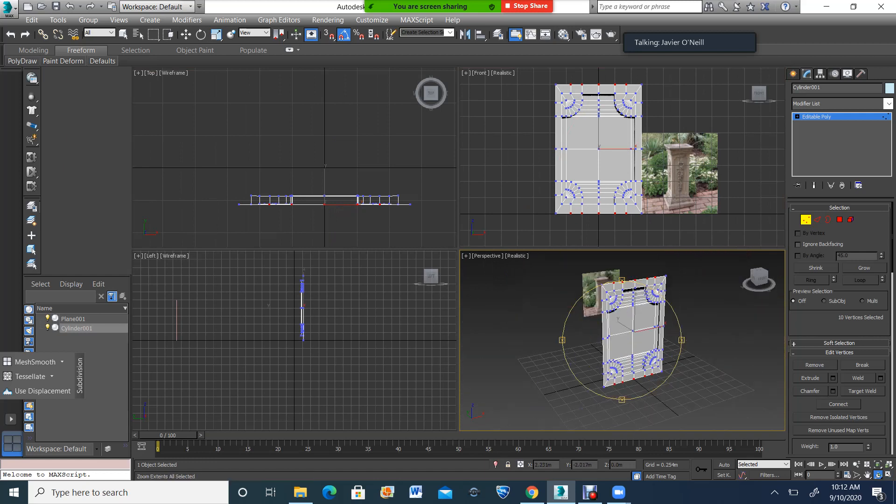
Leave vertex editing and isolate the panel in the enlarged Front view.
key(1)
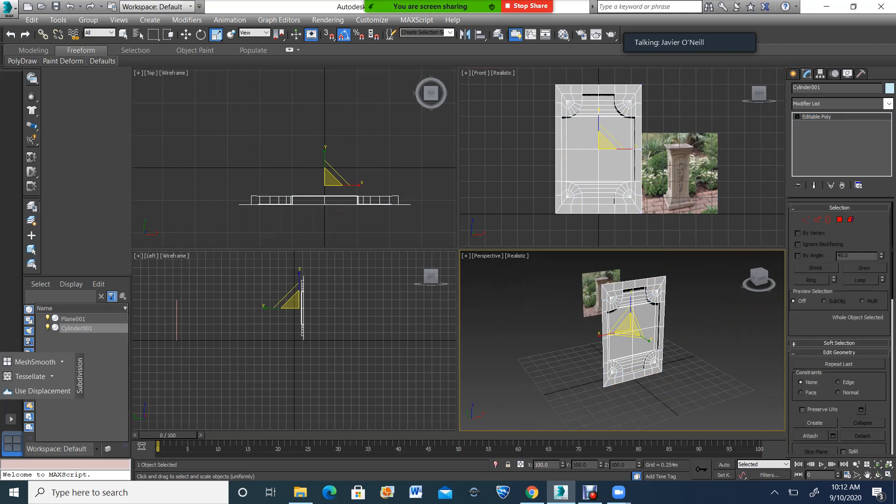
click(599, 159)
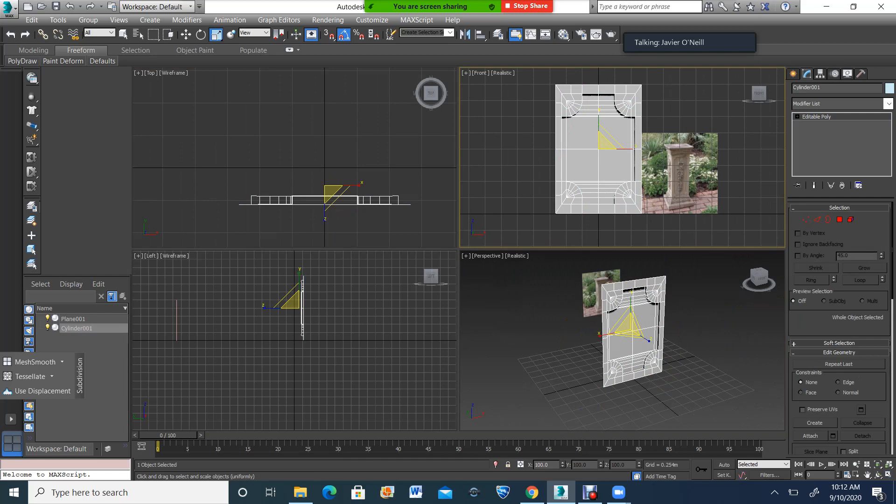
click(495, 464)
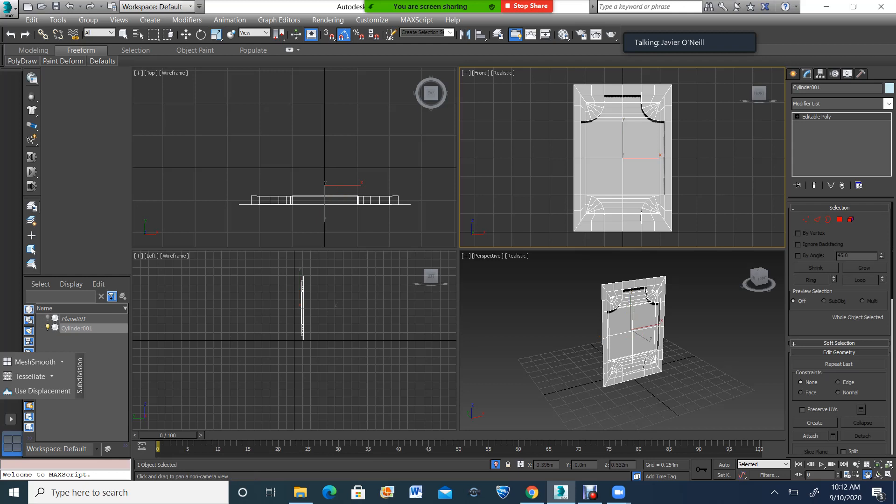
middle_drag(622, 158, 615, 158)
key(alt+w)
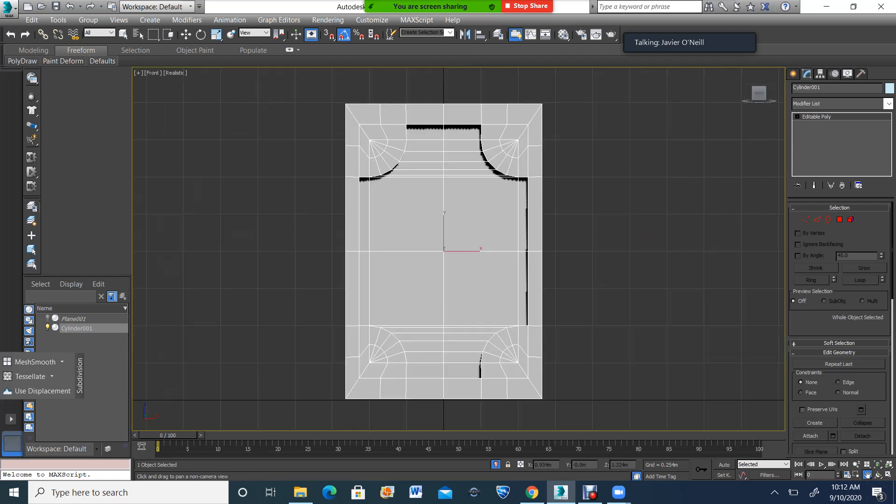
Apply an FFD 2x2x2 modifier to the whole panel.
scroll(345, 81, up, 5)
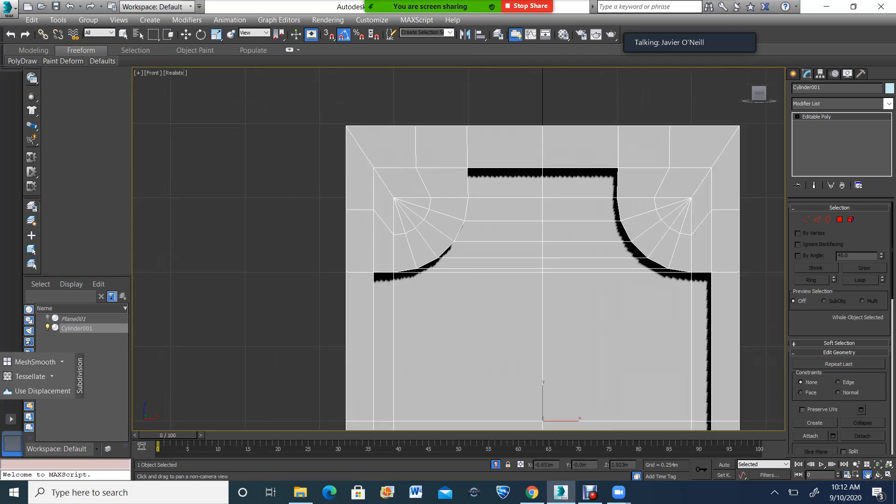
scroll(388, 140, down, 2)
scroll(390, 139, up, 5)
key(z)
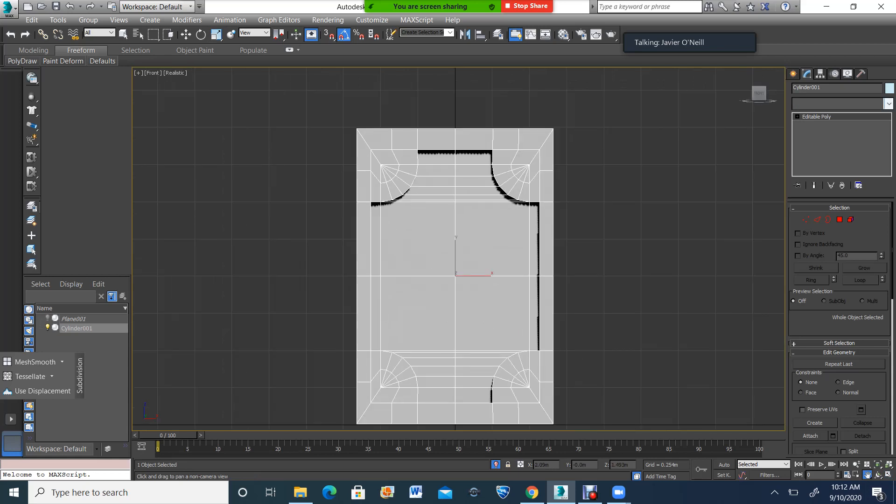
click(889, 103)
drag(888, 149, 888, 208)
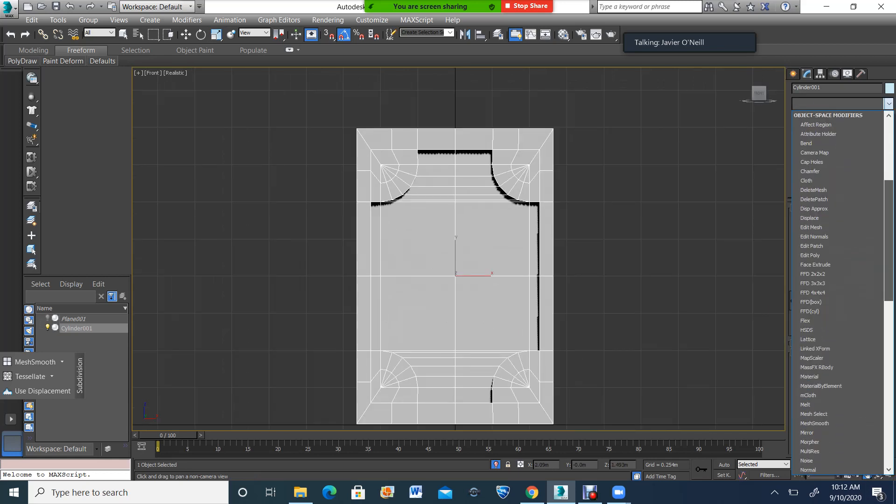
click(817, 274)
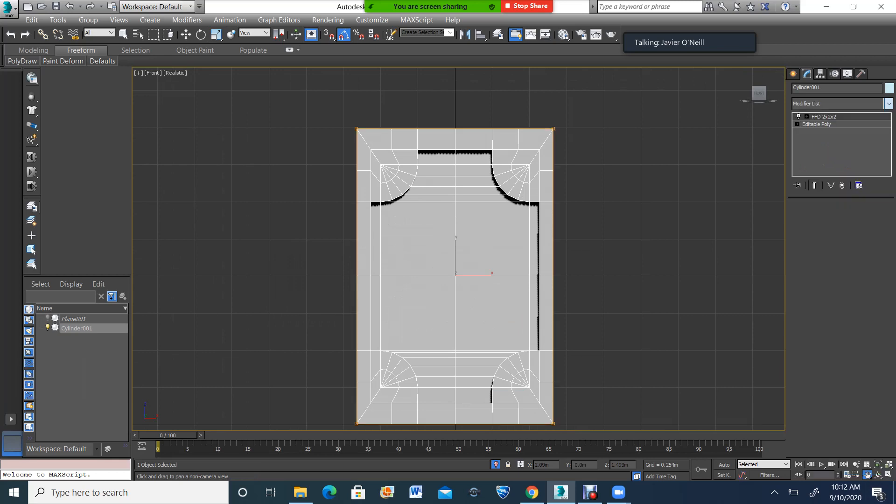
Edit the FFD control points with 2.5D snapping on and snap the panel's upper-left corner outward to the grid point at X -0.762 m, Z 2.032 m.
click(831, 125)
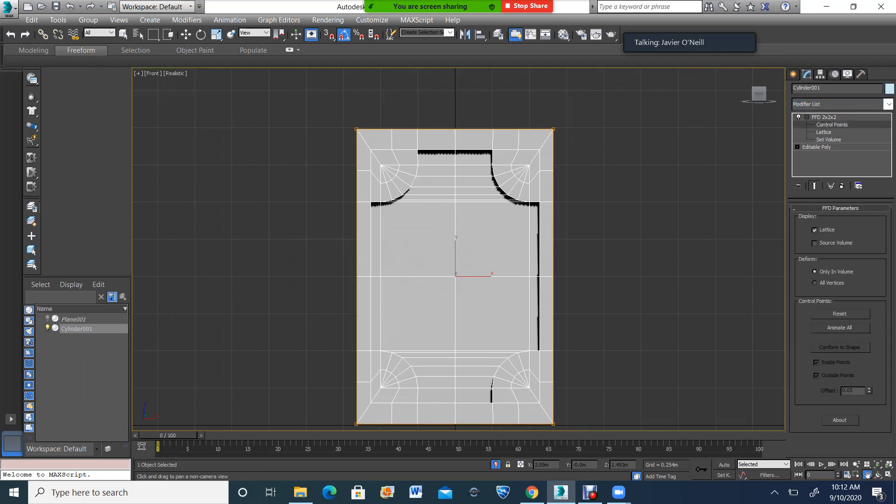
drag(329, 34, 329, 65)
click(185, 34)
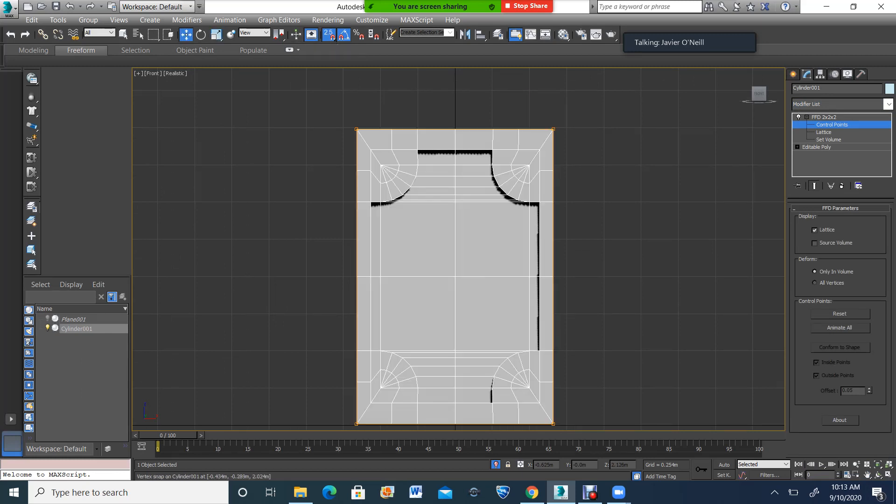
click(356, 129)
scroll(356, 129, up, 2)
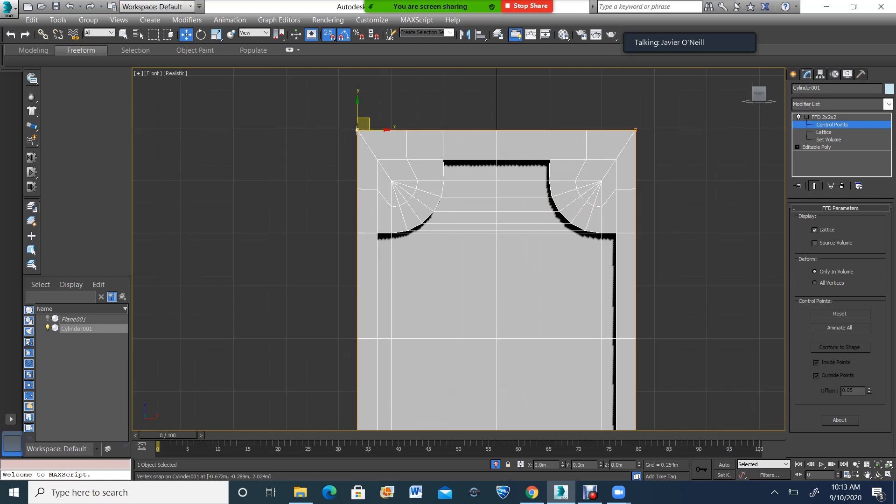
drag(356, 129, 338, 127)
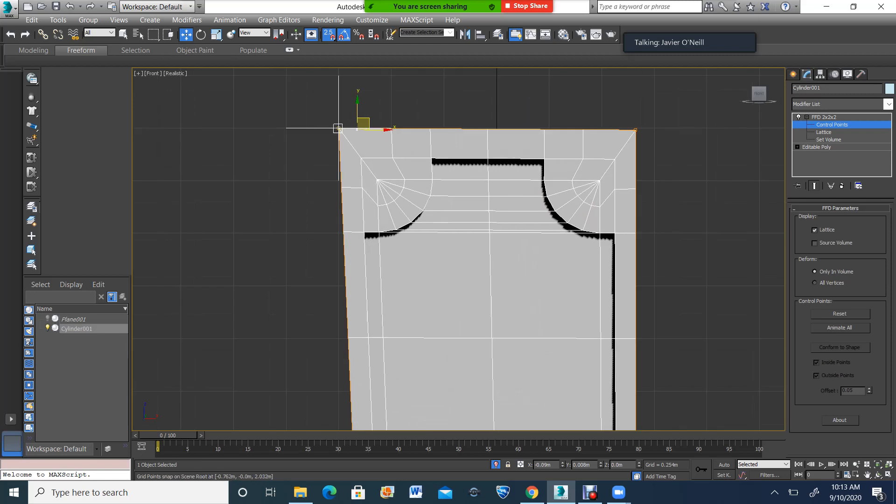
Snap all control points at the panel's upper-right corner outward to the grid point at X 0.762 m, Z 2.032 m.
click(635, 129)
drag(635, 129, 654, 128)
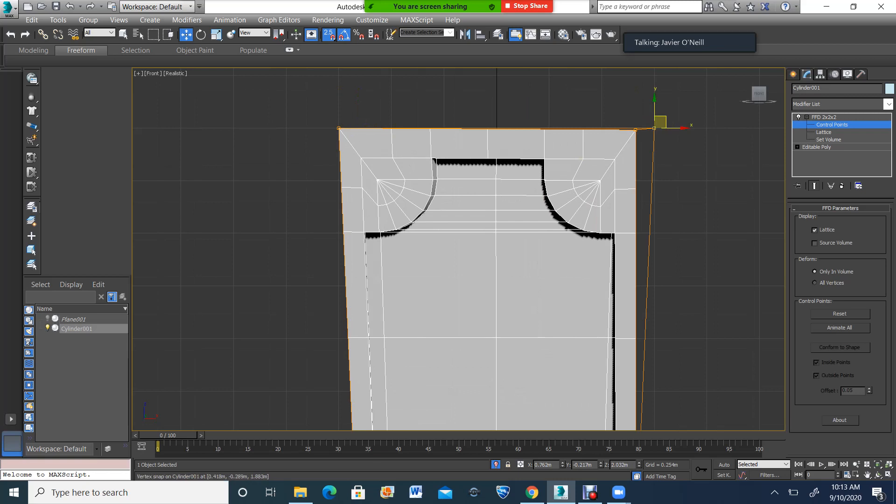
key(ctrl+z)
drag(626, 107, 655, 127)
Snap the control points of both lower panel corners outward to the baseline grid points at X -0.762 m and X 0.762 m.
scroll(574, 119, down, 5)
scroll(525, 286, up, 3)
drag(433, 275, 460, 233)
drag(457, 245, 437, 252)
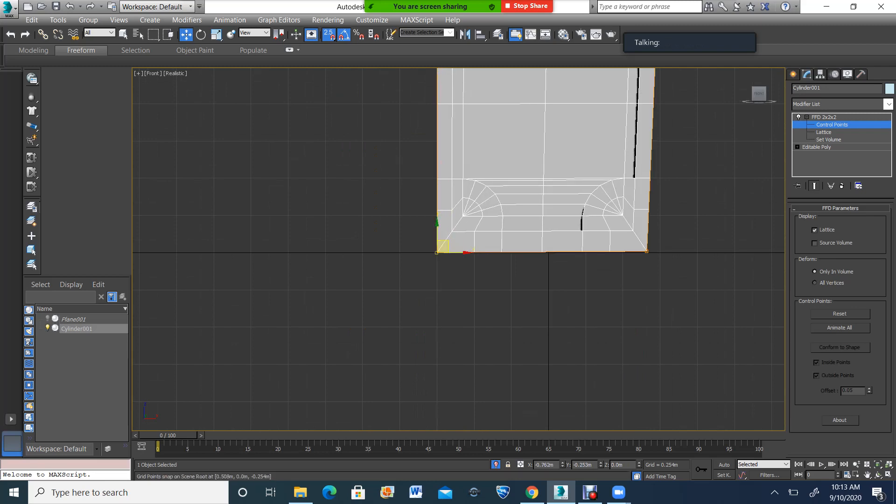
drag(646, 252, 660, 252)
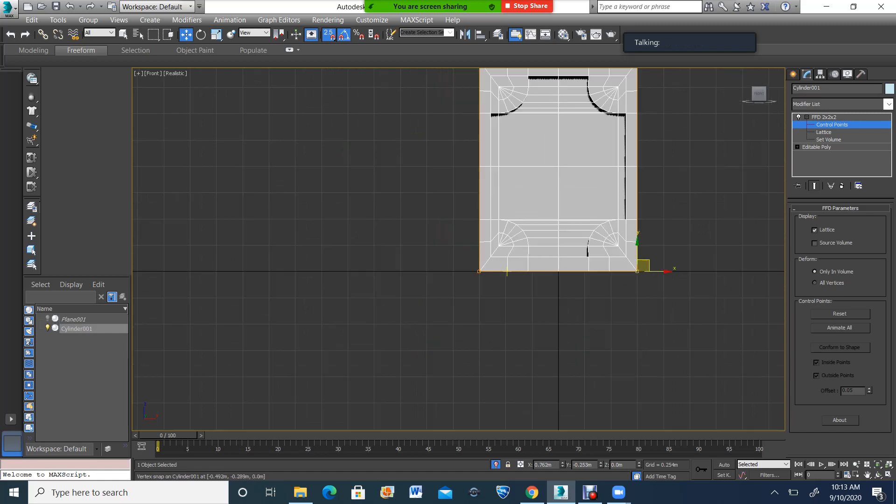
scroll(457, 266, up, 5)
scroll(418, 313, down, 7)
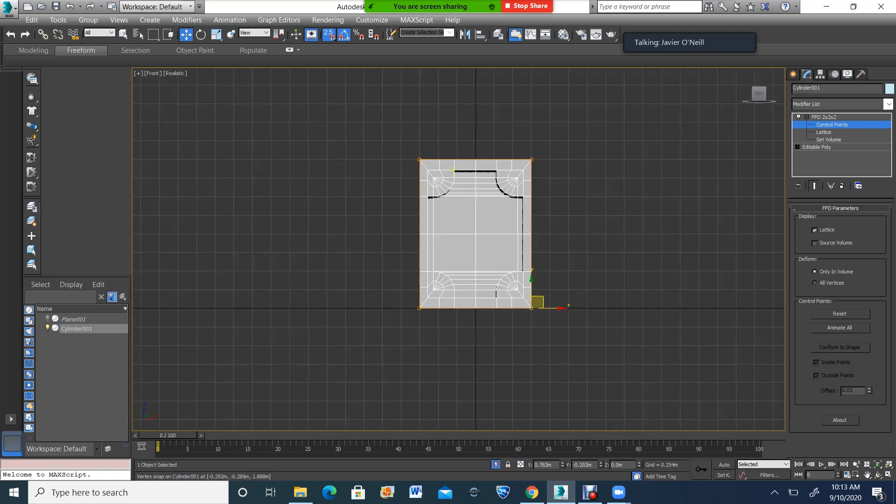
scroll(454, 169, up, 3)
scroll(453, 172, down, 3)
Collapse the FFD modifier into the panel's Editable Poly.
click(824, 117)
right_click(824, 117)
click(780, 208)
click(506, 293)
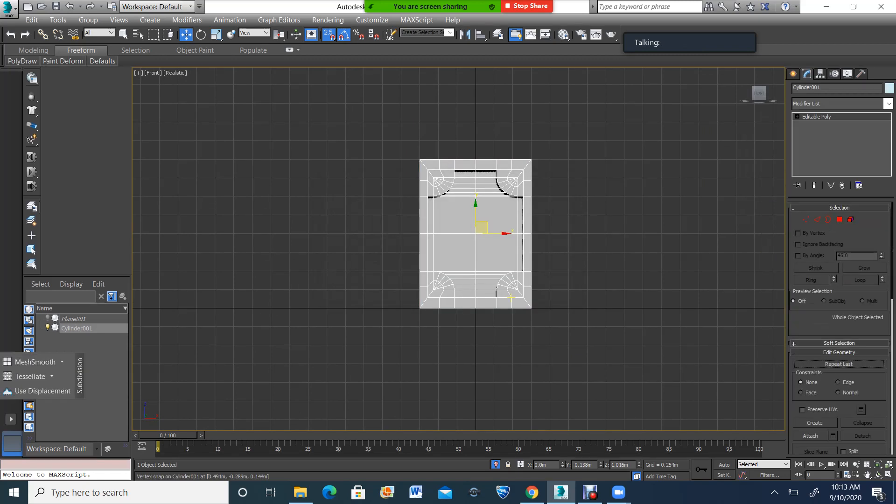
In the Top view of the four-view layout, clone the panel as one instance rotated 90 degrees to stand perpendicular to the original.
click(889, 475)
click(878, 474)
scroll(283, 198, up, 1)
scroll(284, 198, down, 2)
middle_drag(284, 198, 283, 132)
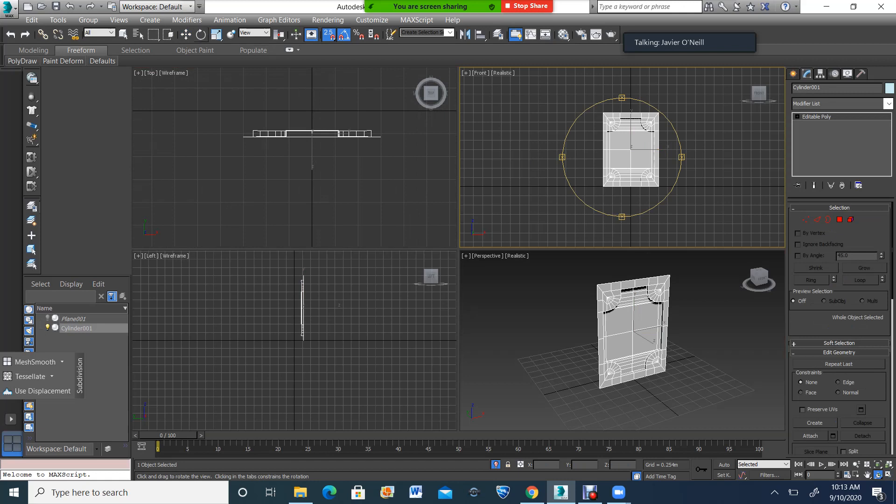
key(w)
scroll(319, 144, down, 1)
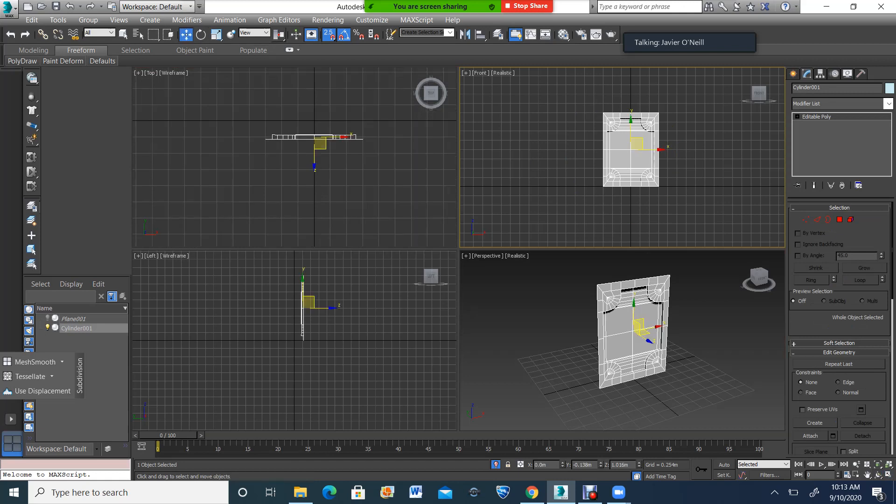
click(201, 35)
right_click(265, 105)
key(space)
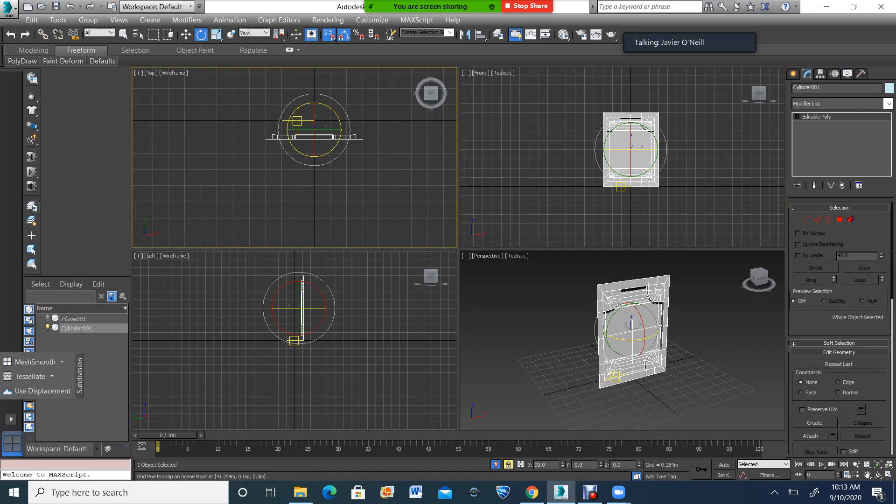
shift+drag(293, 114, 326, 148)
click(497, 292)
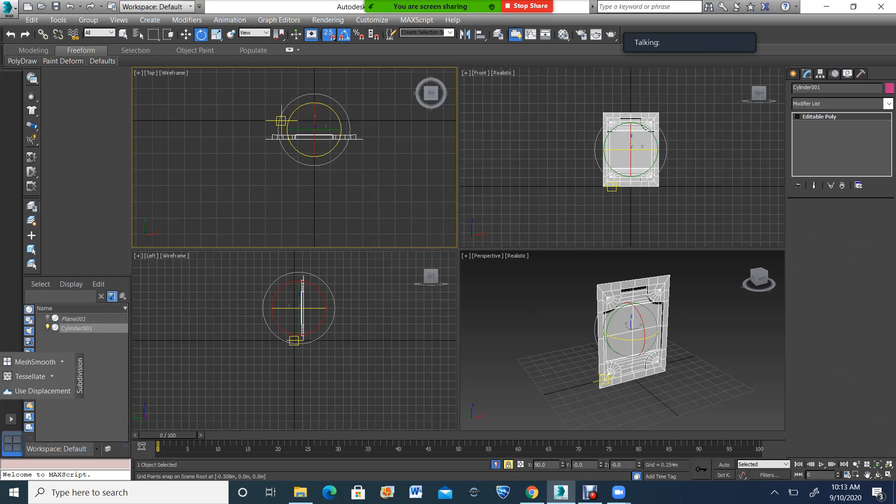
shift+drag(281, 120, 288, 96)
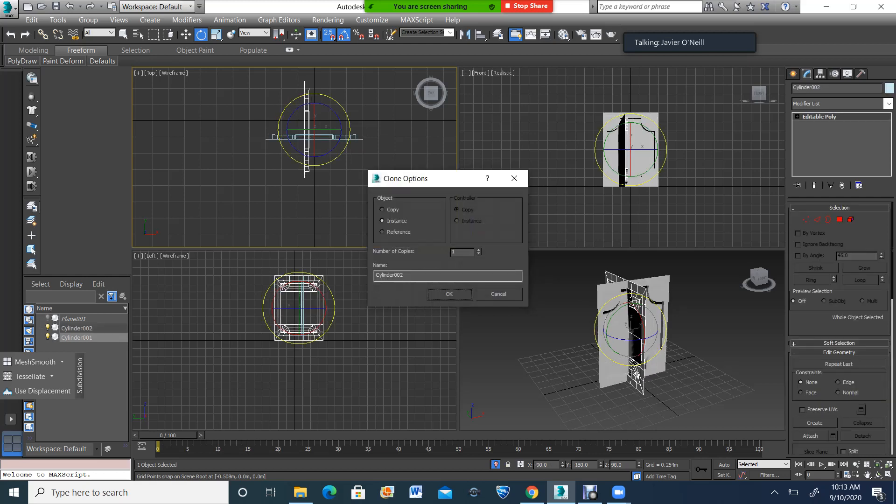
key(Return)
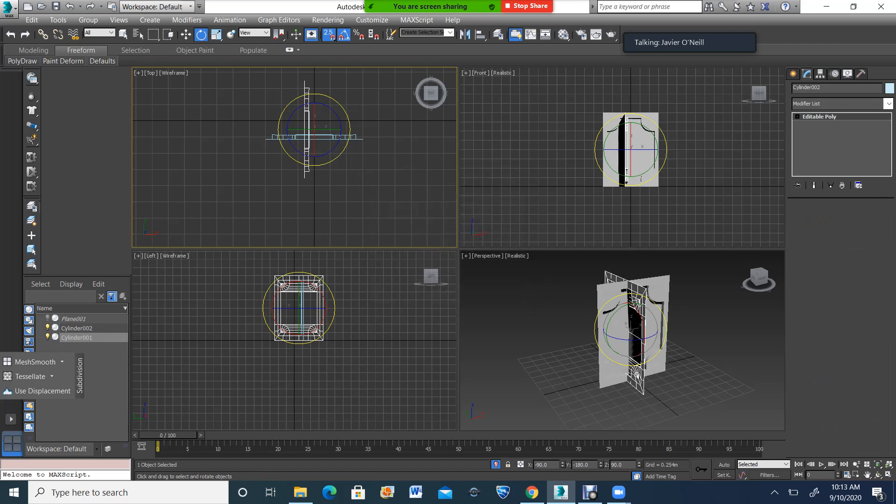
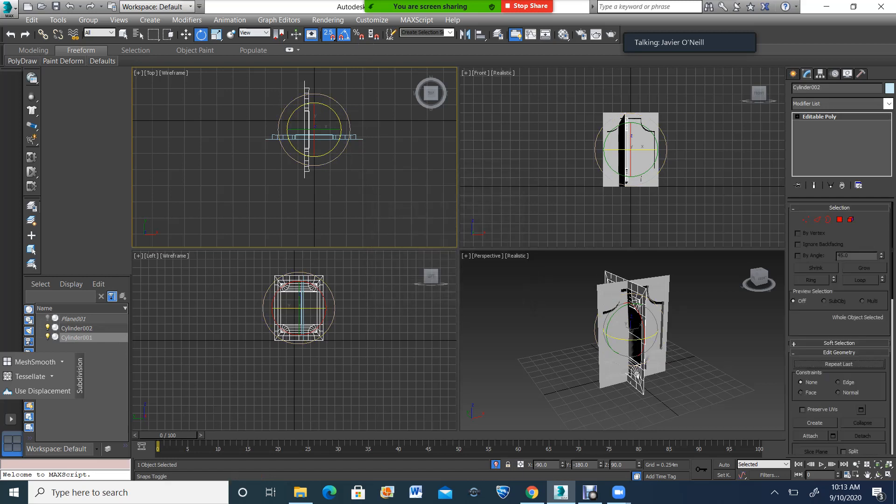
Snap the front end of the perpendicular panel to the original panel's left outer corner in the Top view, forming an L.
click(186, 34)
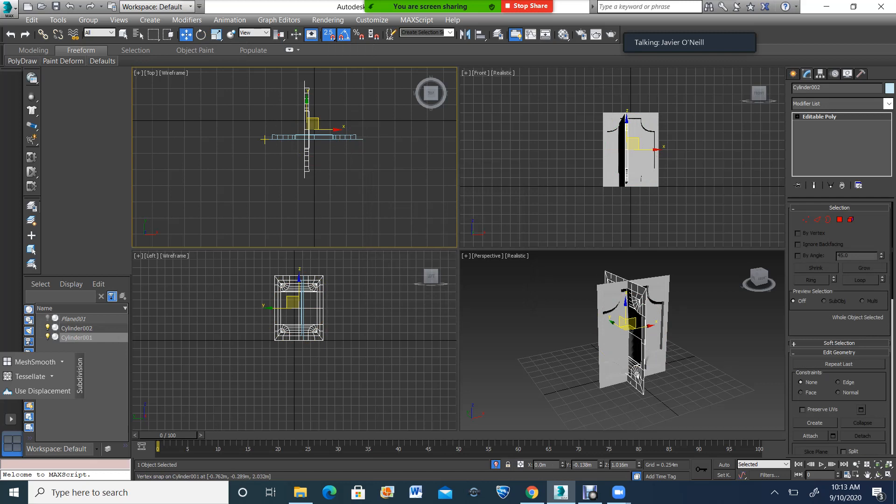
click(304, 178)
scroll(304, 180, up, 6)
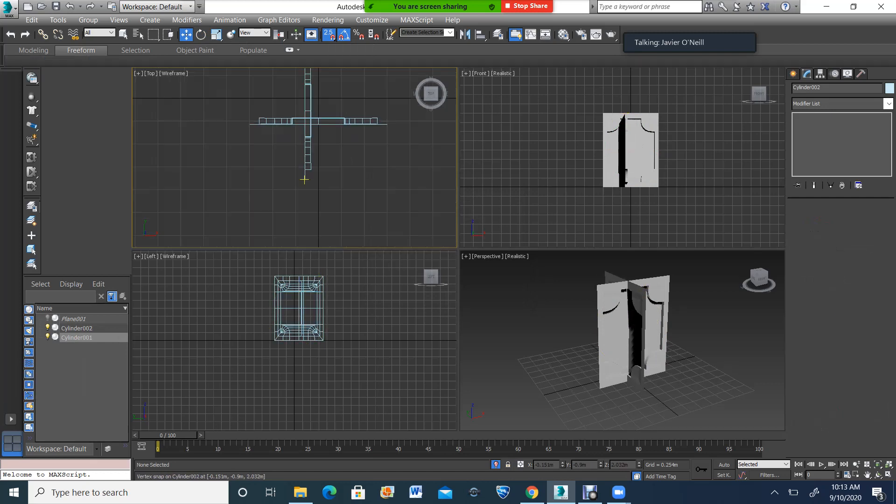
click(305, 181)
scroll(305, 181, down, 3)
key(space)
drag(305, 180, 228, 102)
scroll(255, 199, down, 5)
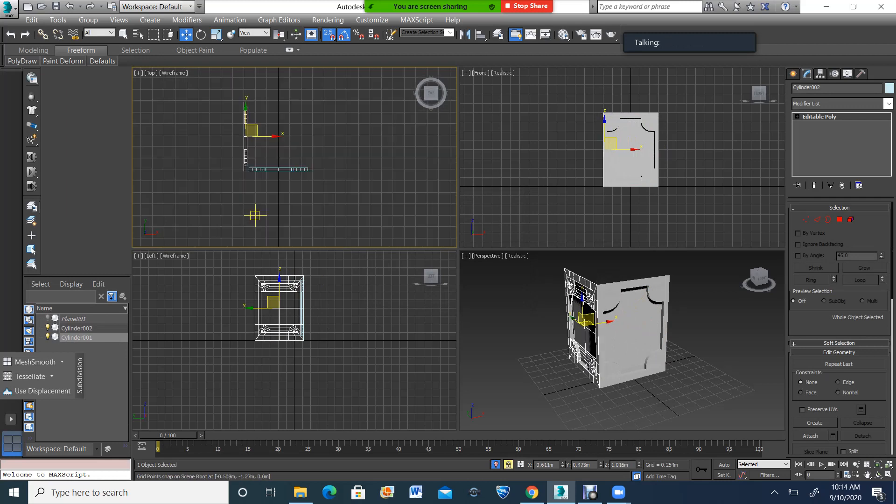
In the enlarged Top view, clone the left panel as an instance rotated 90 degrees and snap it to that panel's far end as the back side.
click(867, 475)
drag(312, 186, 312, 197)
click(889, 475)
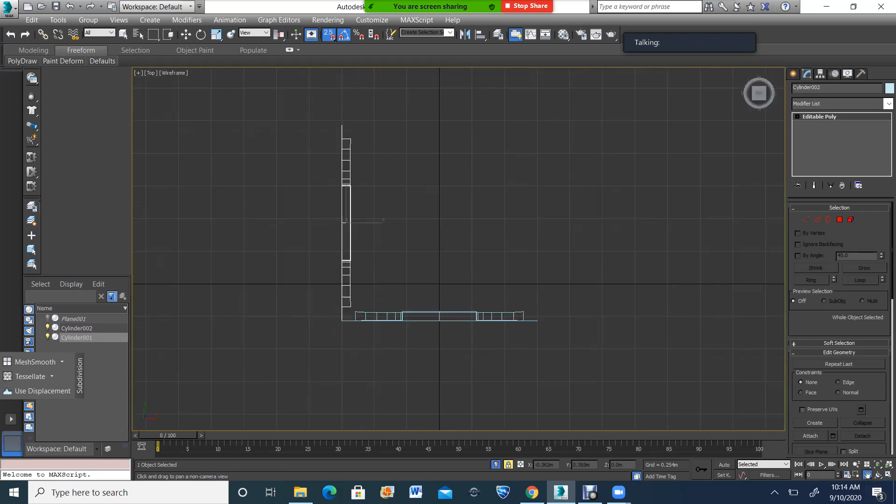
click(201, 34)
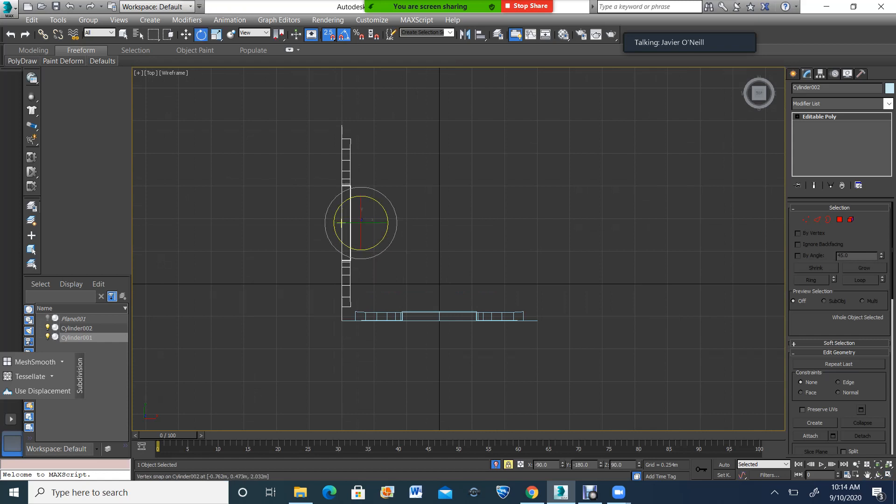
shift+drag(341, 223, 345, 206)
key(Escape)
shift+drag(338, 218, 334, 193)
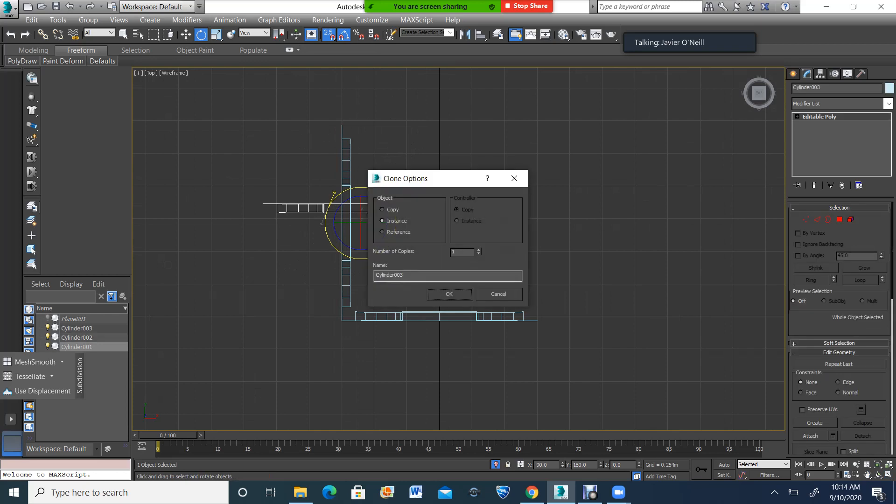
key(Return)
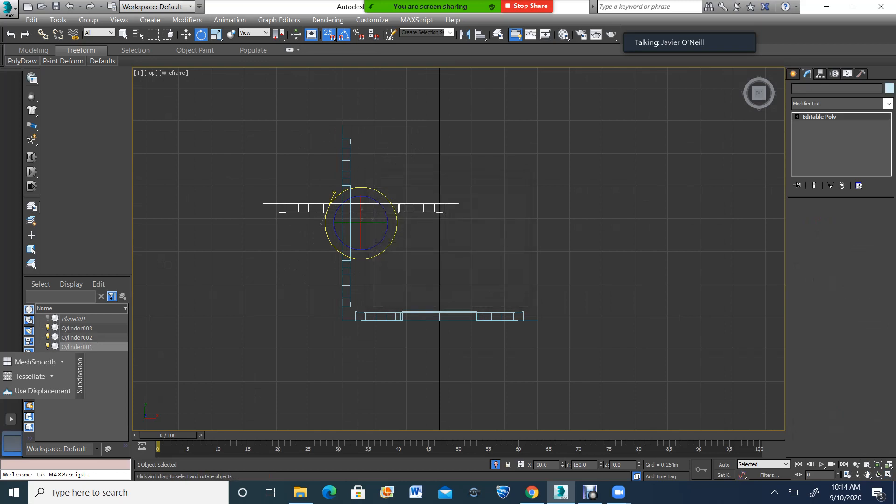
key(w)
drag(262, 204, 343, 126)
Clone the back panel as an instance rotated 90 degrees and snap it to the front panel's right corner to close the square plinth.
key(e)
mouse_move(420, 125)
shift+mouse_down()
mouse_move(459, 87)
mouse_move(449, 98)
shift+mouse_up()
click(449, 294)
key(w)
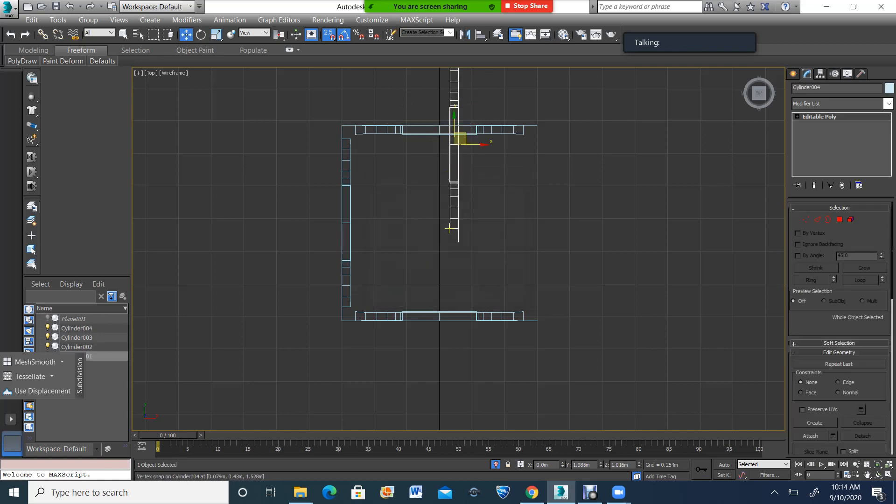
drag(458, 242, 537, 321)
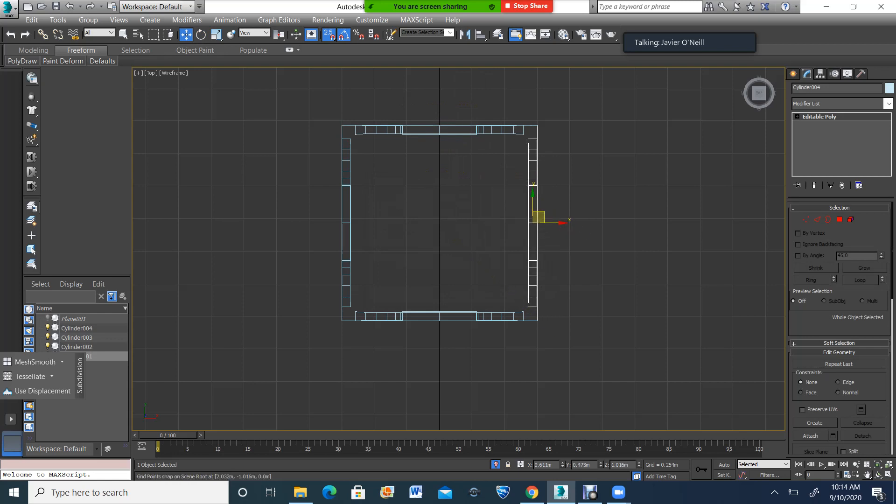
Select the front panel's upper vertices, including the middle horizontal row, in the Front view of the four-view layout.
click(888, 475)
click(878, 475)
drag(589, 369, 563, 349)
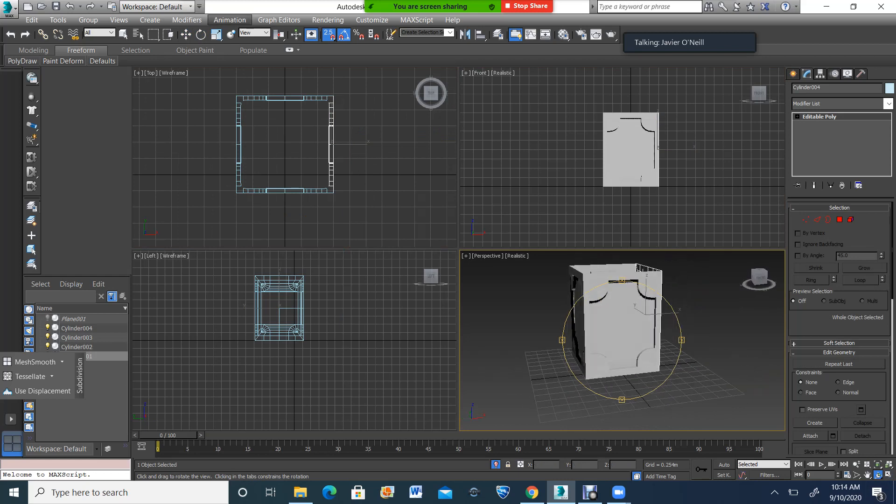
click(186, 34)
click(630, 152)
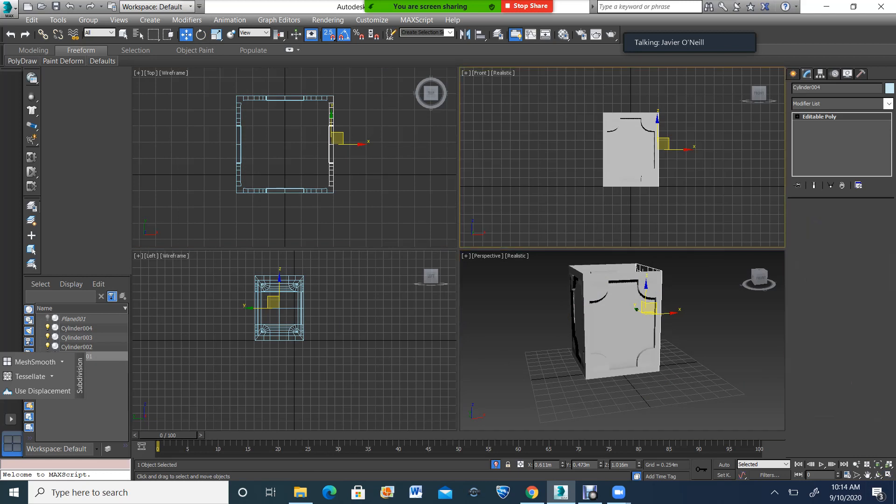
key(1)
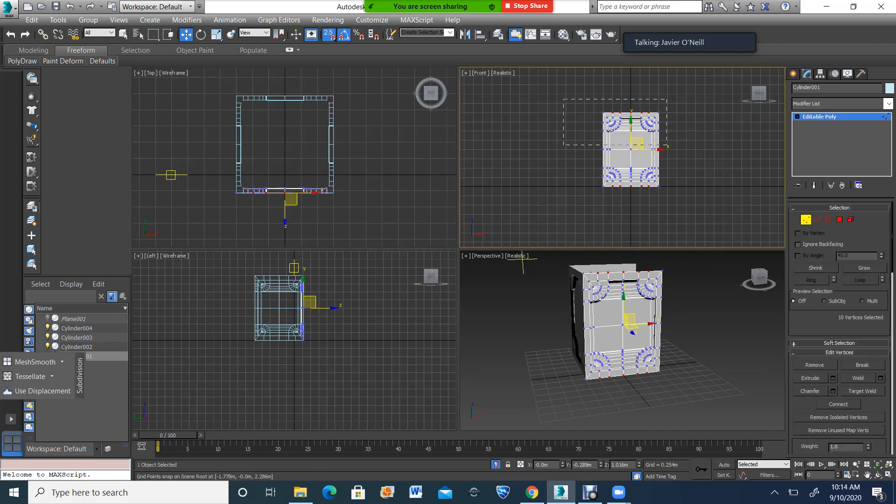
drag(676, 154, 676, 154)
scroll(674, 151, down, 2)
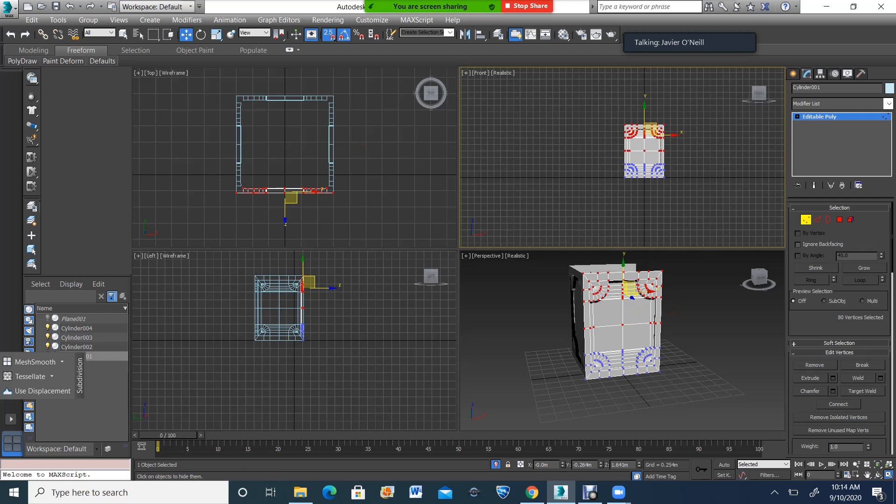
Snap the selected upper vertices up by about 1.016 m, reposition the middle row at a height of 1.524 m, and leave vertex editing.
key(alt+w)
scroll(538, 269, up, 3)
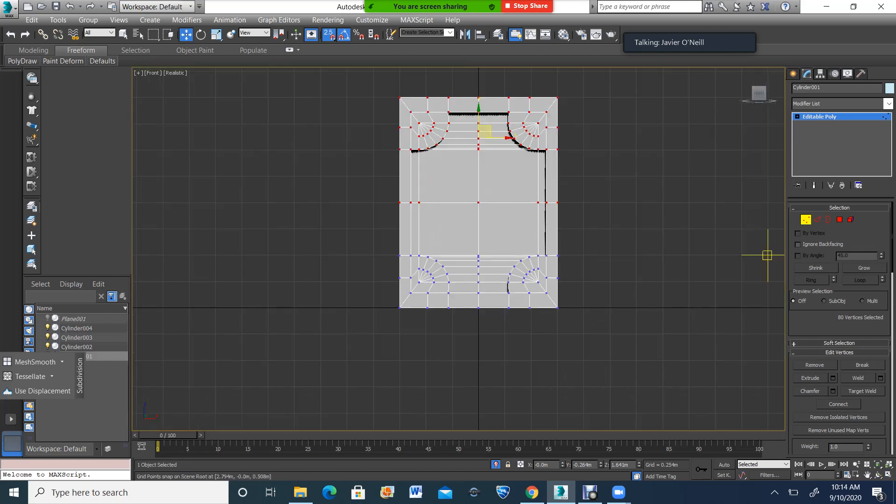
scroll(562, 213, down, 2)
key(s)
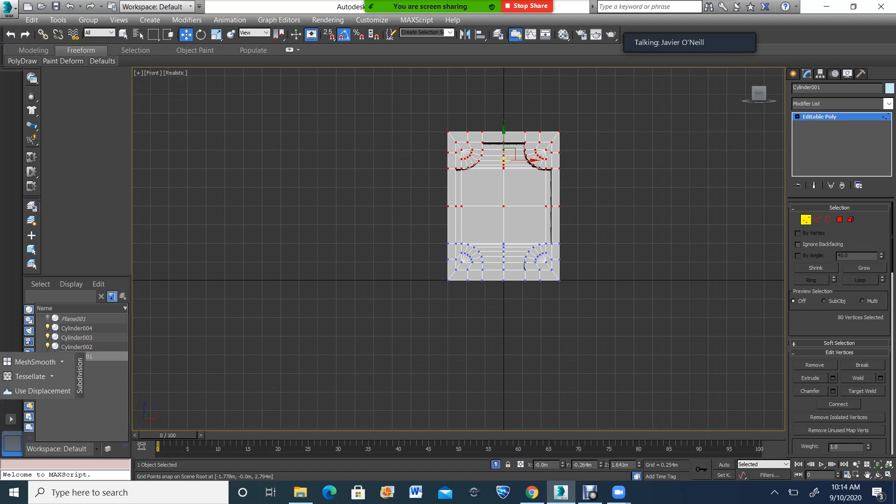
scroll(501, 146, down, 2)
key(s)
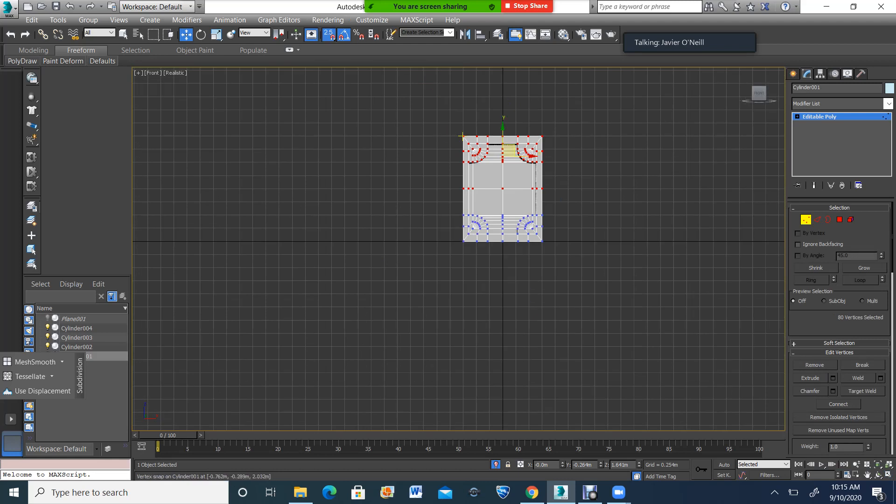
drag(463, 136, 464, 83)
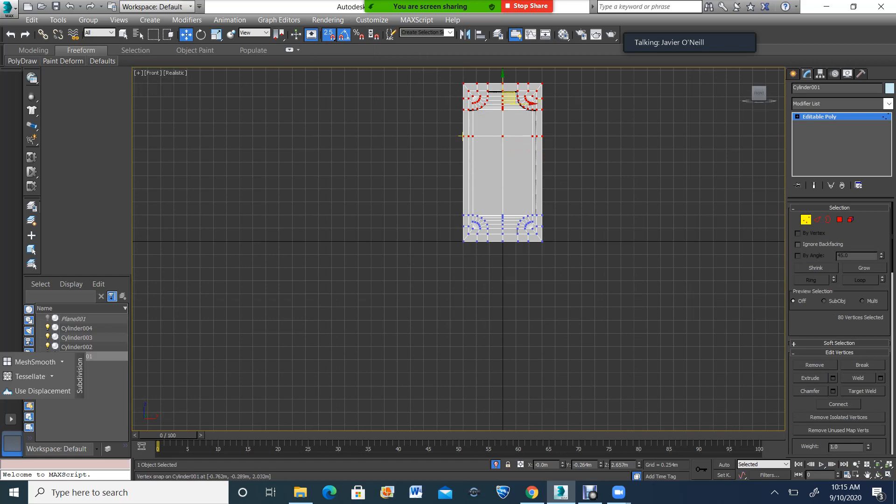
drag(537, 150, 502, 162)
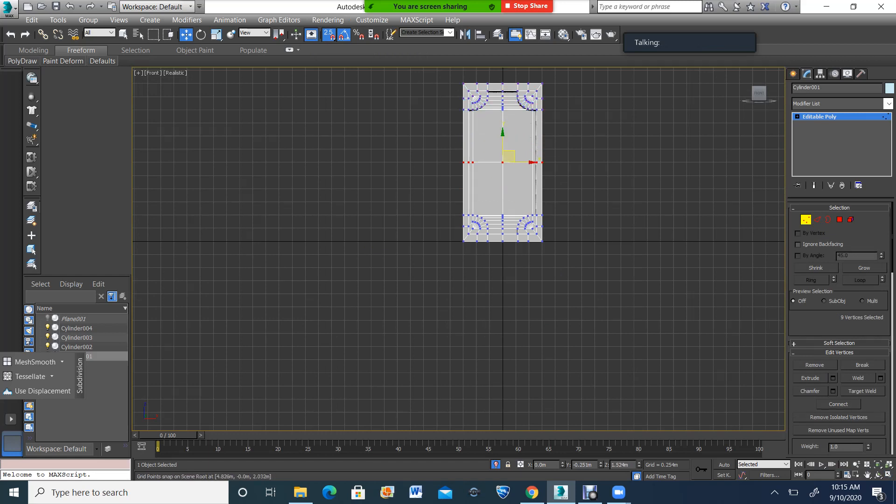
click(819, 116)
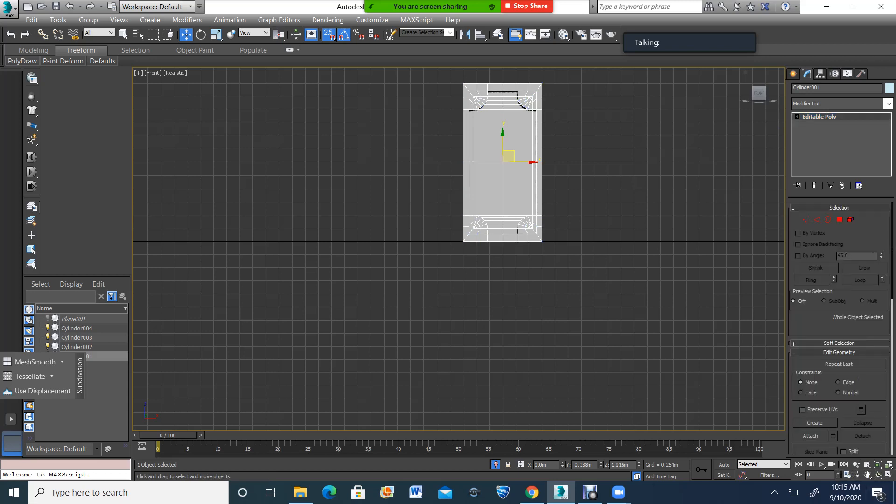
Examine the assembled plinth in a maximized Perspective view, looking closely at the lower corner of the front panel.
click(889, 474)
click(878, 475)
mouse_move(616, 355)
mouse_down()
mouse_move(602, 352)
mouse_move(677, 357)
mouse_move(613, 351)
mouse_up()
scroll(654, 357, down, 5)
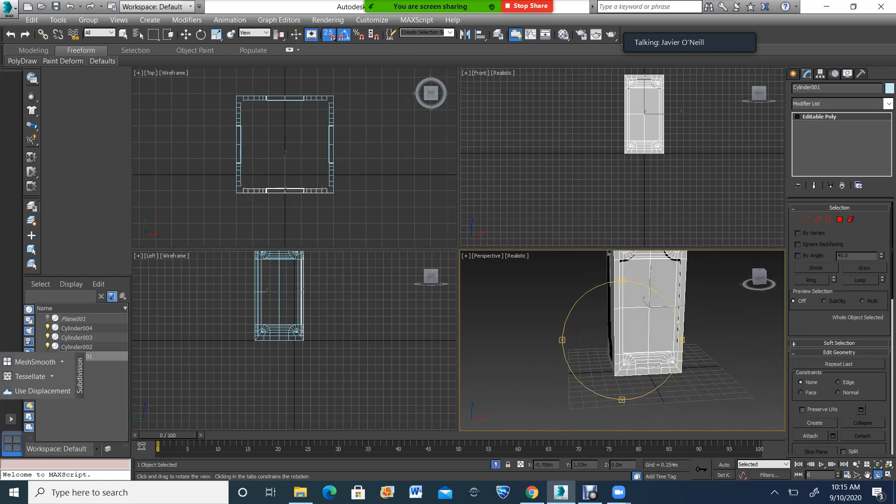
click(888, 474)
drag(499, 259, 451, 274)
scroll(437, 255, up, 4)
scroll(451, 273, up, 3)
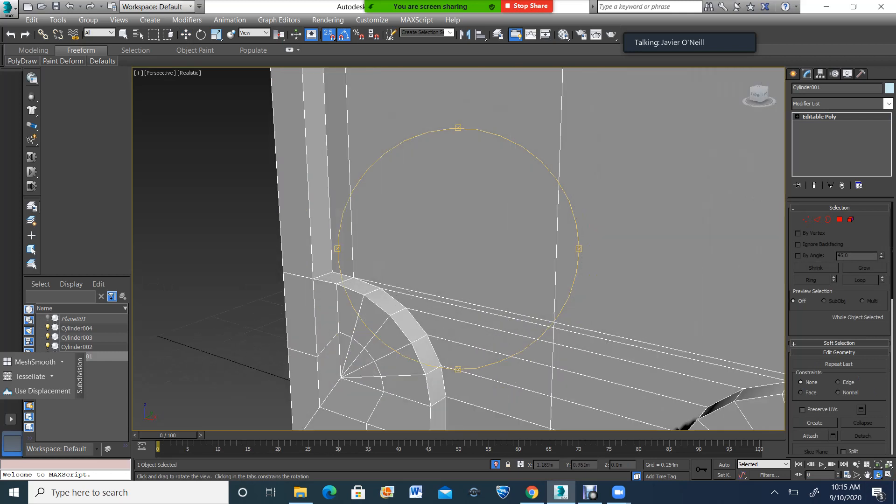
At edge level, select the whole curved rim of the front panel's lower right quarter-cylinder as an edge loop.
scroll(397, 318, down, 4)
drag(420, 313, 443, 301)
scroll(523, 355, up, 4)
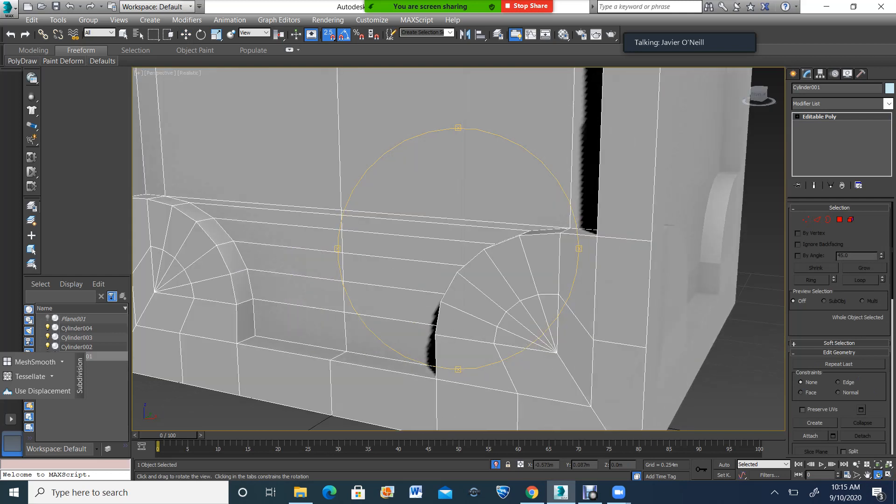
key(2)
key(w)
click(436, 348)
click(860, 280)
Add the lower left quarter-cylinder's rim loop and the recess's left vertical edge to the edge selection.
scroll(527, 345, down, 3)
scroll(388, 281, up, 3)
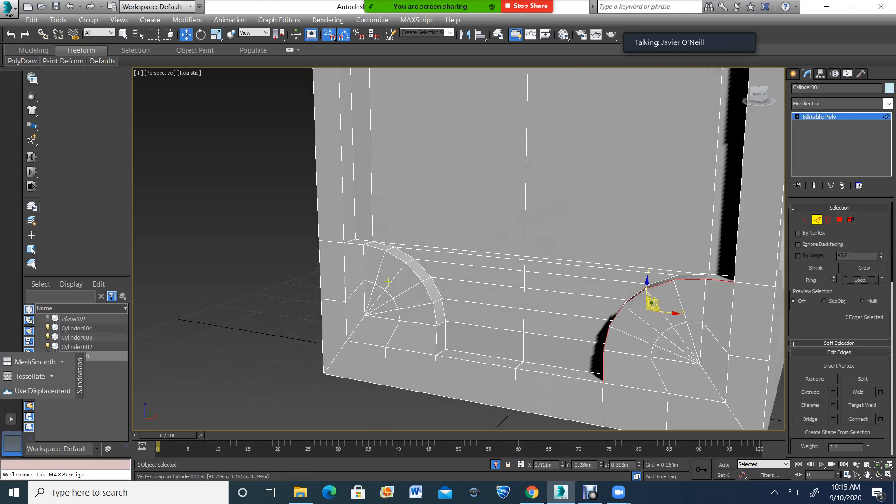
ctrl+click(394, 251)
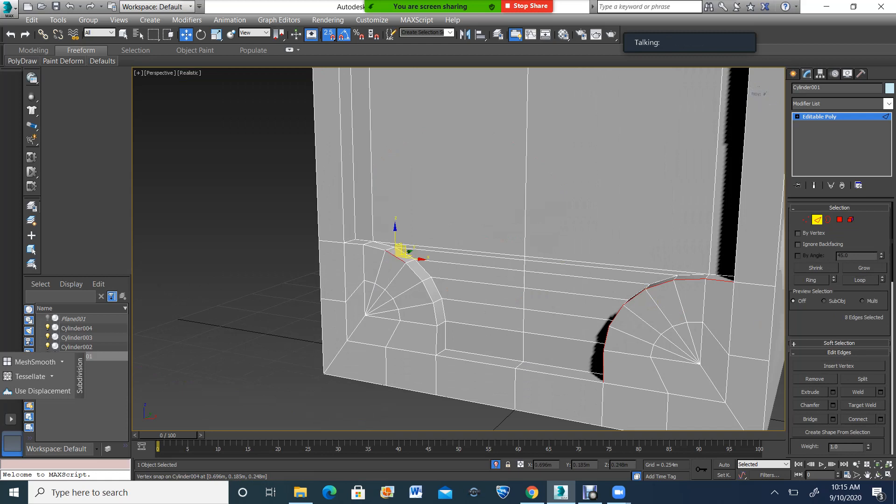
click(861, 280)
scroll(444, 248, down, 3)
ctrl+click(434, 233)
Add one rim edge from each upper quarter-cylinder, the recess's top edge and its right vertical edge to the selection.
scroll(573, 364, down, 4)
scroll(584, 194, up, 7)
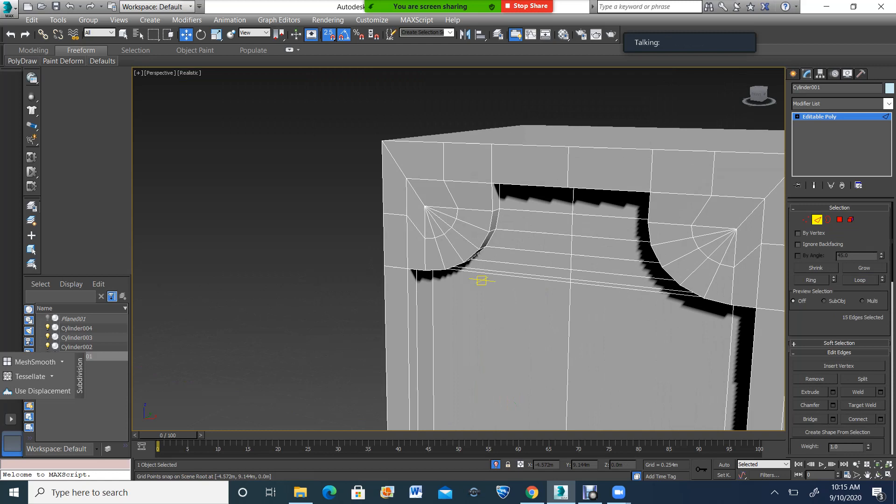
ctrl+click(504, 223)
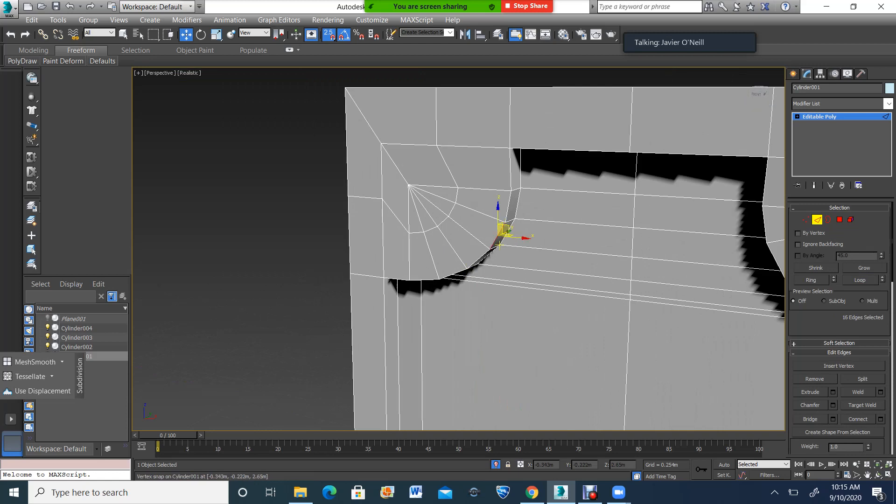
ctrl+click(582, 147)
scroll(605, 179, down, 4)
scroll(646, 217, up, 2)
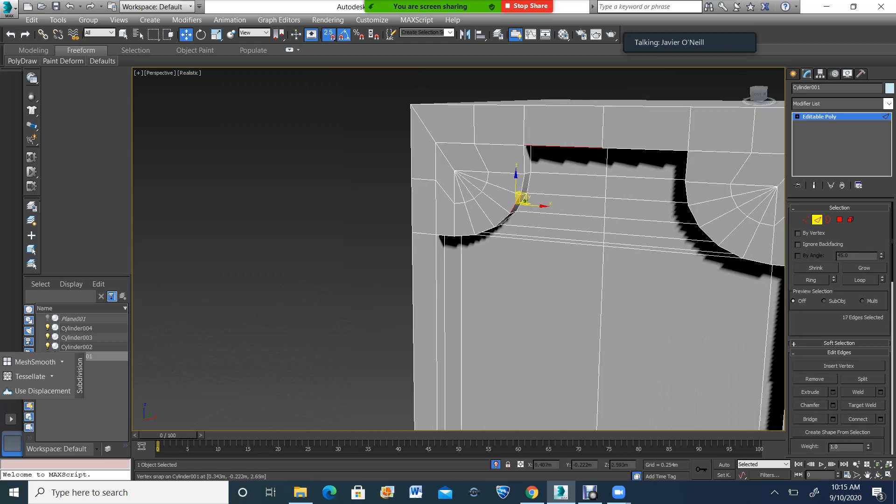
ctrl+click(693, 215)
scroll(691, 213, down, 4)
scroll(731, 274, up, 2)
ctrl+click(734, 285)
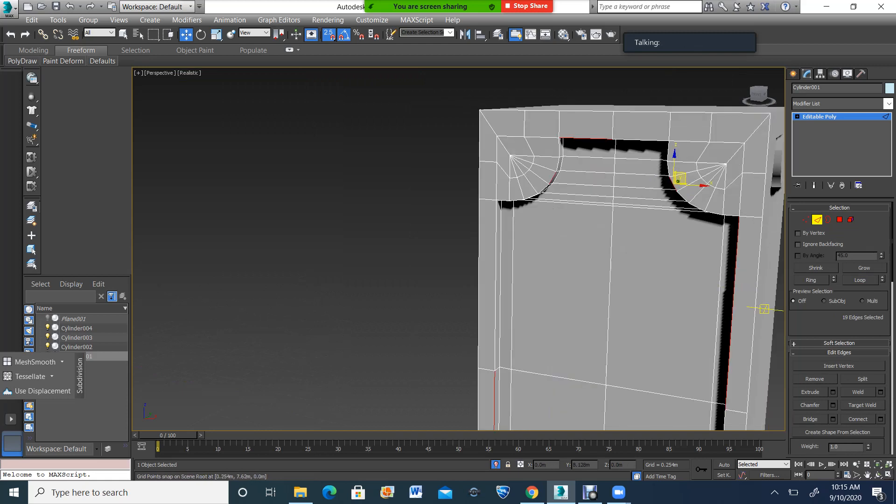
Extend the selected upper rim, top and side edges to their complete loops around the front panel's recess.
click(878, 475)
scroll(513, 262, down, 3)
drag(486, 276, 548, 254)
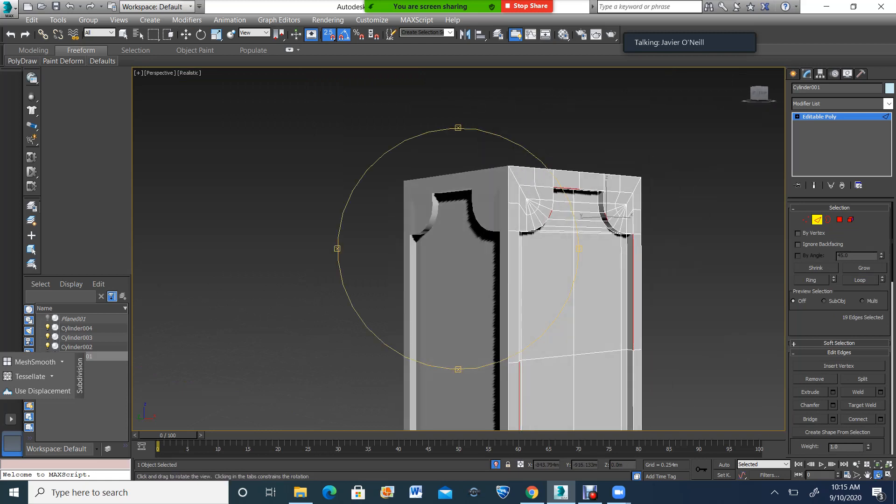
click(860, 280)
Try chamfering the selected outline edges of the front panel's recess, then undo the chamfer.
drag(550, 280, 516, 268)
scroll(527, 219, up, 5)
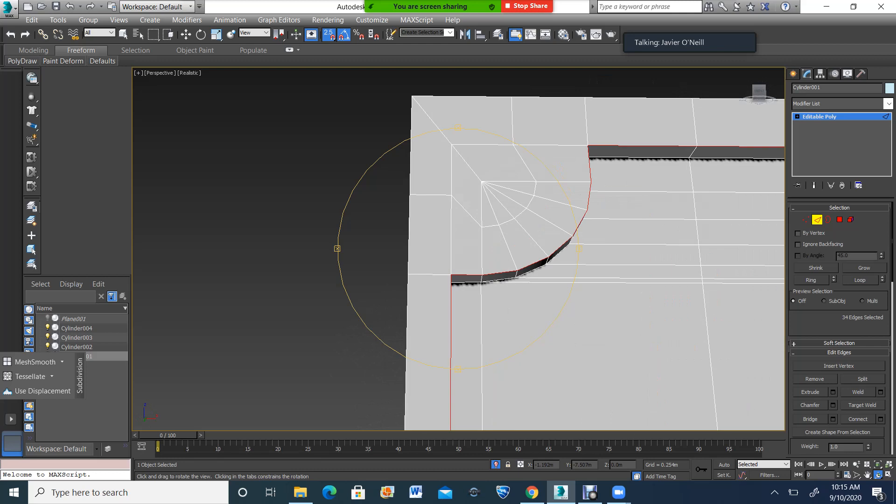
scroll(523, 222, up, 3)
drag(523, 228, 491, 200)
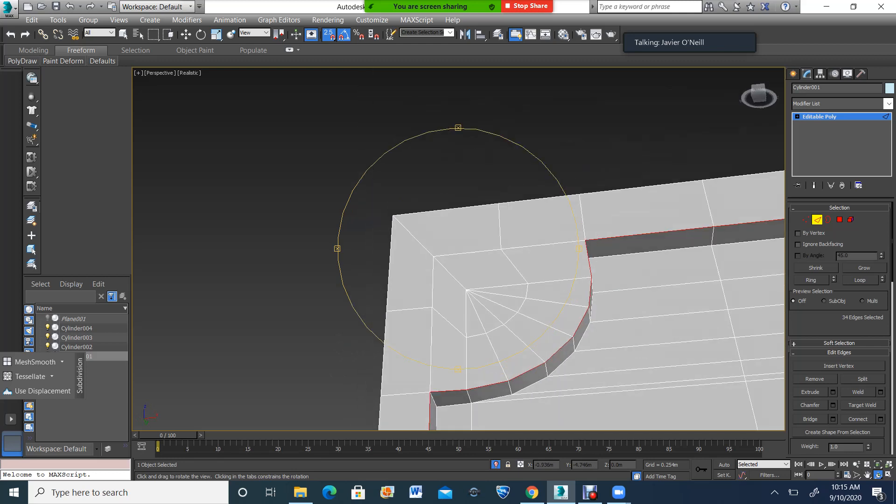
middle_drag(504, 261, 352, 89)
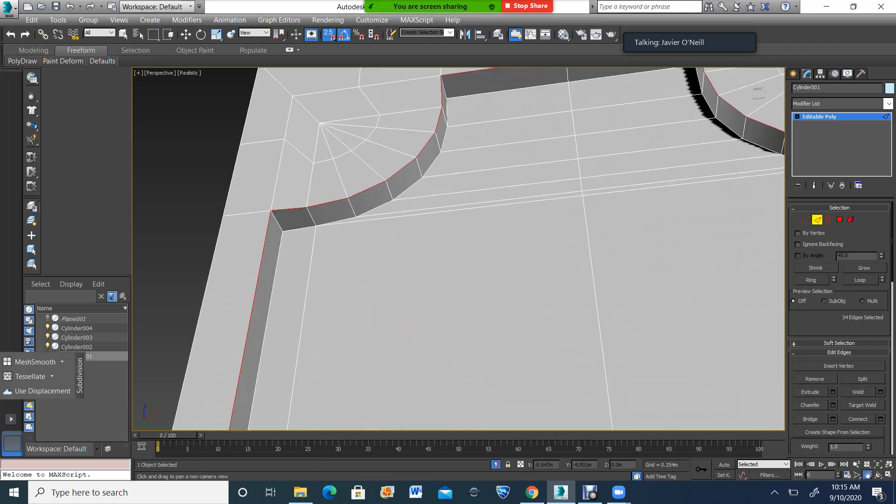
scroll(840, 327, down, 5)
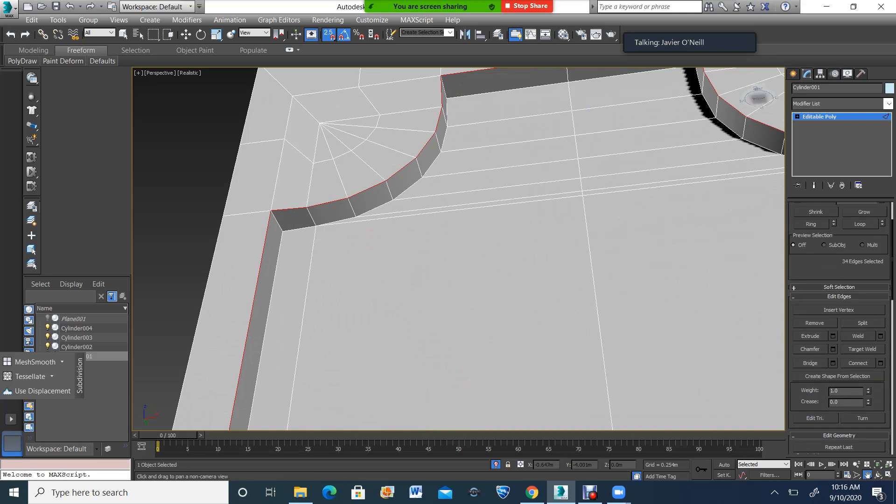
scroll(840, 326, up, 2)
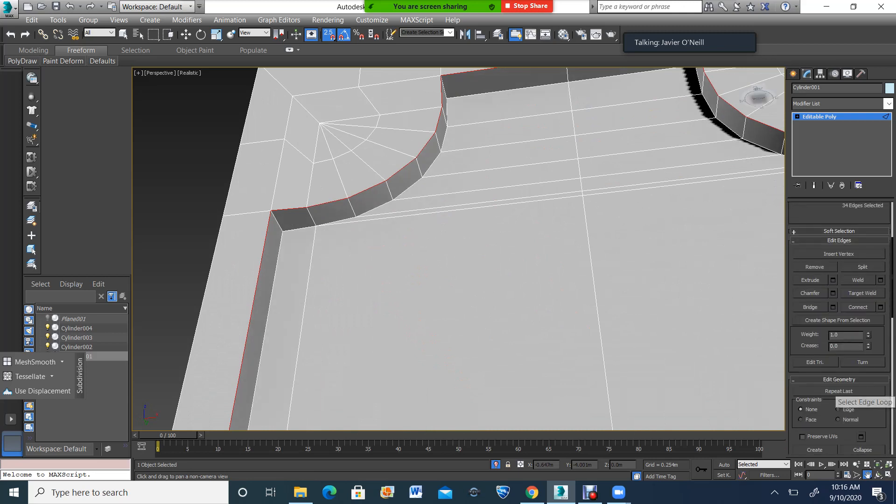
click(810, 293)
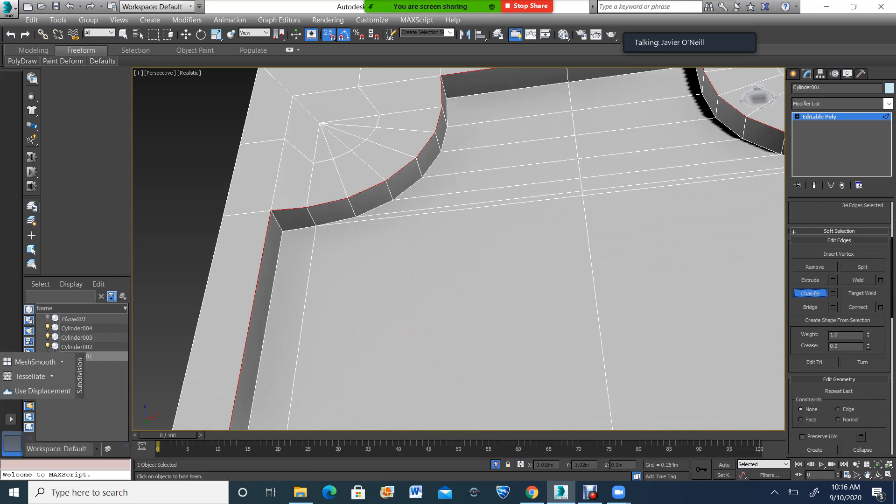
drag(386, 180, 355, 193)
scroll(355, 193, down, 3)
scroll(362, 190, up, 2)
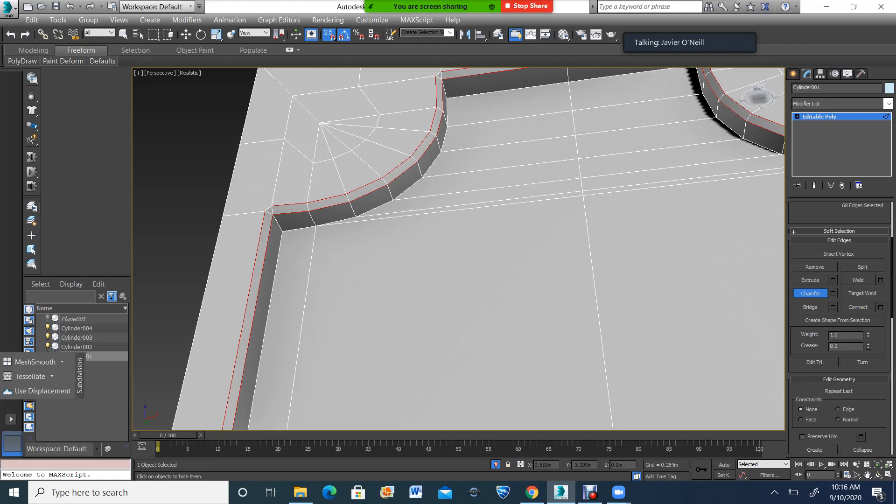
key(ctrl+z)
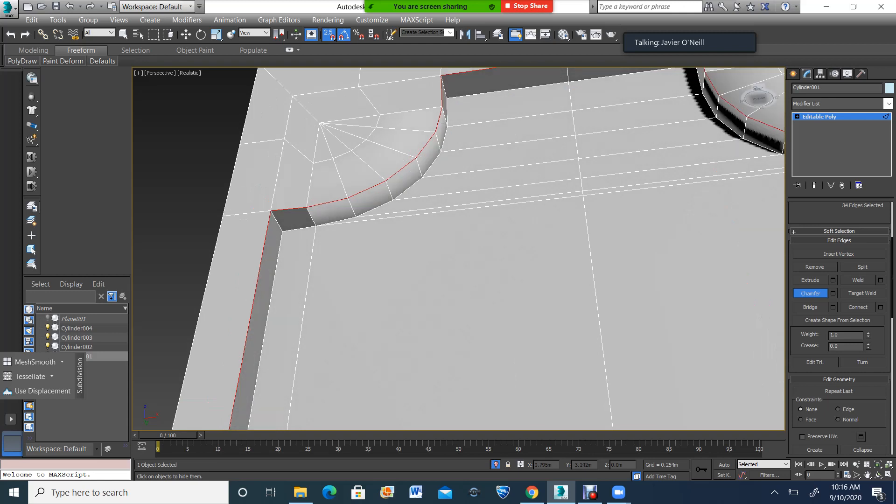
Add the short depth edges where the two upper quarter-cylinder rims meet the recess's vertical sides to the selection.
scroll(276, 222, down, 2)
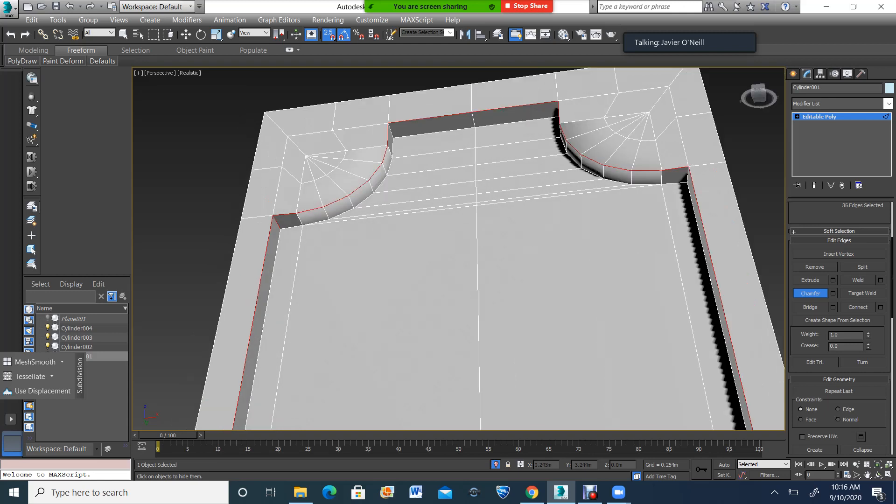
scroll(582, 217, up, 2)
ctrl+click(732, 151)
scroll(729, 150, down, 6)
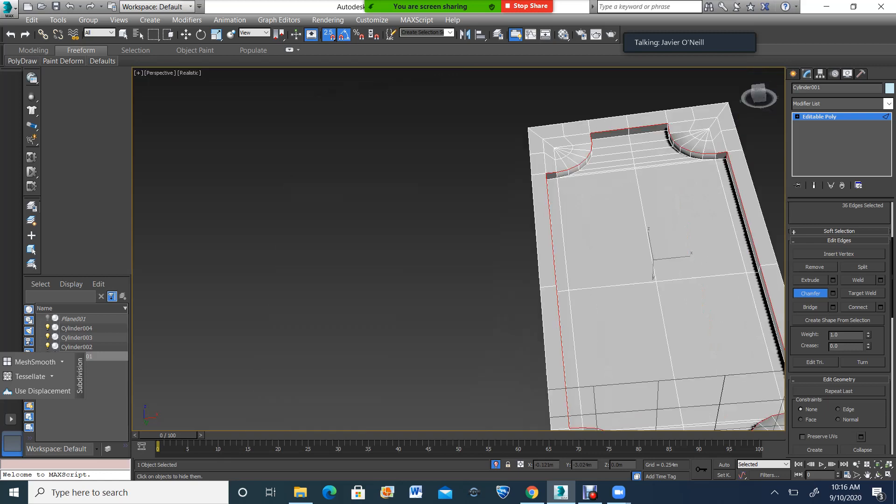
Add the short depth edges where the two lower quarter-cylinder rims meet the recess's vertical sides to the selection.
key(ctrl+r)
drag(570, 217, 441, 248)
scroll(518, 261, up, 5)
click(186, 35)
key(ctrl+r)
drag(411, 219, 504, 210)
scroll(507, 201, up, 4)
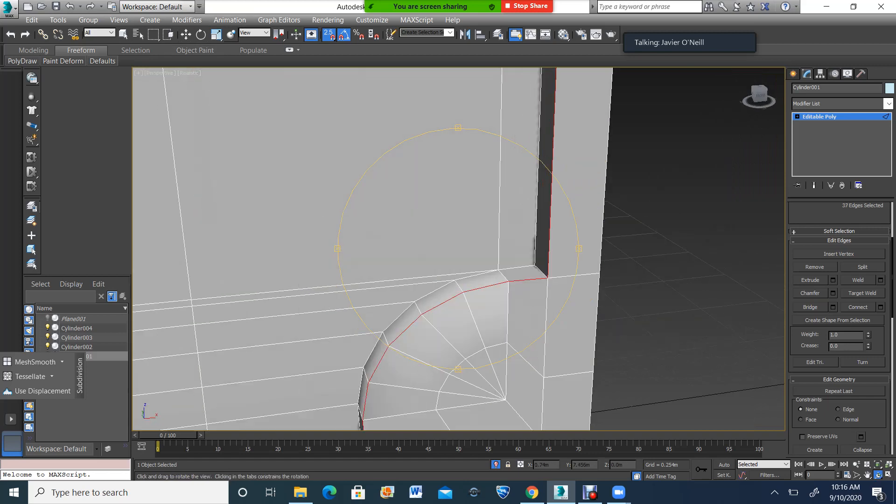
key(w)
ctrl+click(543, 273)
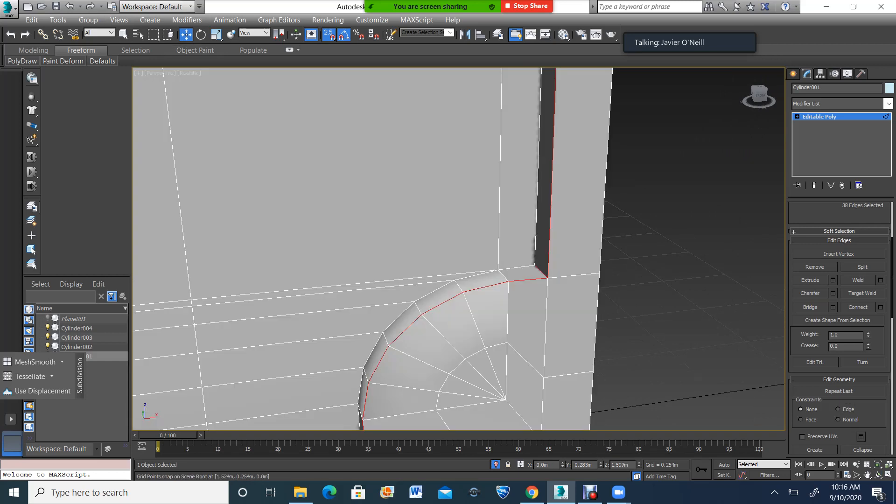
Try chamfering the recess outline together with the added side-corner depth edges, then undo the chamfer.
click(810, 293)
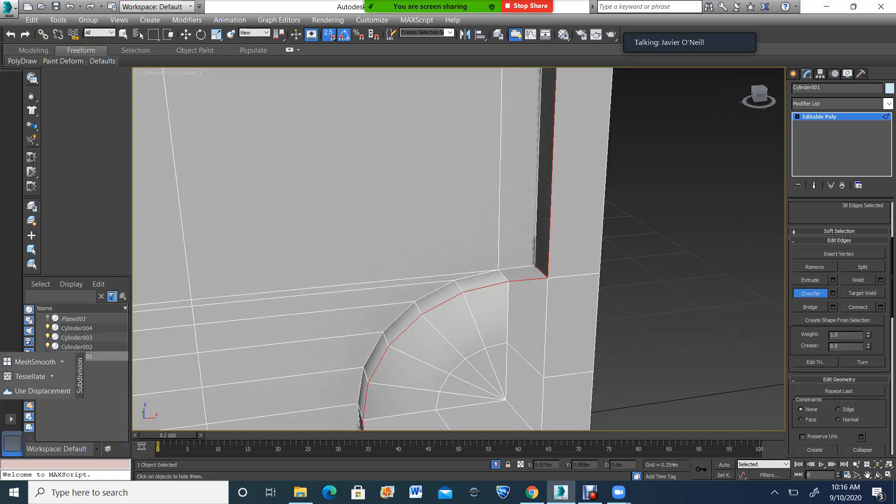
drag(549, 267, 550, 260)
scroll(510, 275, down, 5)
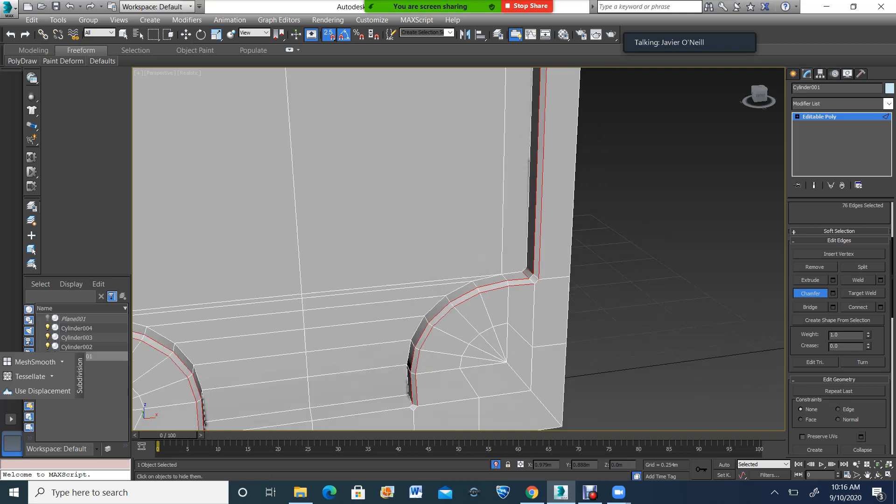
scroll(484, 312, up, 5)
scroll(403, 322, down, 5)
scroll(395, 415, up, 5)
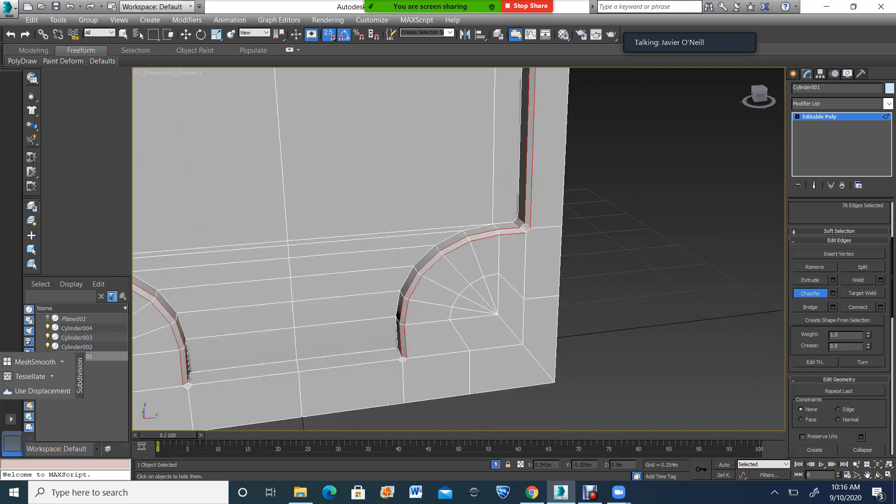
key(ctrl+z)
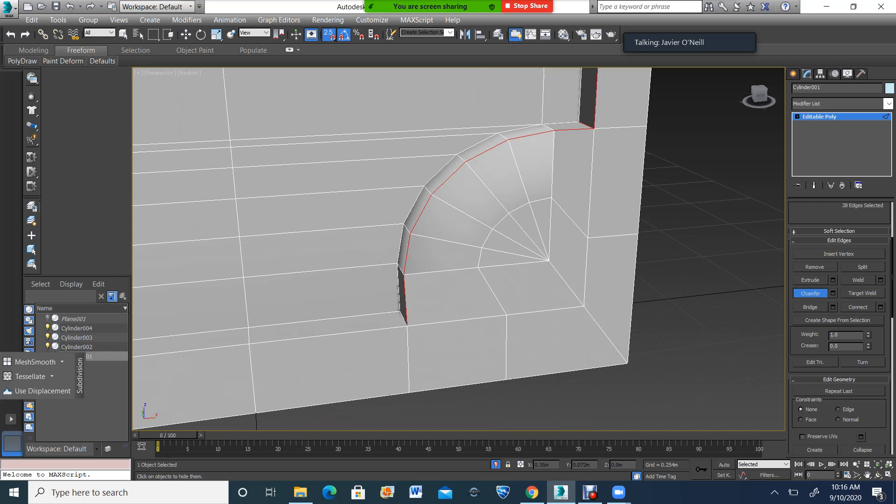
Add the short depth edges where the two lower quarter-cylinder rims meet the recess's bottom edge to the selection.
scroll(380, 333, down, 3)
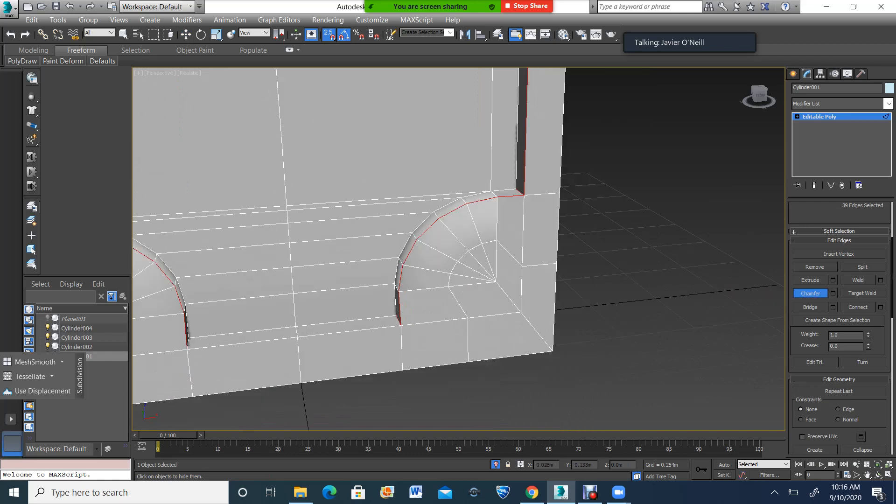
alt+middle_drag(411, 299, 359, 317)
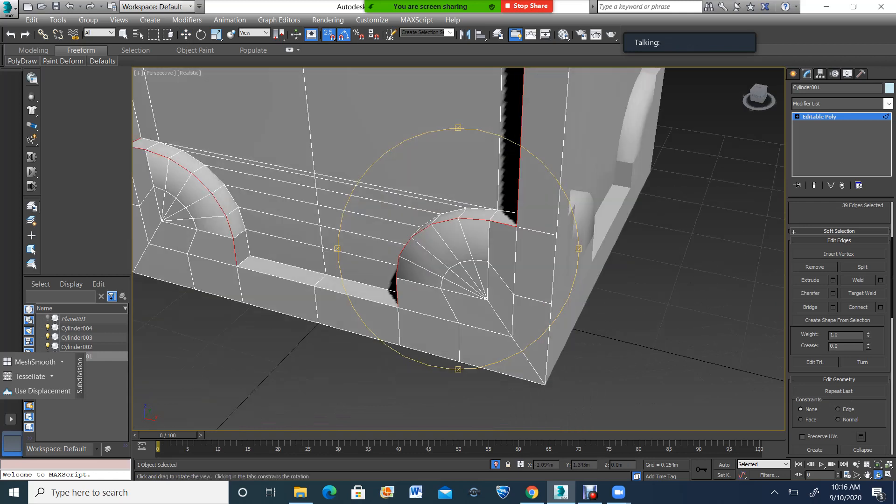
key(w)
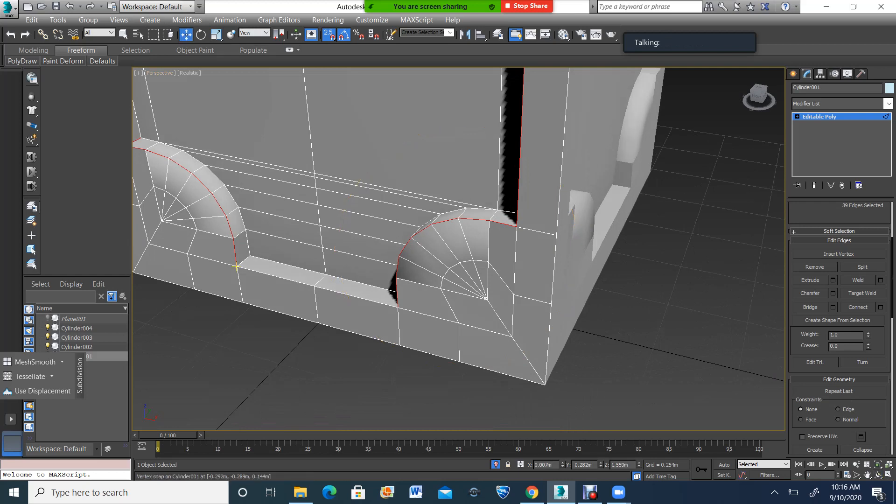
scroll(236, 267, down, 8)
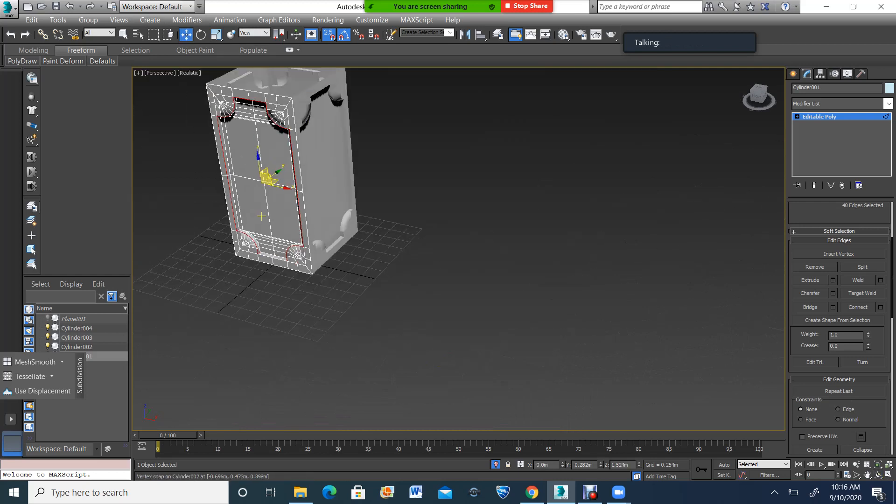
Add the missing recess outline edge beside an upper quarter-cylinder to the edge selection.
alt+middle_drag(262, 223, 275, 175)
middle_drag(275, 88, 322, 148)
scroll(321, 147, up, 6)
scroll(270, 228, up, 4)
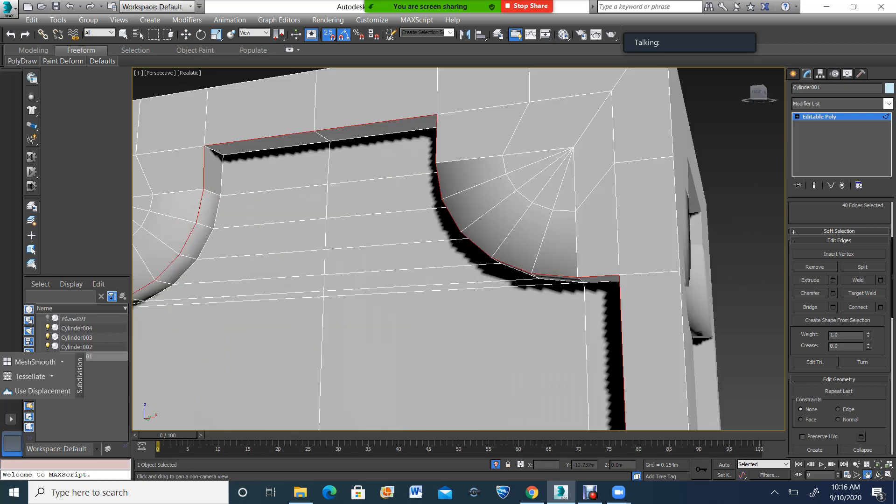
click(124, 34)
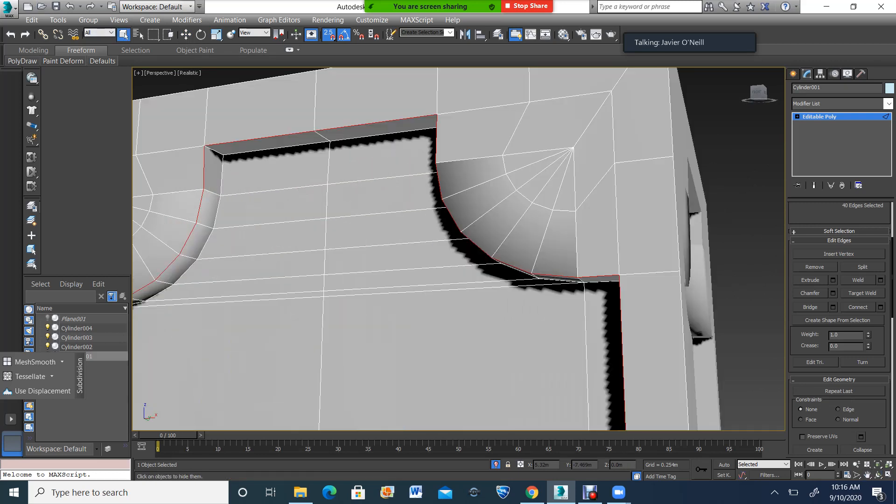
key(ctrl+r)
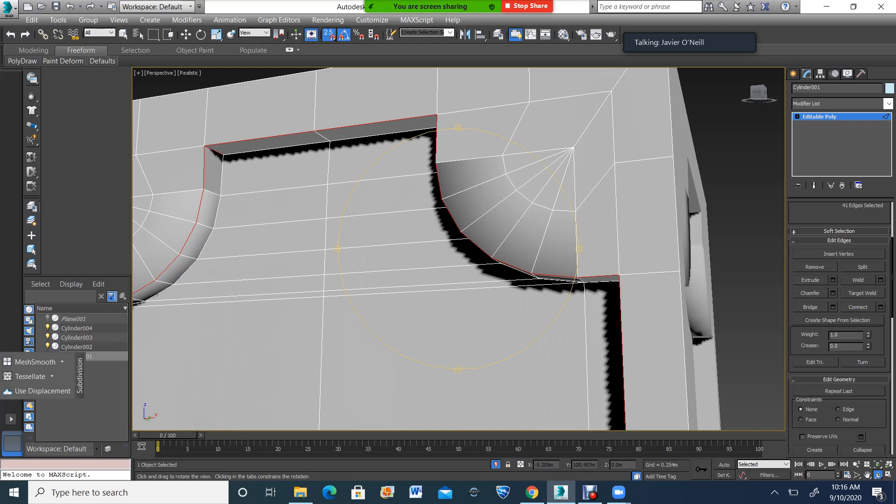
drag(369, 274, 443, 264)
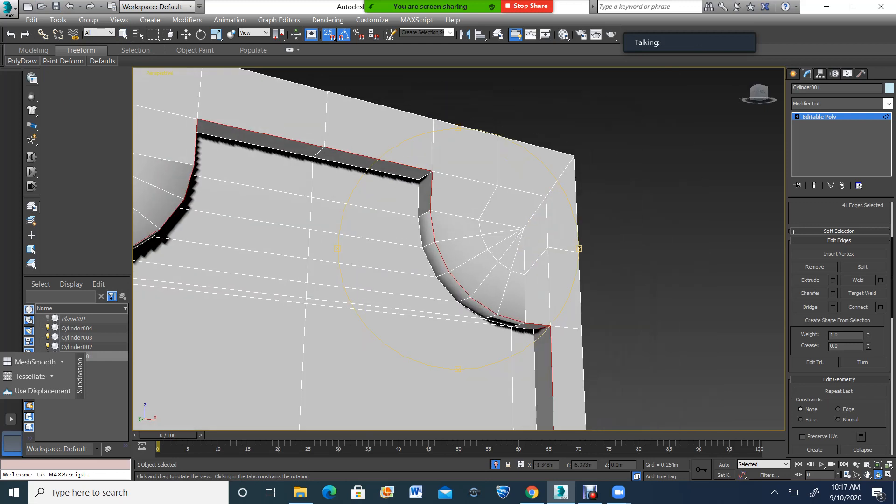
click(124, 34)
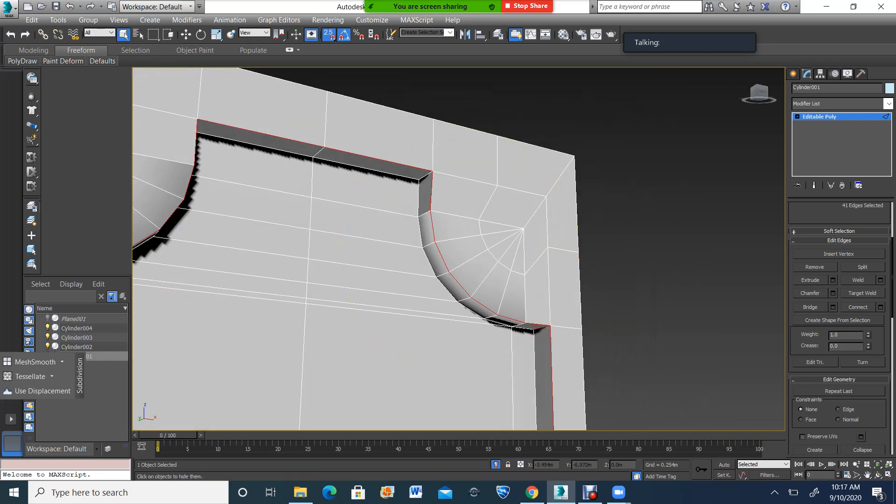
Chamfer the selected recess outline edges into a narrow bevel and examine it around both upper corners.
click(810, 293)
drag(449, 272, 449, 266)
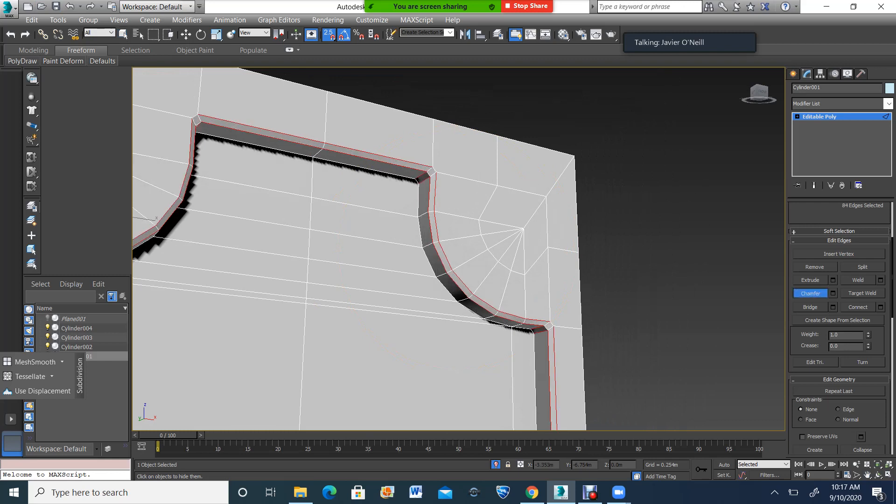
scroll(430, 128, down, 5)
scroll(392, 122, up, 3)
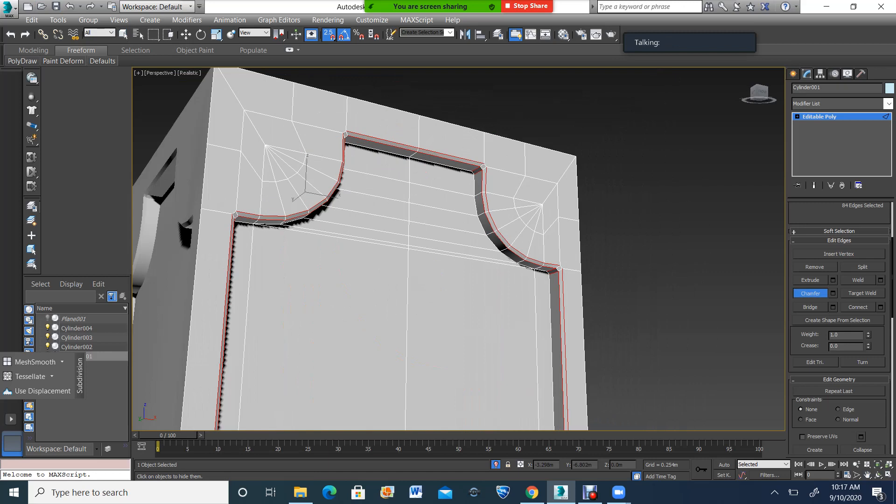
key(ctrl+r)
drag(466, 280, 388, 233)
scroll(388, 224, up, 4)
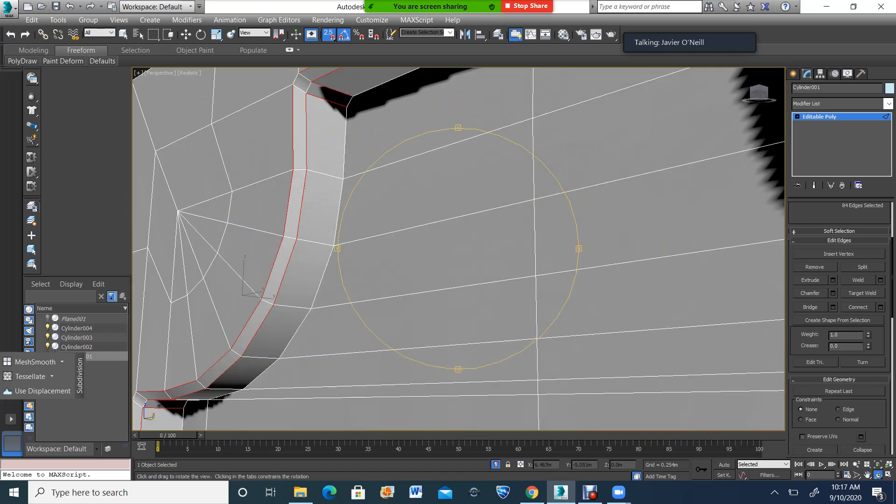
scroll(607, 243, down, 3)
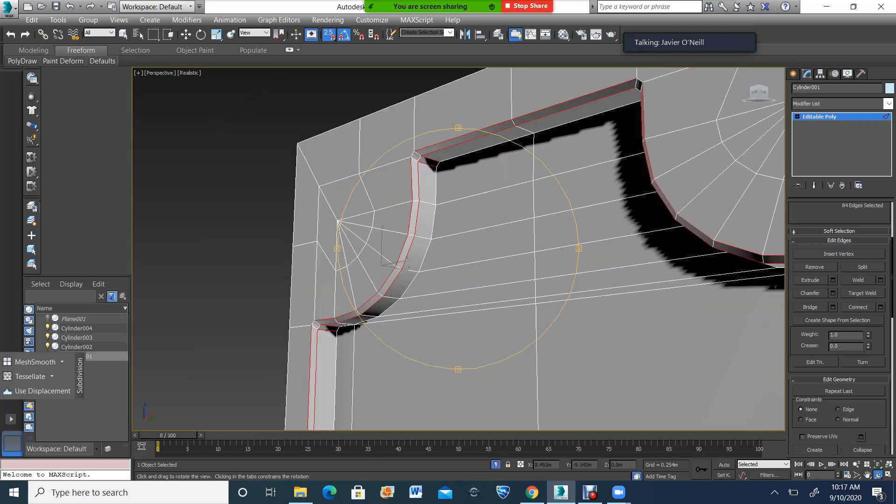
Try a TurboSmooth modifier on the front panel, inspect the smoothed upper corners, and undo it.
key(2)
key(ctrl+s)
click(888, 103)
drag(889, 149, 888, 395)
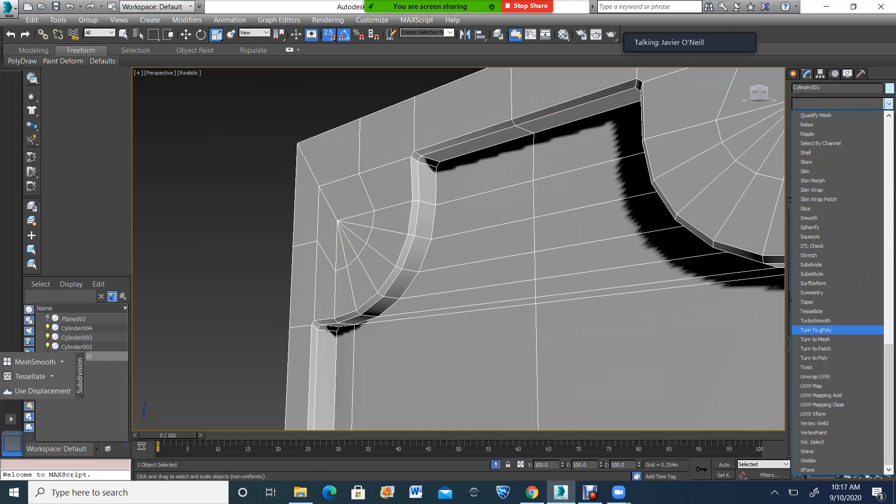
click(815, 321)
scroll(500, 248, down, 5)
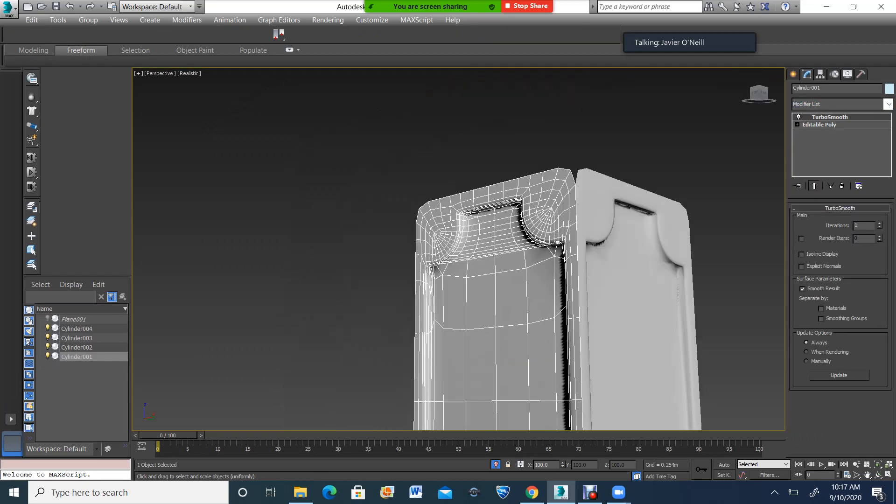
scroll(499, 247, up, 6)
scroll(413, 245, down, 3)
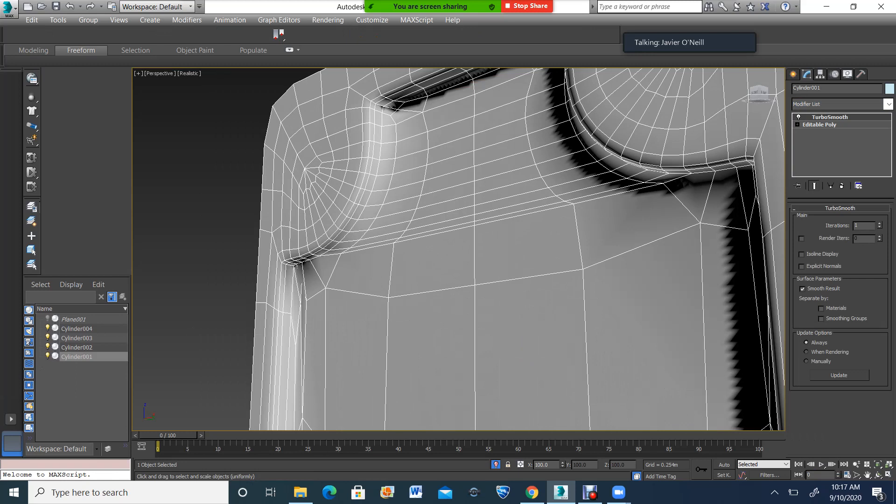
scroll(458, 248, down, 5)
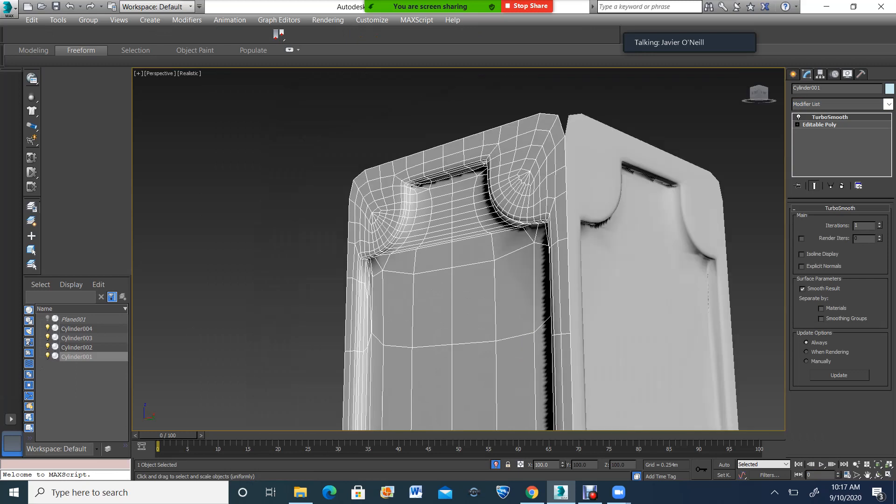
key(ctrl+z)
Select the full ring of depth edges across the recess's inner side walls.
scroll(467, 215, up, 5)
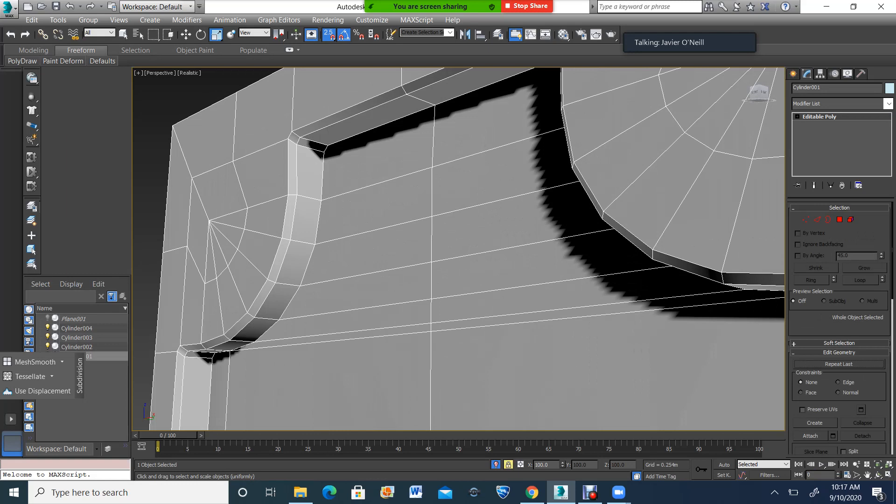
key(2)
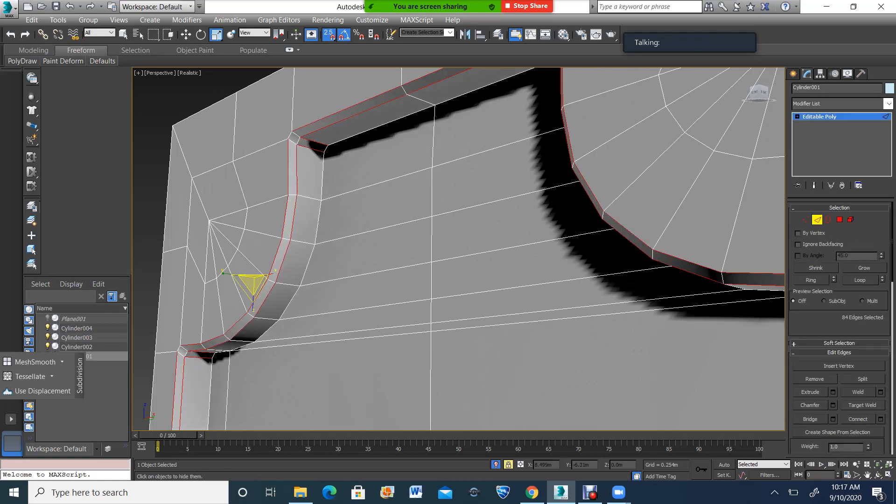
click(309, 198)
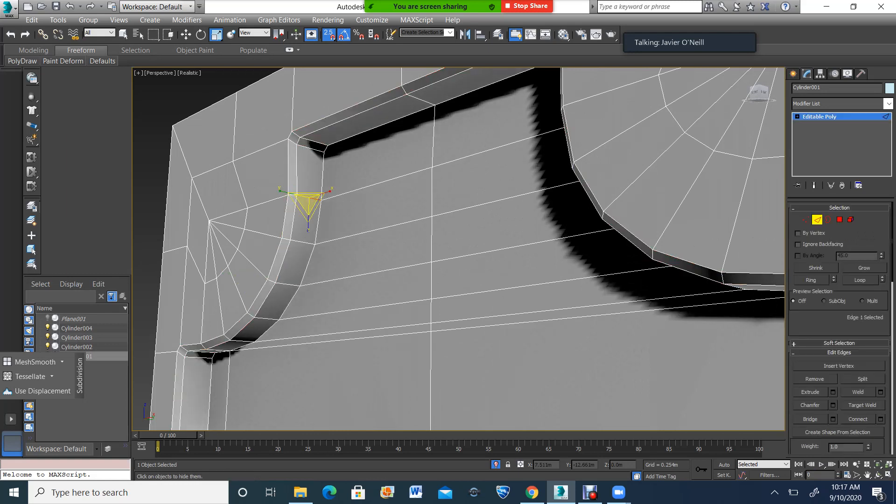
click(811, 280)
scroll(376, 231, down, 6)
click(878, 475)
key(z)
drag(443, 243, 411, 247)
scroll(490, 350, up, 6)
scroll(462, 210, down, 6)
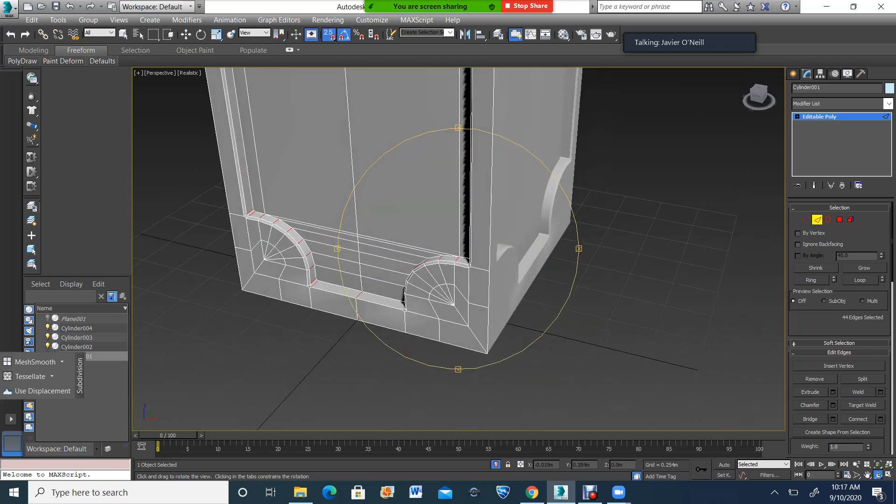
Connect the selected depth edges with one loop around the recess wall, and chamfer it into two loops near the wall's borders.
key(ctrl+shift+e)
scroll(288, 259, up, 5)
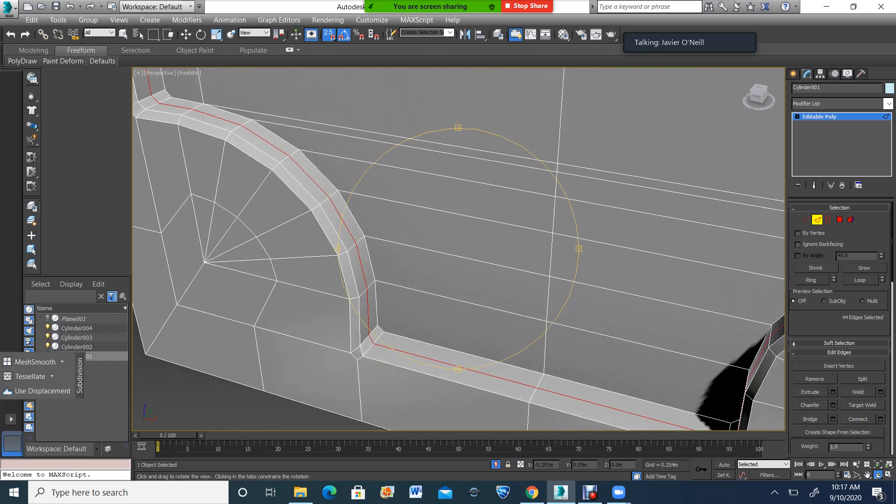
click(810, 405)
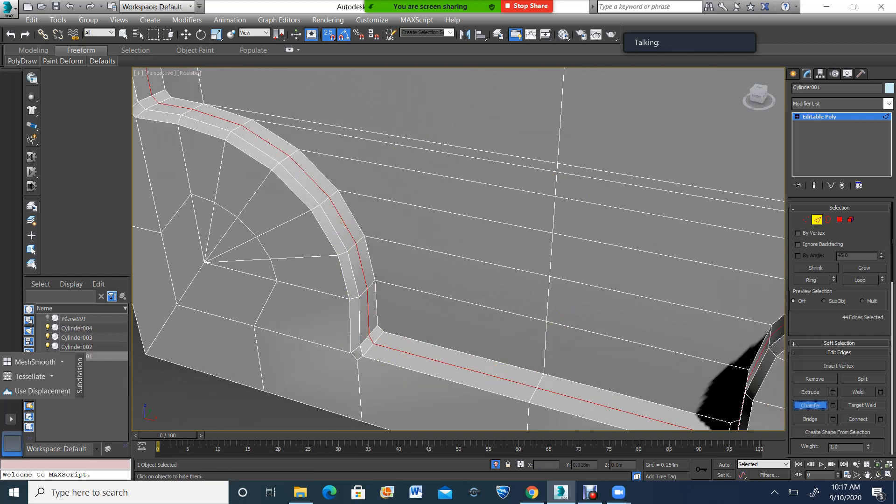
drag(467, 369, 466, 353)
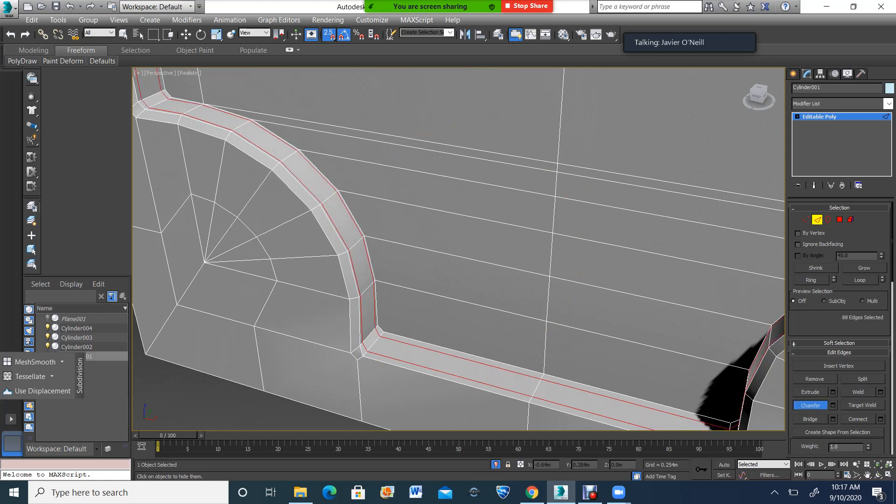
scroll(350, 231, up, 4)
scroll(350, 231, down, 4)
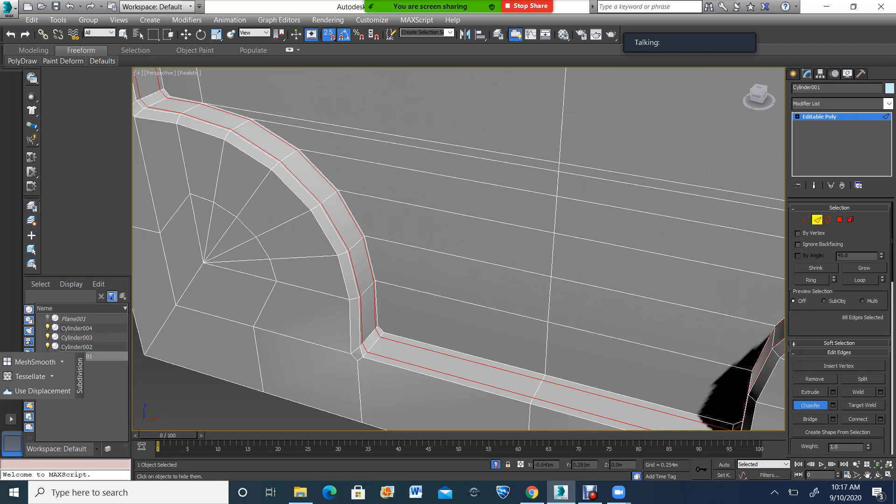
Try TurboSmooth on the panel with the added wall loops, inspect the lower corners, and undo the modifier.
click(817, 220)
click(888, 103)
scroll(838, 289, down, 20)
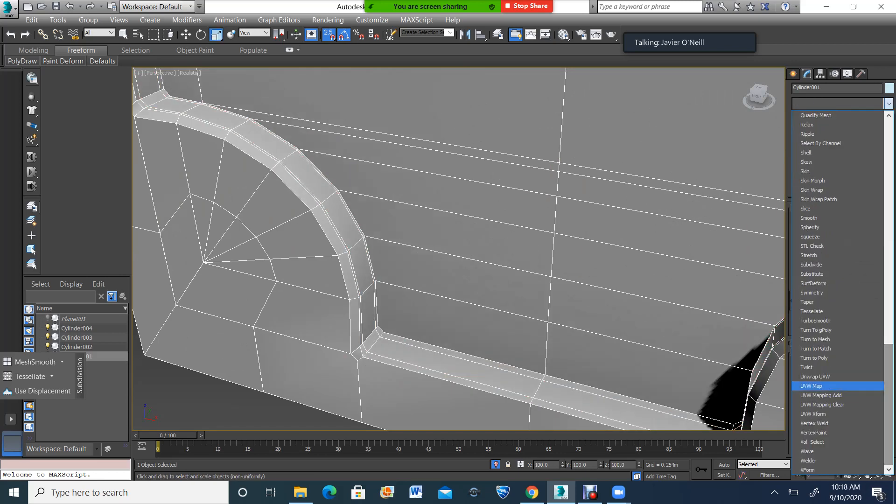
click(815, 321)
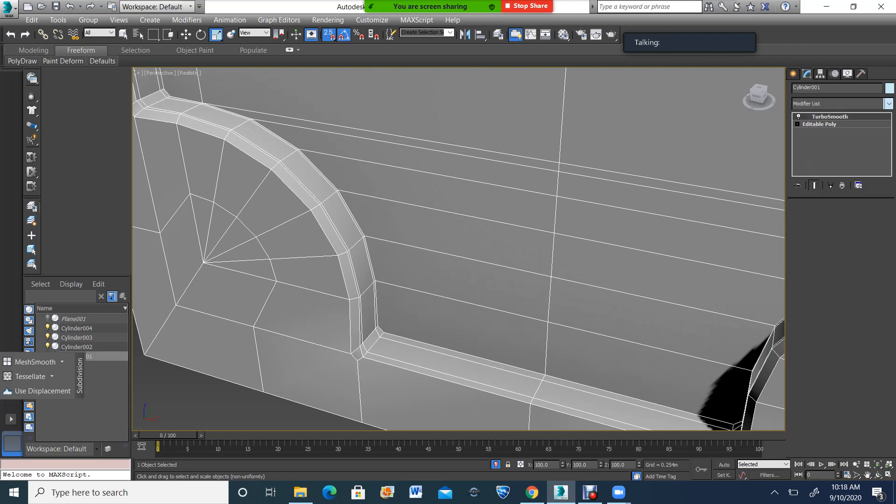
scroll(457, 248, down, 3)
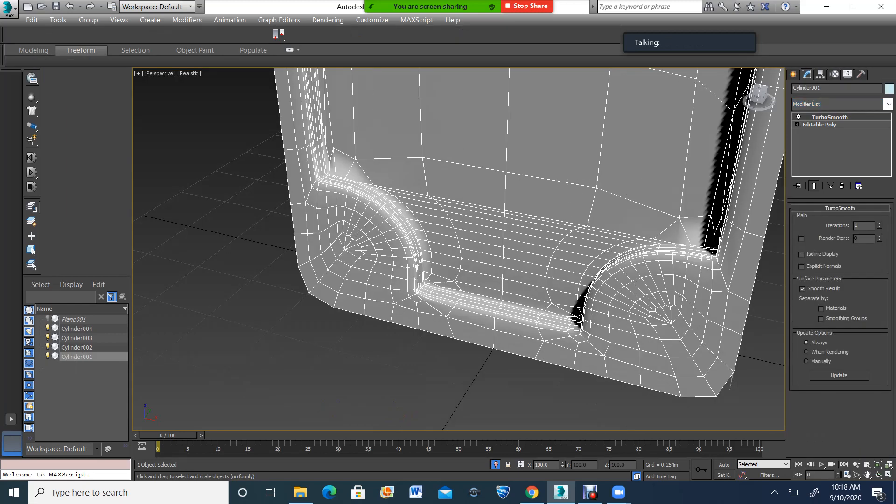
click(369, 357)
scroll(376, 290, up, 4)
alt+middle_drag(375, 290, 392, 257)
scroll(535, 248, down, 10)
click(532, 227)
scroll(531, 219, up, 5)
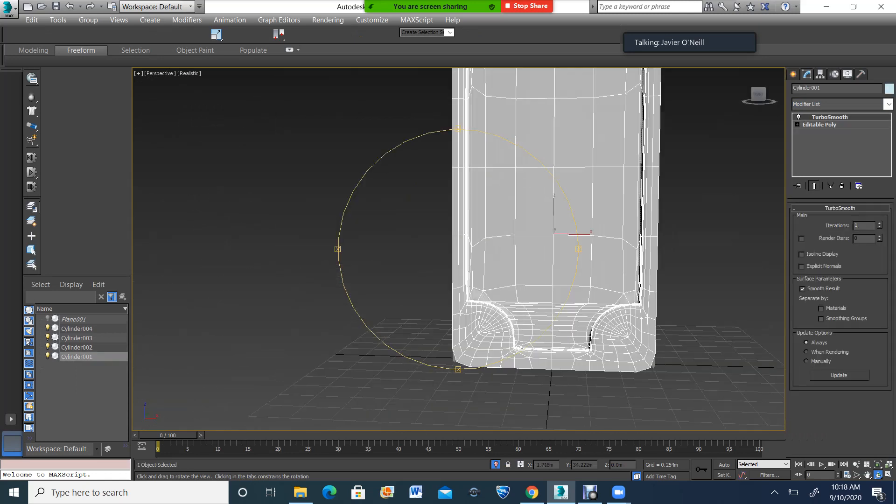
key(ctrl+z)
Select the full ring of short edges crossing the narrow strip along the recess rim.
drag(473, 329, 450, 341)
alt+middle_drag(548, 302, 526, 306)
scroll(526, 306, up, 5)
scroll(526, 306, down, 2)
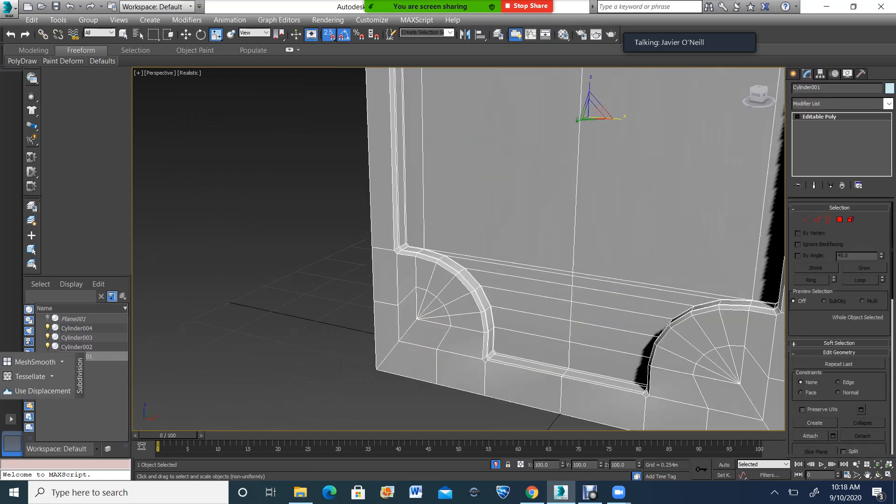
click(878, 475)
drag(532, 301, 477, 306)
scroll(493, 301, up, 5)
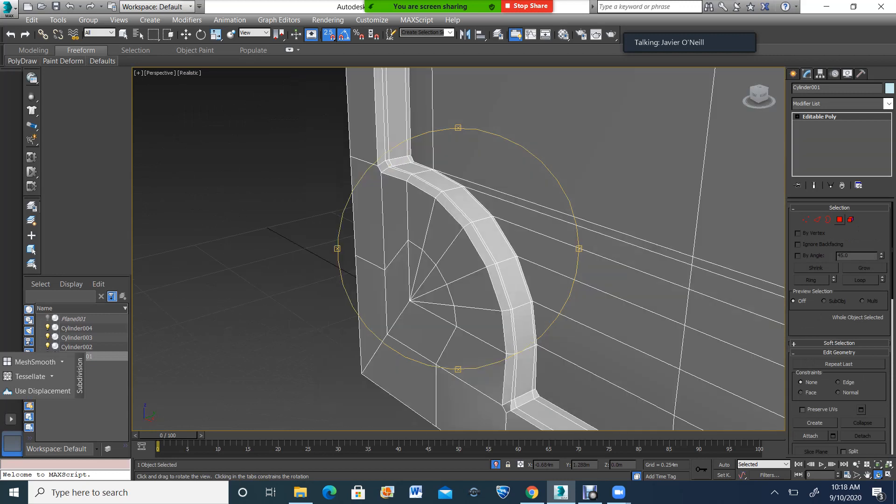
click(816, 220)
click(468, 225)
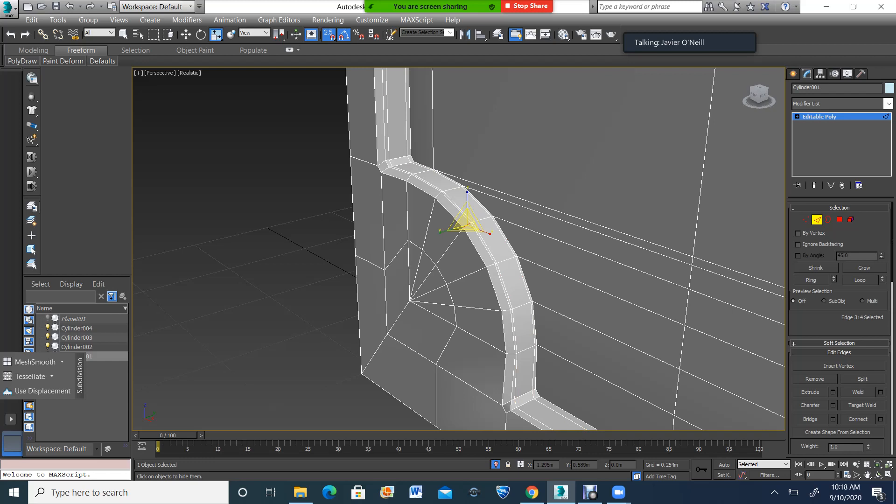
click(811, 280)
key(z)
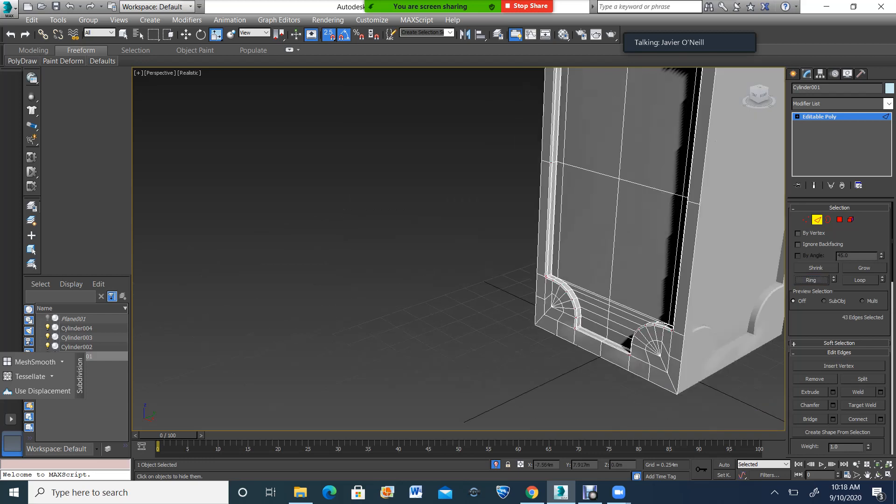
click(878, 475)
key(z)
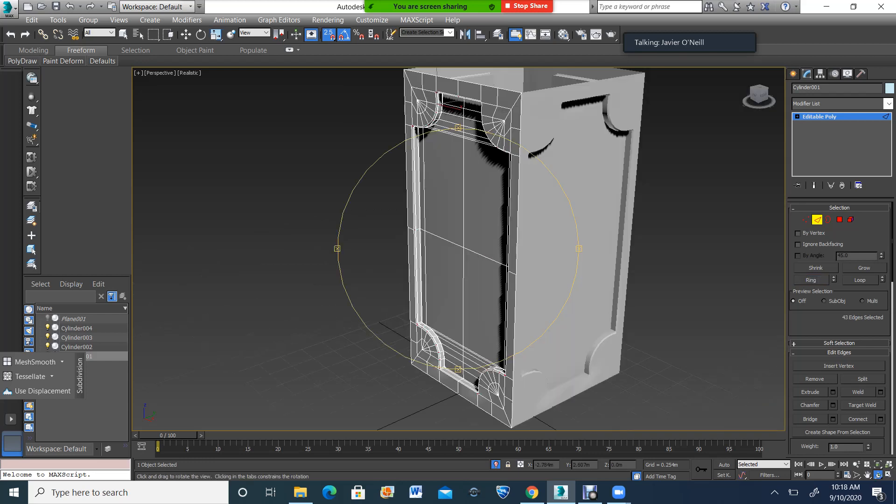
Connect the selected short edges to add an edge loop just outside the recess on the front panel.
drag(420, 261, 490, 222)
scroll(476, 191, up, 5)
drag(476, 191, 518, 187)
scroll(509, 182, up, 5)
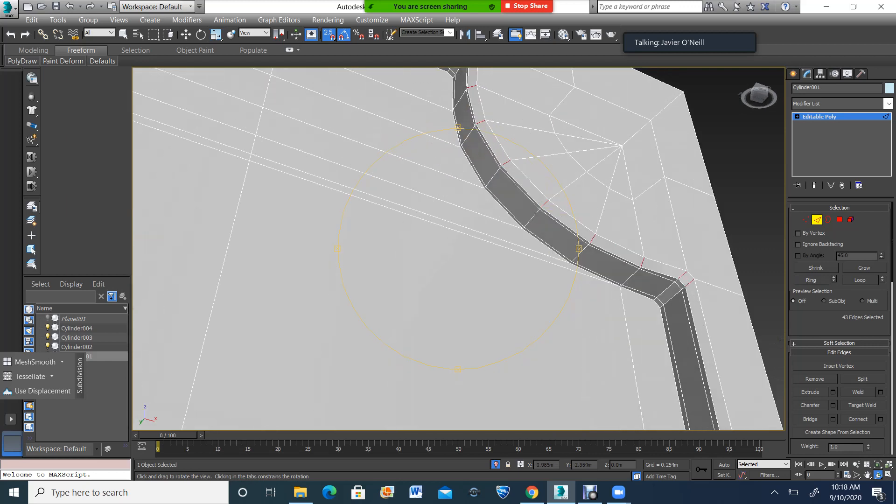
key(ctrl+shift+e)
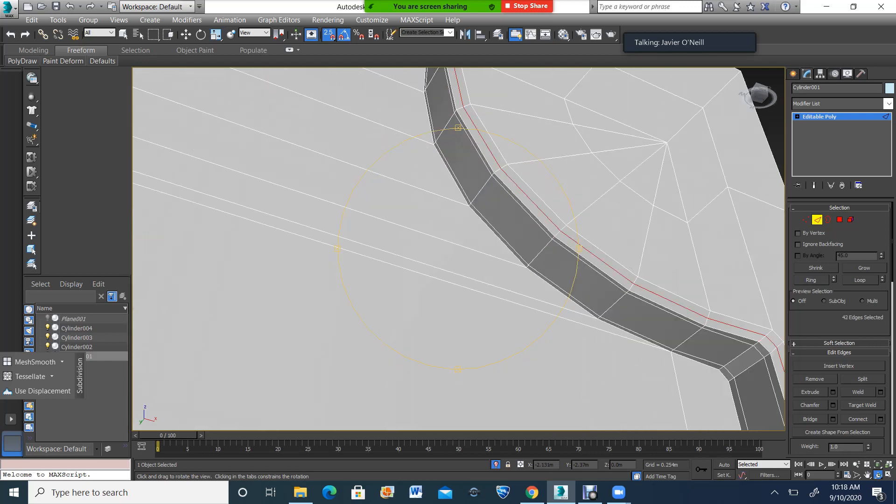
click(811, 419)
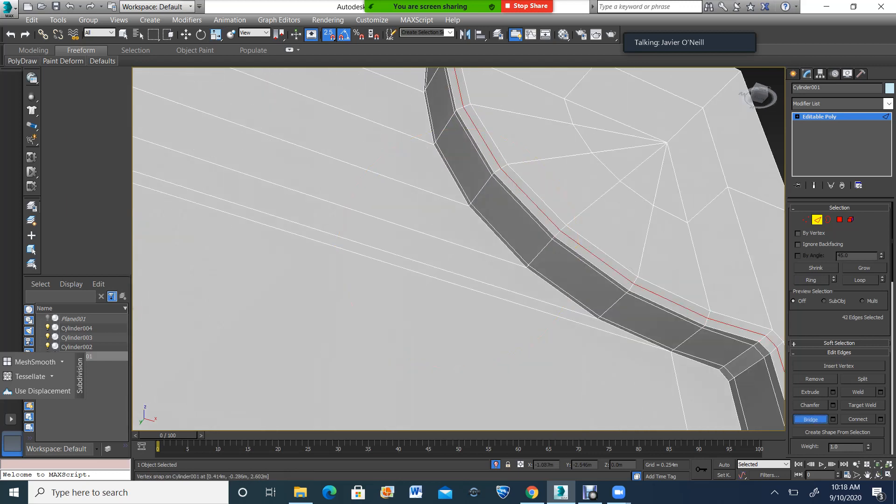
click(521, 190)
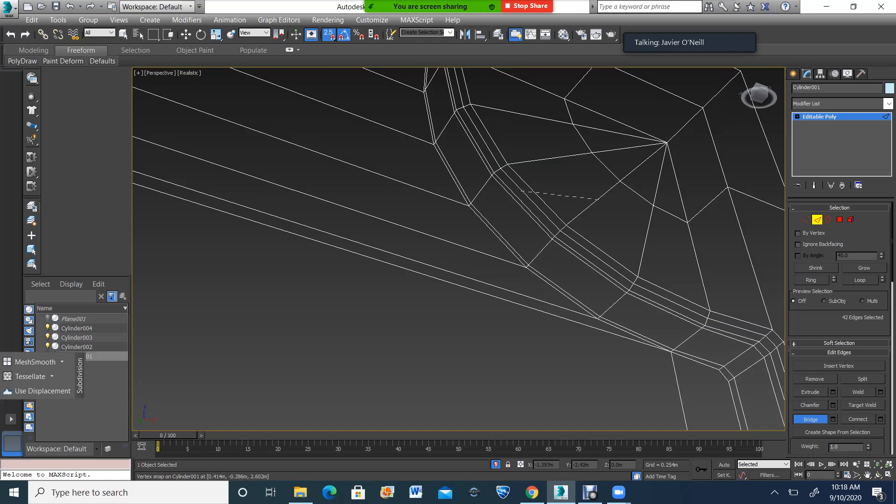
right_click(599, 199)
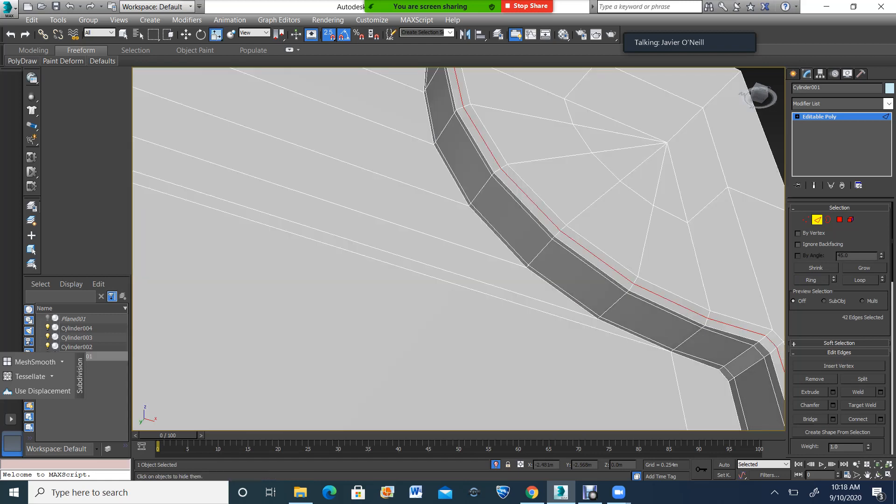
Chamfer the new edge loop into two narrow parallel loops around the recess and leave edge editing.
click(810, 405)
drag(597, 258, 597, 247)
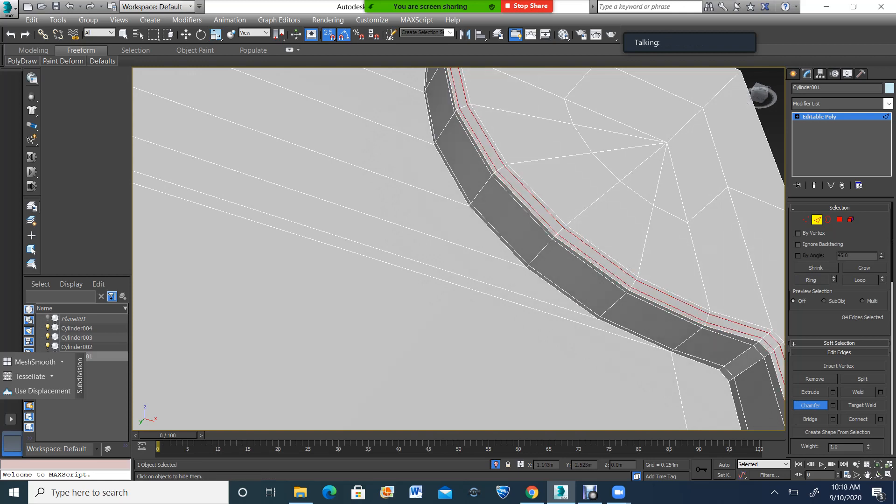
scroll(530, 203, down, 2)
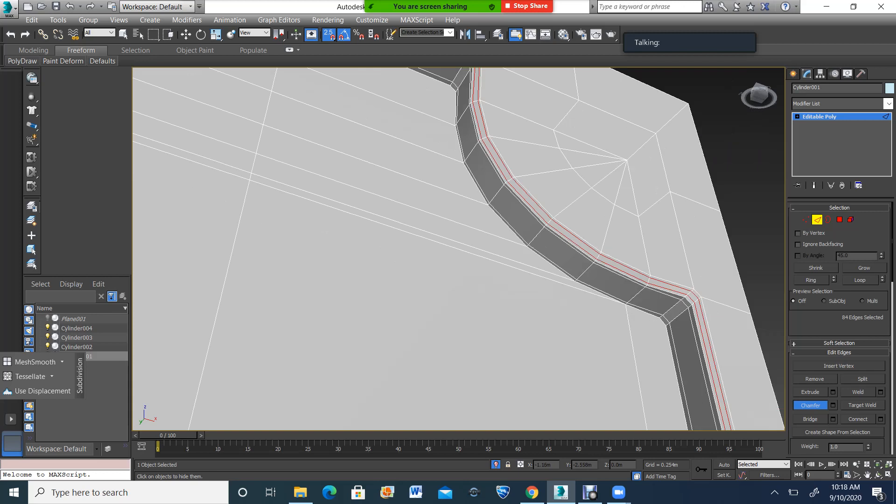
scroll(531, 203, down, 2)
key(2)
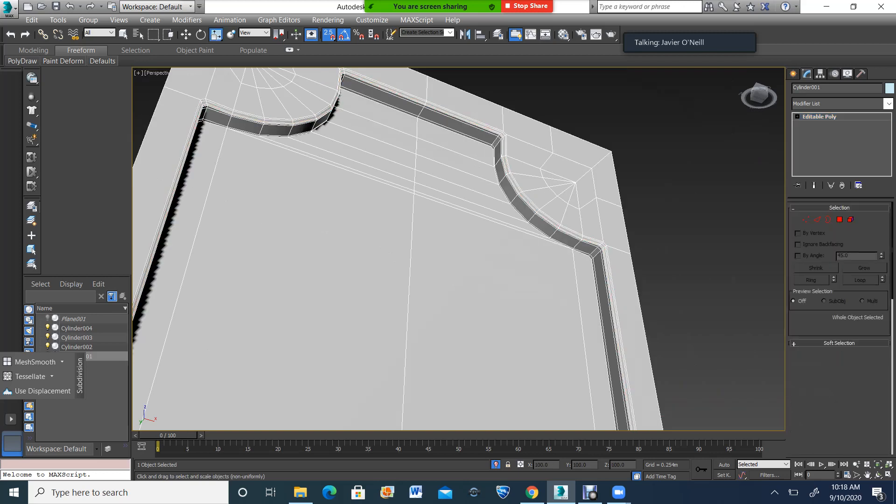
Apply a TurboSmooth modifier to the front panel and deselect it to preview the smoothed recess corner.
click(889, 103)
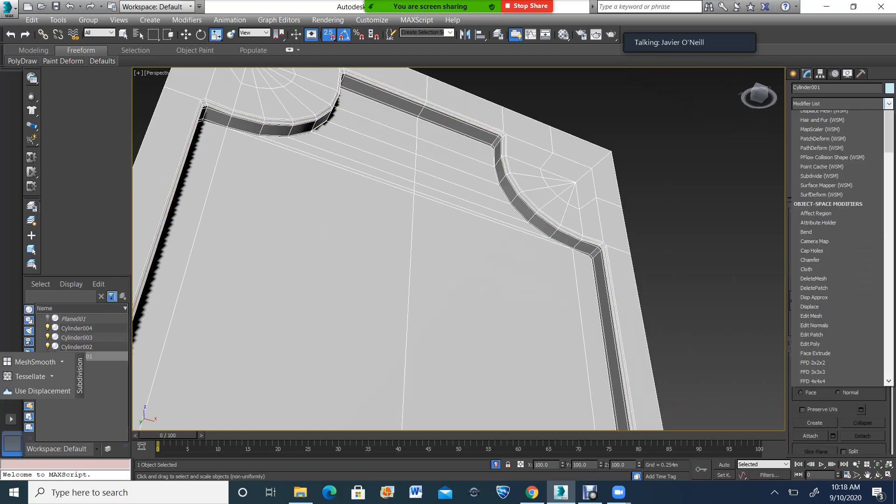
drag(889, 173, 888, 397)
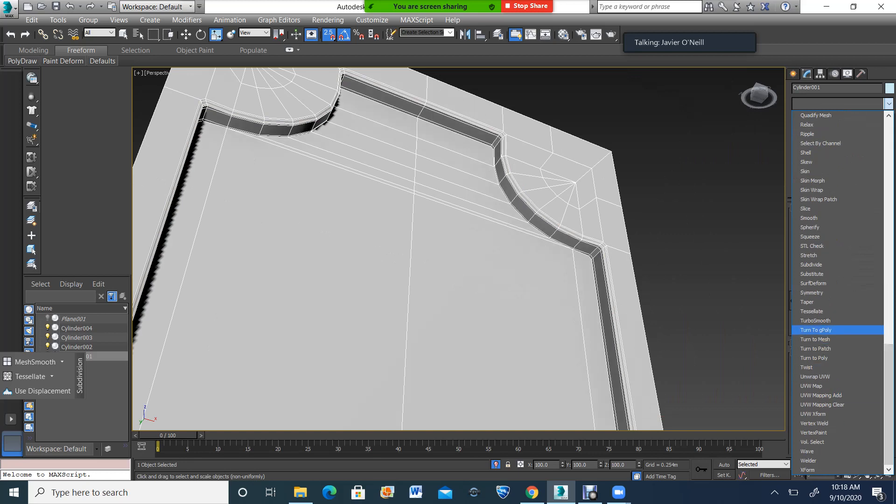
click(815, 321)
click(724, 289)
scroll(556, 213, up, 3)
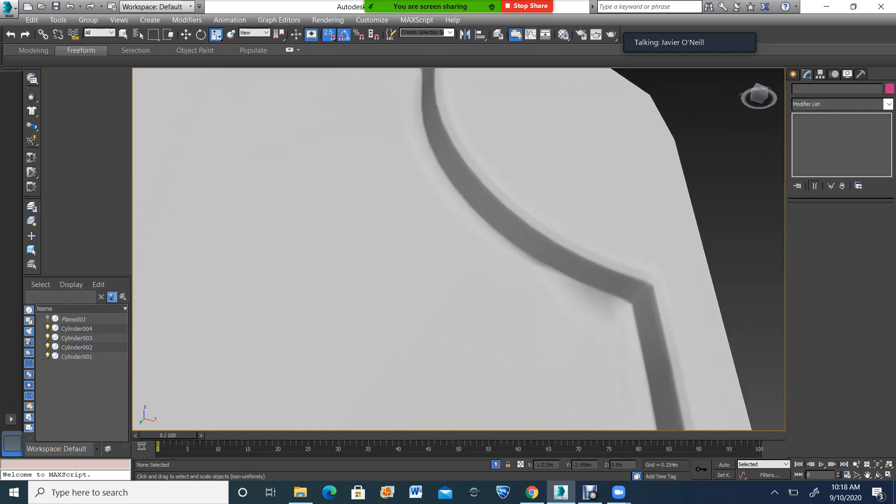
Check the whole smoothed panel, then reselect it and remove its TurboSmooth modifier.
scroll(539, 207, down, 5)
scroll(521, 197, up, 3)
scroll(357, 171, down, 1)
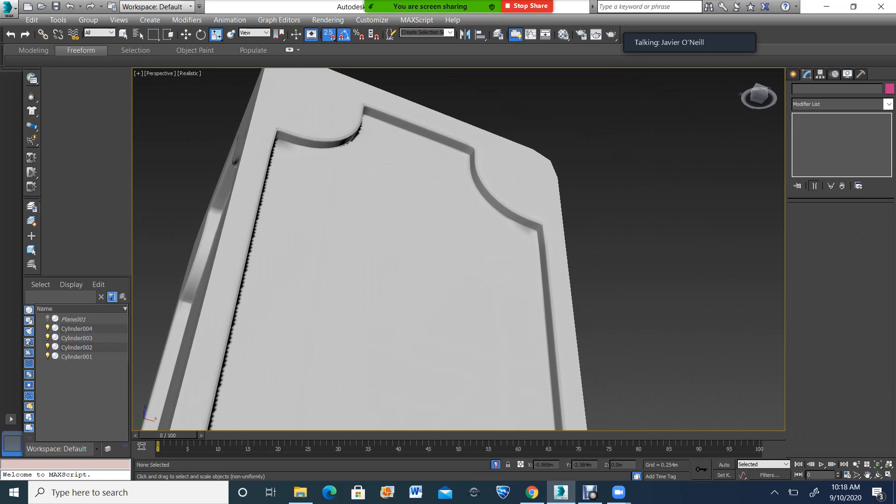
scroll(374, 163, down, 3)
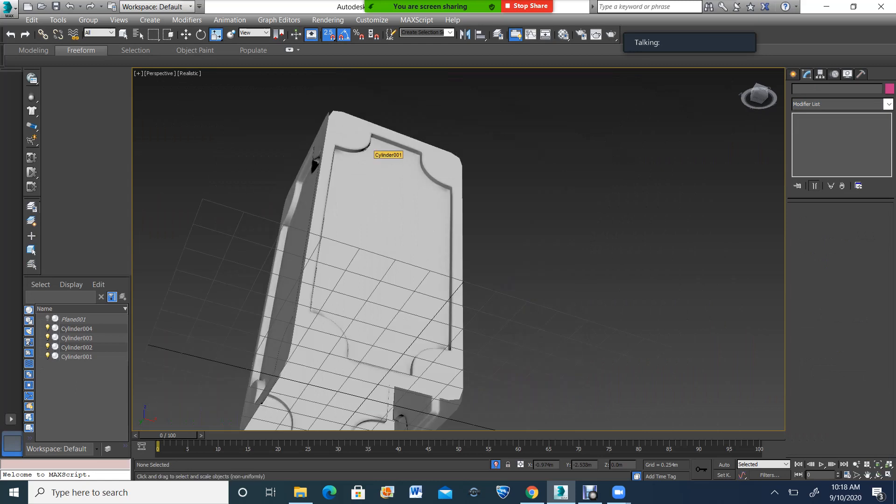
click(410, 169)
click(842, 186)
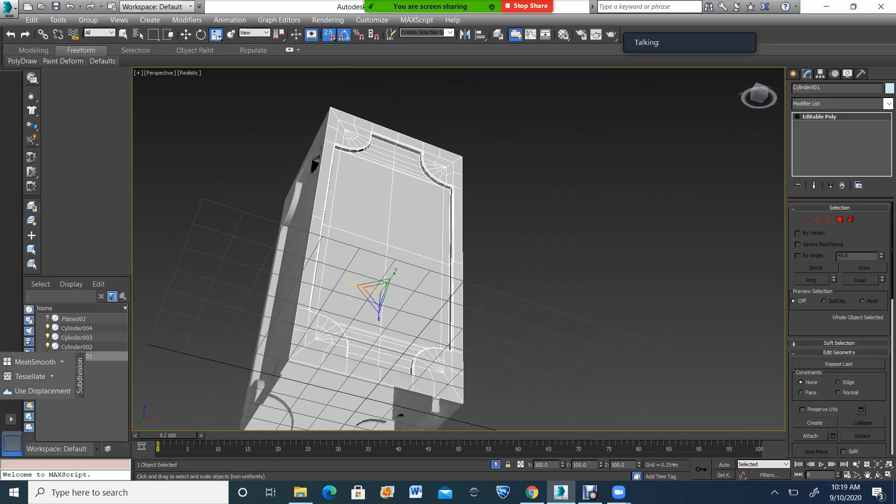
Examine the front panel's recessed border, corner cutouts and adjoining panels from several angles.
click(878, 475)
drag(457, 224, 438, 242)
scroll(402, 289, up, 5)
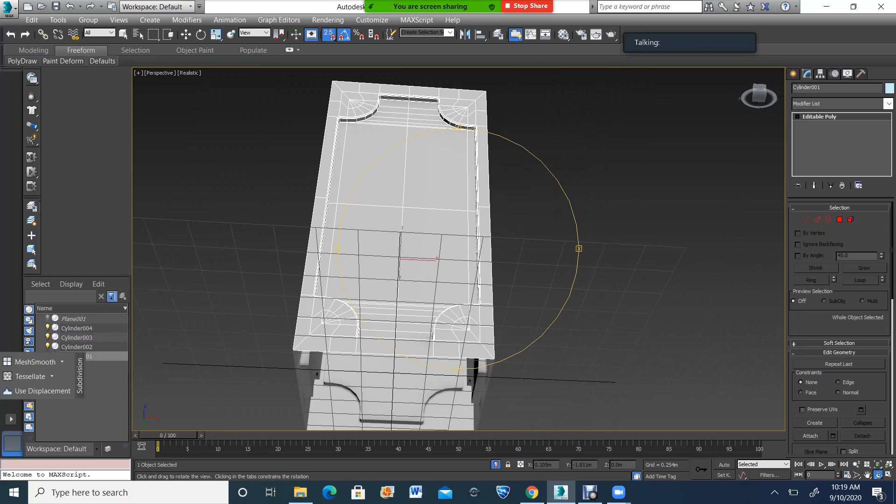
drag(418, 229, 426, 292)
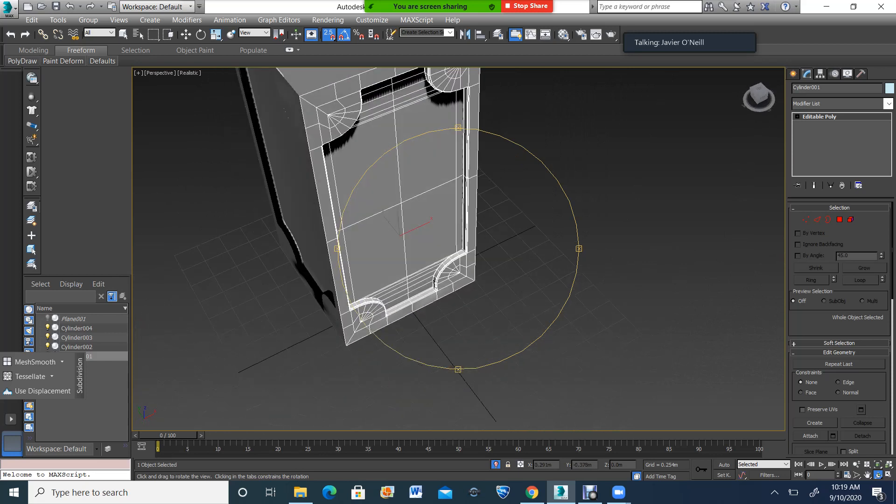
scroll(425, 293, up, 6)
scroll(432, 264, down, 8)
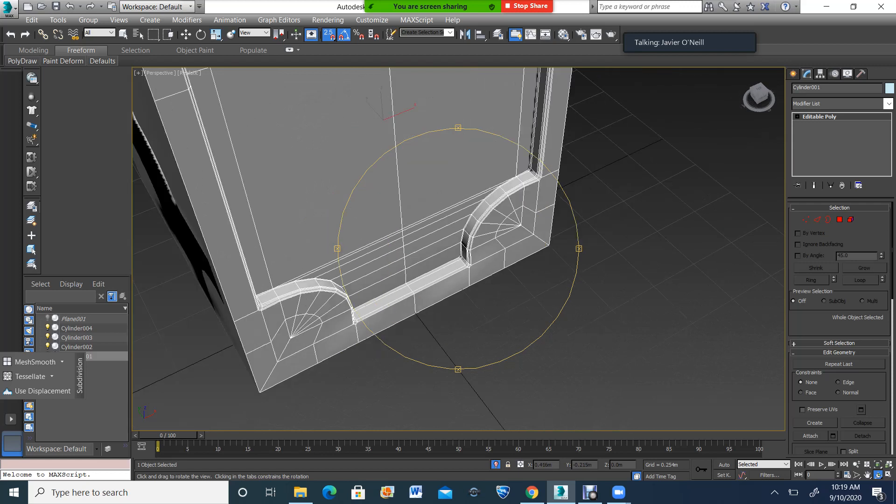
scroll(427, 95, up, 2)
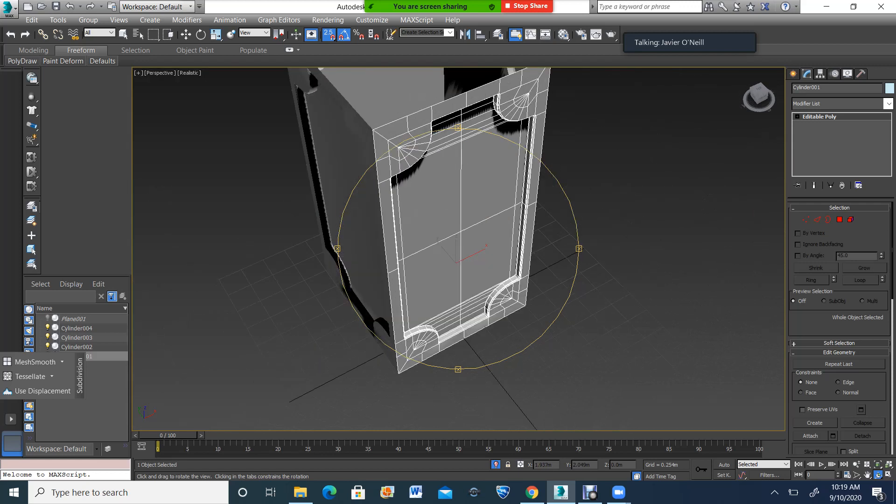
drag(434, 271, 490, 224)
scroll(495, 219, up, 5)
scroll(494, 219, down, 5)
scroll(495, 220, down, 6)
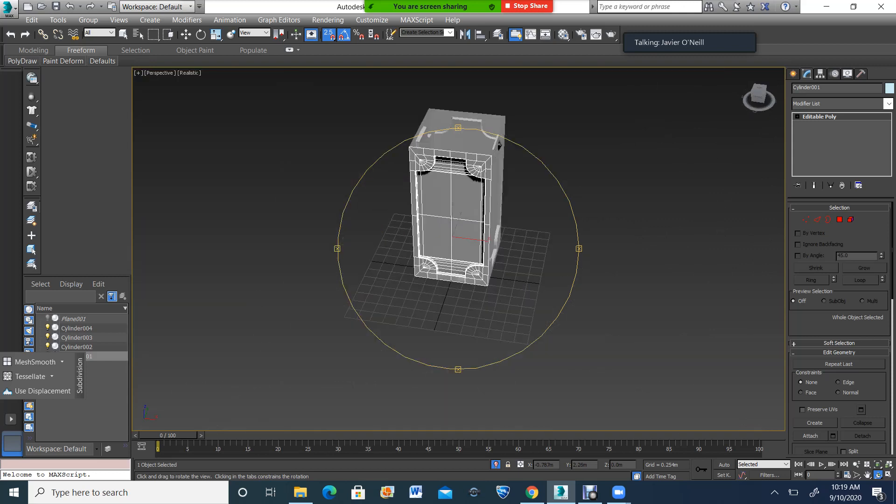
drag(443, 210, 504, 214)
Convert the box's left, back and right panels, Cylinder002, Cylinder003 and Cylinder004, to Editable Poly.
click(186, 35)
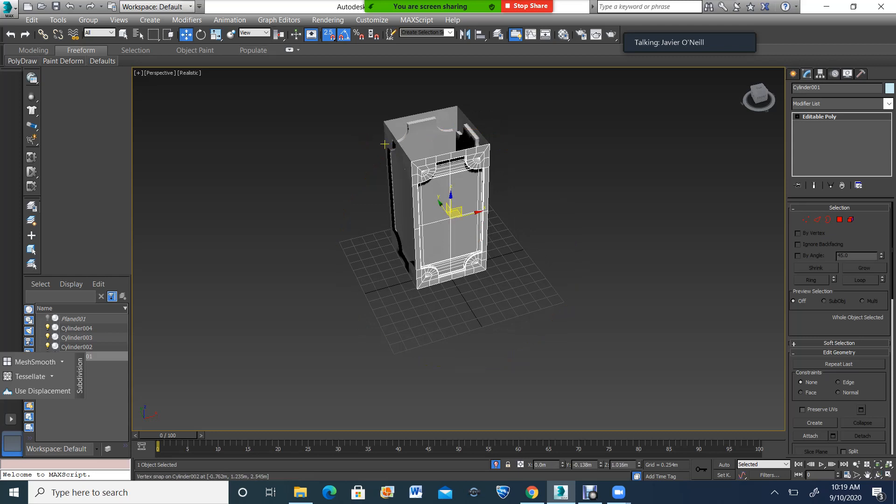
click(395, 147)
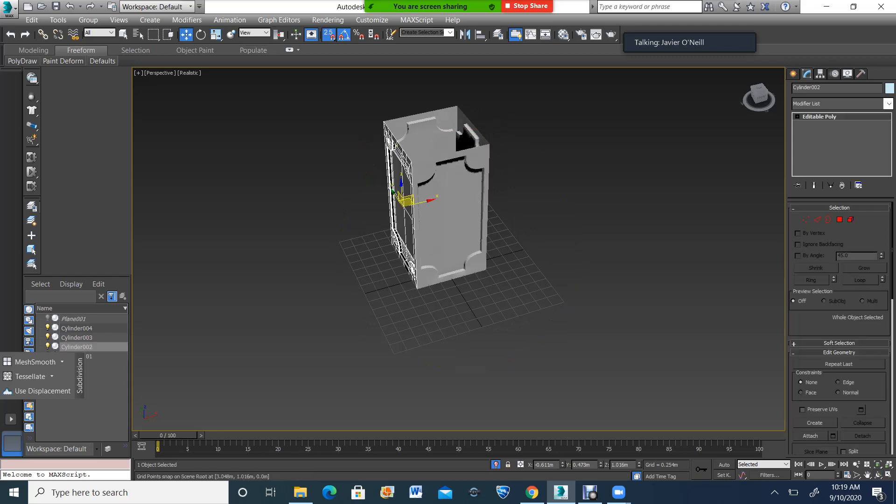
right_click(796, 139)
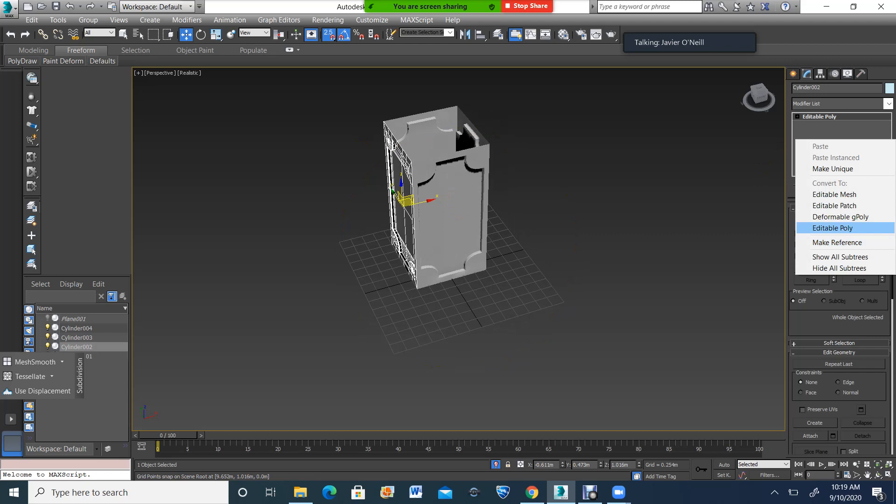
click(833, 227)
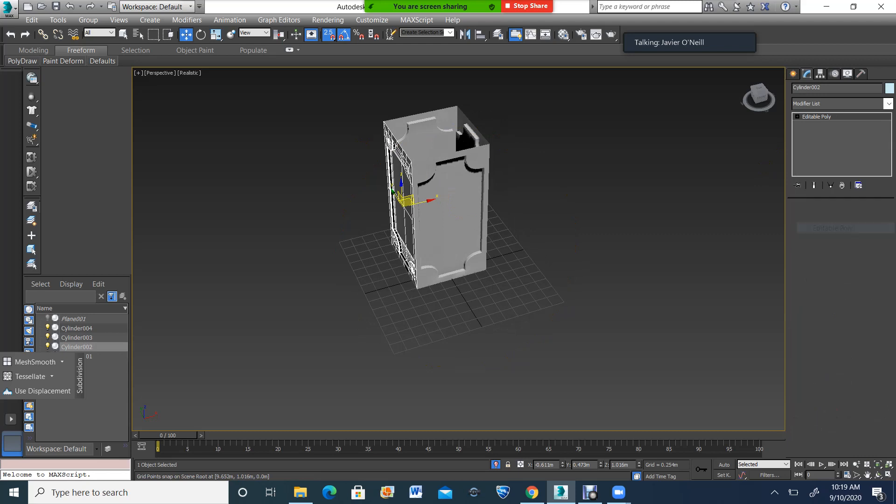
click(436, 119)
right_click(796, 145)
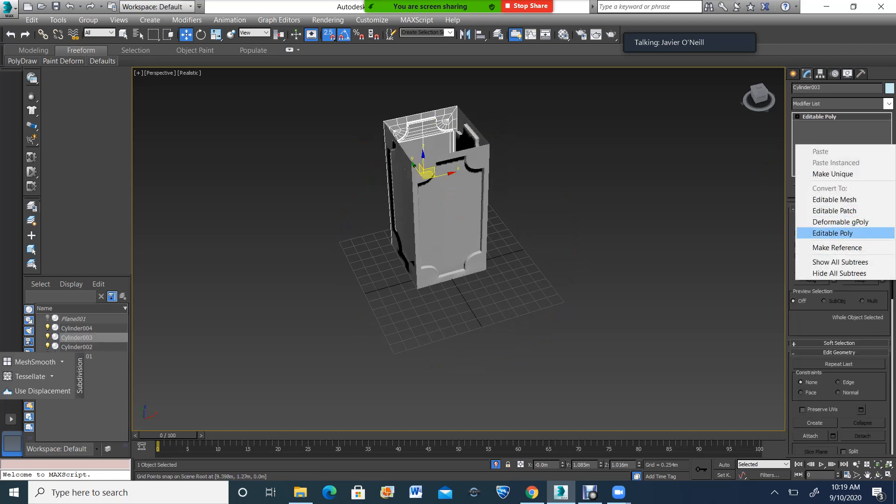
click(833, 233)
click(465, 132)
right_click(796, 146)
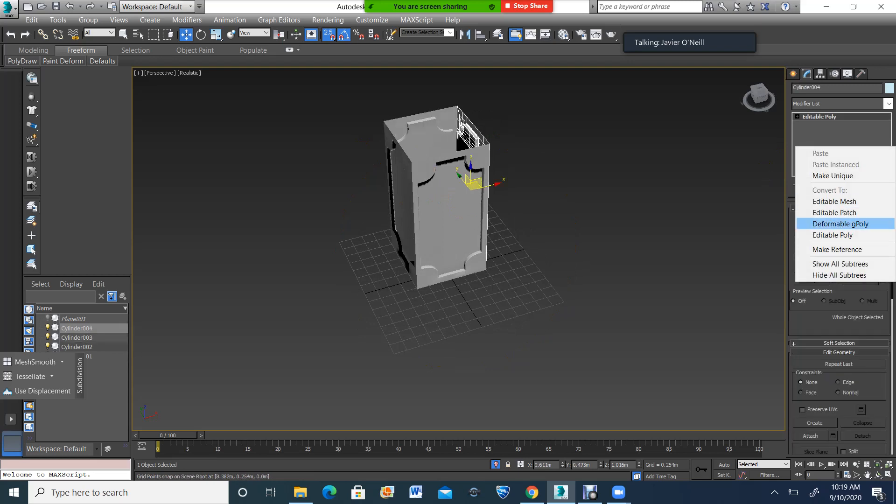
click(832, 235)
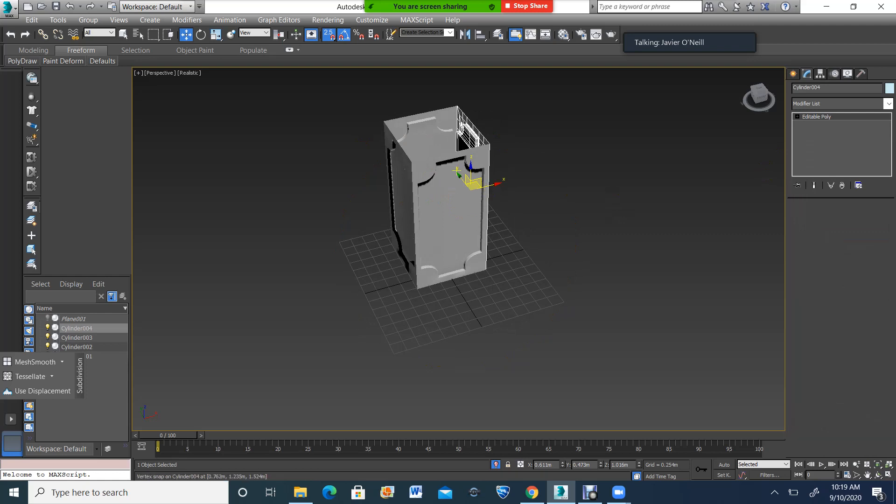
Attach the left, back and right panels to the front panel, Cylinder001.
click(451, 195)
click(811, 436)
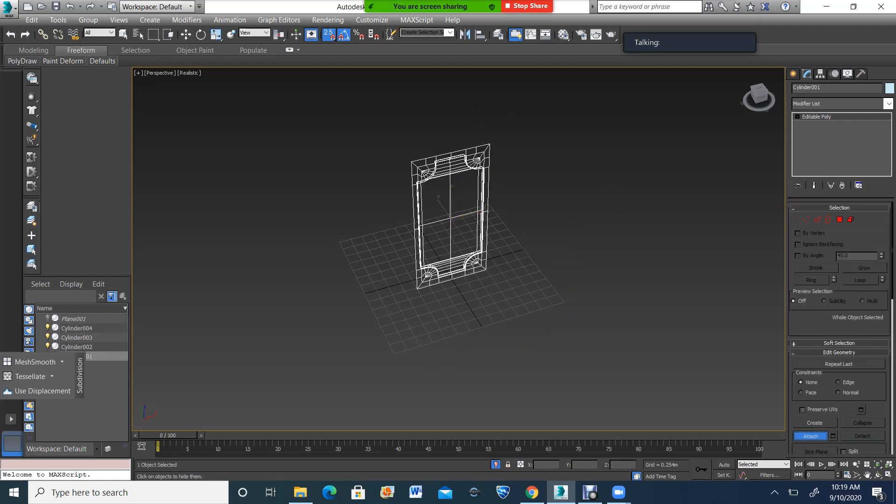
click(404, 185)
click(428, 140)
click(468, 138)
Select all vertices of the combined box and weld them with a 0.003 m threshold.
key(1)
key(w)
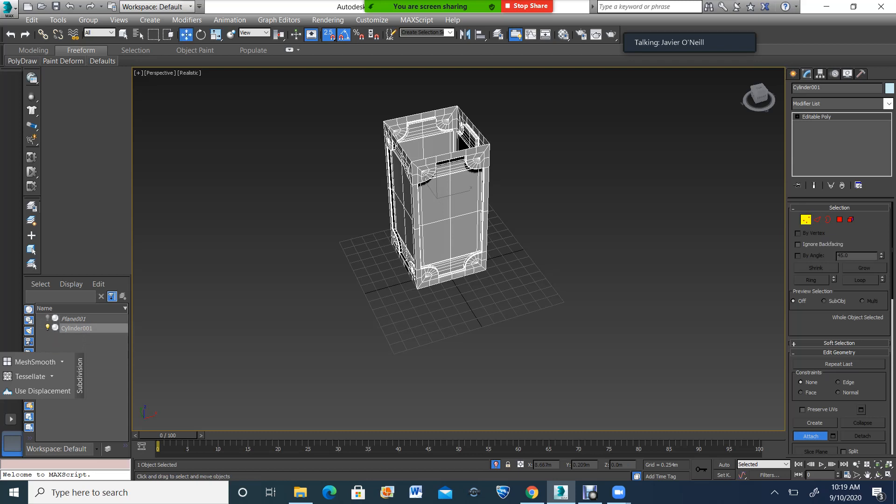
click(351, 88)
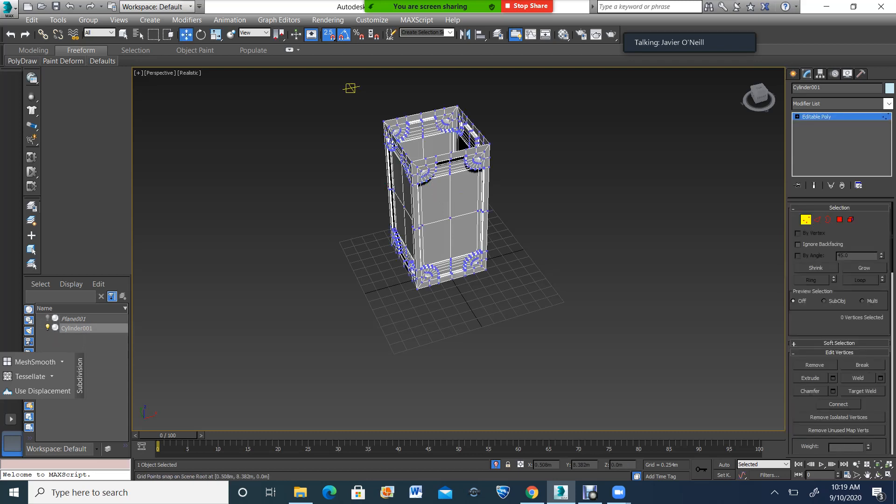
drag(596, 363, 596, 363)
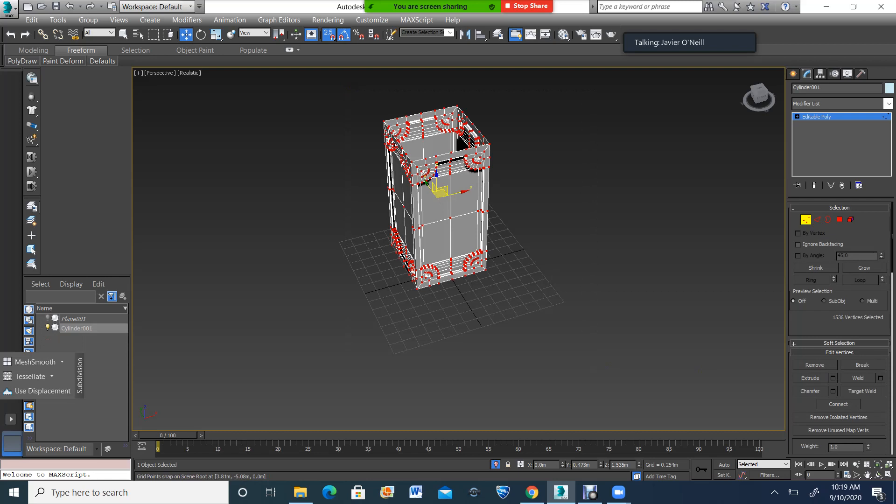
click(881, 378)
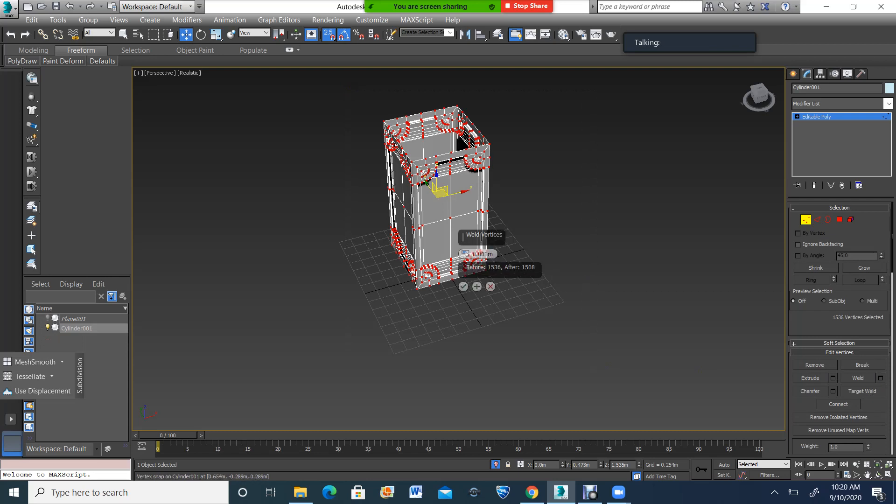
click(463, 287)
click(495, 304)
Select the open borders around the top and bottom of the welded box.
click(840, 220)
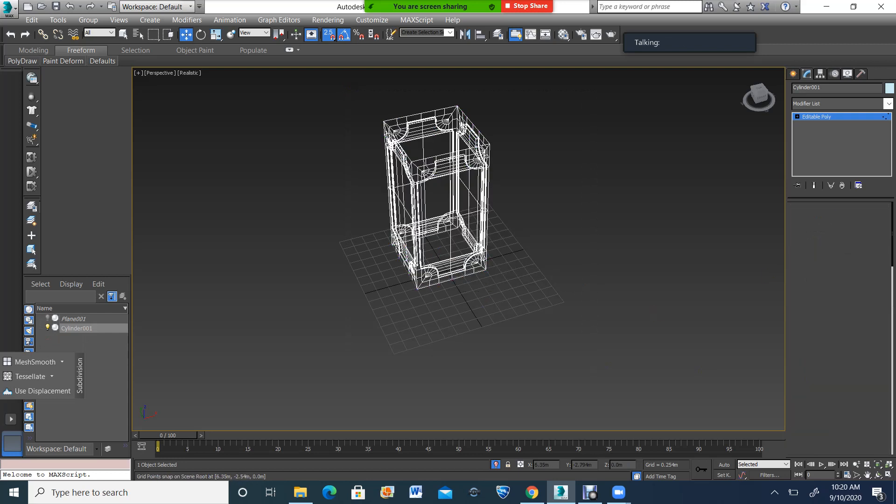
key(3)
click(300, 165)
drag(572, 326, 573, 326)
scroll(439, 136, up, 5)
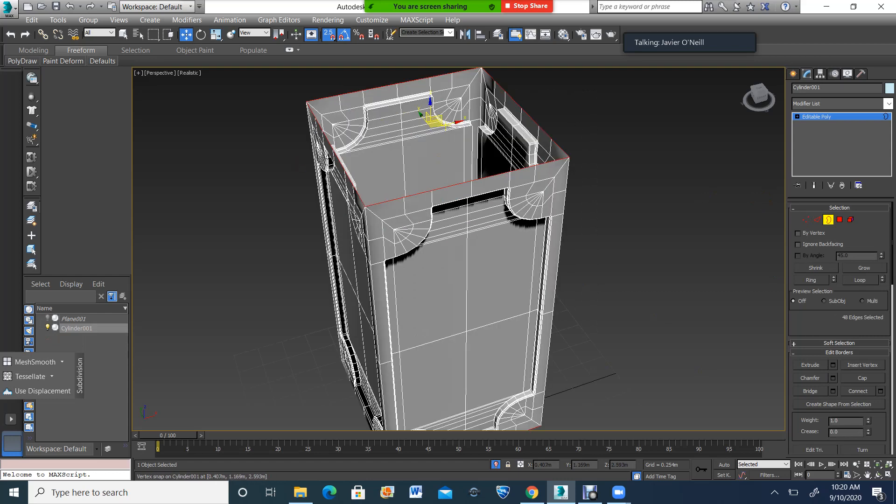
Inspect the box's open top rim and switch to edge editing with the Move tool active.
click(878, 474)
scroll(467, 262, down, 3)
drag(476, 276, 444, 260)
scroll(432, 159, up, 3)
drag(432, 159, 438, 178)
scroll(430, 175, up, 2)
scroll(429, 175, down, 2)
key(2)
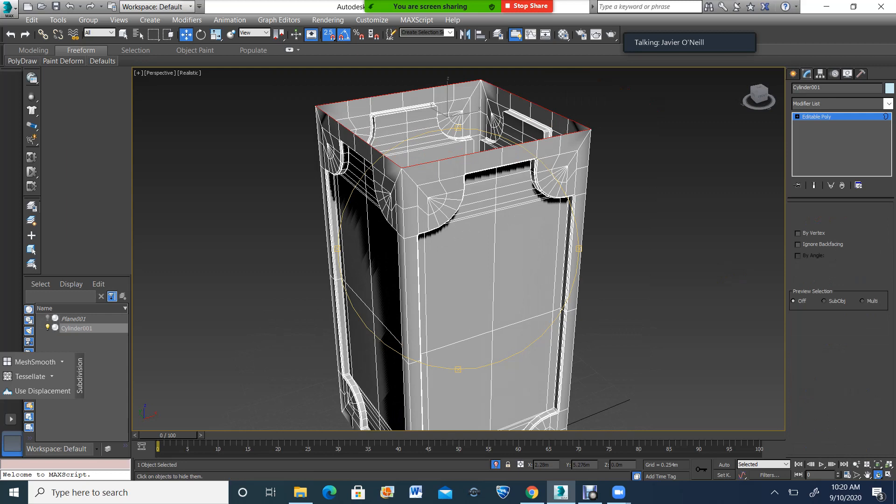
key(w)
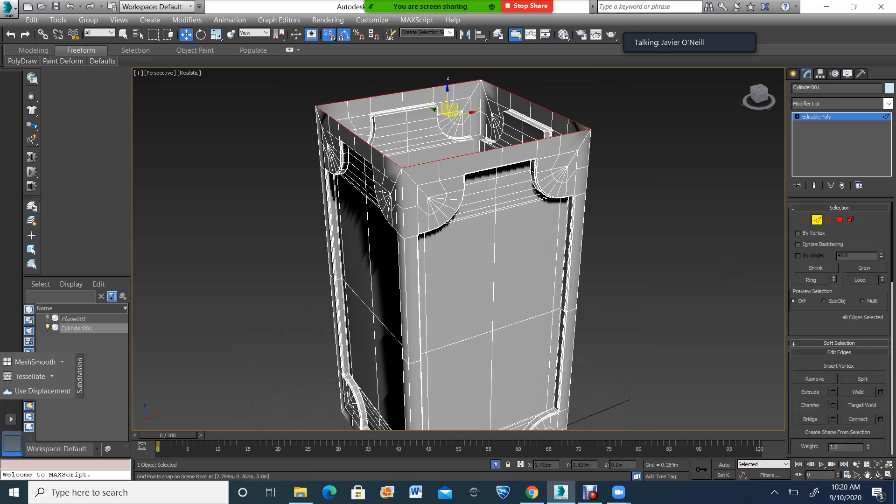
Try to raise the selected top and bottom borders slightly in the Front view, and undo it.
click(888, 474)
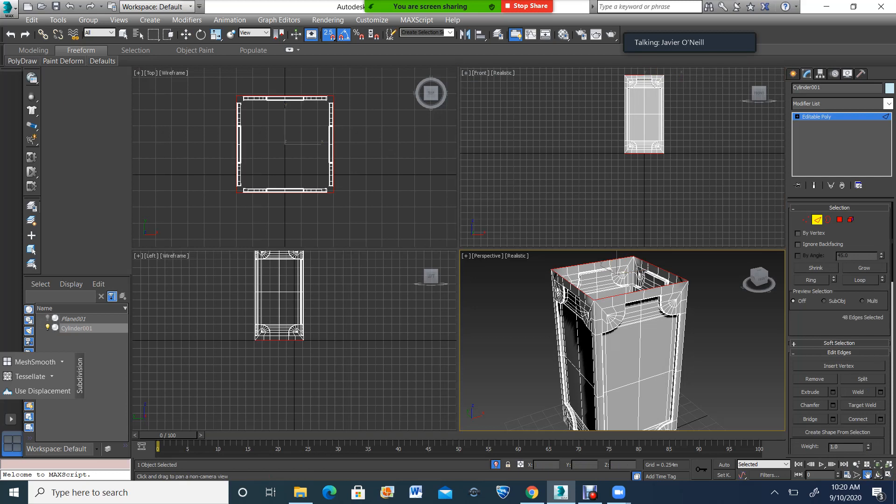
scroll(651, 75, up, 10)
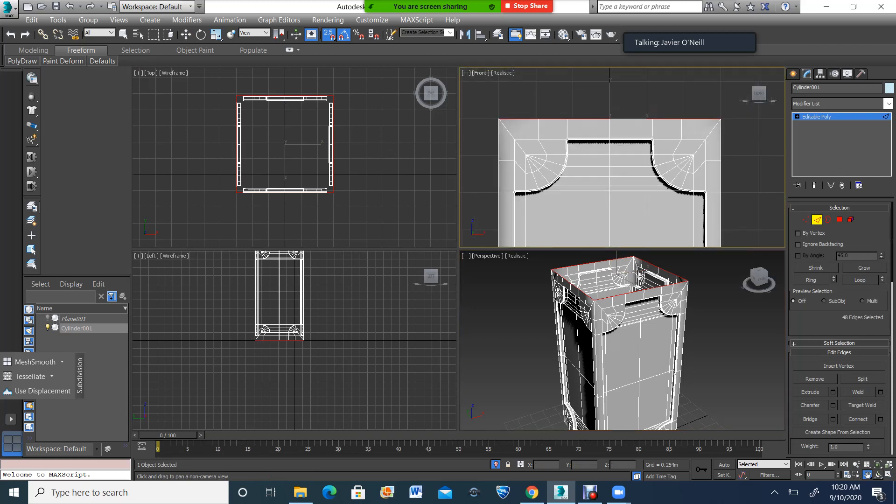
key(w)
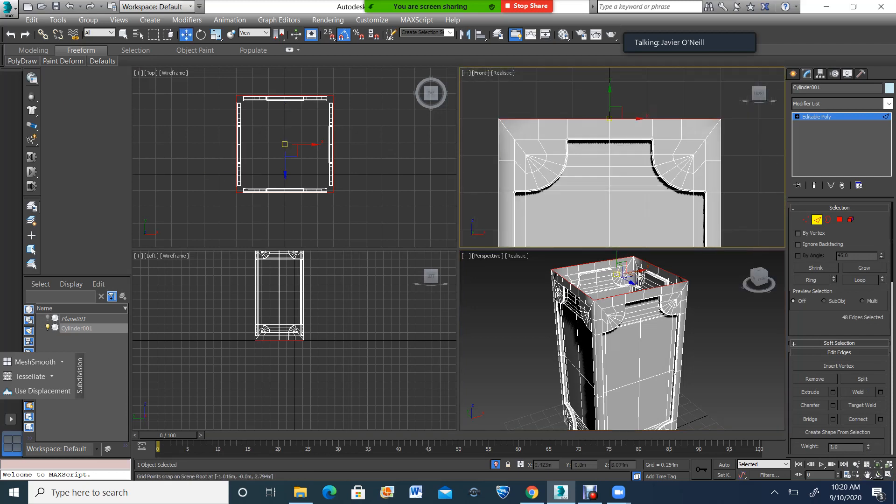
drag(610, 119, 609, 117)
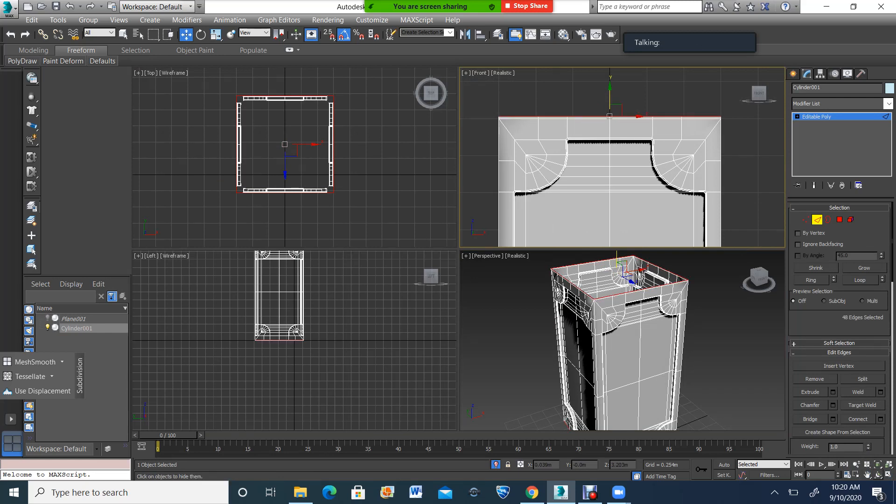
scroll(616, 154, down, 3)
middle_drag(616, 224, 616, 107)
scroll(616, 154, up, 1)
scroll(677, 208, up, 2)
key(ctrl+z)
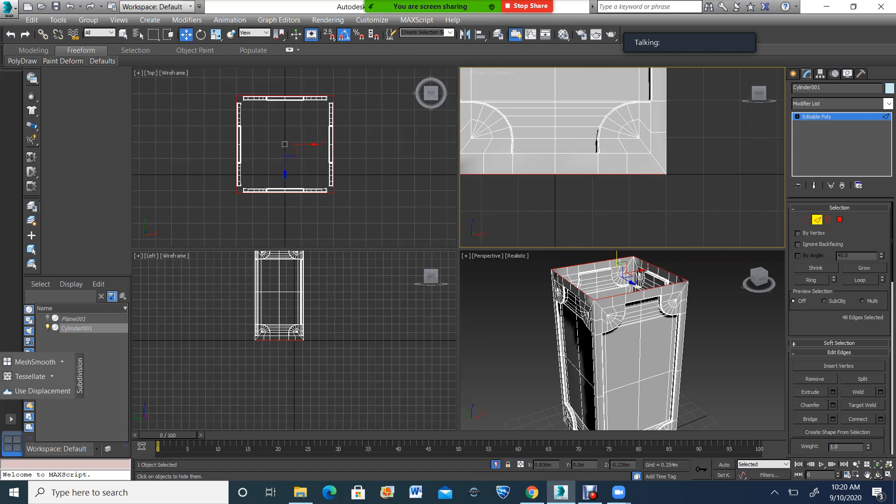
Select only the bottom border and extend it downward by about 0.011 m as a new thin edge strip.
scroll(681, 222, down, 3)
click(760, 235)
click(828, 220)
click(622, 198)
scroll(622, 201, up, 5)
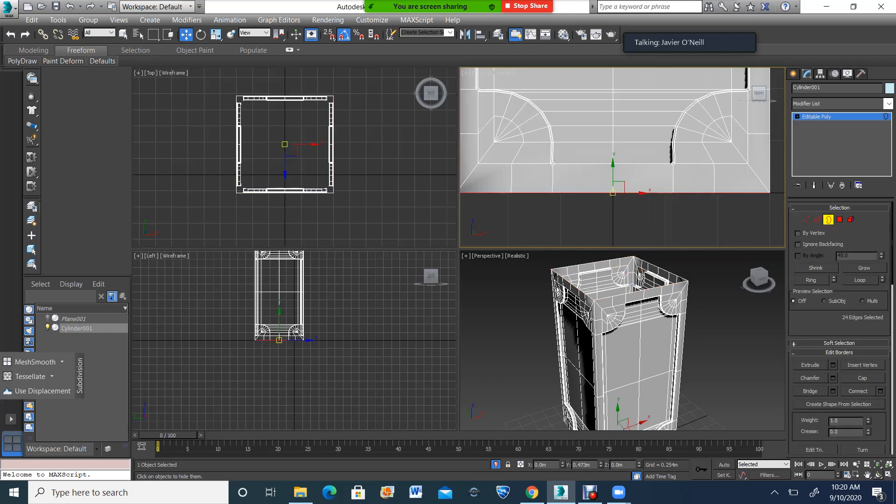
shift+drag(613, 171, 612, 174)
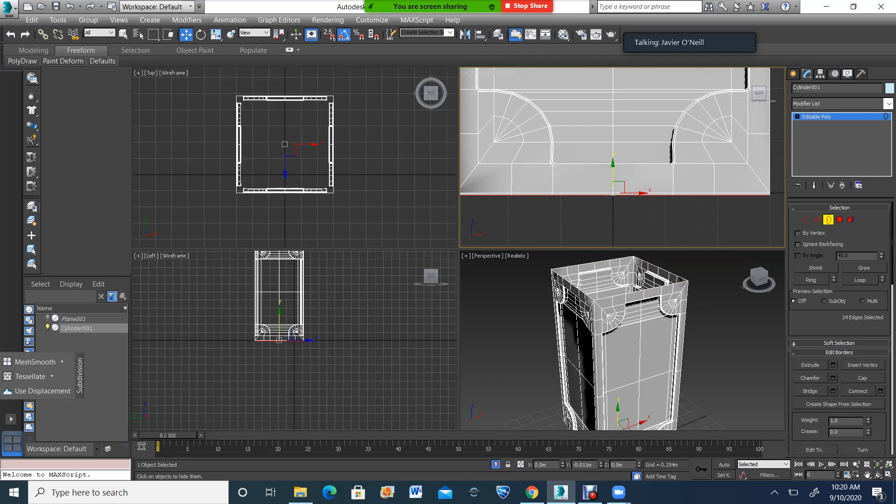
Select the top border, extend it upward by about 0.019 m as a new thin strip, and leave border editing.
scroll(616, 192, down, 10)
scroll(616, 144, up, 4)
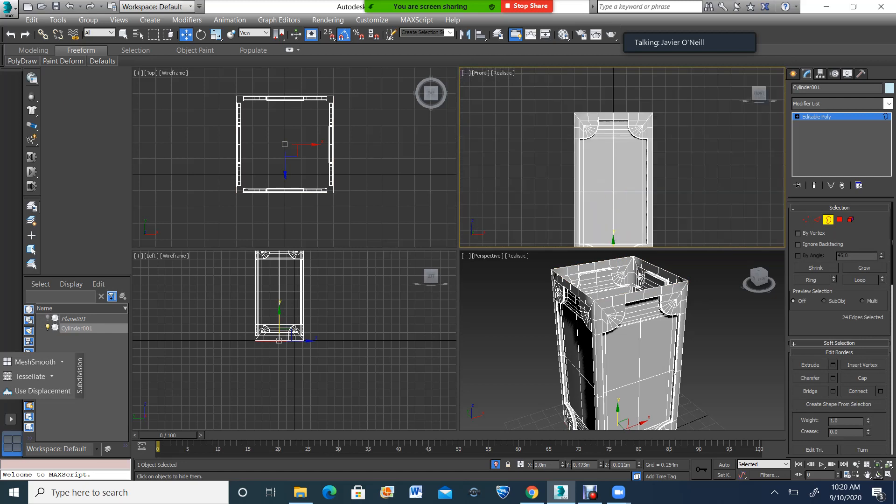
click(614, 112)
scroll(614, 102, up, 5)
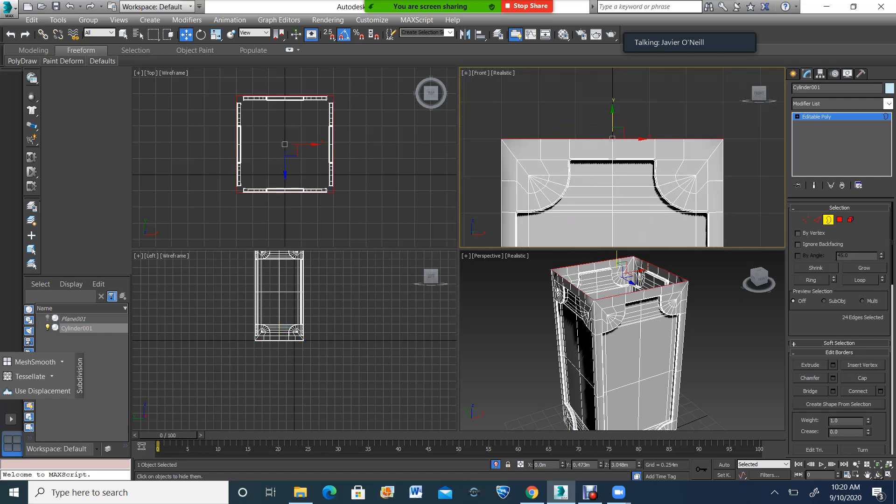
shift+drag(613, 118, 613, 115)
click(828, 219)
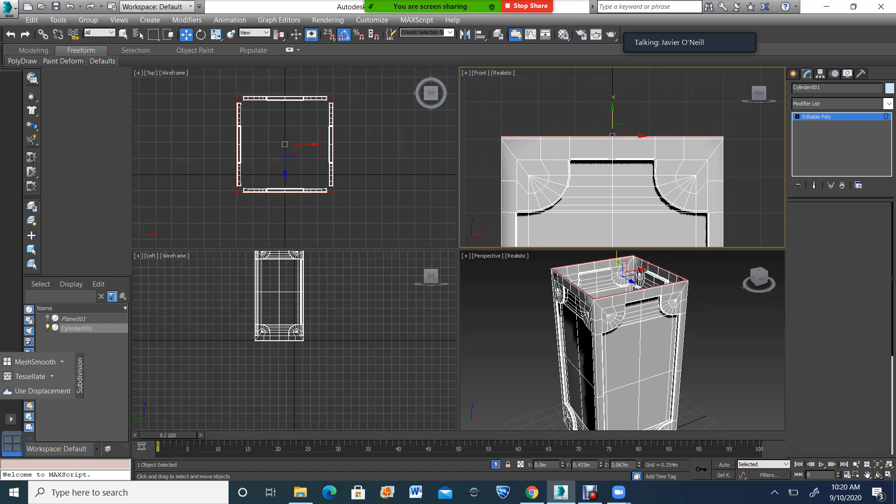
Apply a TurboSmooth modifier to the box.
click(889, 103)
scroll(821, 265, down, 20)
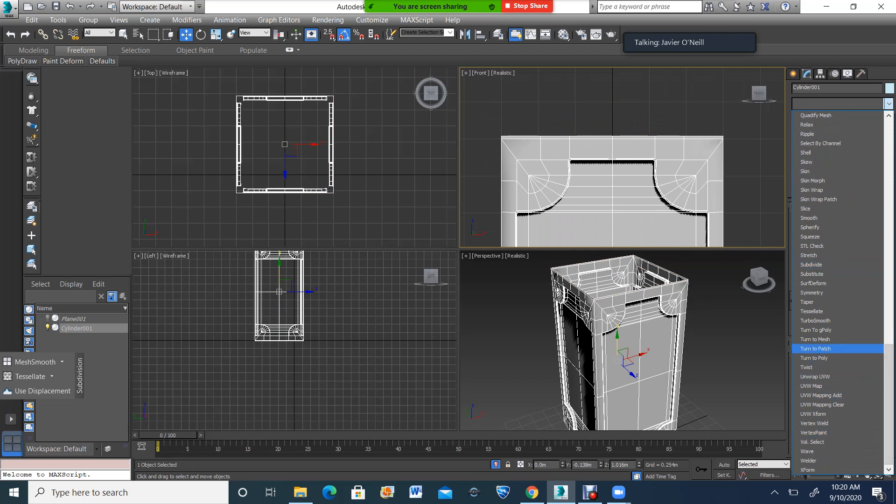
click(815, 321)
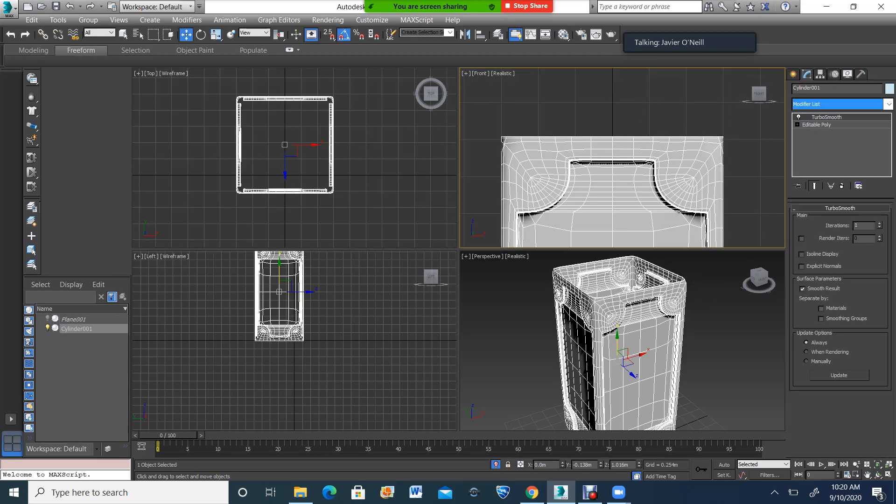
middle_drag(621, 354, 606, 326)
middle_drag(672, 373, 663, 364)
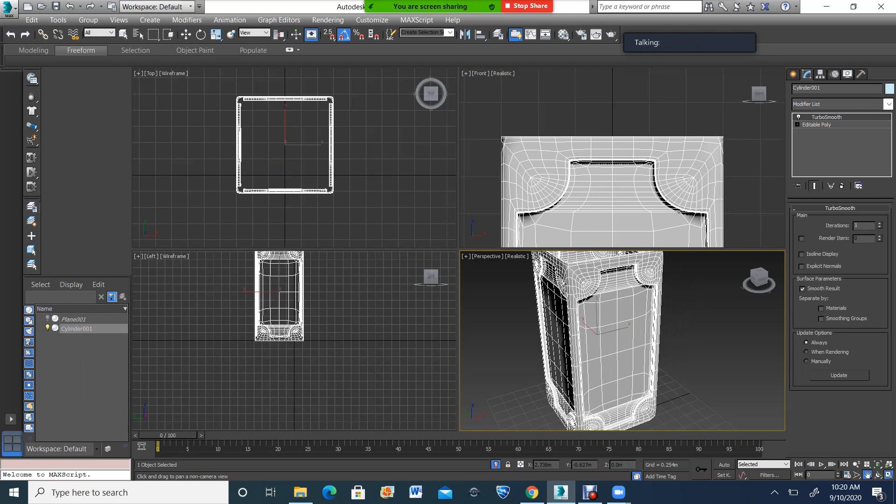
Examine the smoothed box's corners, rims and recessed panels from several sides in an enlarged Perspective view with nothing selected.
click(888, 475)
click(878, 475)
scroll(495, 280, down, 3)
drag(495, 280, 476, 252)
click(185, 35)
click(327, 249)
scroll(342, 260, up, 5)
scroll(602, 269, down, 3)
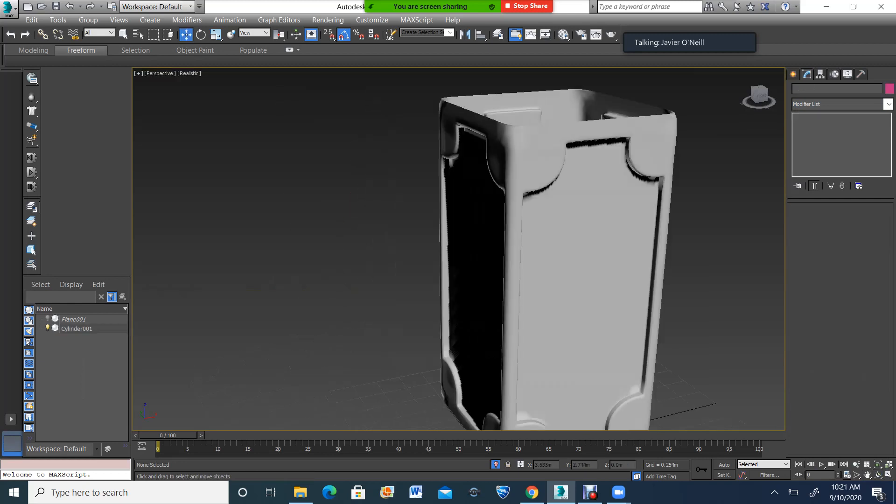
scroll(672, 280, down, 3)
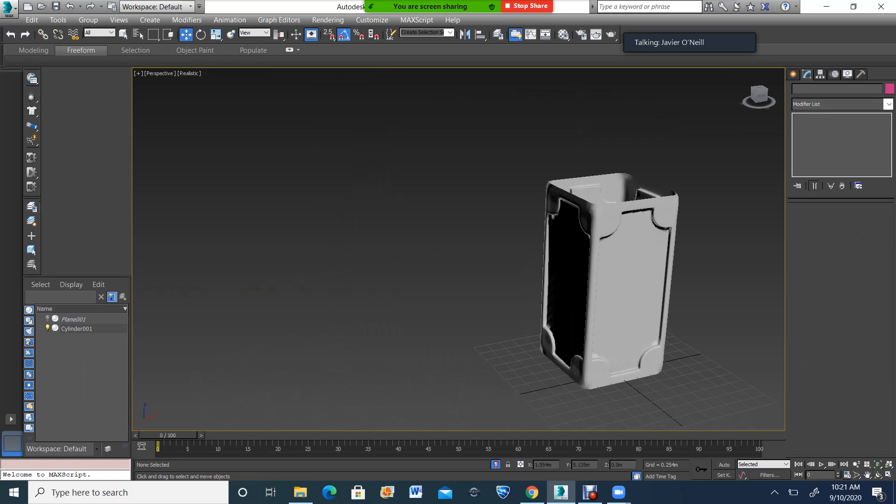
click(878, 475)
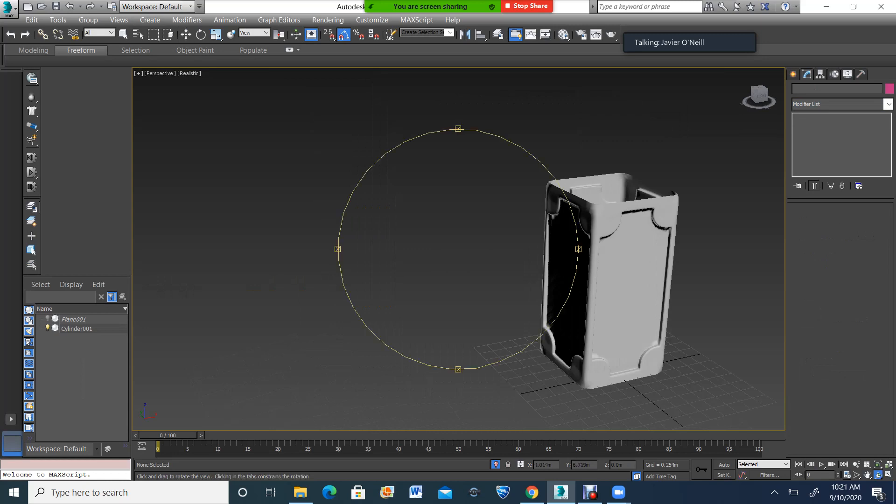
key(z)
drag(495, 290, 560, 267)
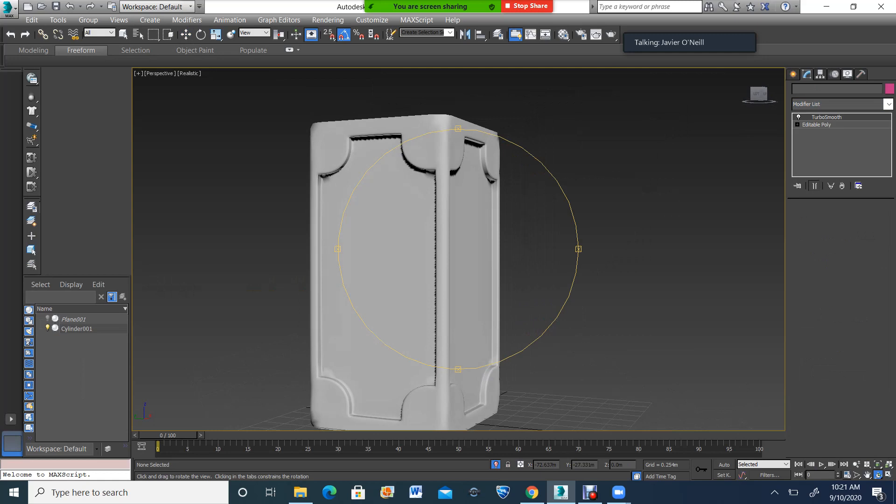
Undo the deselection and the TurboSmooth modifier on the box.
key(ctrl+z)
key(ctrl+z)
drag(485, 263, 452, 301)
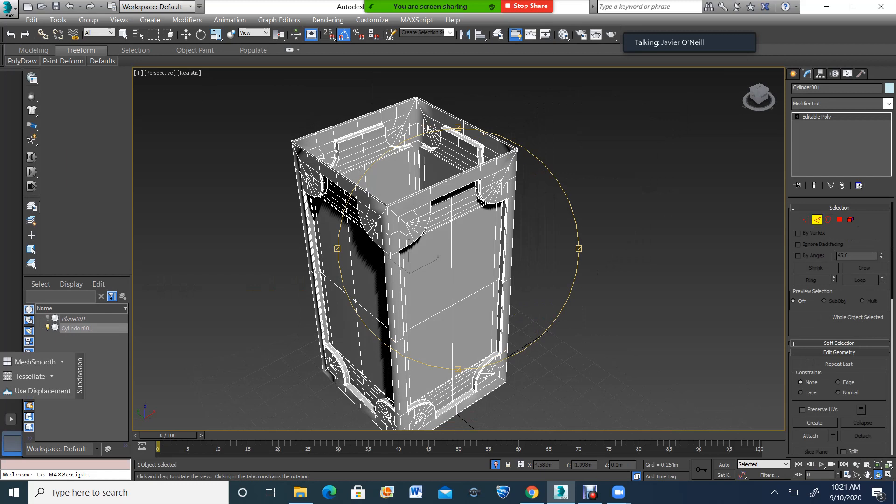
Select the vertical edges at the box's four corners and expand them to full edge loops.
click(388, 227)
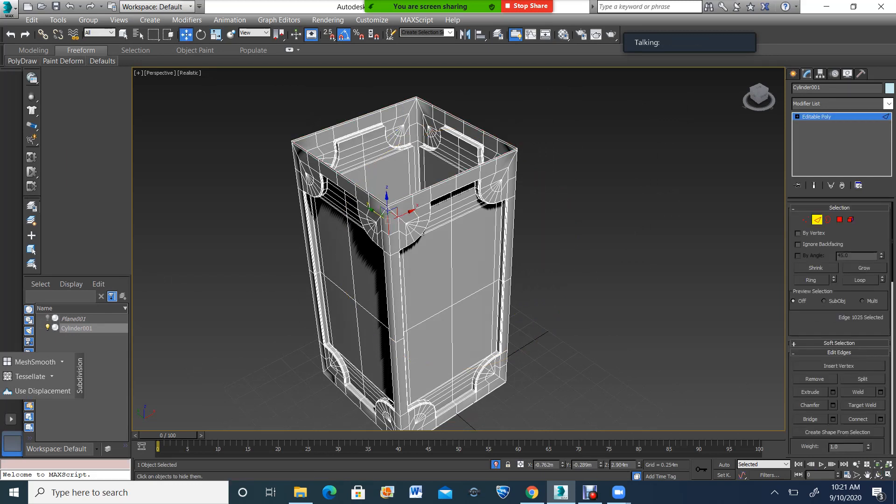
scroll(400, 108, up, 3)
ctrl+click(427, 111)
key(F3)
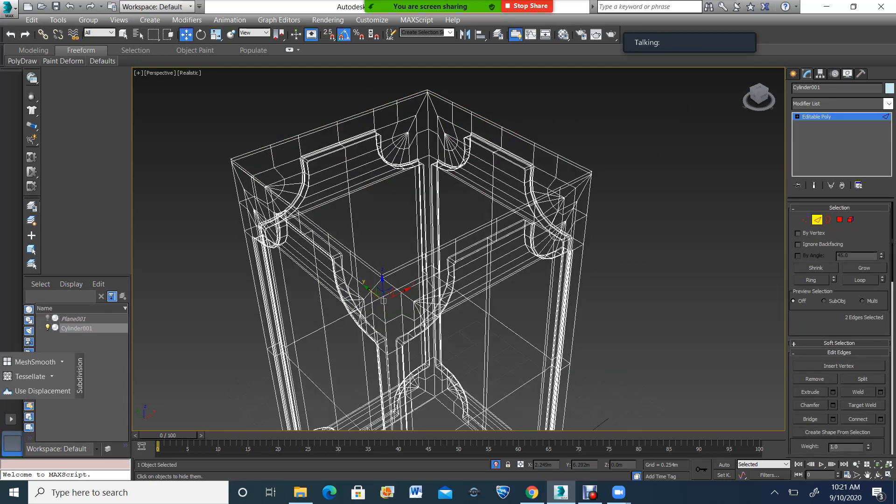
key(F3)
ctrl+click(589, 195)
click(860, 280)
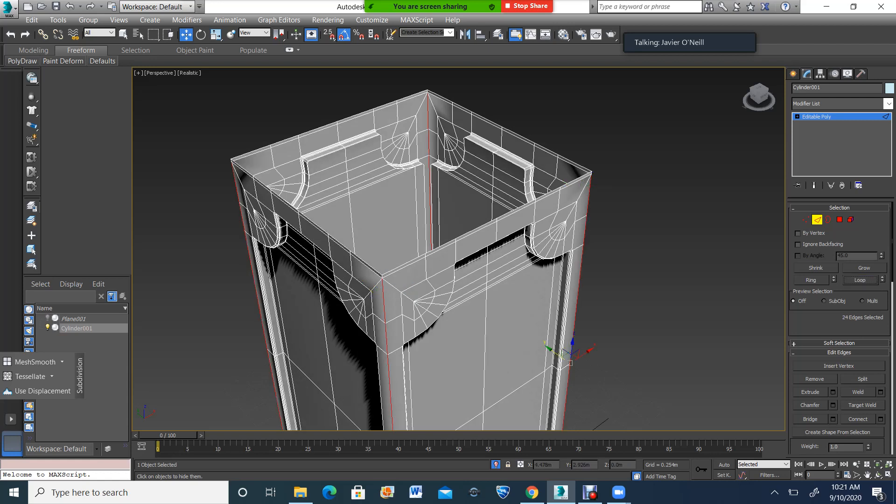
Add the short edge of the top rim strip at the nearest corner to the corner edge selection.
key(z)
scroll(426, 236, down, 2)
scroll(418, 105, down, 3)
scroll(418, 105, up, 6)
scroll(419, 105, down, 2)
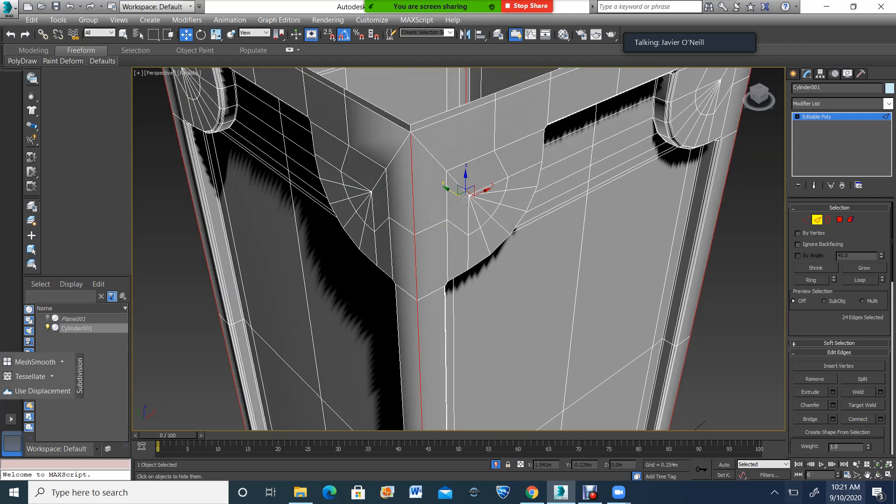
click(877, 475)
scroll(574, 300, down, 3)
drag(551, 290, 532, 264)
scroll(462, 140, up, 5)
drag(462, 140, 495, 168)
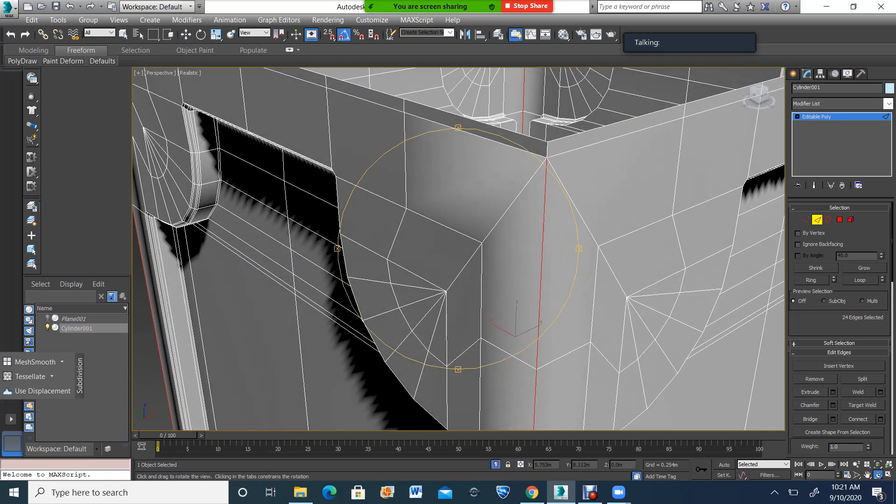
click(186, 34)
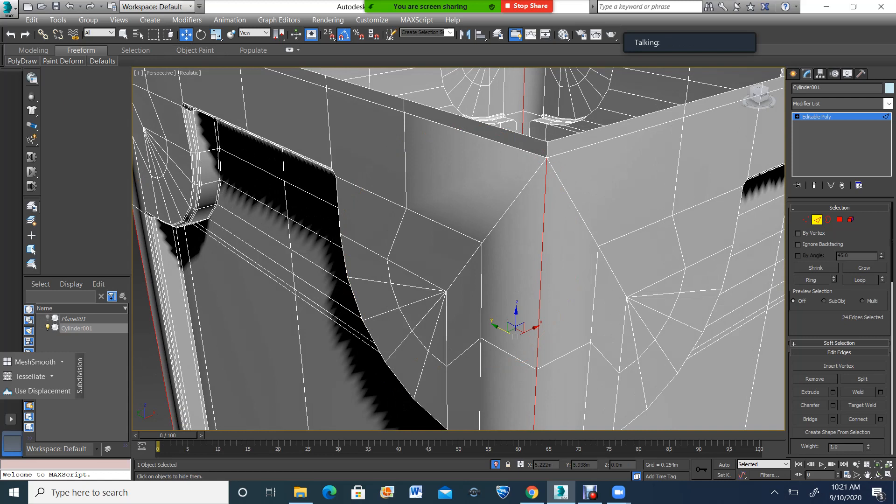
ctrl+click(547, 150)
Add the short edge of the bottom rim strip below the same corner to the edge selection.
scroll(551, 170, down, 4)
scroll(303, 75, down, 3)
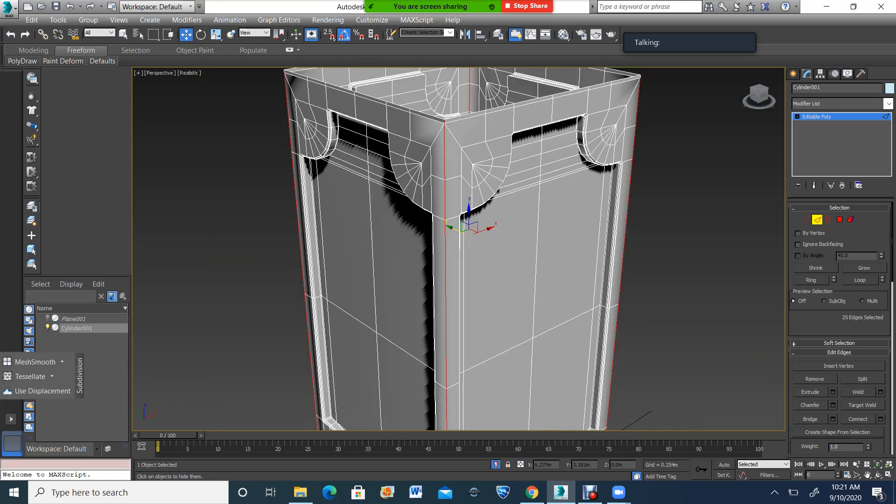
scroll(646, 164, down, 4)
scroll(569, 233, down, 4)
scroll(581, 368, up, 6)
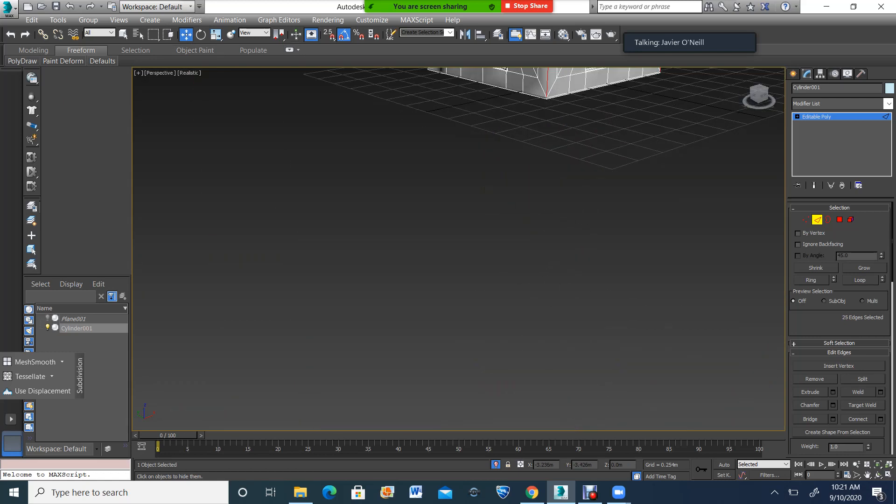
middle_drag(579, 135, 558, 217)
scroll(557, 214, up, 4)
middle_drag(495, 92, 495, 202)
scroll(495, 202, up, 5)
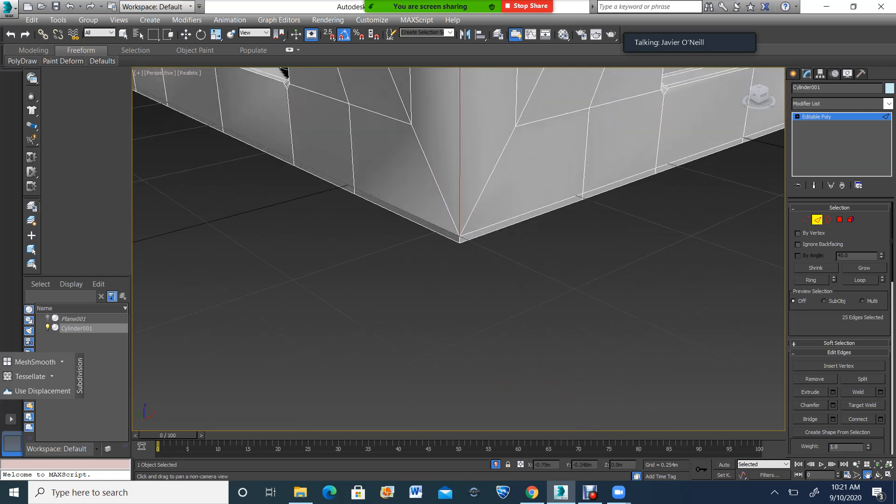
key(w)
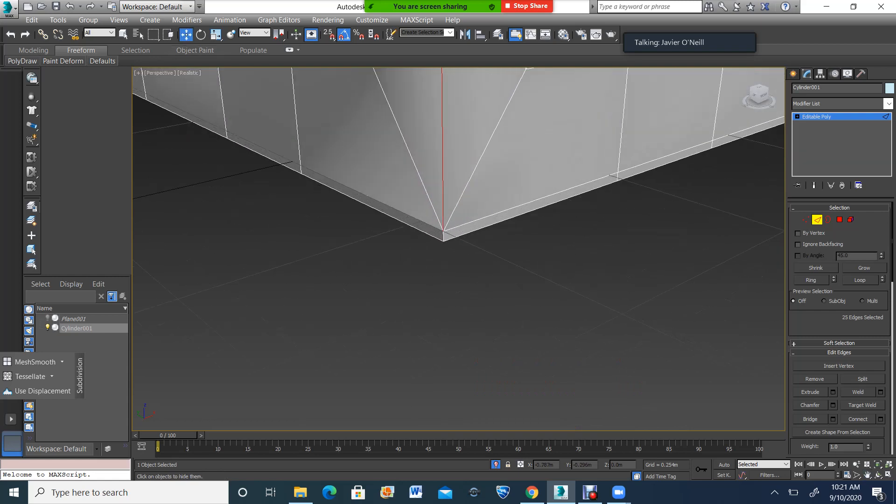
ctrl+click(444, 237)
Add the short bottom strip edge at the adjacent corner of the box to the edge selection.
scroll(444, 236, down, 8)
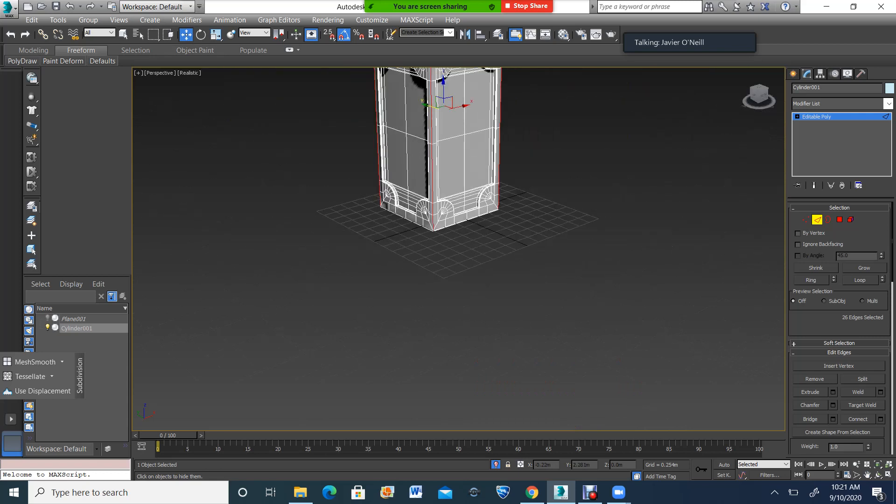
scroll(368, 187, up, 3)
alt+middle_drag(482, 227, 455, 213)
scroll(514, 324, up, 2)
alt+middle_drag(513, 324, 517, 309)
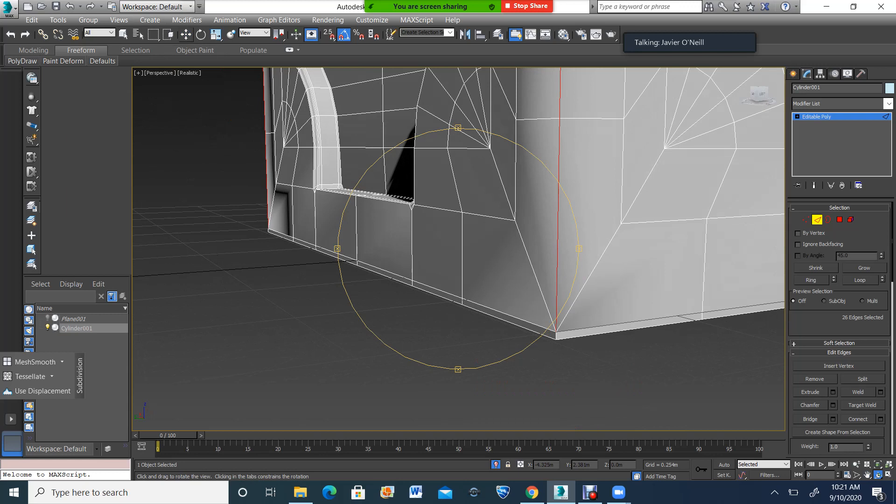
key(w)
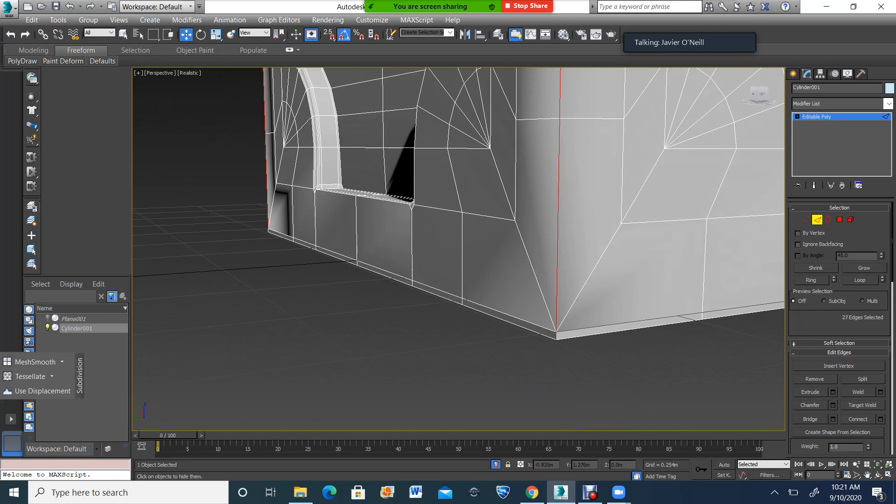
Add the short bottom strip edge at the box's third corner to the edge selection.
scroll(511, 334, down, 5)
alt+middle_drag(511, 334, 564, 331)
scroll(565, 332, up, 4)
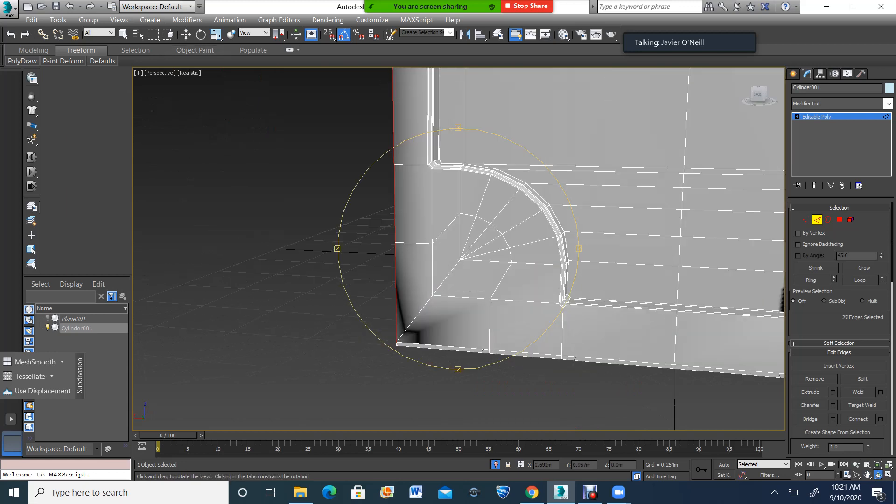
scroll(393, 317, up, 4)
alt+middle_drag(392, 317, 420, 303)
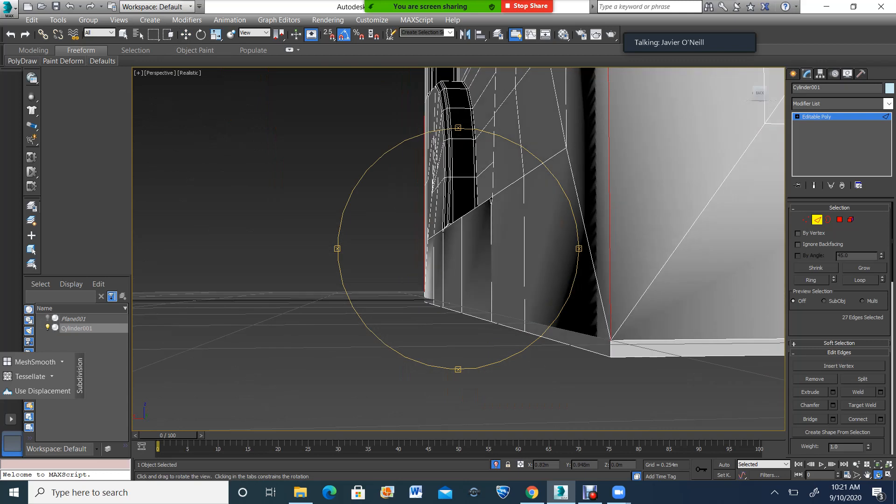
key(F3)
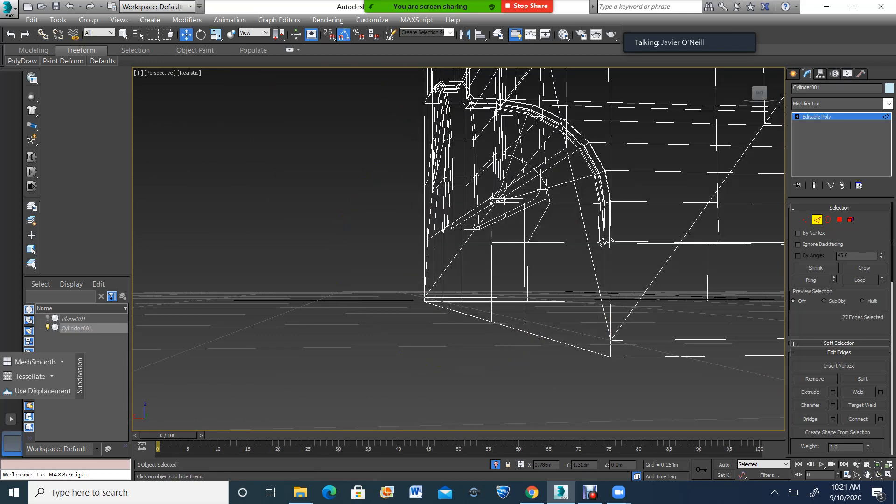
scroll(610, 347, down, 2)
ctrl+click(611, 348)
mouse_move(611, 348)
alt+middle_down()
mouse_move(532, 364)
mouse_move(574, 343)
mouse_move(541, 329)
mouse_move(567, 326)
alt+middle_up()
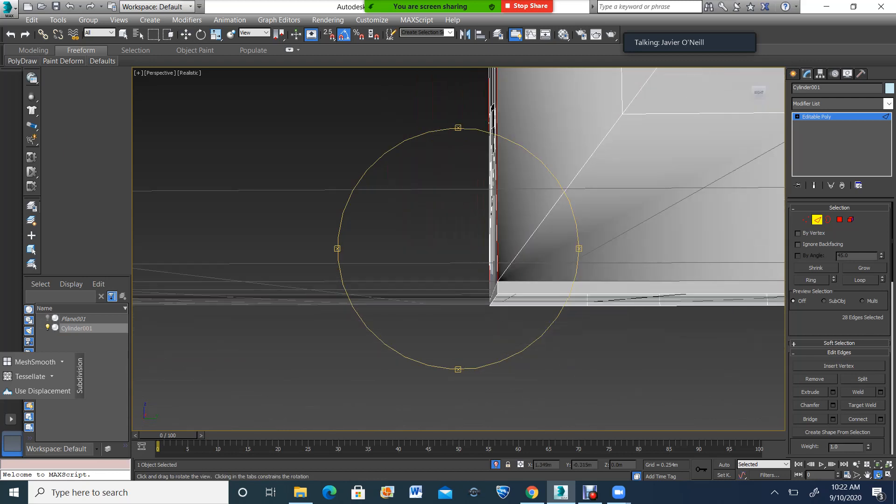
Add the short bottom strip edge at the box's fourth corner to the edge selection.
key(w)
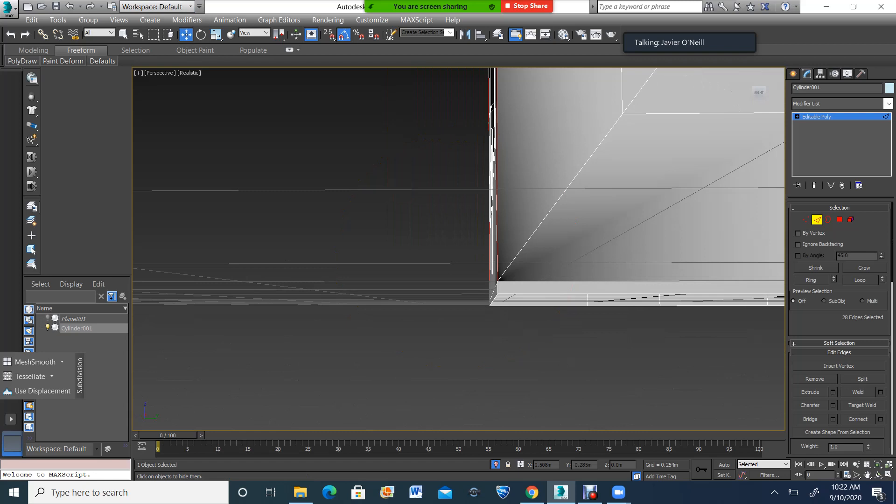
scroll(501, 301, down, 3)
click(878, 474)
drag(401, 276, 518, 345)
scroll(544, 238, down, 8)
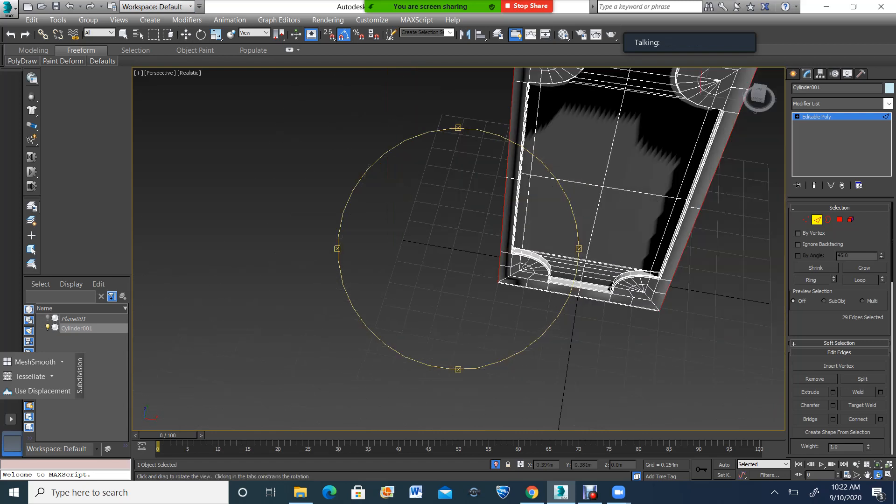
Add the short top rim strip edge at the box's second corner to the edge selection.
key(z)
drag(544, 239, 480, 194)
scroll(490, 163, up, 7)
key(w)
key(F3)
scroll(459, 248, down, 4)
alt+middle_drag(486, 261, 504, 236)
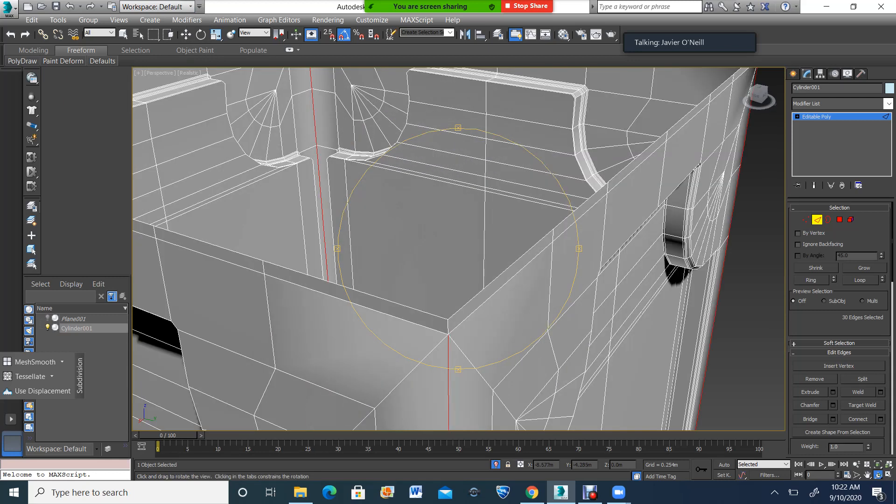
Add the short top rim strip edges at the last two corners to the edge selection.
click(185, 34)
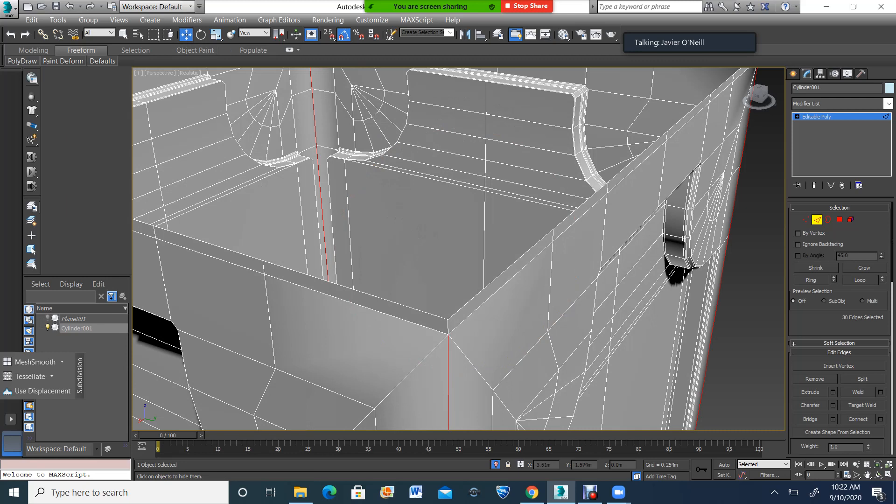
key(ctrl+r)
scroll(449, 290, down, 3)
drag(448, 289, 444, 265)
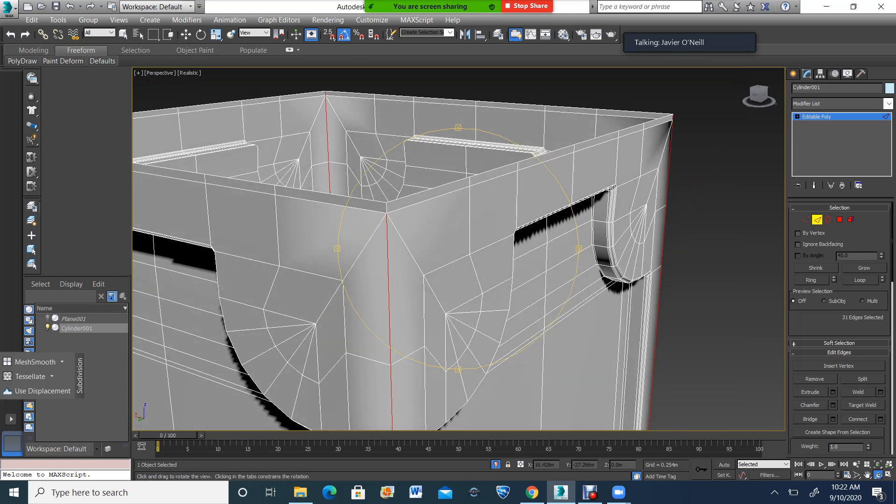
click(186, 34)
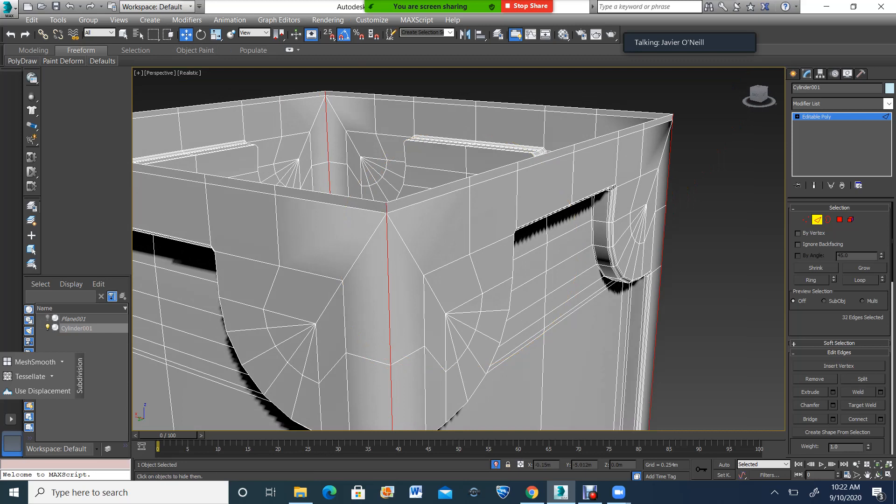
Chamfer the selected corner edges into narrow strips along all four corners and leave edge editing.
click(811, 405)
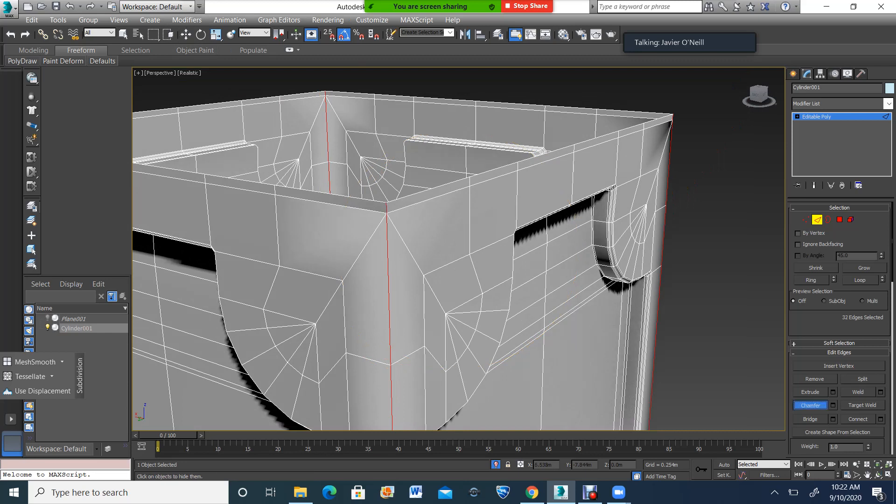
drag(389, 299, 388, 293)
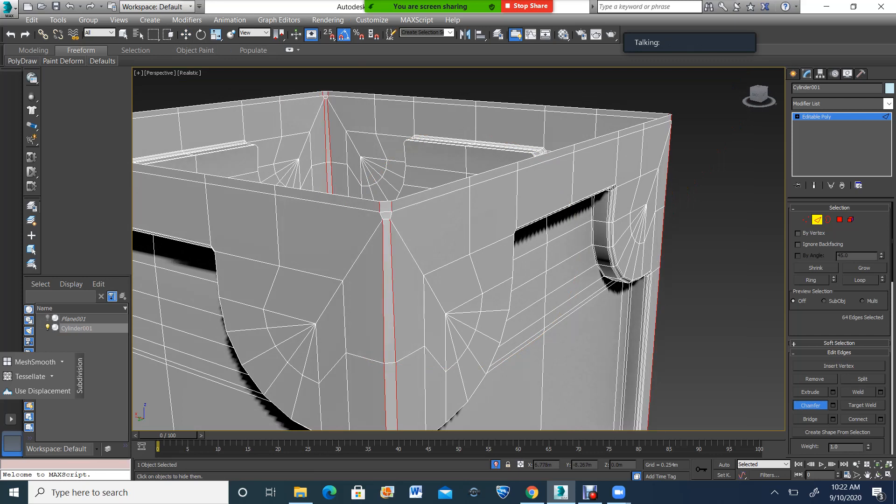
scroll(397, 229, down, 7)
scroll(399, 238, up, 5)
scroll(467, 234, down, 6)
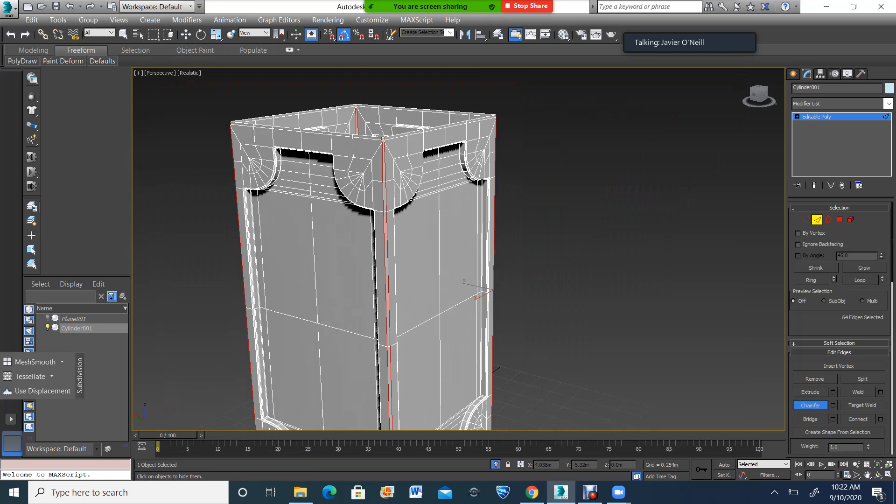
scroll(677, 121, up, 8)
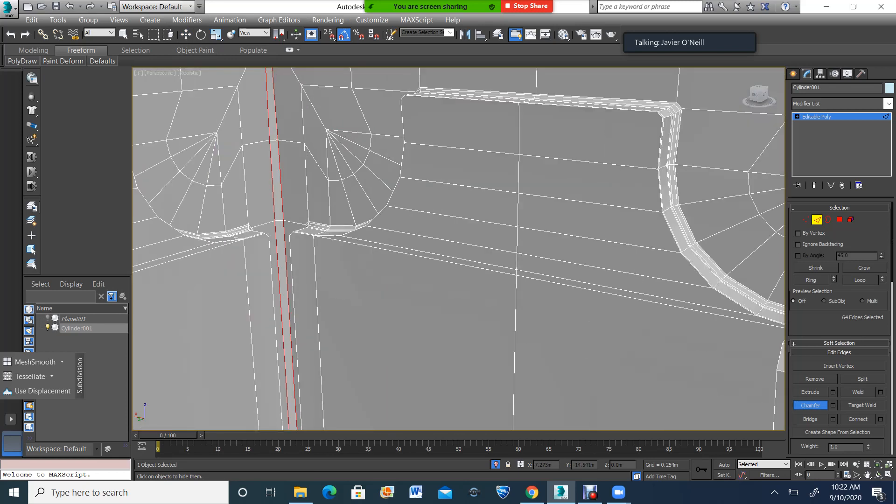
scroll(467, 234, down, 6)
key(2)
key(r)
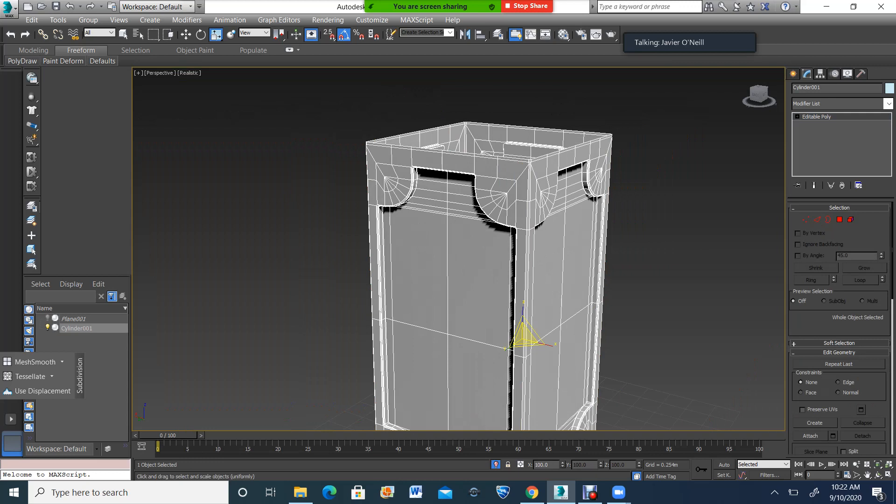
Apply a TurboSmooth modifier to the box and deselect it.
click(889, 104)
drag(889, 161, 890, 387)
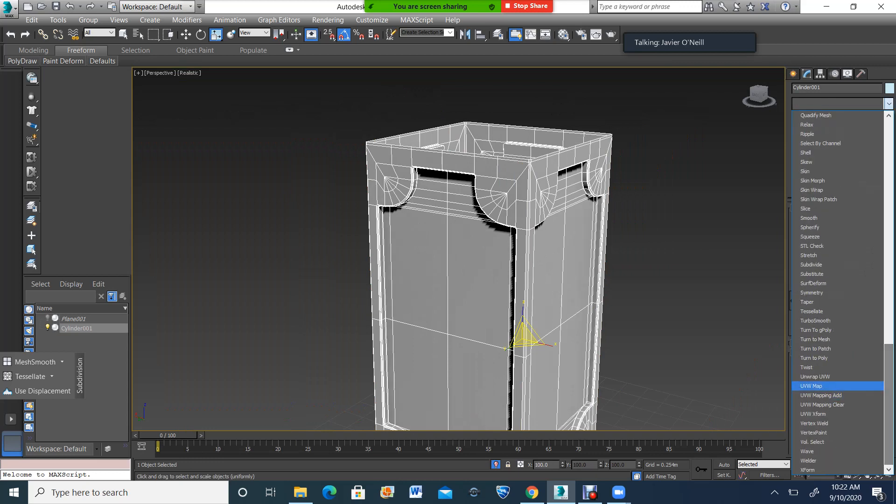
click(816, 321)
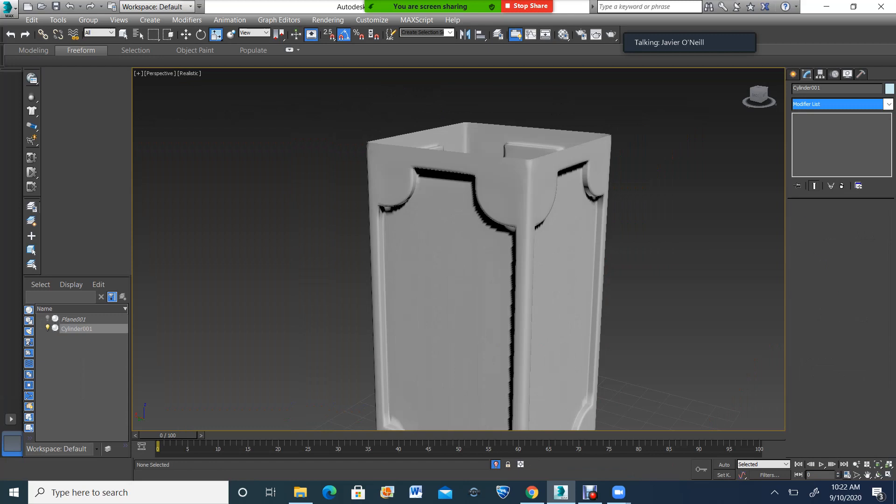
click(654, 282)
Examine the corners and recessed panel outlines of the smoothed box from several sides.
scroll(653, 282, up, 5)
scroll(654, 281, down, 5)
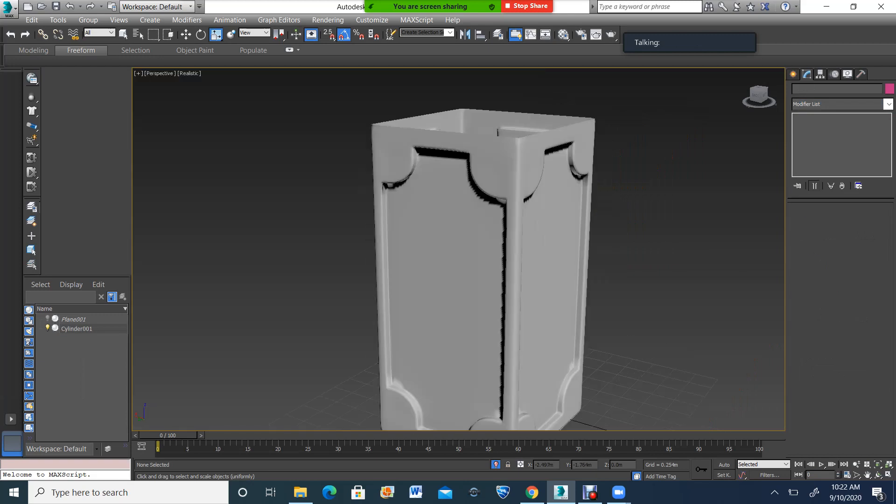
click(879, 475)
drag(455, 275, 368, 266)
scroll(432, 205, up, 6)
mouse_move(431, 210)
mouse_down()
mouse_move(411, 149)
mouse_move(439, 214)
mouse_up()
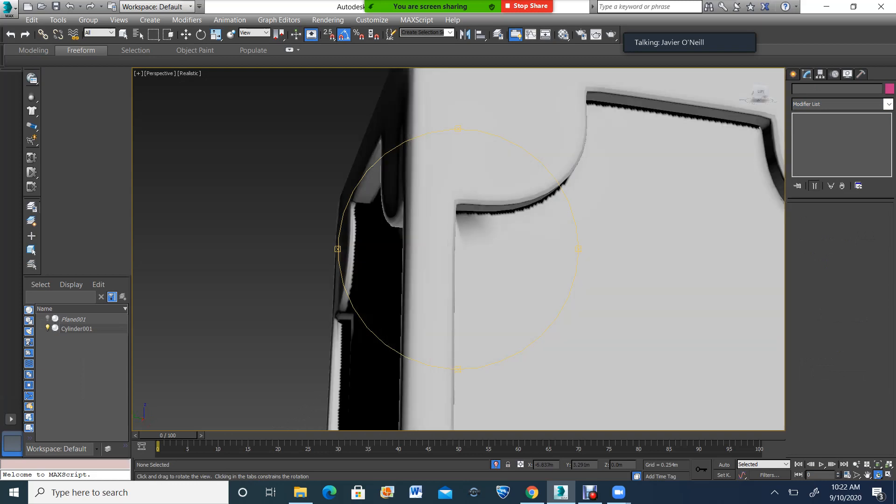
scroll(457, 247, down, 6)
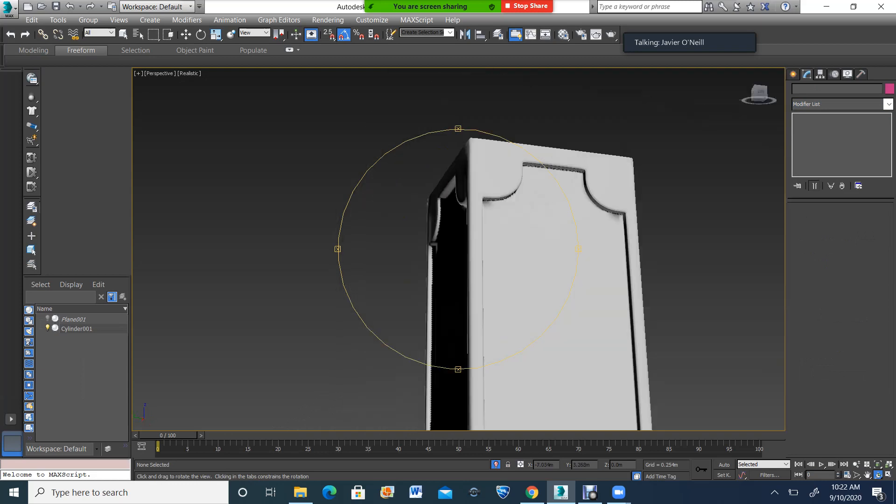
scroll(579, 234, up, 4)
scroll(560, 224, down, 3)
drag(471, 224, 448, 249)
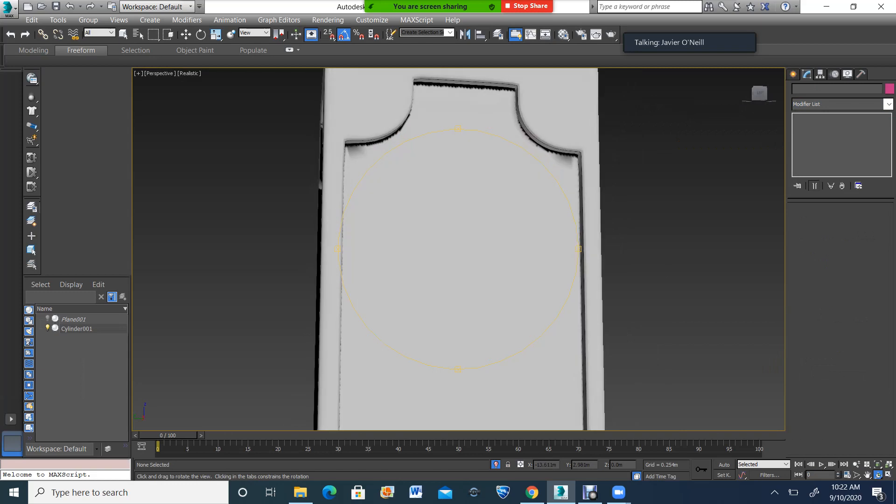
click(448, 250)
Undo the TurboSmooth and switch the box to polygon editing in the four-viewport layout.
key(ctrl+z)
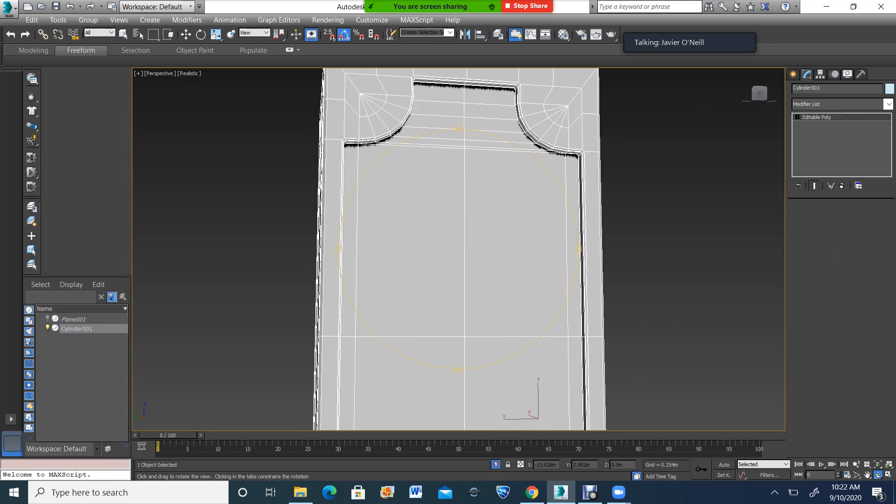
scroll(752, 133, down, 4)
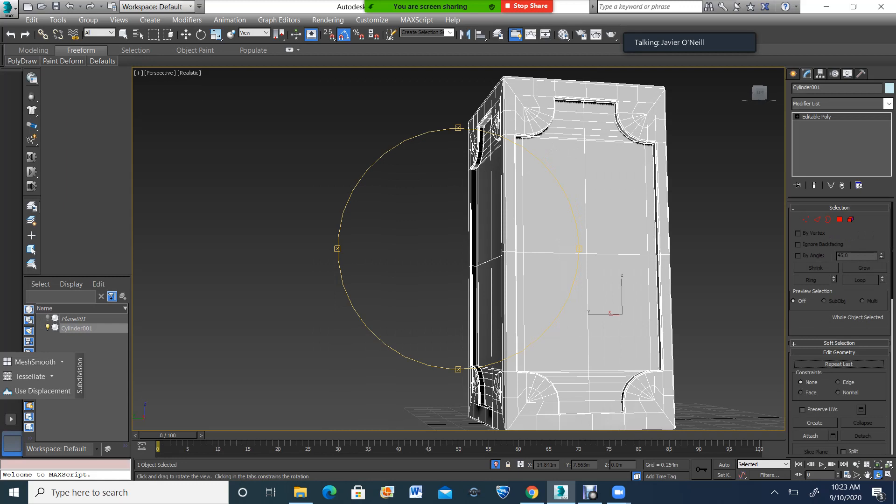
click(839, 219)
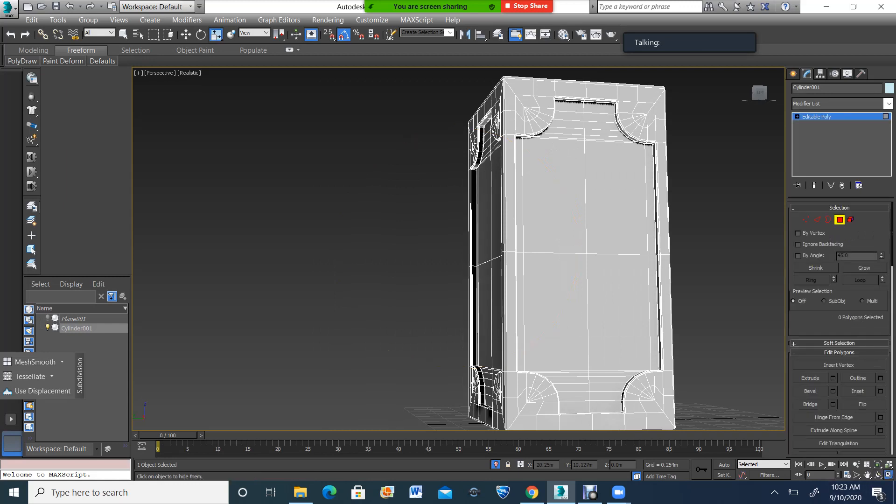
key(alt+w)
click(532, 162)
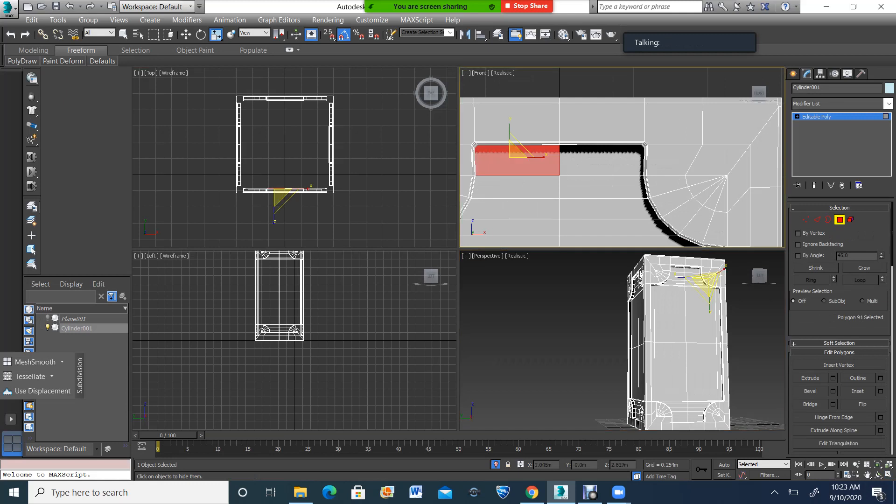
ctrl+click(574, 163)
scroll(572, 164, down, 6)
scroll(555, 226, up, 4)
ctrl+drag(551, 220, 550, 187)
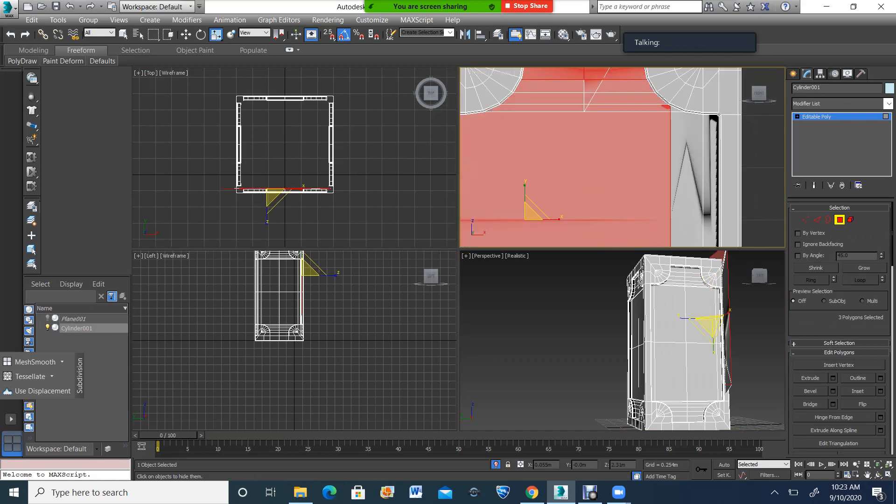
key(ctrl+z)
scroll(579, 183, down, 6)
Clear the polygon selection and region-select the large centre polygons of the front and back panels in the front view.
key(q)
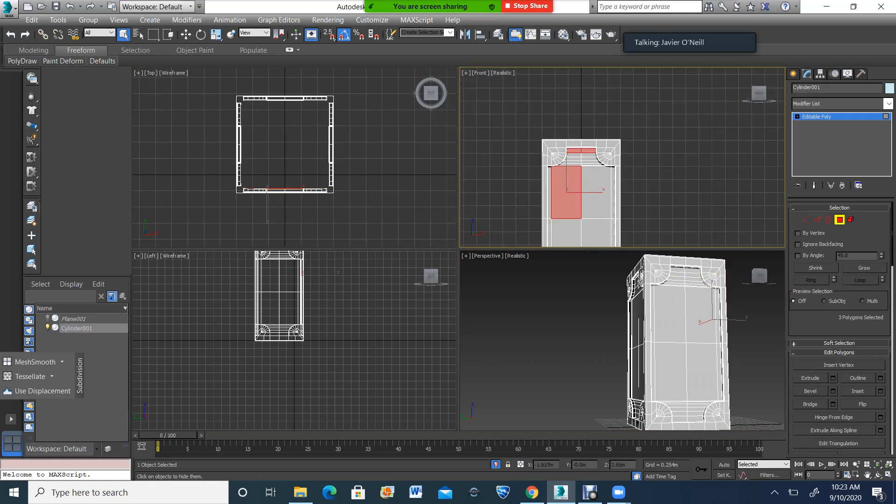
click(513, 180)
scroll(513, 180, up, 3)
scroll(525, 205, down, 5)
middle_drag(546, 238, 525, 187)
scroll(530, 91, up, 2)
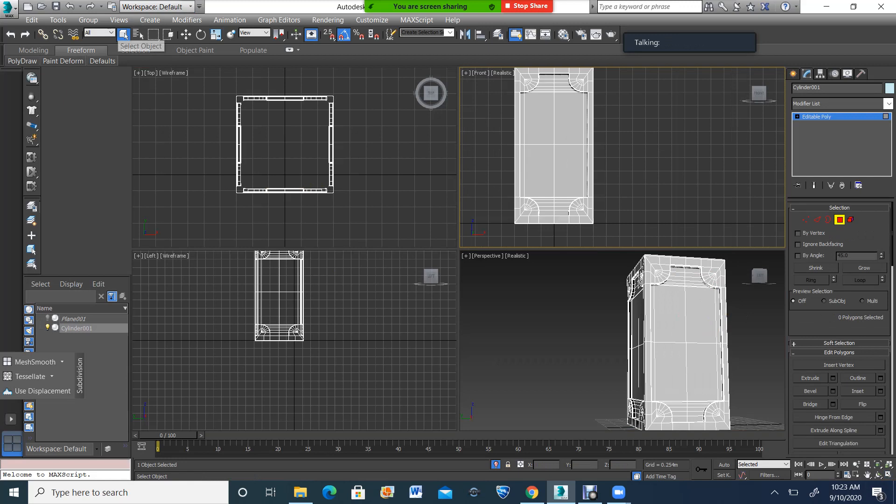
click(542, 169)
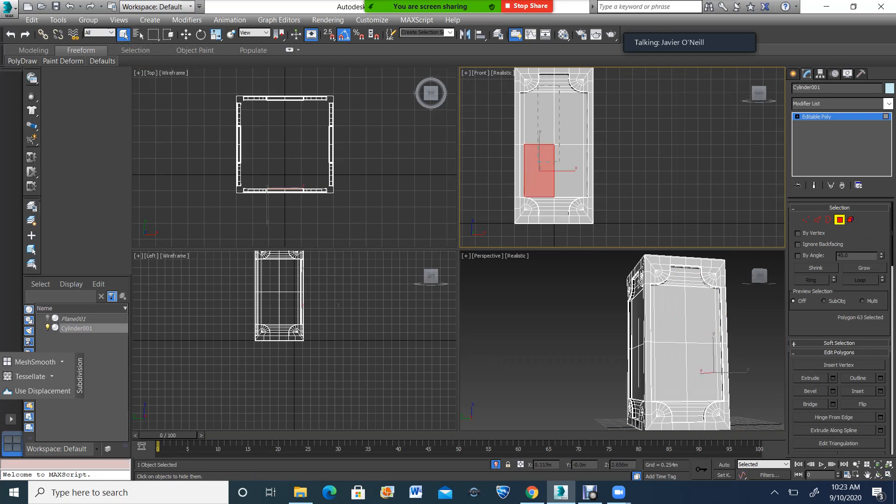
drag(569, 125, 565, 122)
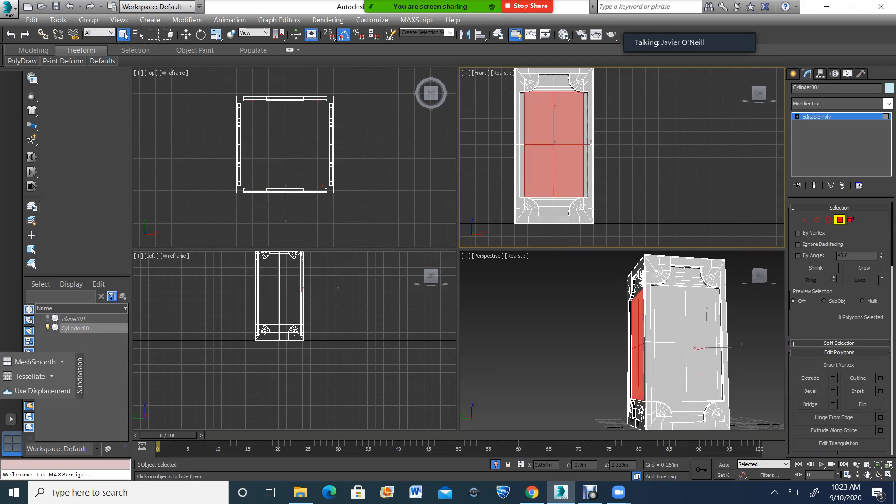
Add the narrow polygons between the rounded corners at both ends of the front and back panels to the selection.
ctrl+drag(559, 78, 559, 76)
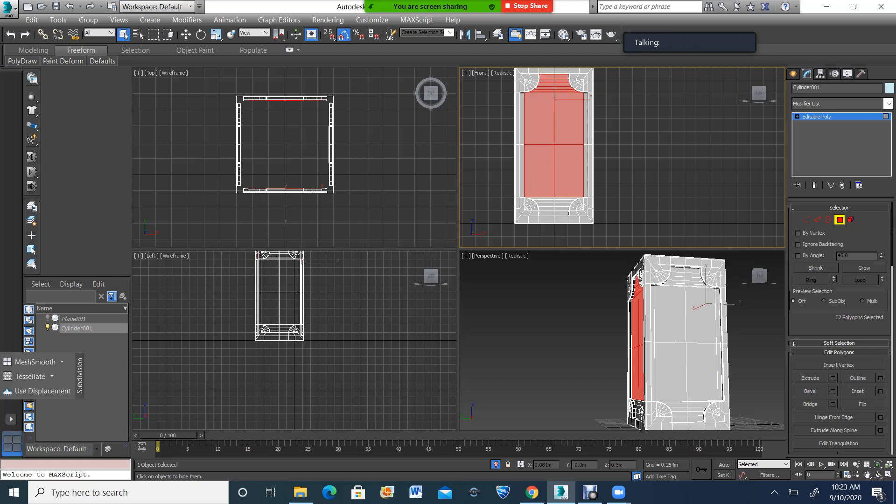
scroll(558, 203, up, 3)
drag(556, 218, 559, 231)
scroll(676, 377, up, 3)
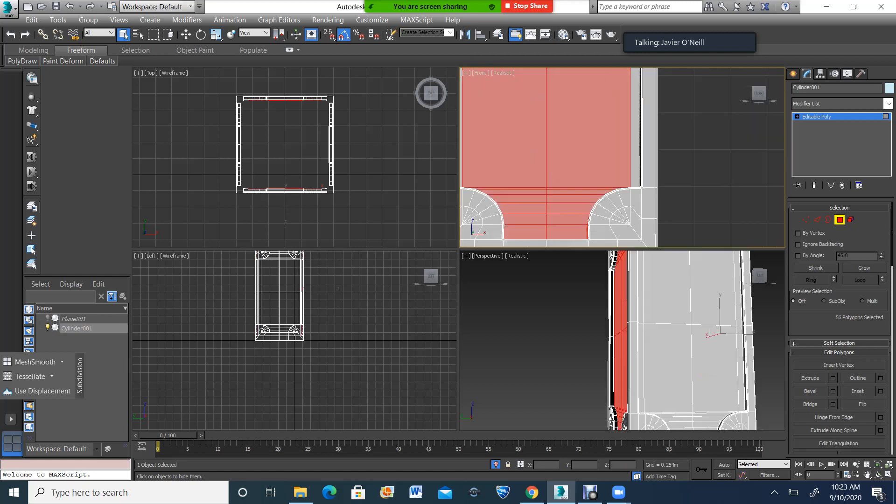
Add the recessed polygons of the left and right side panels, including both narrowed ends, to the selection in the left view.
scroll(251, 290, up, 3)
scroll(292, 303, down, 2)
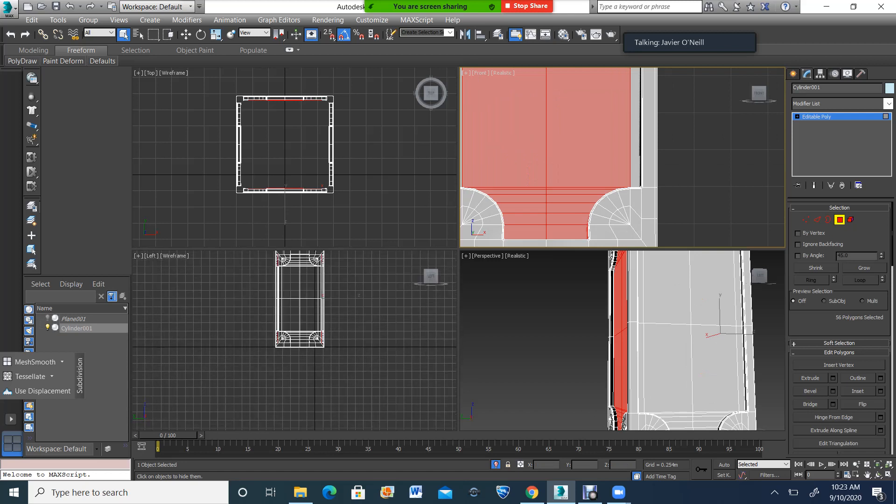
ctrl+click(290, 319)
scroll(292, 377, up, 3)
ctrl+drag(308, 281, 324, 323)
scroll(314, 327, down, 5)
scroll(308, 284, up, 4)
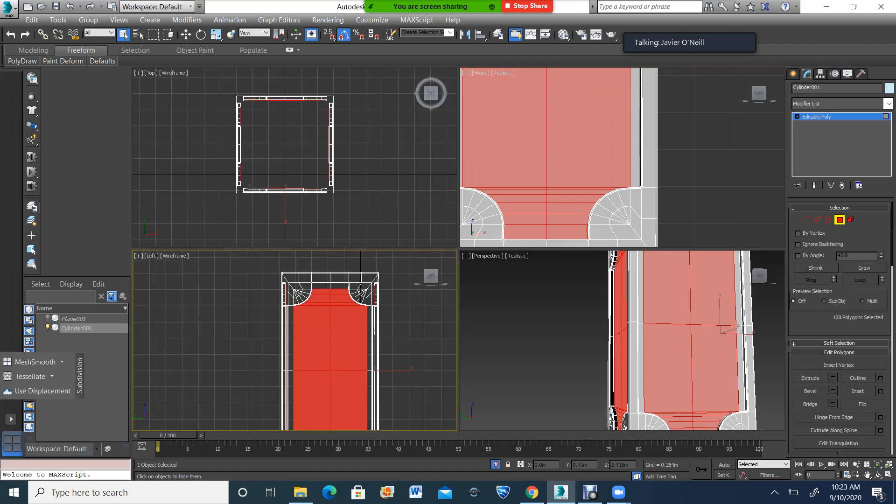
ctrl+drag(330, 287, 331, 287)
scroll(605, 339, down, 5)
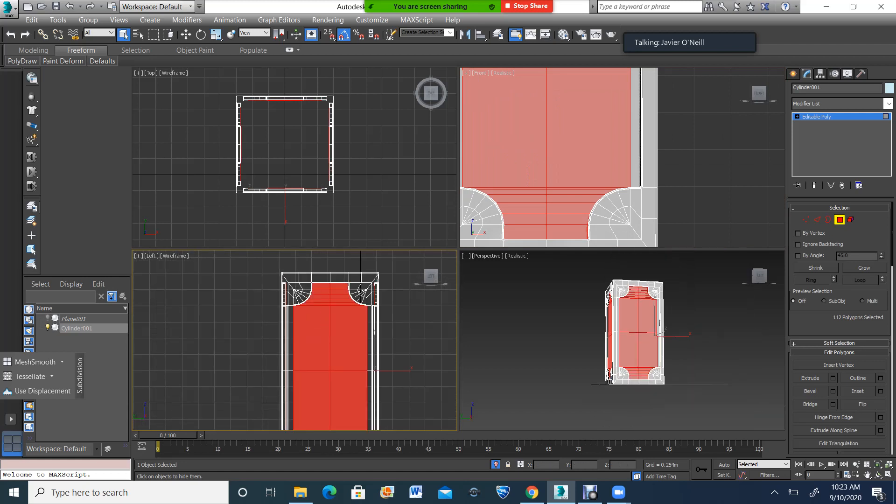
Add the four narrow vertical strip polygons flanking the centre of one side panel to the selection.
click(878, 475)
click(637, 339)
scroll(630, 340, up, 4)
drag(627, 338, 707, 371)
scroll(707, 371, up, 3)
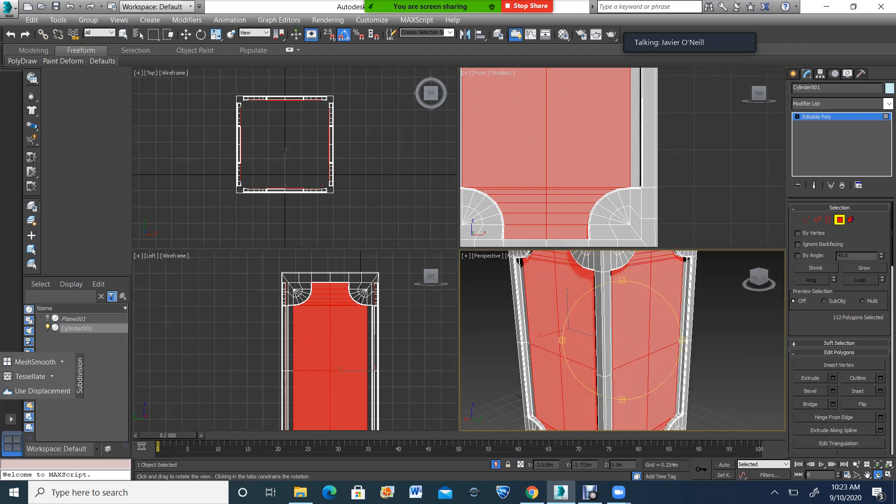
click(888, 475)
drag(466, 266, 524, 222)
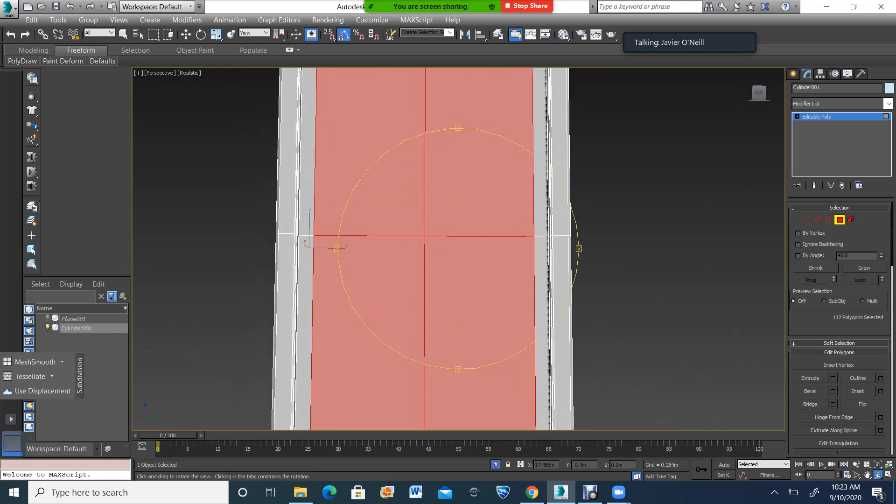
click(123, 34)
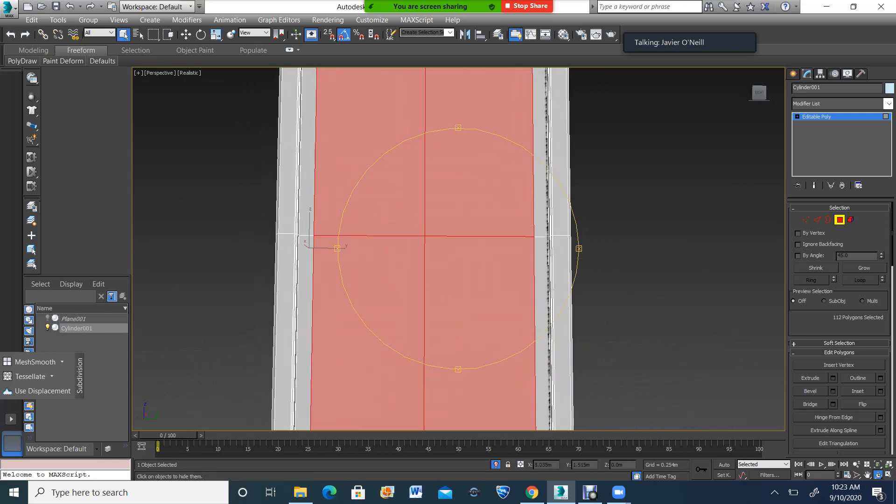
ctrl+click(306, 275)
ctrl+click(307, 206)
ctrl+click(540, 203)
ctrl+click(539, 271)
Add the four narrow vertical strip polygons along both sides of the front panel's centre to the polygon selection.
scroll(539, 272, down, 5)
middle_drag(539, 271, 554, 323)
click(879, 474)
drag(460, 261, 551, 265)
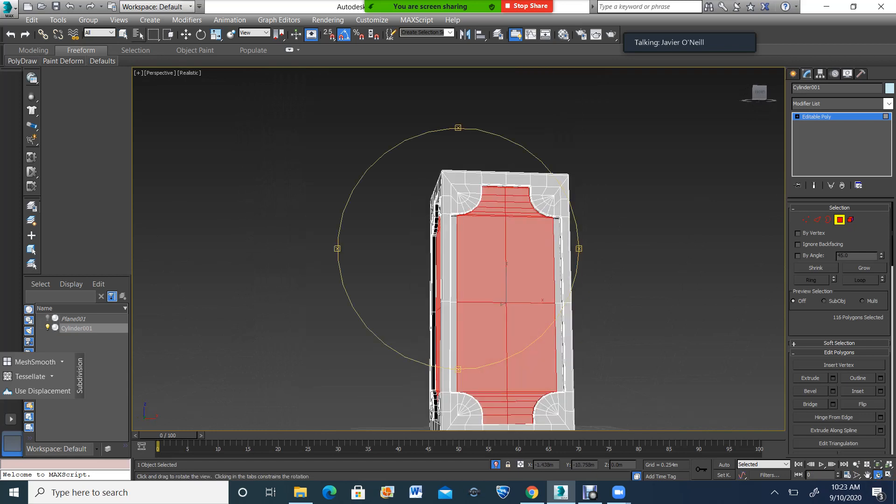
click(123, 34)
ctrl+click(454, 346)
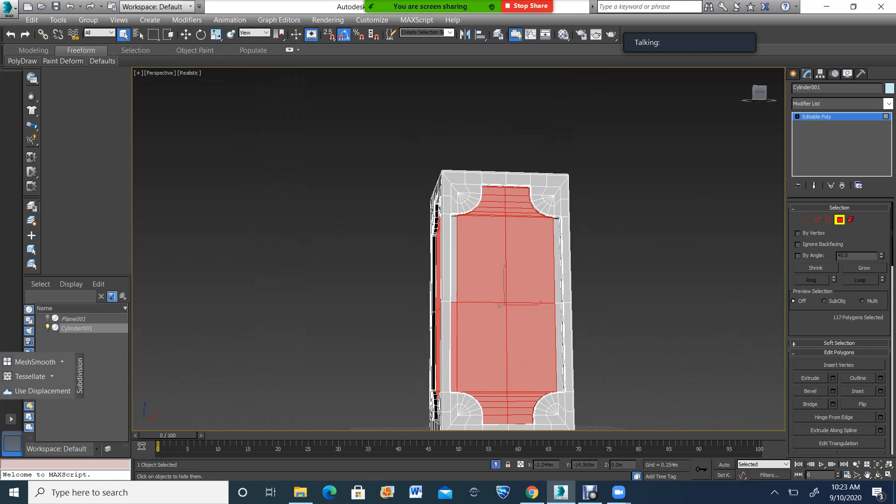
ctrl+click(455, 270)
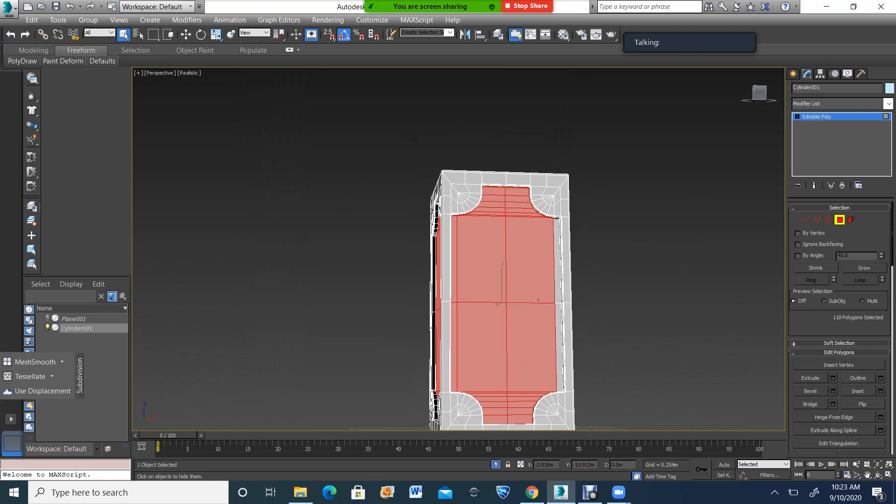
ctrl+click(558, 271)
ctrl+click(560, 346)
Add the four narrow vertical strip polygons flanking the centre of the left side panel to the selection.
key(ctrl+r)
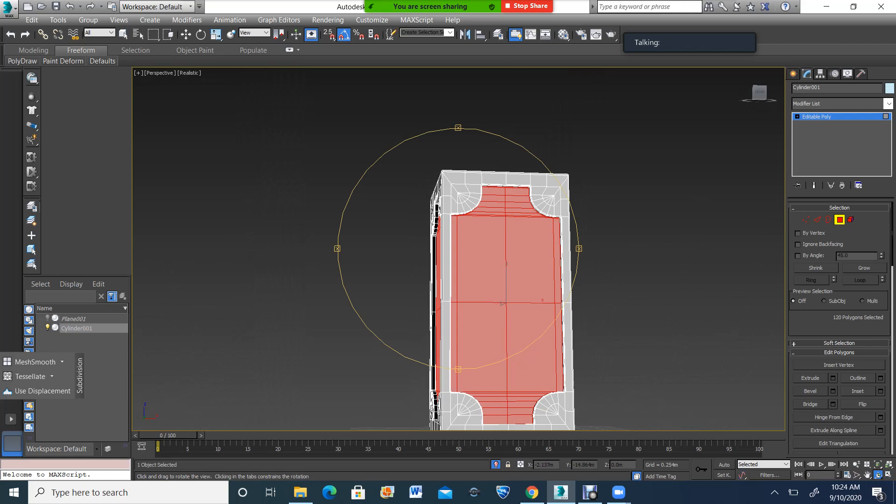
drag(457, 298, 557, 300)
click(168, 34)
click(123, 35)
ctrl+click(442, 343)
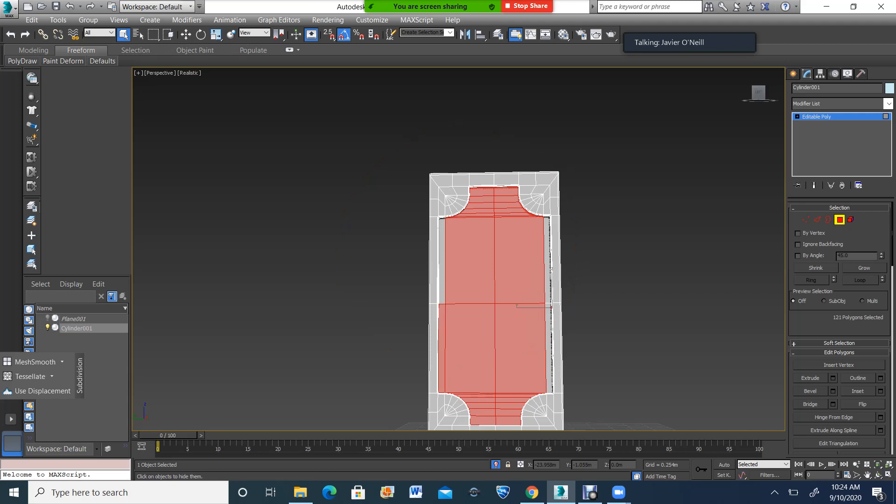
ctrl+click(442, 261)
ctrl+click(547, 260)
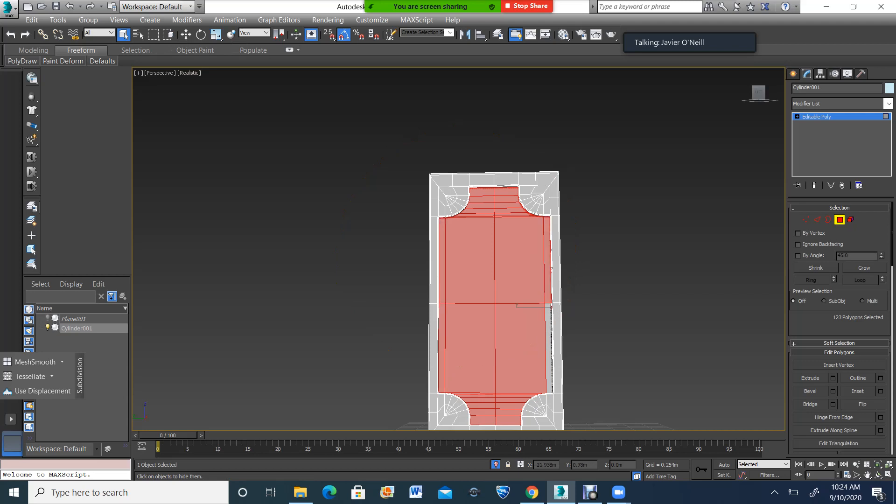
ctrl+click(548, 348)
Add the back panel's four narrow vertical strips beside its centre to the selection.
key(ctrl+r)
drag(448, 299, 551, 306)
click(123, 34)
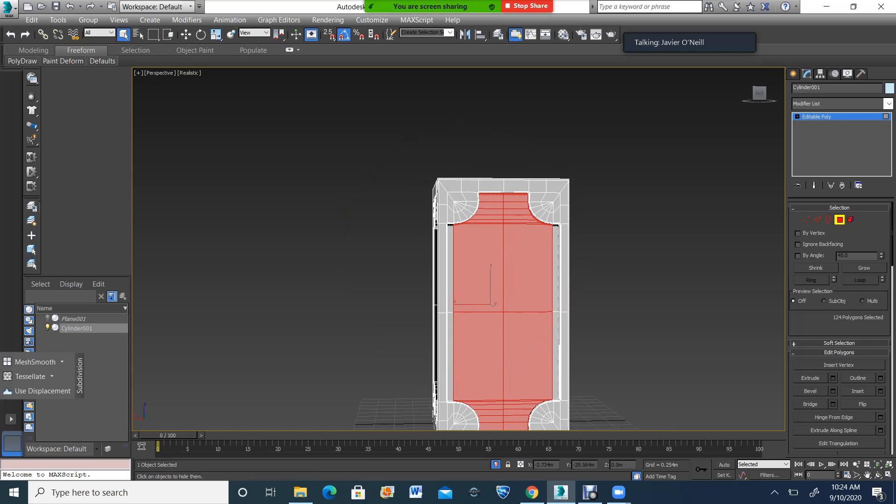
ctrl+click(450, 268)
ctrl+click(451, 343)
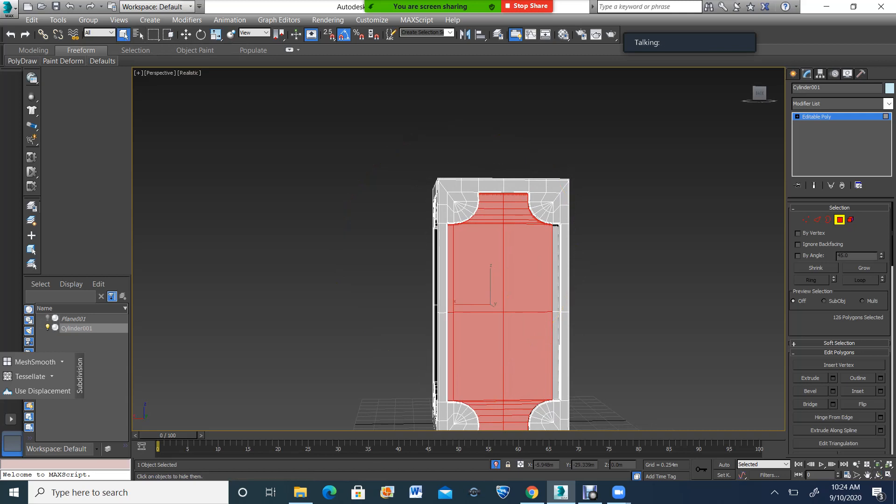
ctrl+click(556, 285)
ctrl+click(556, 340)
Start a Bevel on the selected panel polygons and set its height to 0 m.
click(878, 475)
mouse_move(364, 264)
mouse_down()
mouse_move(514, 267)
mouse_move(355, 271)
mouse_move(369, 262)
mouse_up()
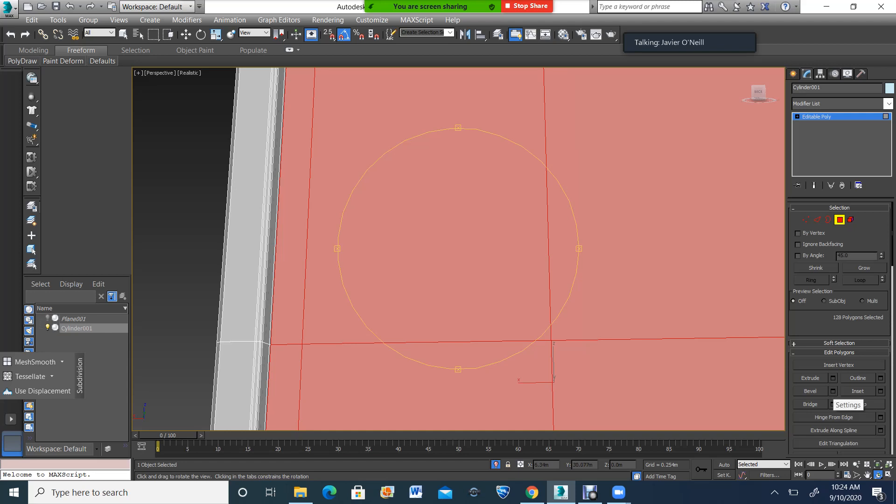
click(833, 391)
scroll(434, 280, down, 5)
drag(434, 280, 466, 271)
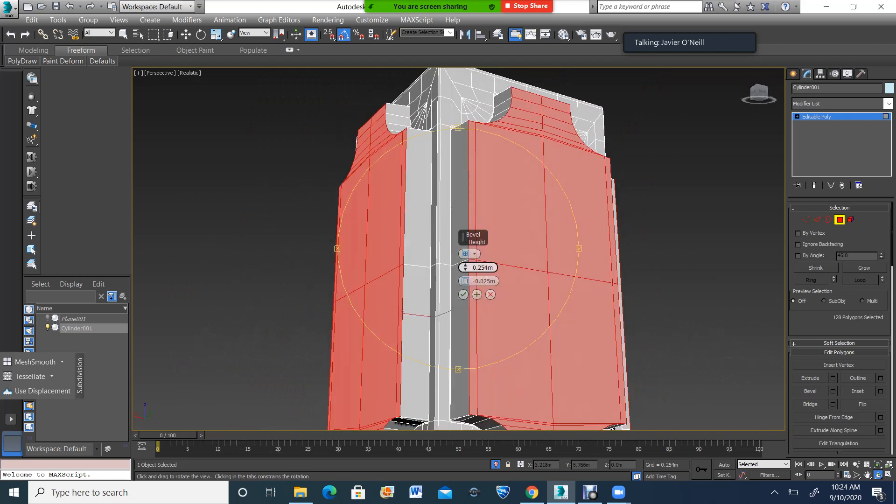
key(Return)
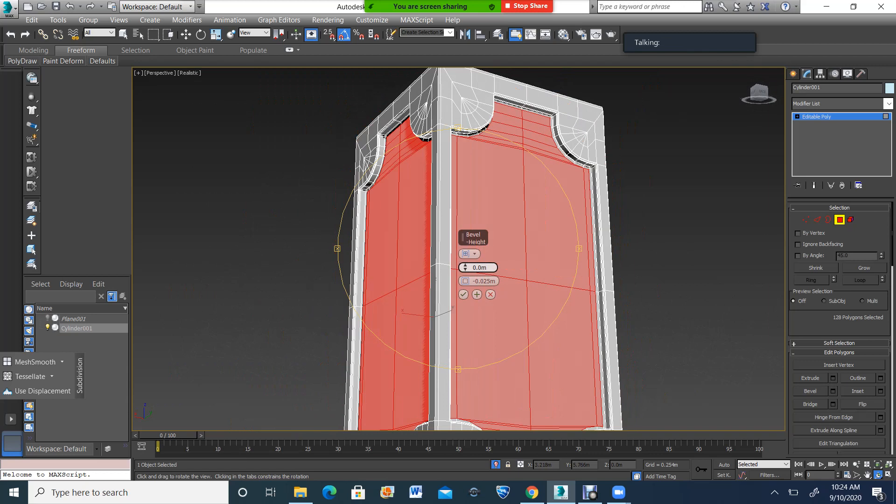
Set the bevel outline to -0.013 m, apply it to all panels, and leave polygon editing.
drag(507, 287, 466, 285)
scroll(477, 294, up, 5)
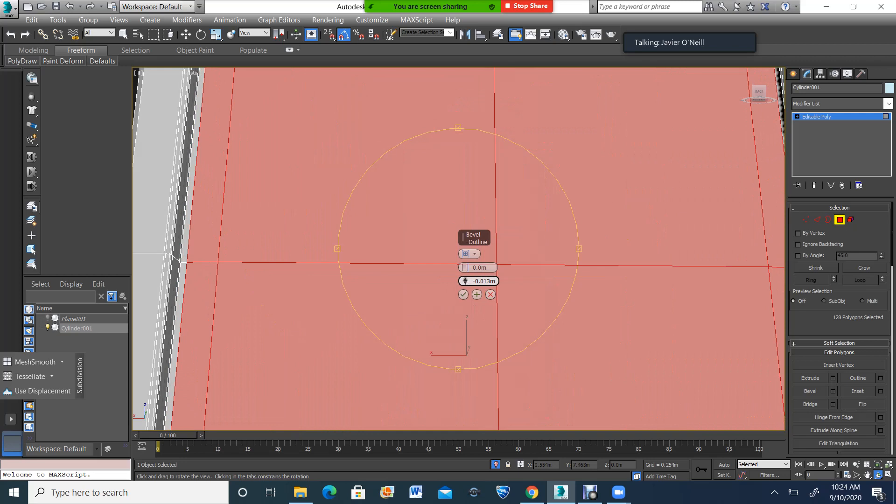
drag(420, 322, 384, 236)
scroll(414, 280, down, 4)
scroll(415, 289, down, 3)
scroll(387, 228, up, 3)
scroll(387, 243, up, 3)
scroll(463, 294, down, 4)
click(463, 295)
scroll(463, 295, down, 2)
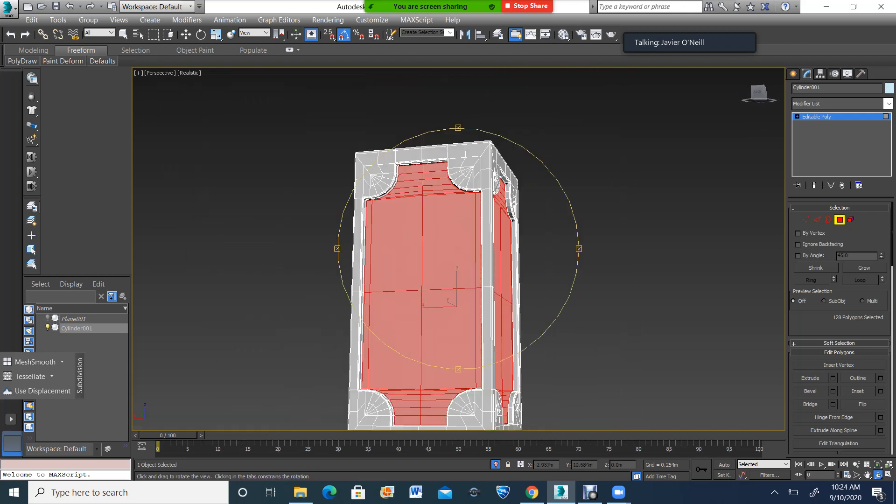
drag(463, 280, 411, 308)
key(4)
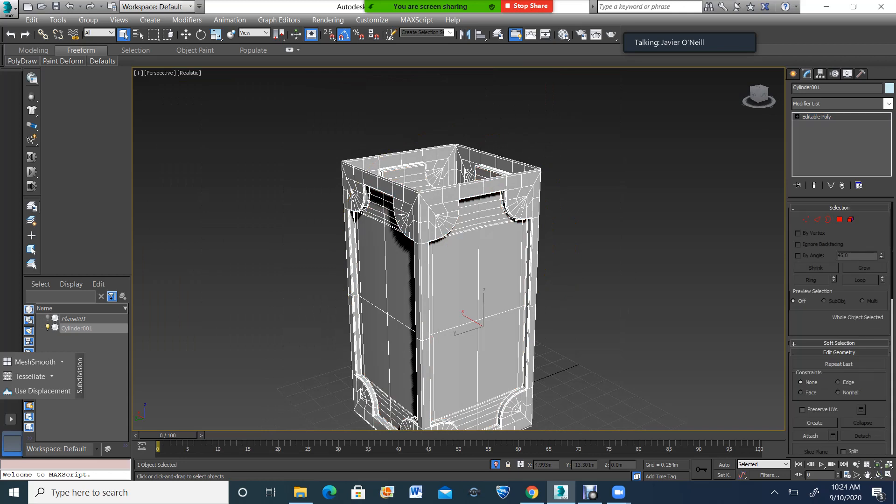
Try a TurboSmooth modifier on the box and inspect the smoothed panel recesses and corners.
click(889, 103)
scroll(821, 339, down, 20)
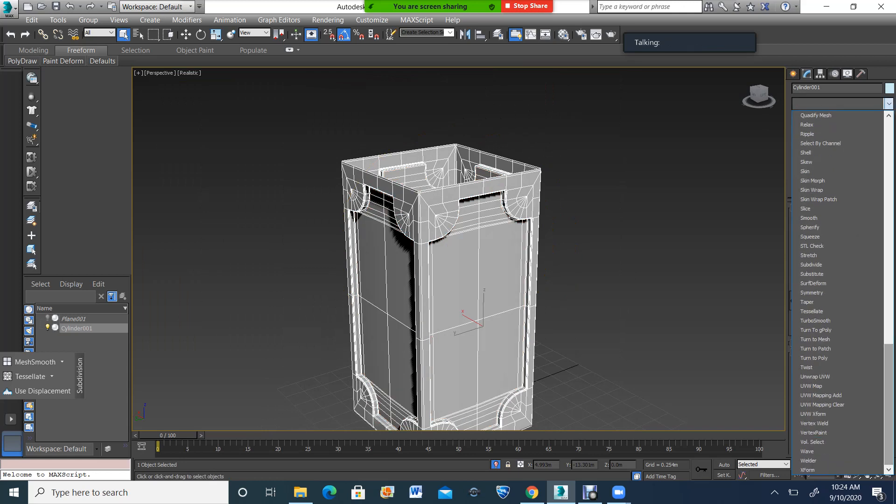
click(816, 321)
click(672, 318)
scroll(672, 318, up, 5)
scroll(672, 318, down, 4)
click(878, 475)
drag(495, 242, 367, 202)
scroll(366, 202, up, 4)
scroll(366, 201, down, 3)
drag(434, 205, 233, 252)
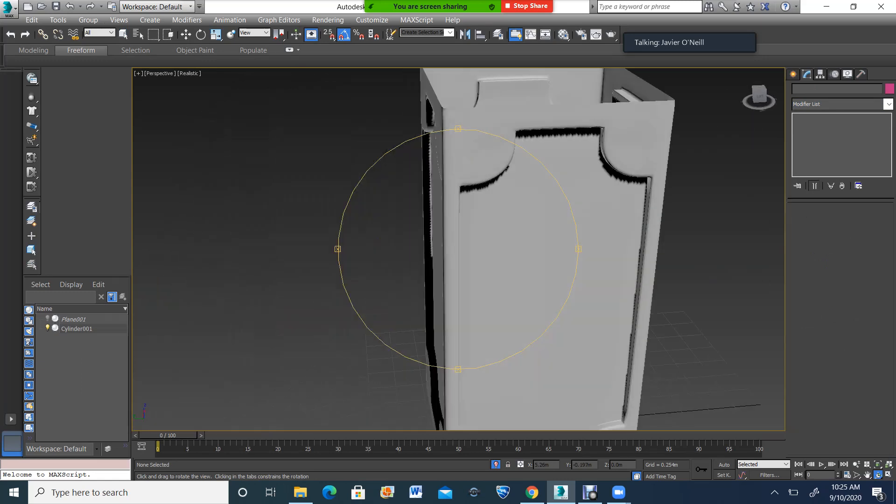
Undo the deselection and the TurboSmooth modifier on the box.
key(ctrl+z)
scroll(458, 249, down, 4)
key(ctrl+z)
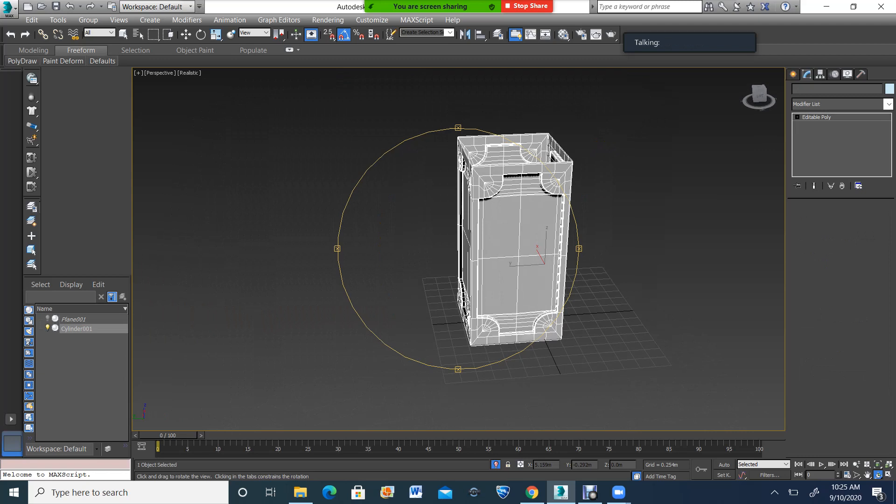
Exit isolation to compare the box with the pedestal reference photo, and isolate the box again.
drag(495, 205, 493, 165)
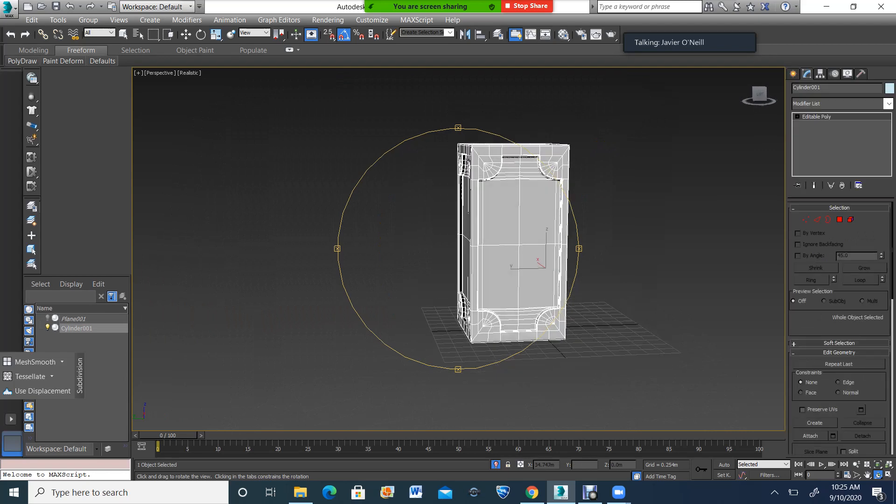
click(496, 465)
scroll(458, 249, down, 3)
drag(421, 250, 472, 241)
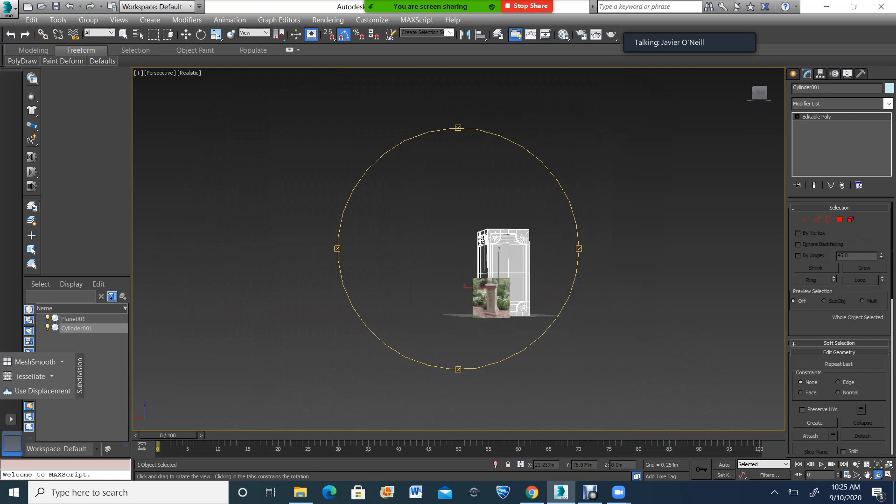
scroll(472, 240, up, 3)
scroll(502, 215, up, 3)
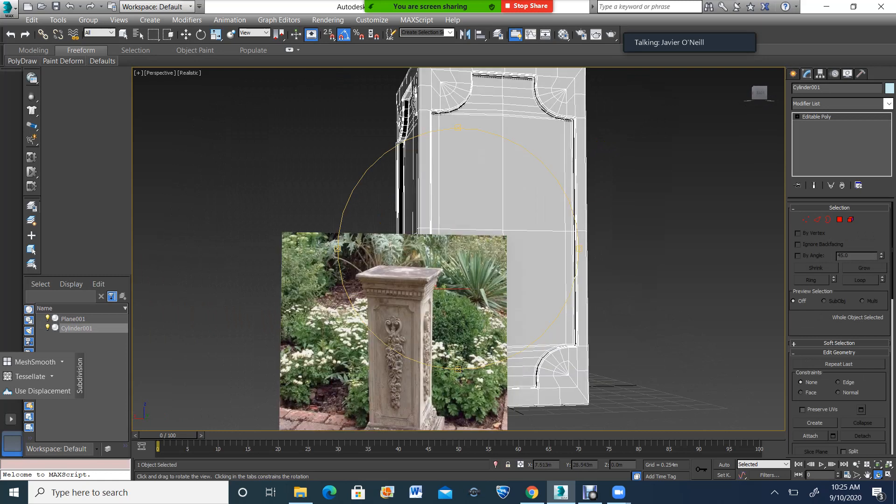
drag(485, 242, 452, 258)
scroll(457, 233, down, 3)
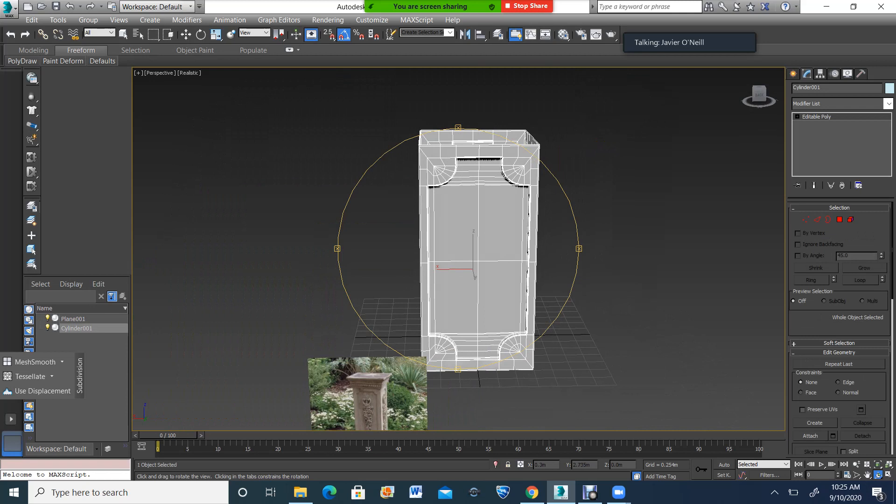
click(496, 464)
Select the box's open bottom border in an enlarged front view and extend it downward about 0.24 m as new polygons.
click(888, 474)
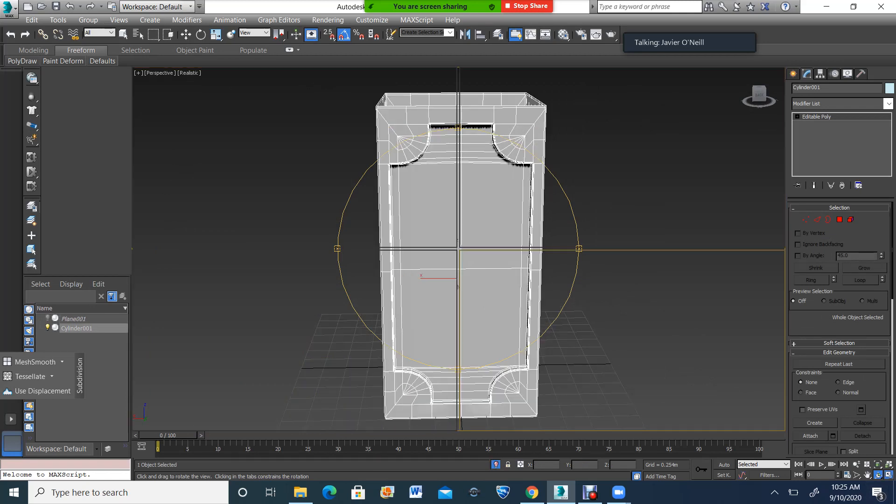
scroll(586, 220, down, 5)
drag(585, 229, 602, 187)
scroll(602, 187, up, 3)
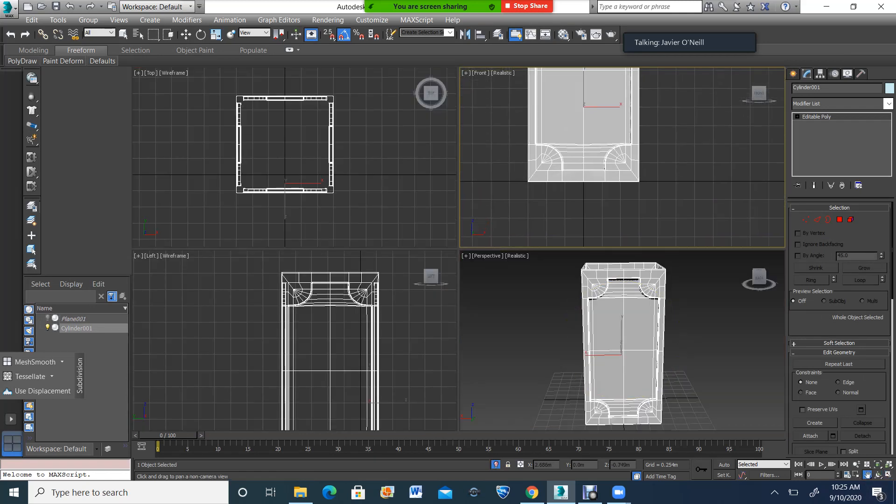
click(828, 220)
click(615, 181)
key(alt+w)
click(185, 34)
shift+drag(380, 274, 380, 308)
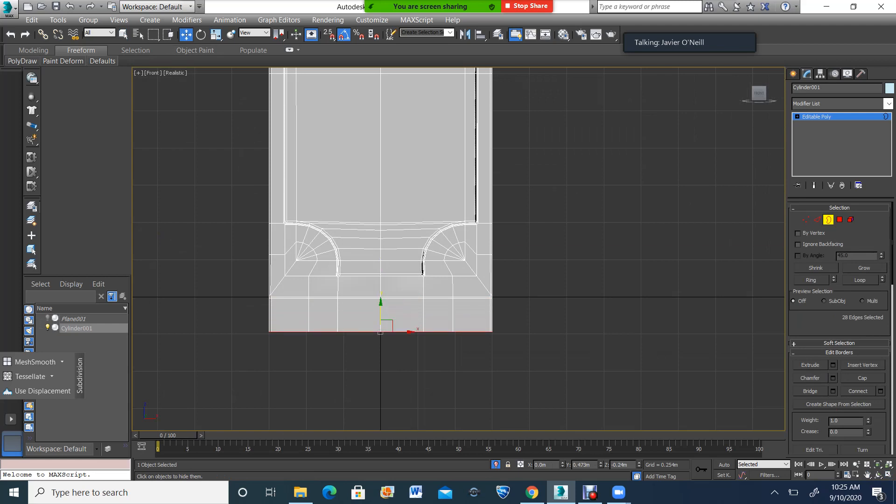
Scale the bottom border outward into a flared base and extend it straight down again by about 0.27 m.
click(216, 35)
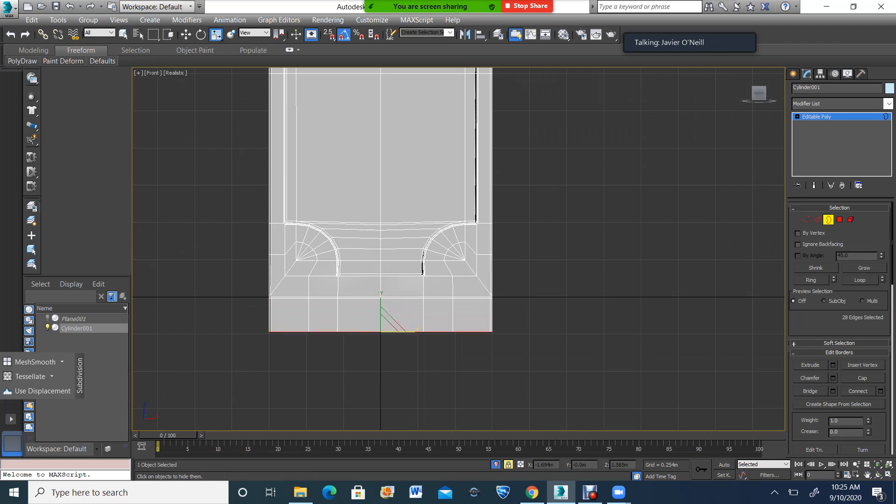
drag(407, 332, 418, 332)
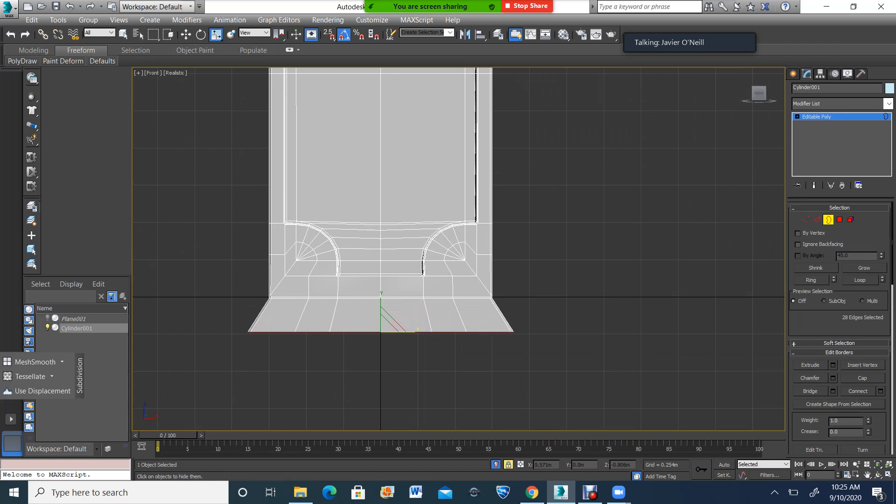
click(186, 34)
shift+drag(381, 309, 381, 349)
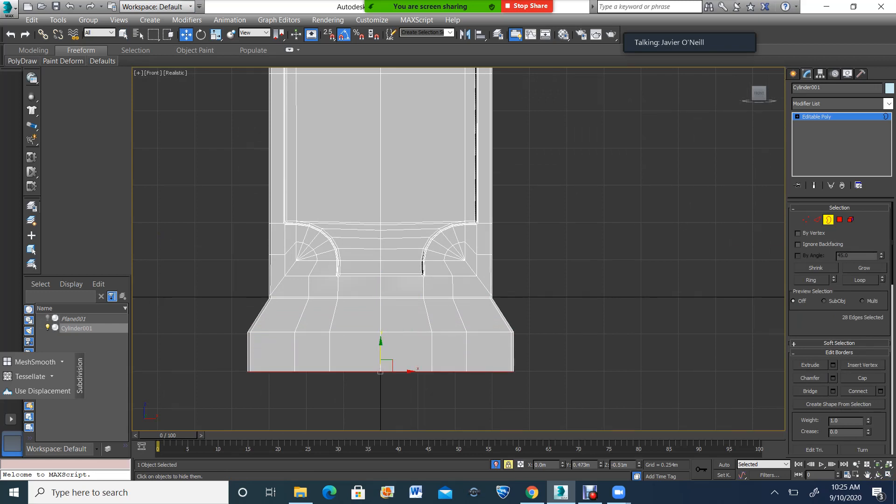
Select the box's open top border and scale out a copy of it to form a horizontal overhang.
scroll(384, 329, down, 3)
scroll(389, 256, down, 3)
scroll(387, 126, up, 4)
middle_drag(383, 411, 395, 252)
scroll(379, 299, up, 3)
key(space)
click(395, 136)
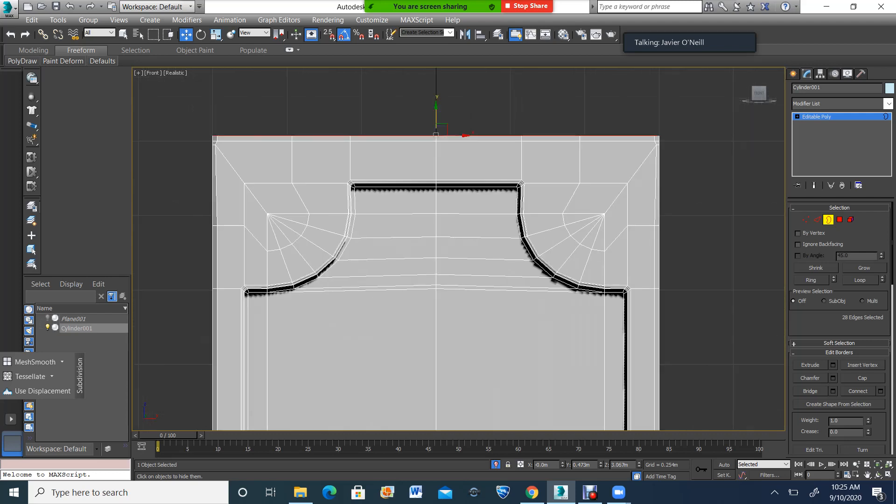
click(216, 35)
drag(215, 35, 216, 50)
key(space)
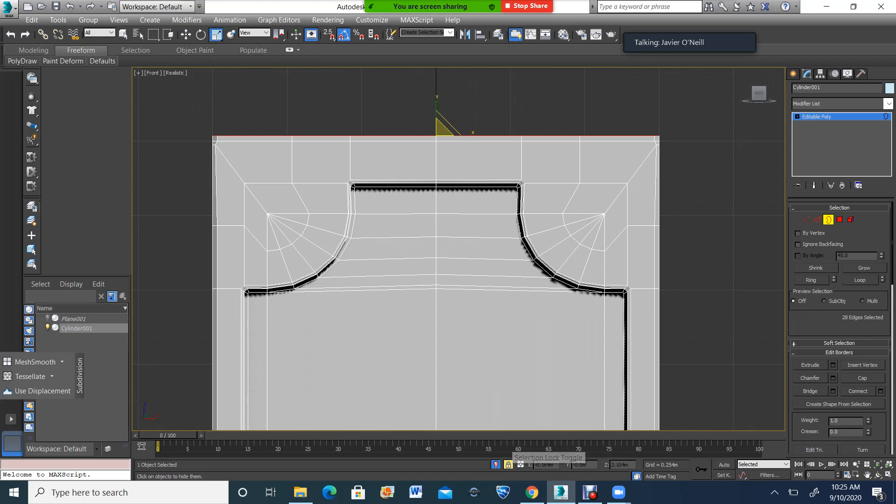
shift+drag(368, 123, 368, 113)
Extend the overhanging top border upward in two sections and scale the uppermost edge inward to form a sloped cap.
key(w)
scroll(408, 259, down, 2)
shift+drag(427, 154, 433, 125)
click(216, 34)
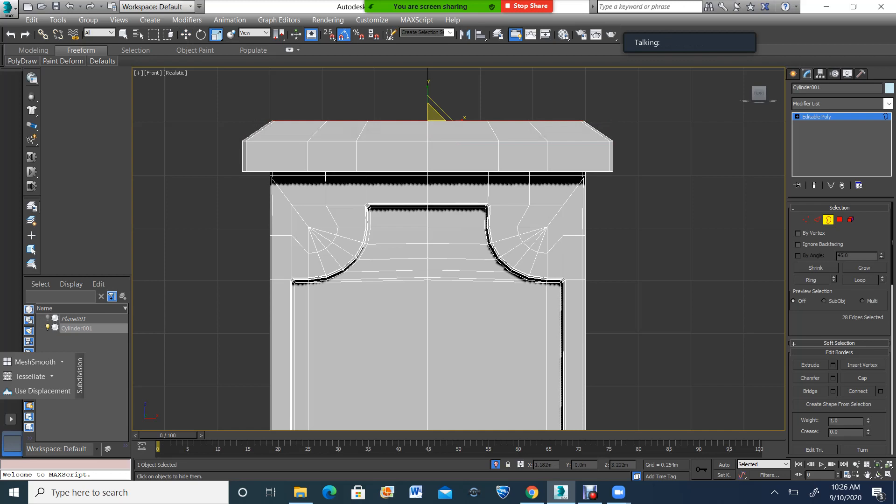
Connect the edges of the cap's sloped section with a horizontal edge loop and scale that loop slightly outward.
key(F3)
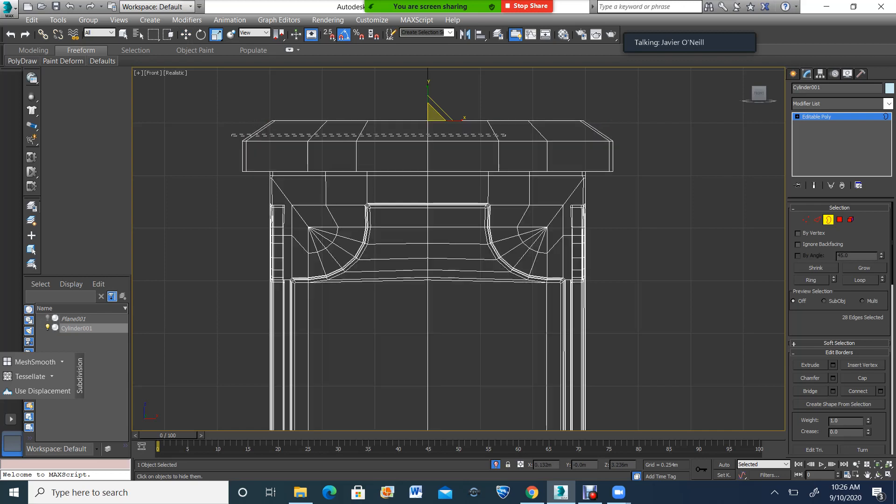
drag(628, 127, 629, 126)
key(2)
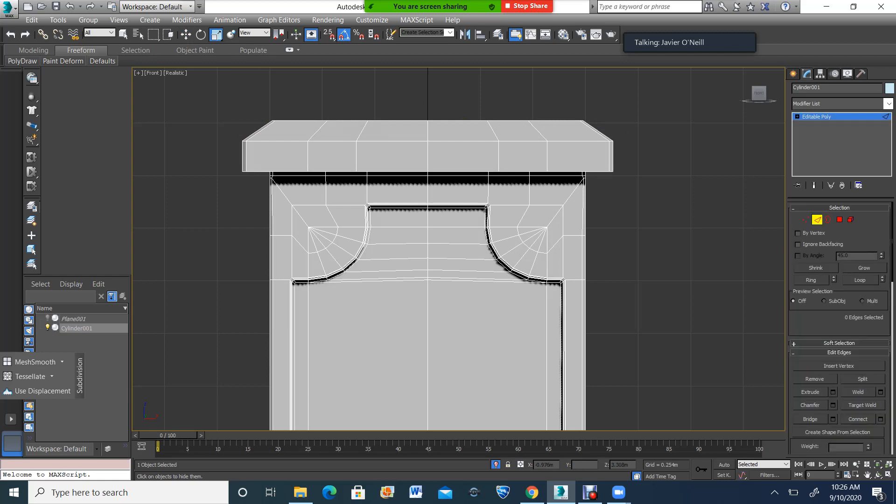
drag(227, 129, 621, 132)
key(ctrl+shift+e)
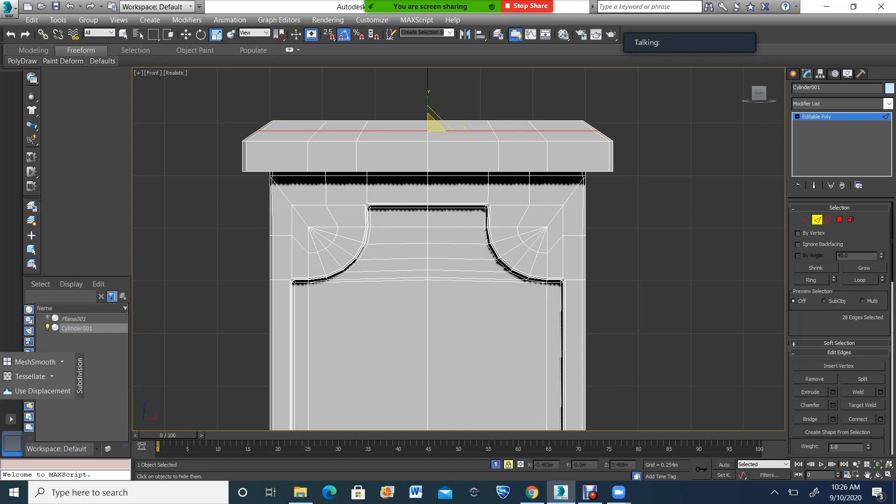
drag(434, 126, 434, 128)
scroll(594, 297, down, 4)
scroll(581, 300, up, 4)
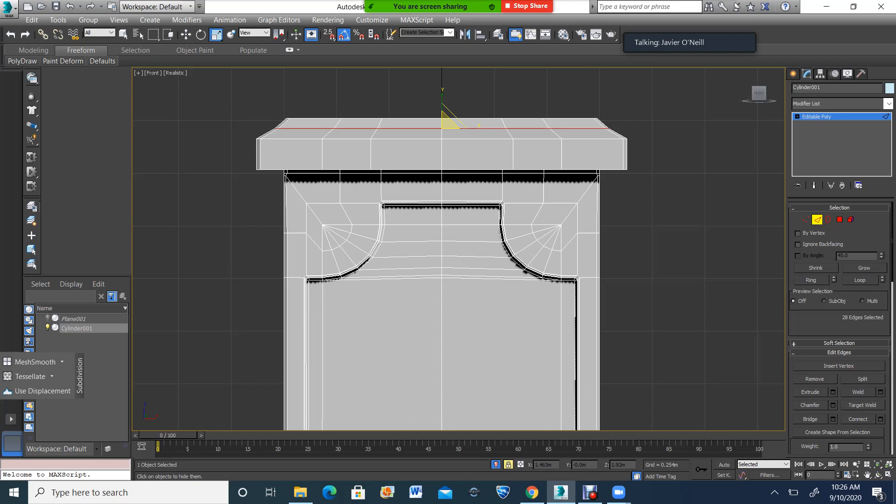
Restore the four-viewport layout and inspect the pedestal's flared base in the perspective view.
click(888, 475)
alt+middle_drag(662, 374, 700, 371)
scroll(622, 340, down, 3)
scroll(621, 339, up, 4)
drag(602, 352, 607, 312)
scroll(297, 335, down, 4)
scroll(317, 423, up, 5)
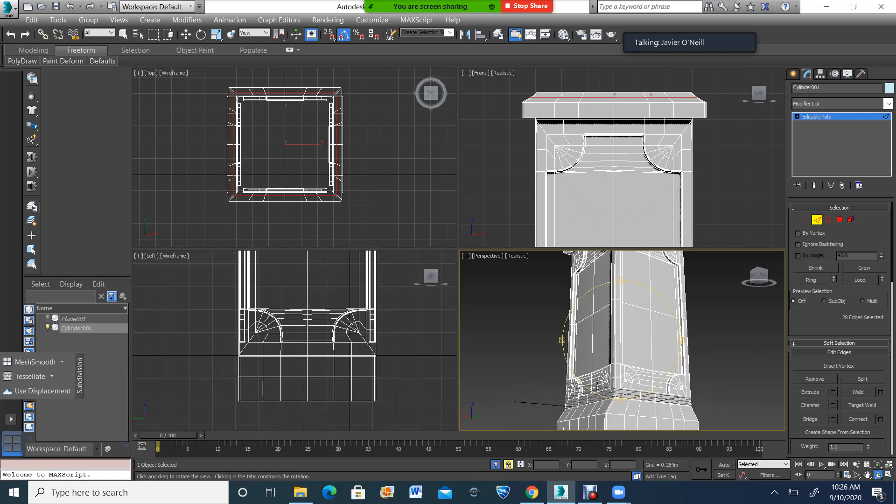
Select the vertices of the base's lowest band in the left view and scale them horizontally outward to widen the flare.
click(216, 34)
key(1)
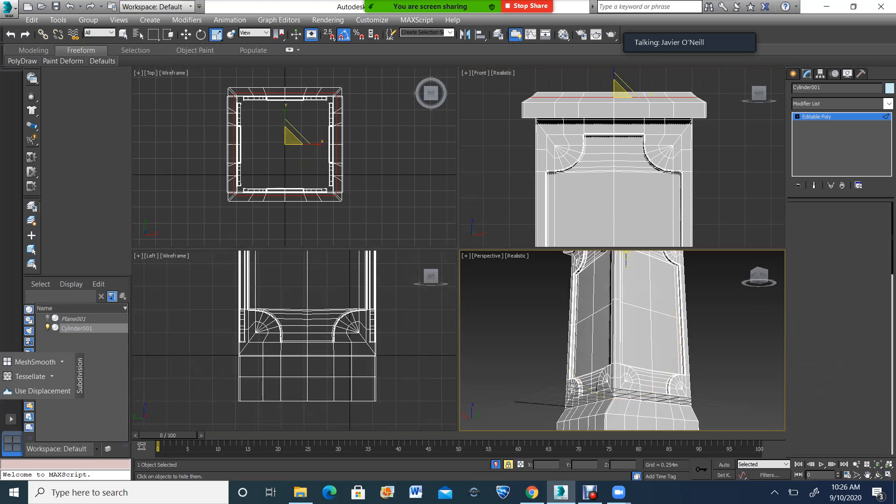
drag(390, 369, 225, 411)
drag(337, 389, 350, 389)
scroll(654, 123, down, 8)
scroll(643, 186, up, 8)
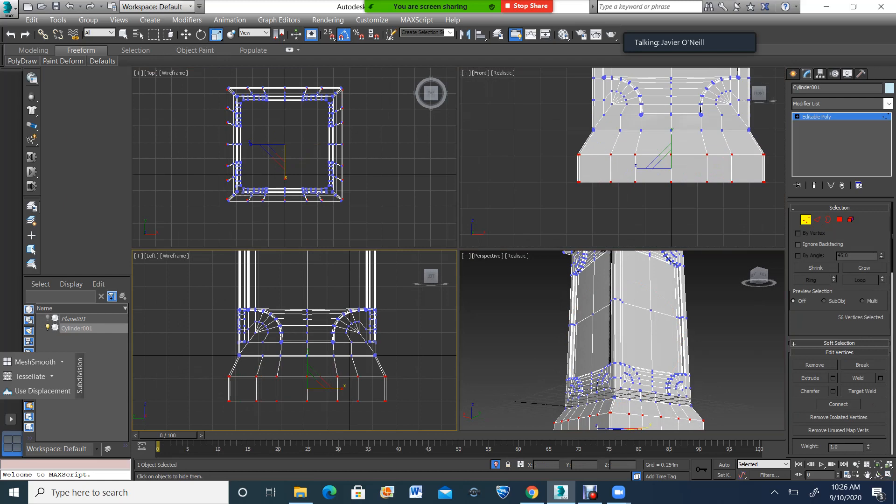
drag(341, 389, 348, 388)
scroll(601, 370, down, 3)
click(879, 475)
drag(607, 336, 671, 383)
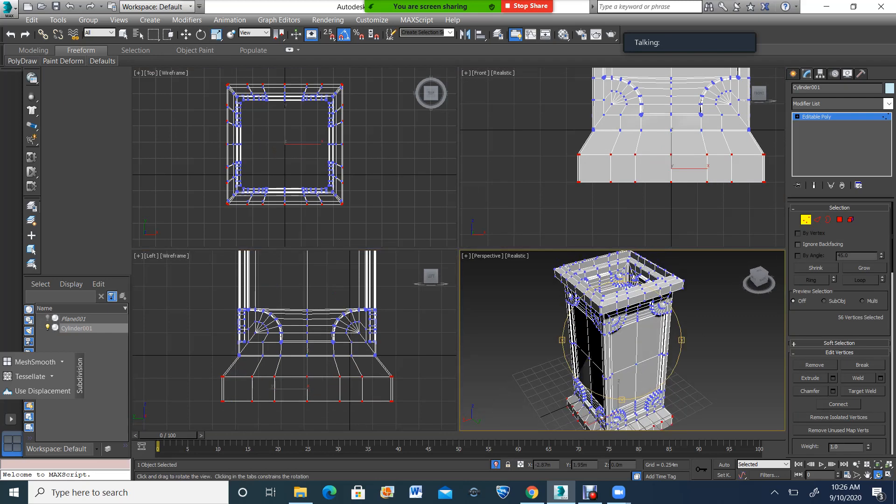
Select the open border at the top of the pedestal's cap in an enlarged perspective view and cap it with a face.
click(889, 474)
click(867, 475)
drag(490, 219, 498, 286)
scroll(497, 286, up, 3)
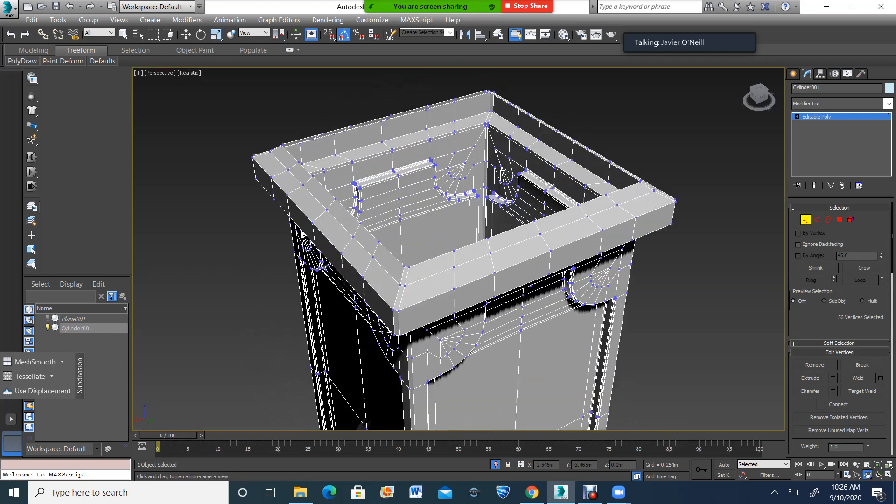
click(828, 220)
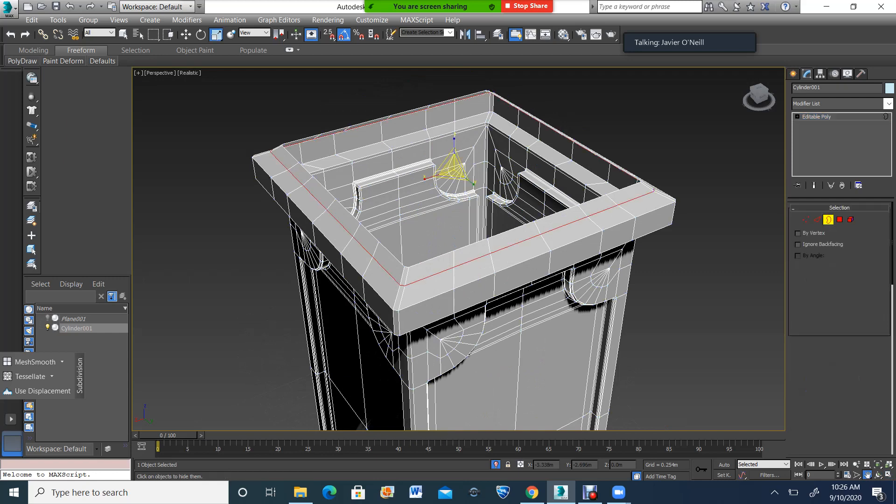
click(541, 218)
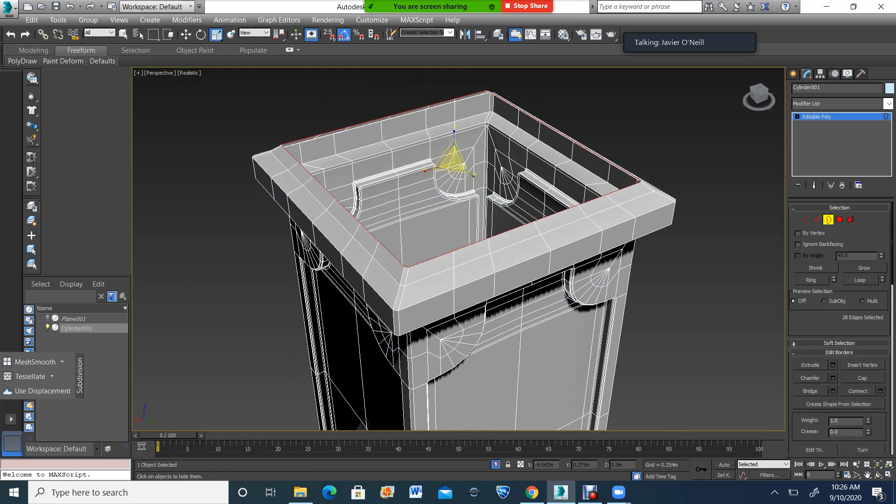
click(862, 378)
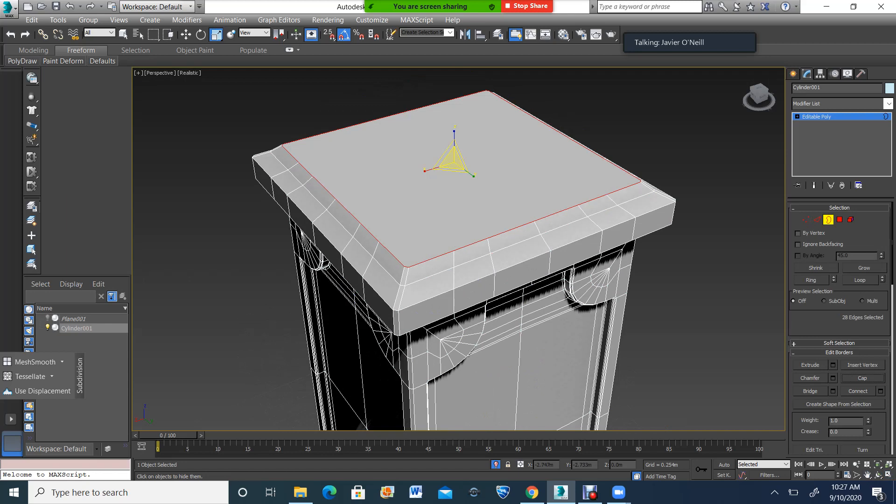
Connect the first two pairs of opposite side vertices, starting near the cap's back edge, with straight edges across the new top face.
click(877, 475)
drag(434, 233, 518, 289)
scroll(518, 289, down, 2)
scroll(457, 248, up, 3)
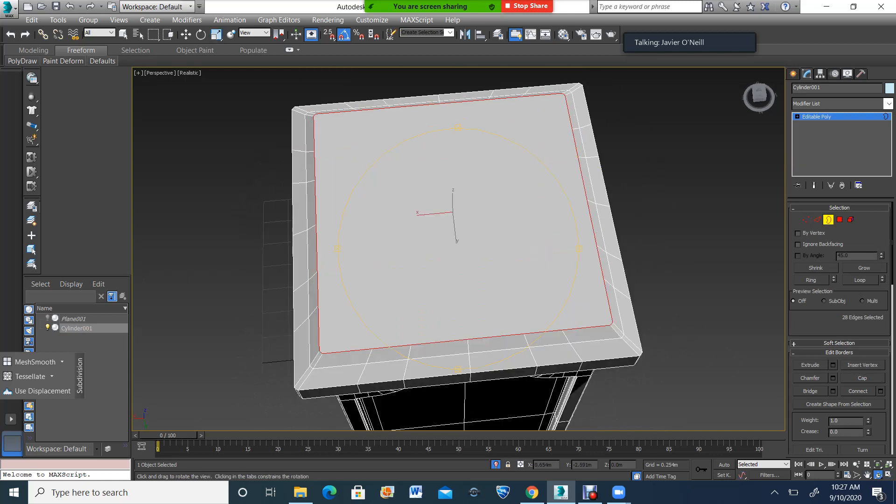
key(1)
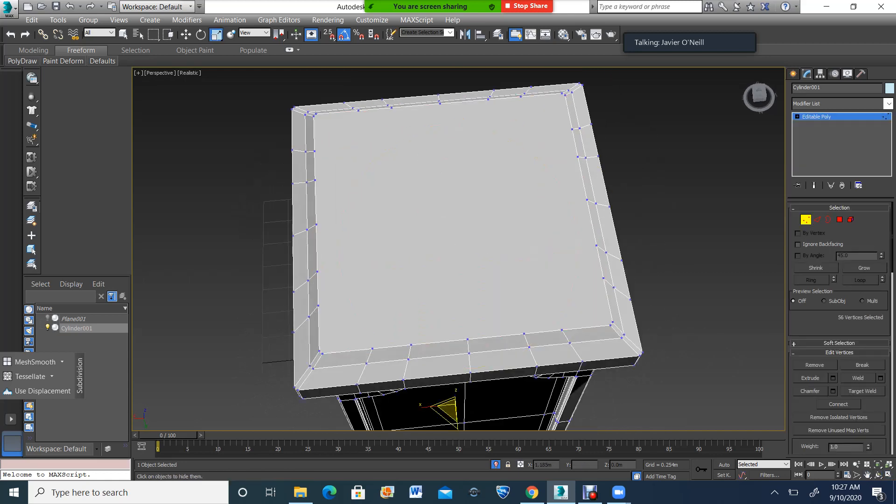
click(314, 151)
ctrl+click(572, 129)
click(838, 405)
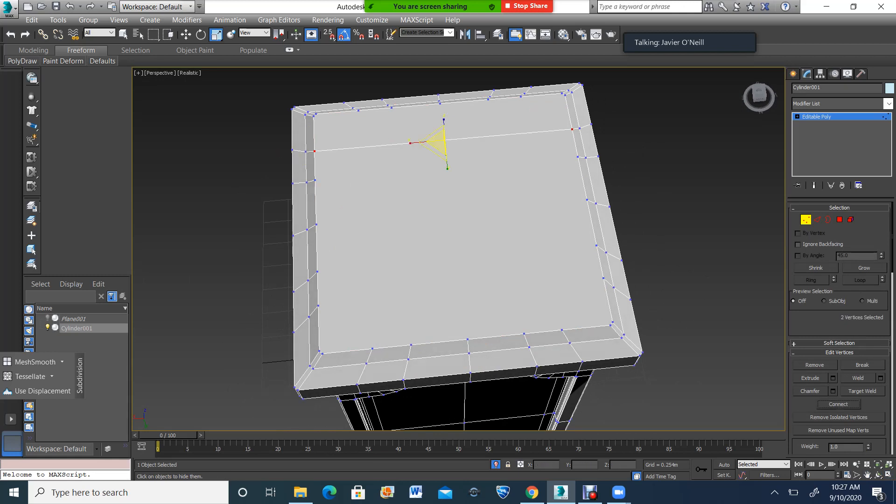
click(315, 180)
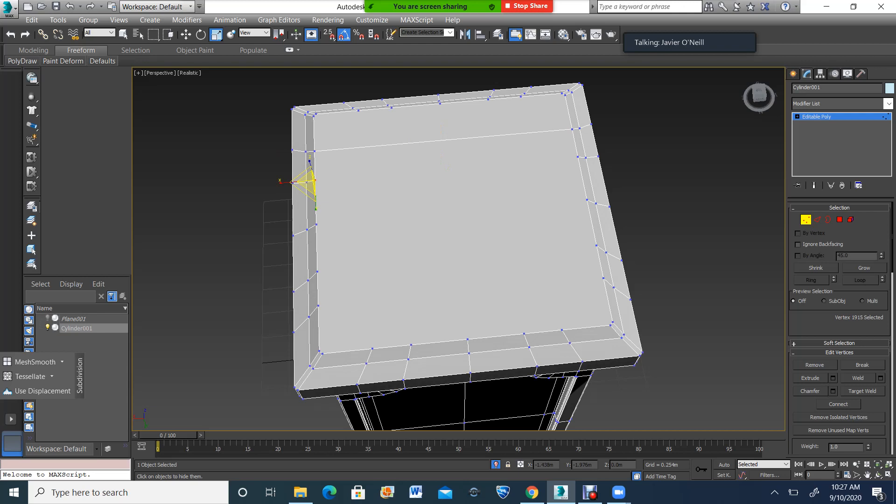
ctrl+click(578, 157)
click(838, 404)
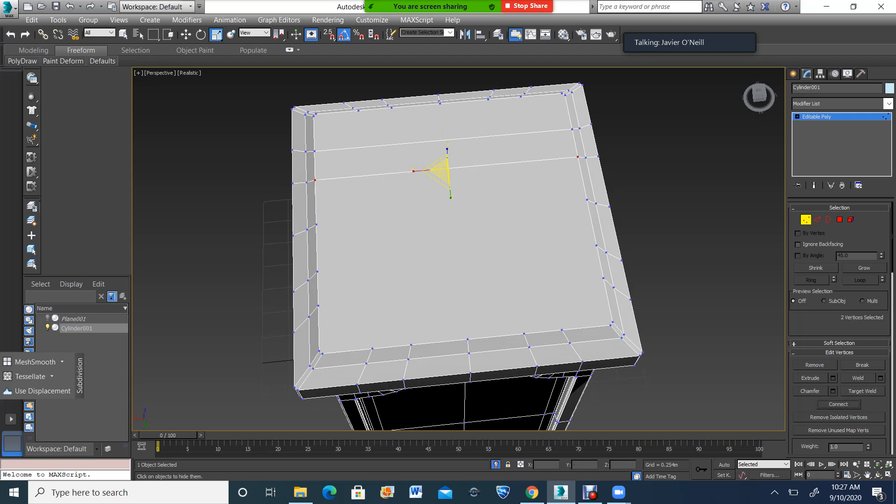
Connect the middle pair of opposite side vertices and the pair in front of it across the cap's top face.
click(317, 225)
click(317, 225)
ctrl+click(587, 200)
click(838, 404)
click(318, 272)
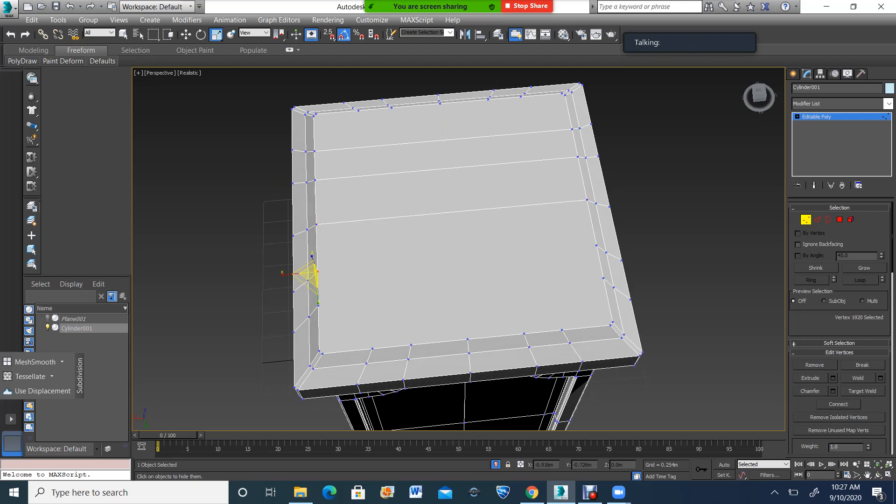
ctrl+click(596, 245)
click(839, 404)
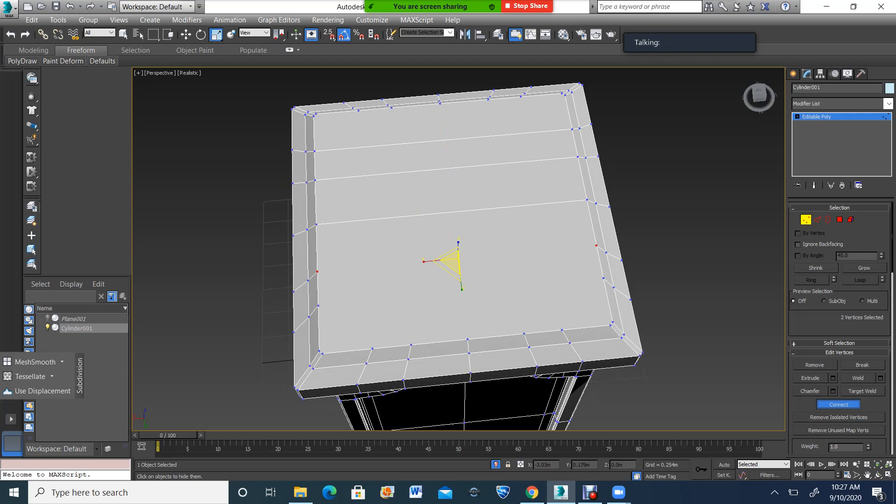
ctrl+click(318, 306)
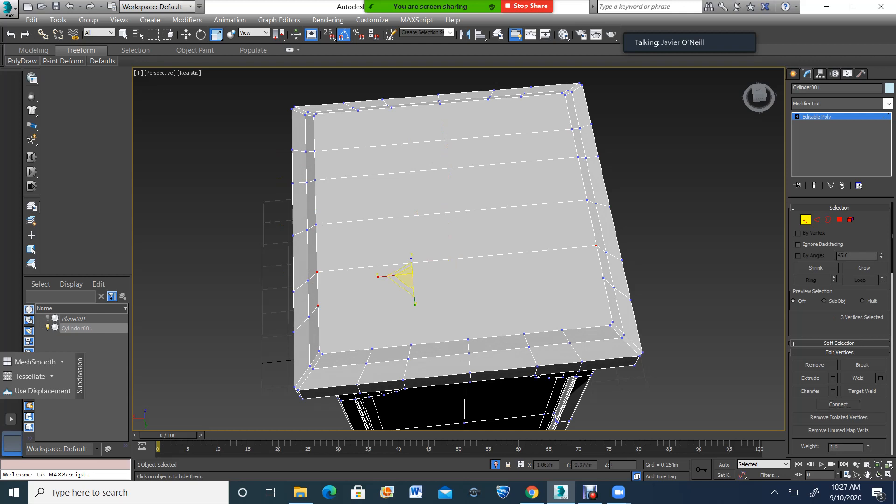
ctrl+click(603, 278)
click(838, 404)
key(ctrl+z)
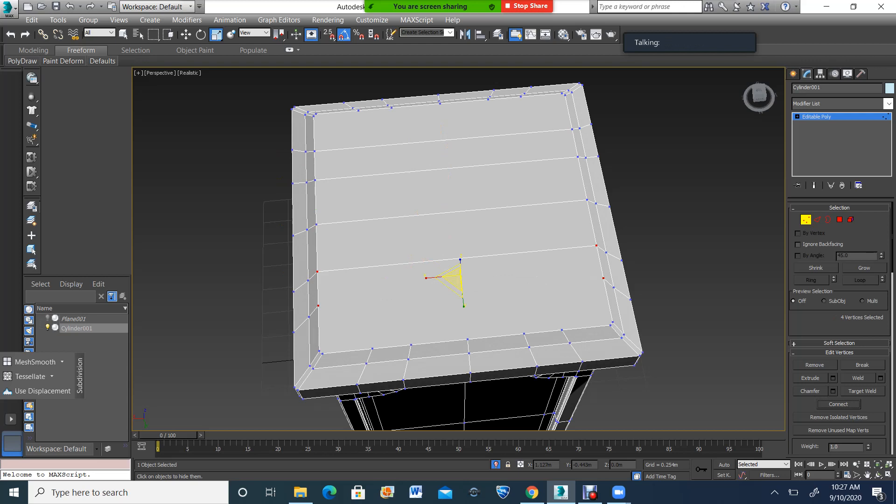
Connect the fifth pair of opposite side vertices, plus the pairs beside the cap's front and back corners, across the top face.
click(318, 306)
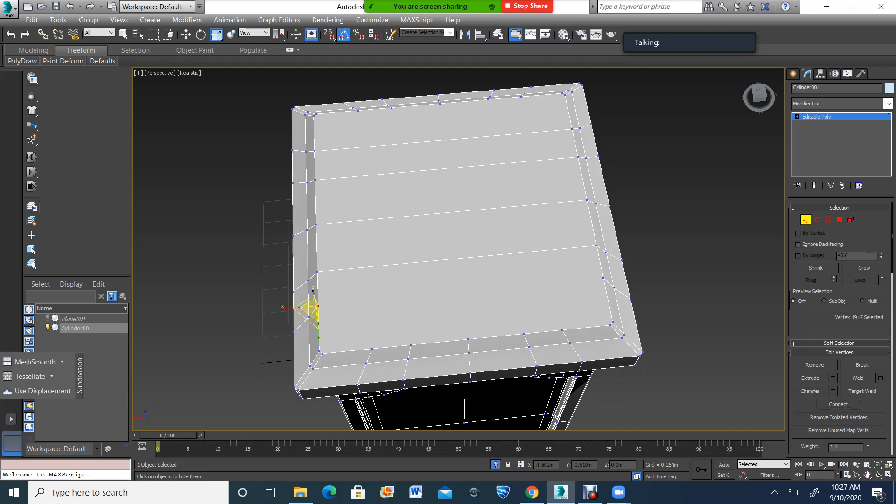
ctrl+click(604, 278)
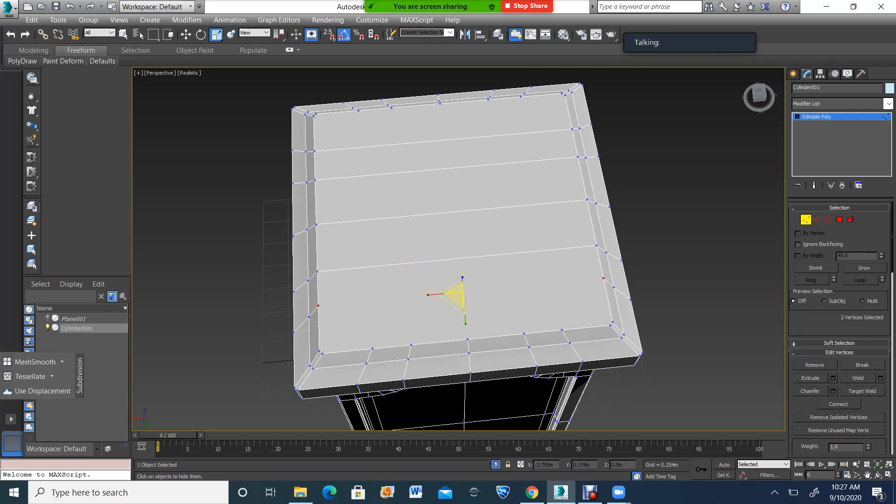
click(838, 404)
click(319, 350)
ctrl+click(613, 322)
click(838, 404)
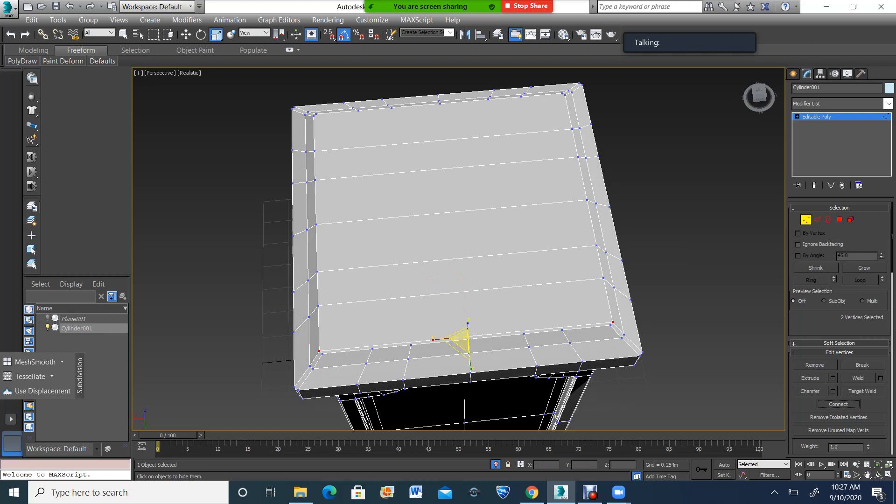
click(292, 109)
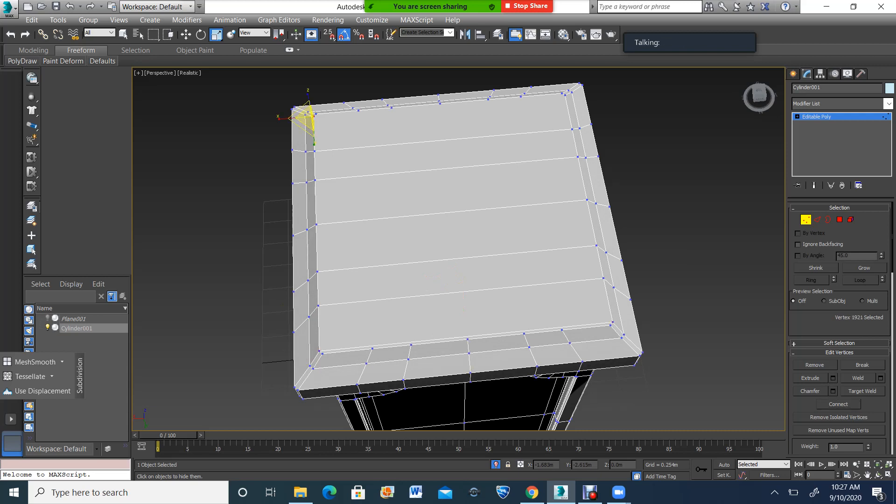
ctrl+click(565, 95)
click(838, 404)
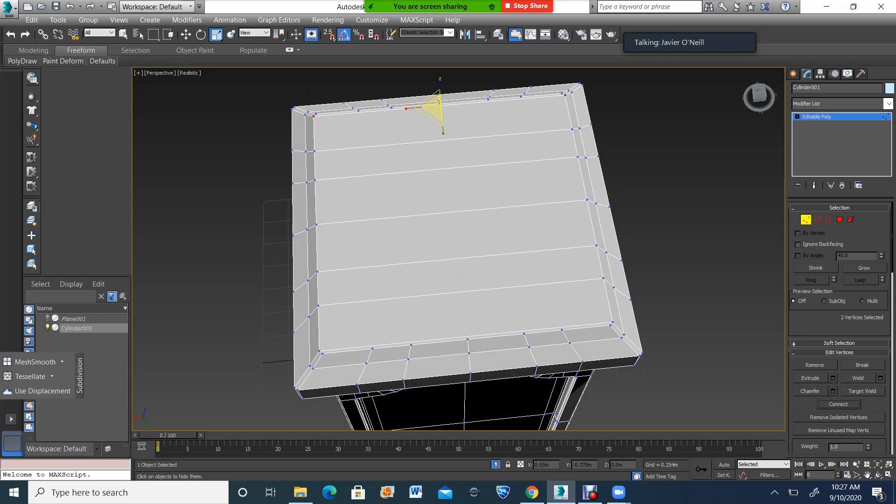
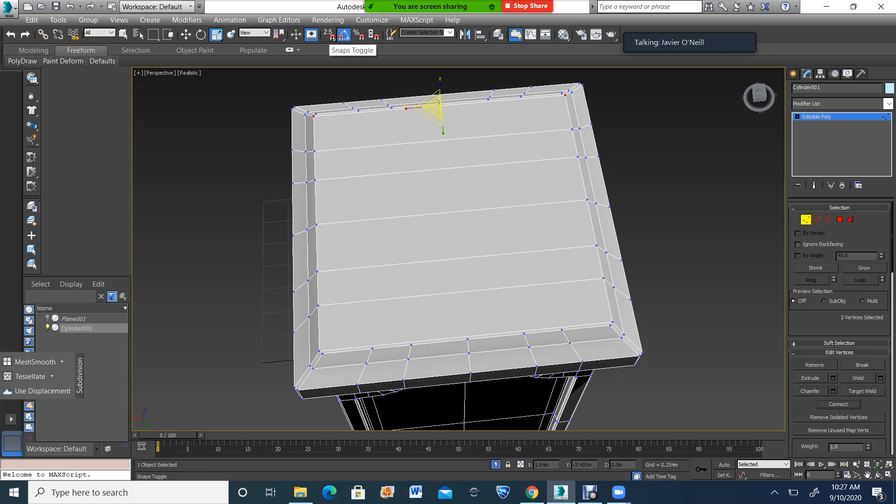
Enable 2.5D snapping and cut a first edge across the cap's top face, perpendicular to the connected edges.
click(329, 35)
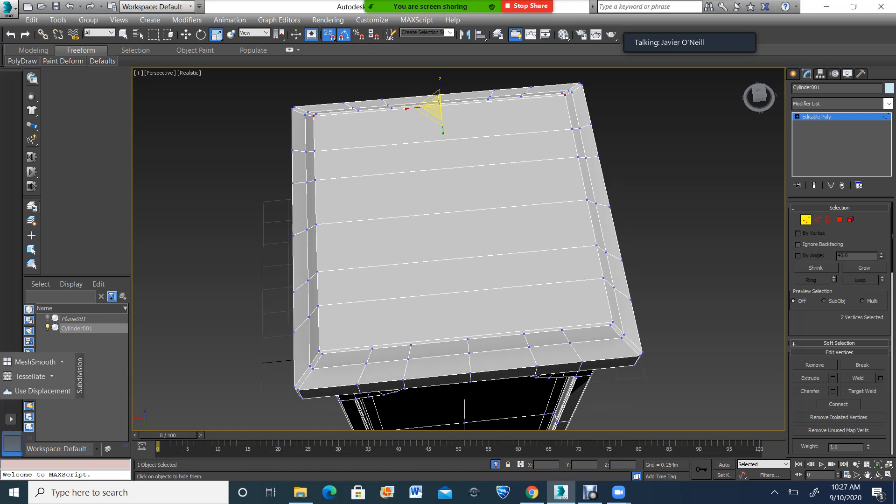
scroll(839, 327, down, 5)
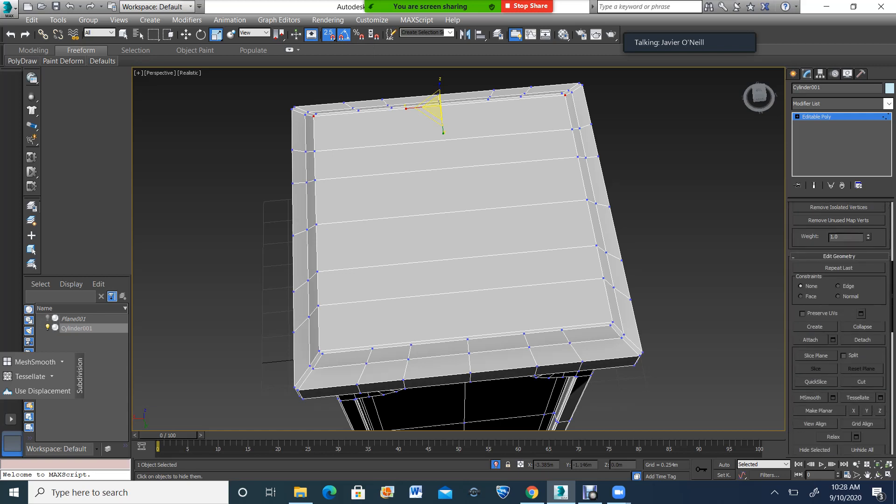
key(alt+c)
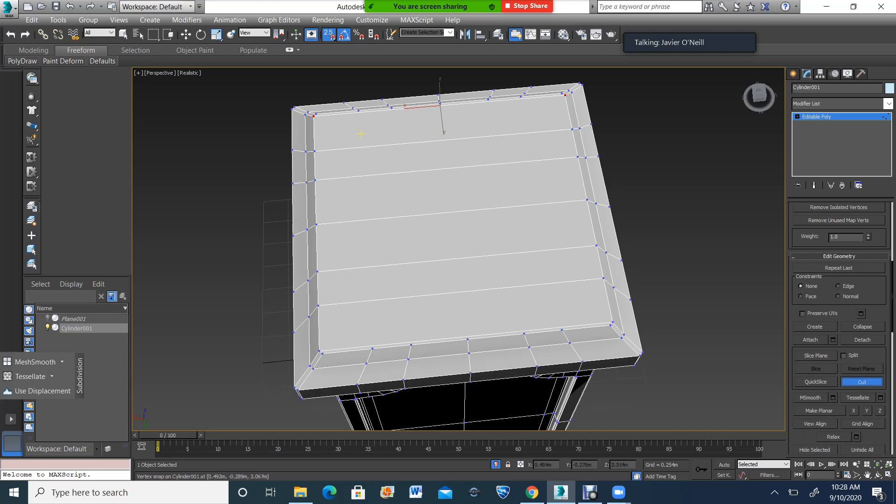
click(358, 111)
click(372, 348)
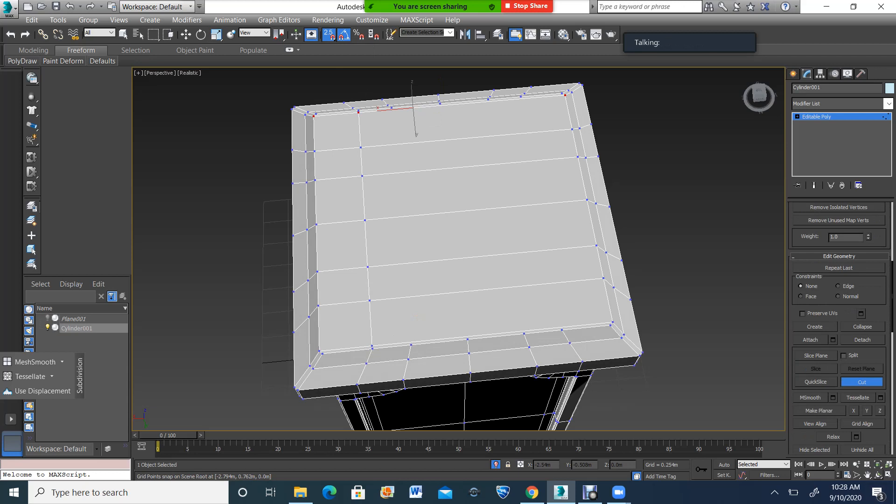
Cut two more crosswise edges over the cap's top face between the next opposite border vertices.
click(878, 475)
drag(439, 276, 498, 342)
click(867, 475)
click(862, 382)
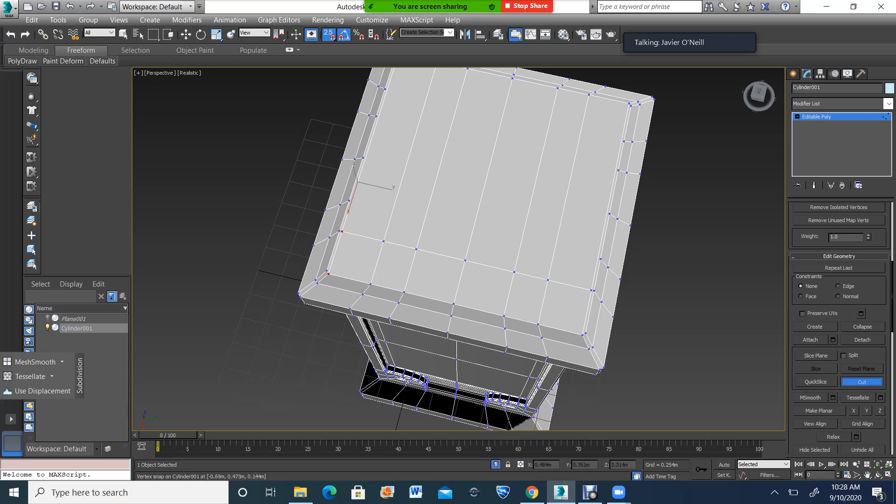
click(349, 199)
click(599, 258)
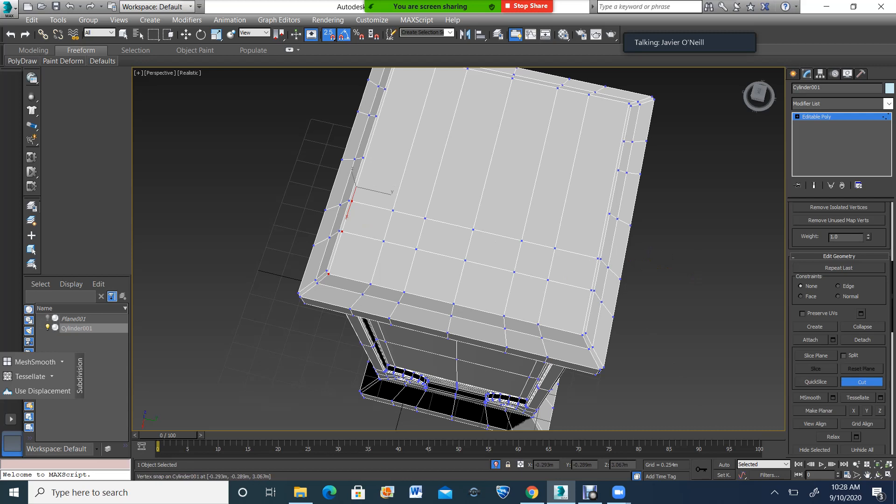
click(363, 158)
click(608, 214)
right_click(699, 253)
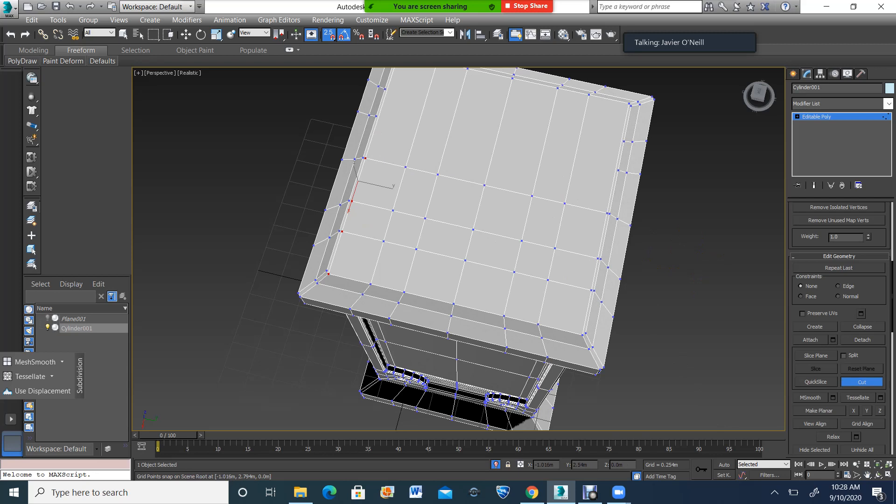
Cut the remaining crosswise edges over the cap's top face, including one close to each end border.
click(617, 170)
scroll(600, 222, down, 4)
scroll(562, 159, up, 4)
click(410, 148)
click(657, 204)
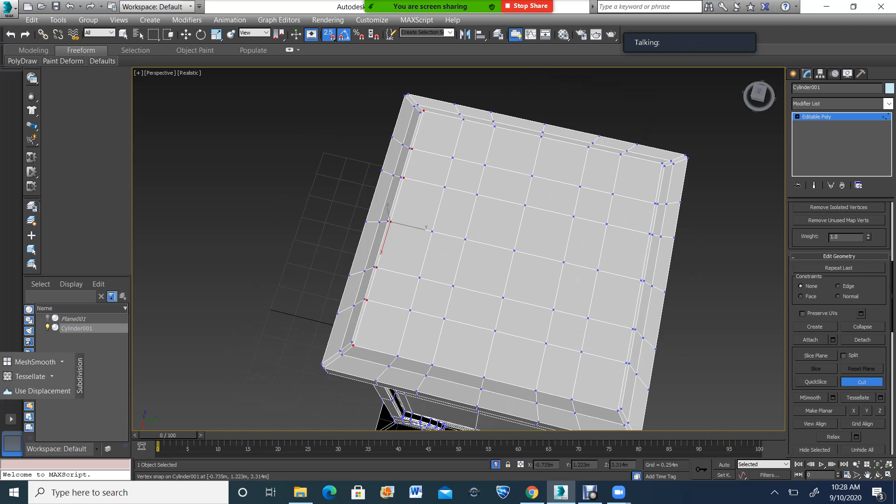
click(420, 112)
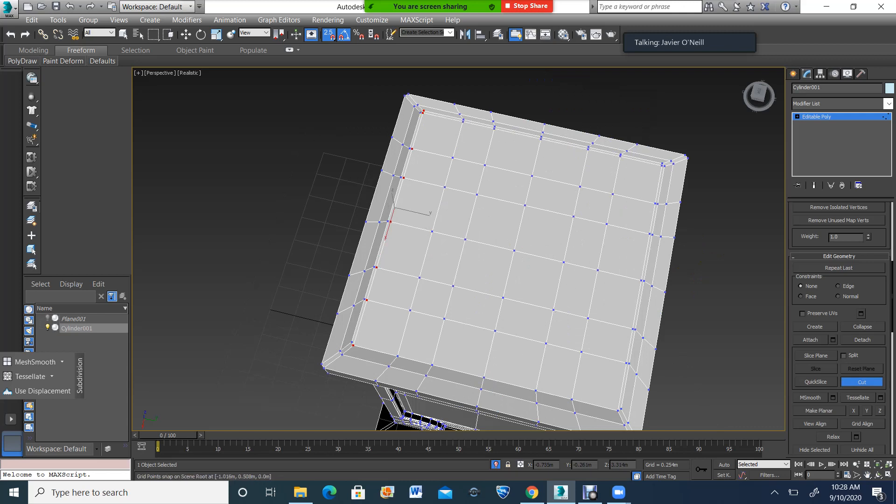
click(352, 345)
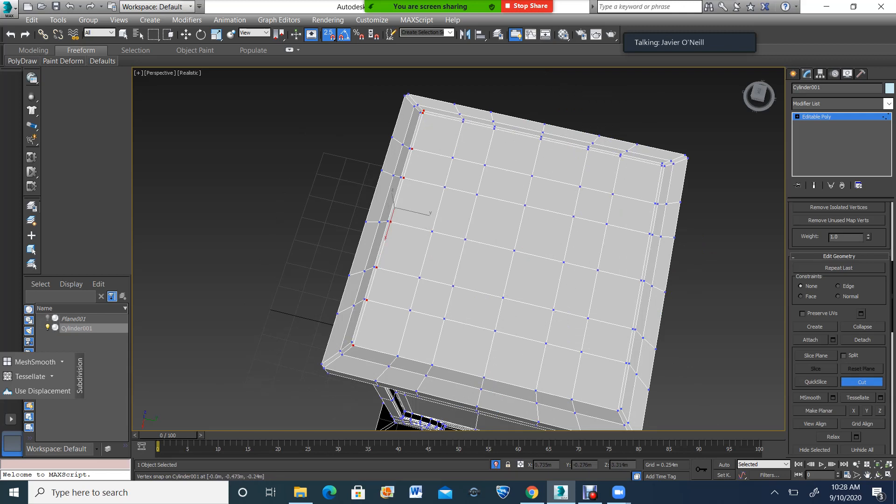
click(620, 409)
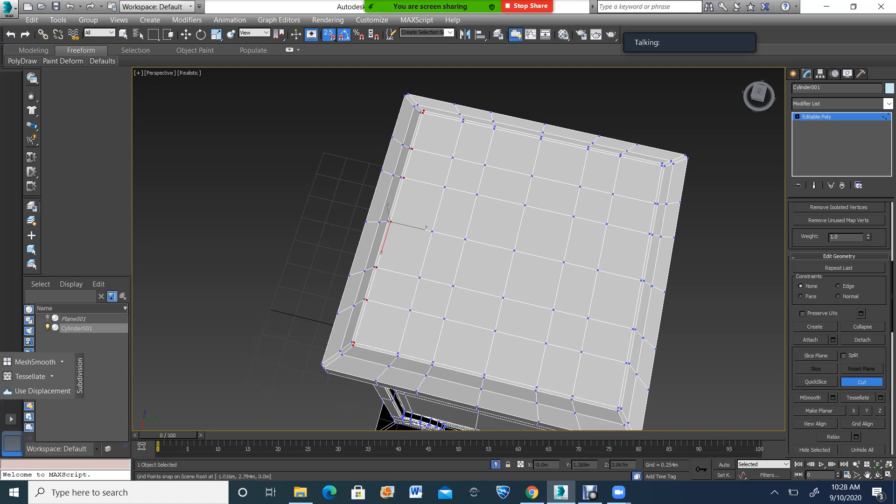
Leave vertex editing and apply a TurboSmooth modifier to the pedestal.
click(878, 475)
scroll(527, 299, down, 3)
drag(528, 298, 382, 252)
scroll(420, 229, down, 3)
scroll(383, 252, up, 3)
key(1)
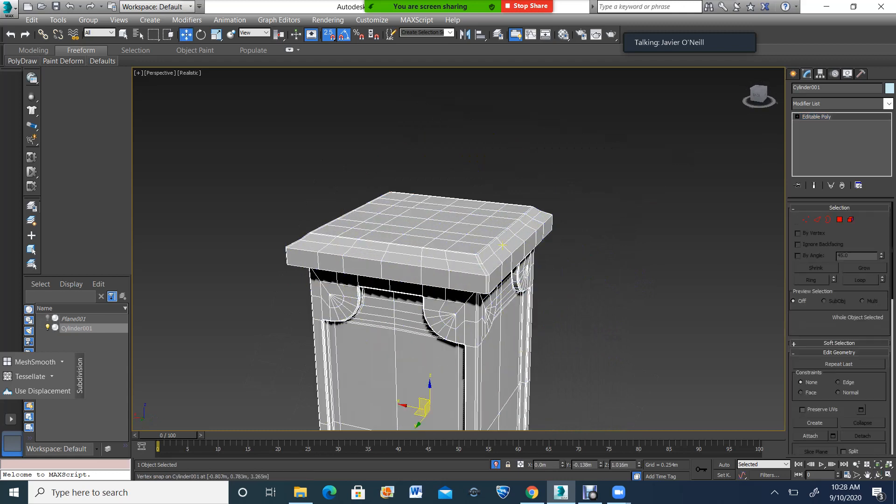
click(889, 104)
drag(889, 159, 889, 385)
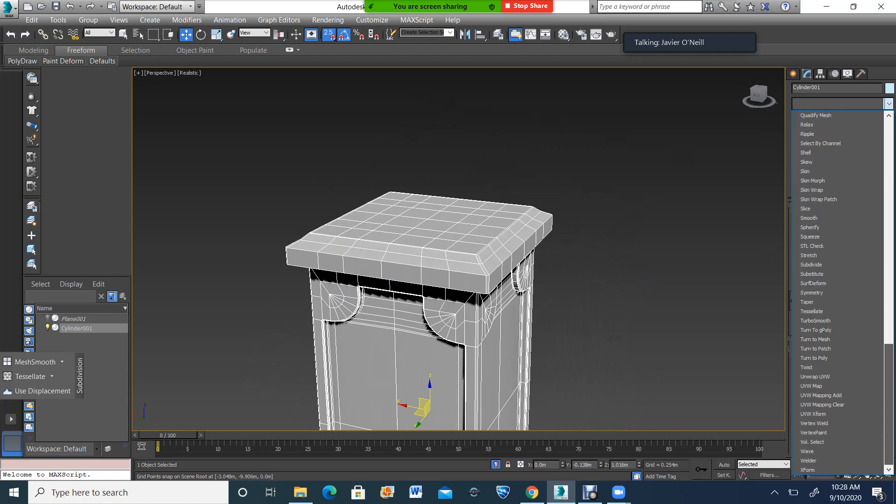
click(815, 321)
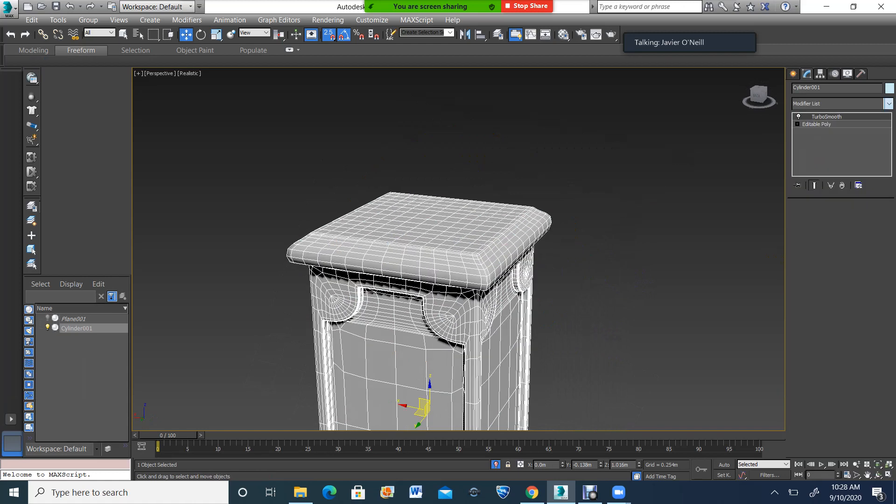
Inspect the whole smoothed pedestal without its wireframe highlight, and remove the TurboSmooth modifier.
middle_drag(423, 402, 422, 317)
scroll(453, 108, down, 4)
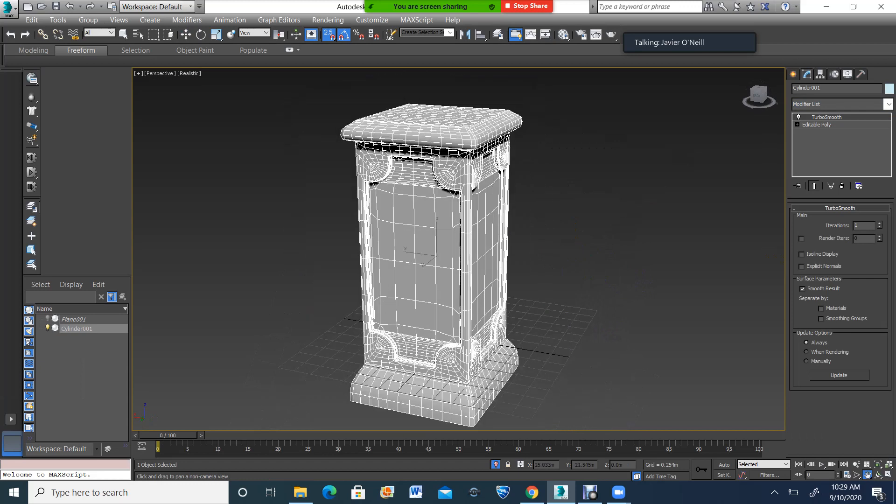
key(w)
click(348, 232)
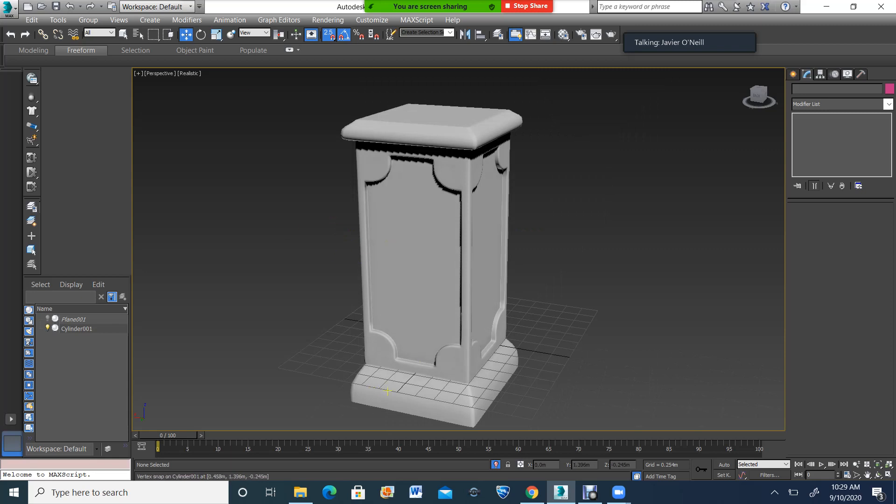
click(409, 226)
click(841, 186)
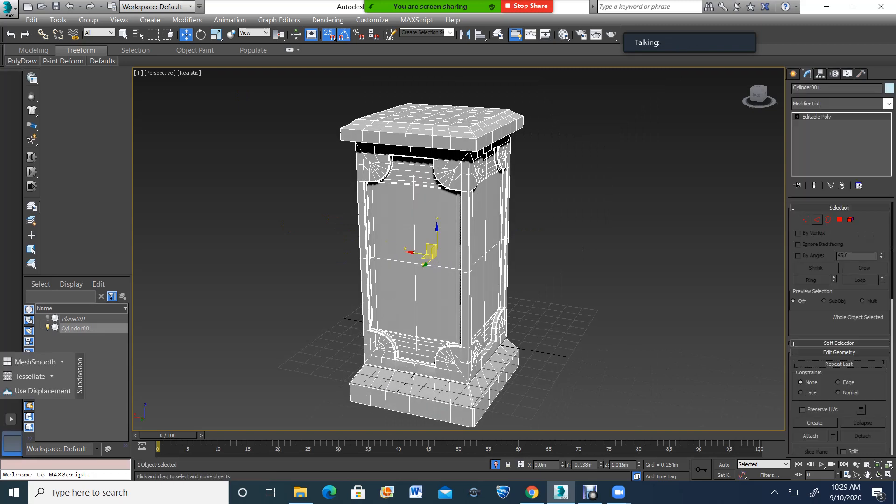
Select the edge loop around the upper rim of the cap's vertical side and chamfer it slightly.
key(2)
scroll(378, 131, up, 8)
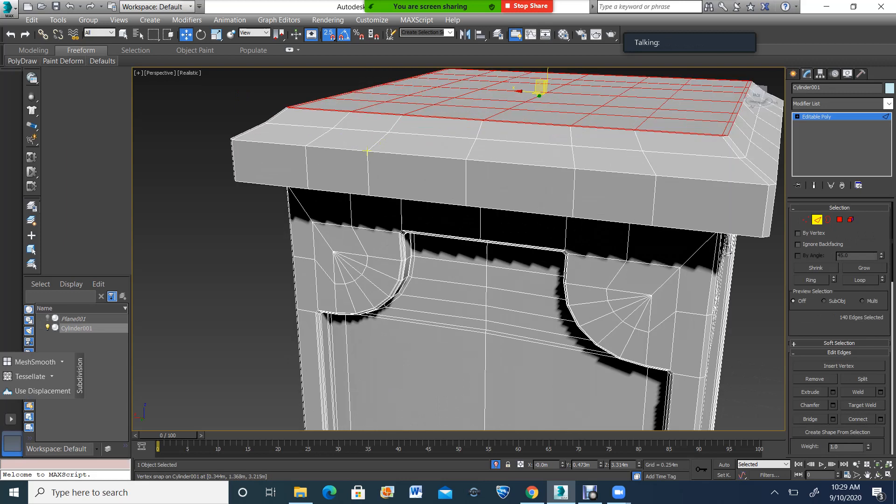
click(347, 149)
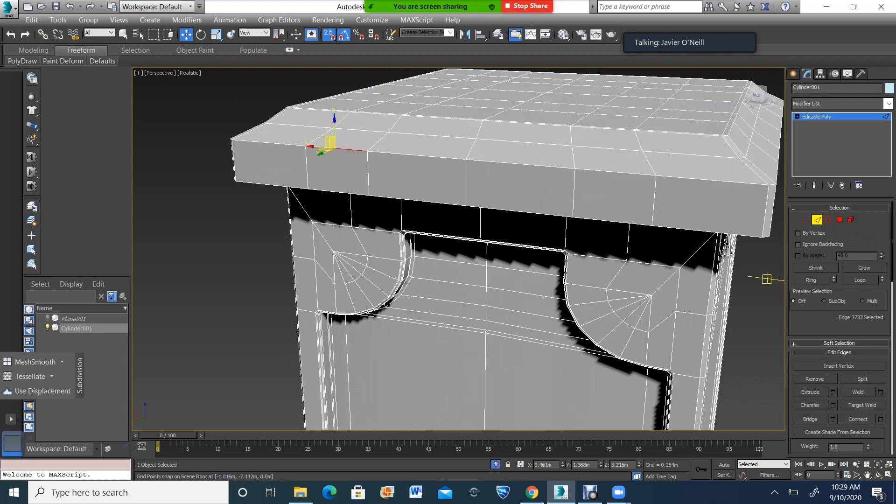
click(860, 280)
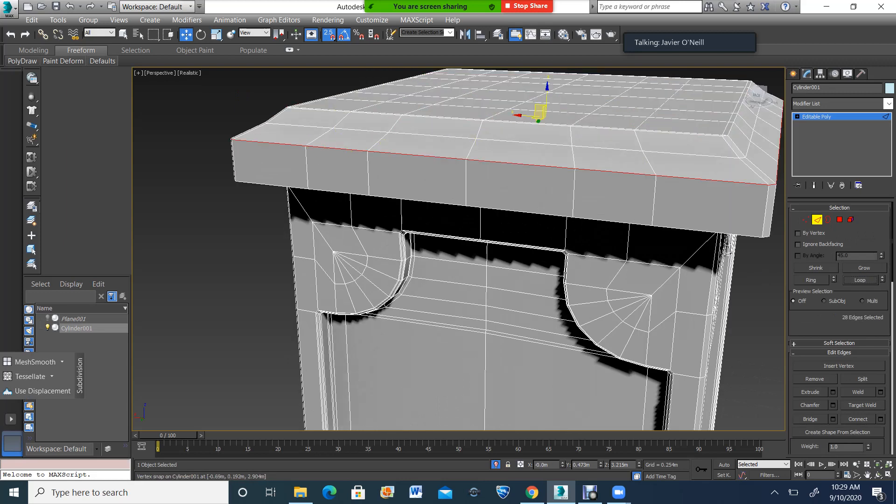
click(811, 405)
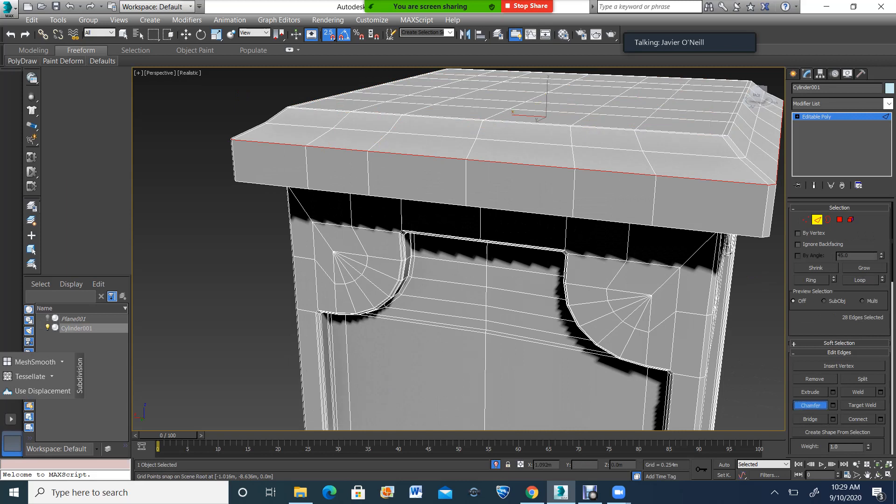
click(348, 149)
key(ctrl+z)
drag(348, 150, 348, 146)
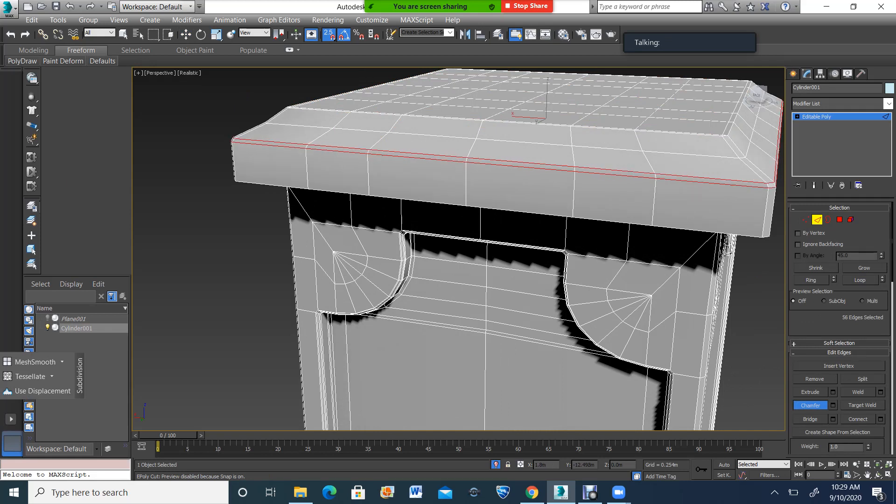
Chamfer the edge loop around the lower rim of the cap's vertical side with one segment.
scroll(662, 241, down, 3)
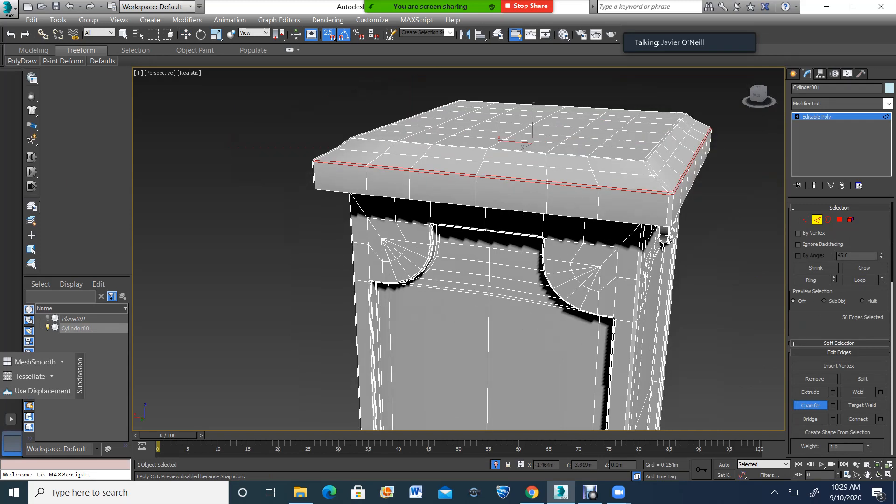
click(879, 475)
drag(523, 299, 539, 236)
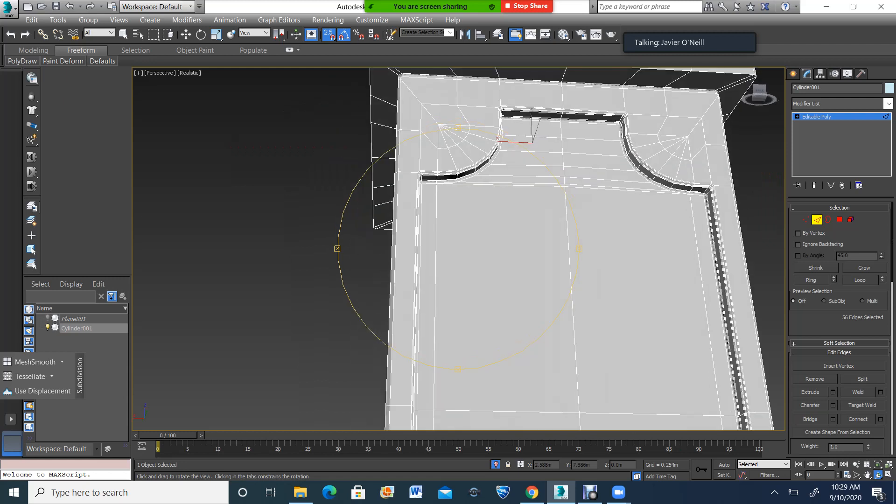
click(867, 474)
drag(508, 200, 462, 345)
scroll(462, 345, up, 5)
drag(462, 304, 529, 343)
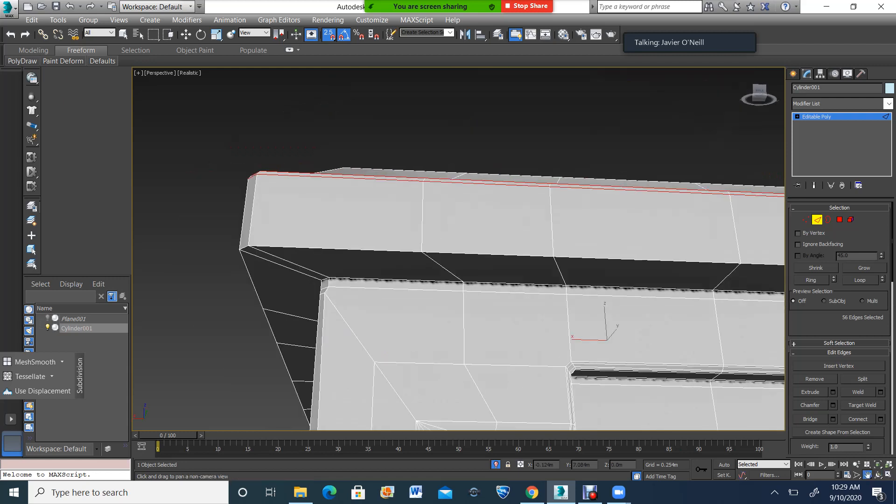
scroll(429, 226, down, 2)
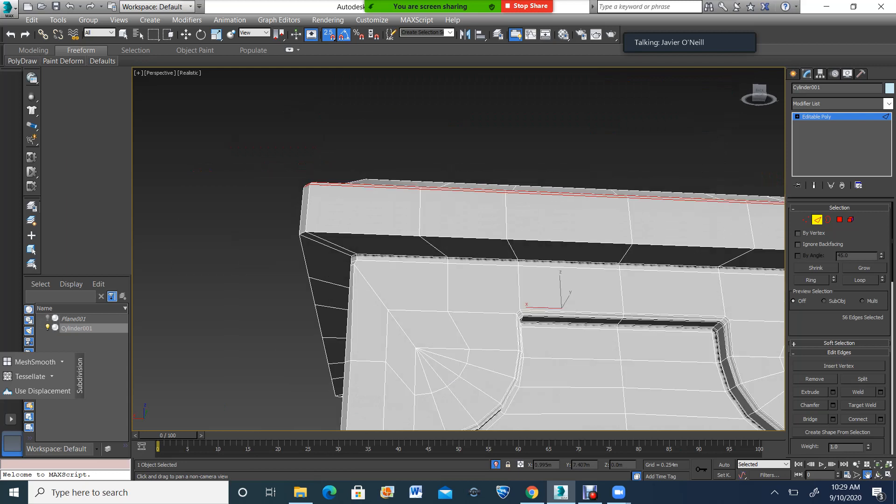
scroll(531, 264, up, 2)
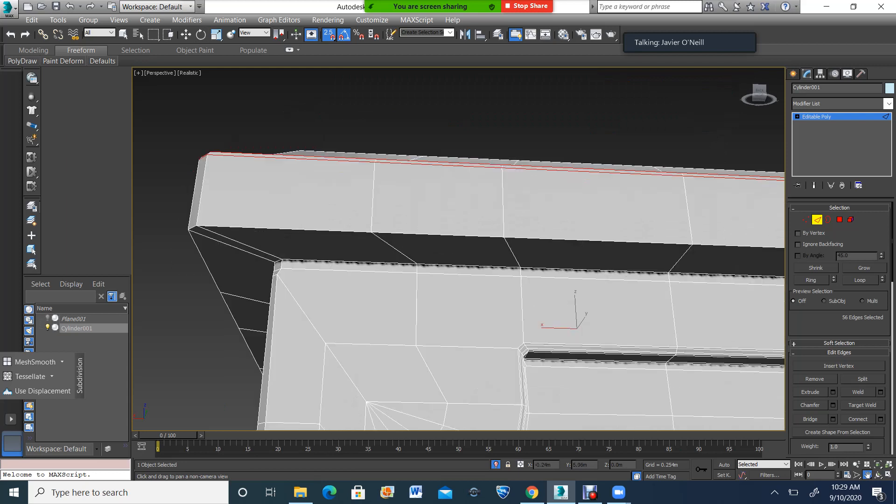
key(w)
click(297, 229)
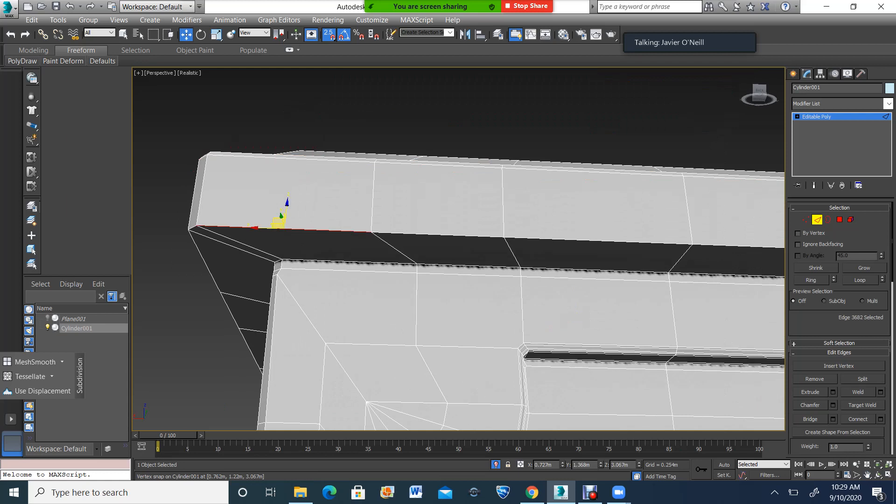
click(860, 280)
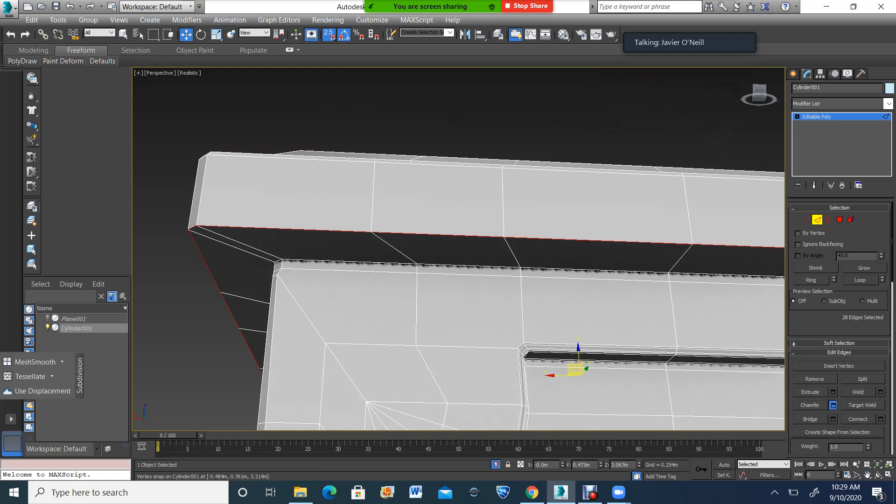
click(833, 405)
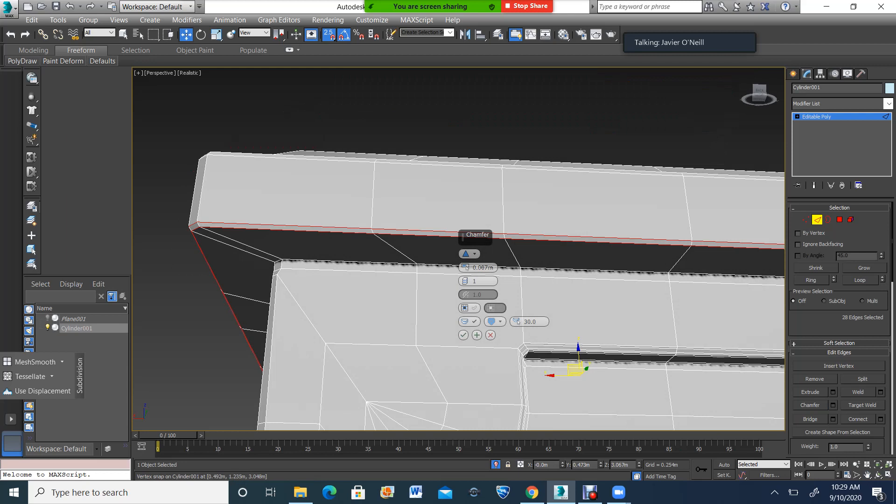
click(463, 335)
Select the ring of vertical edges around the cap's side and connect them with a horizontal edge loop.
scroll(440, 272, down, 6)
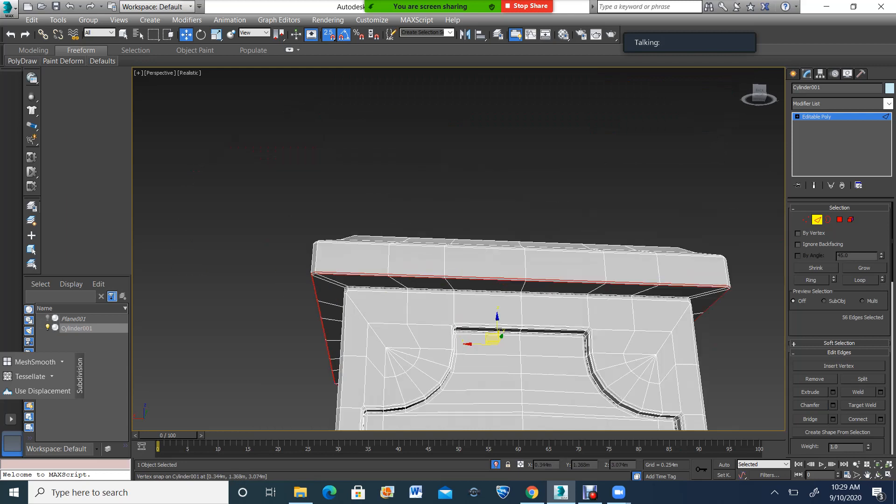
click(878, 475)
drag(471, 275, 467, 314)
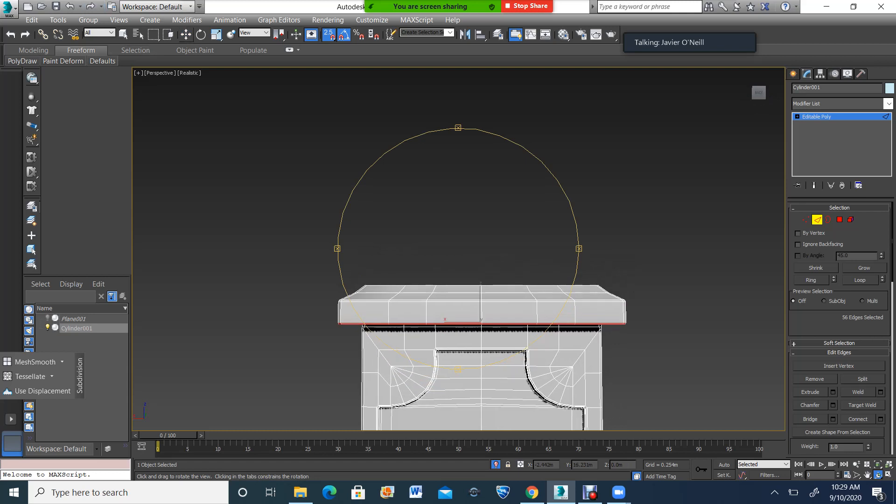
key(w)
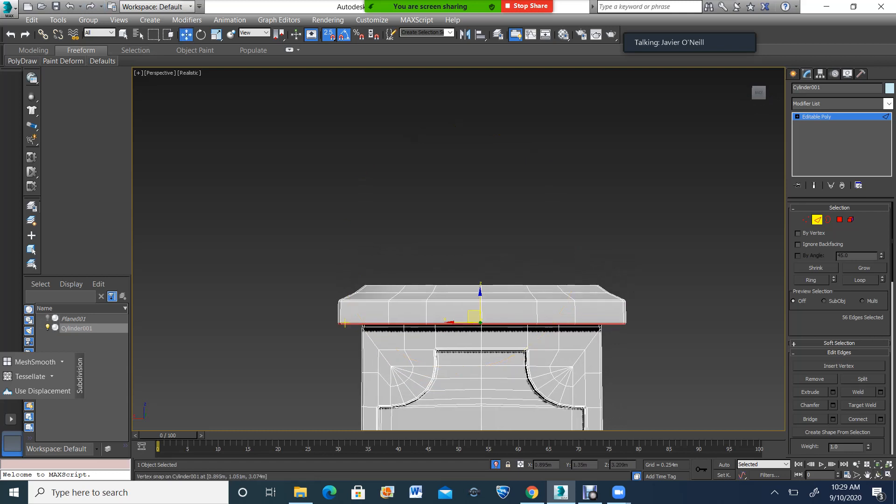
click(386, 319)
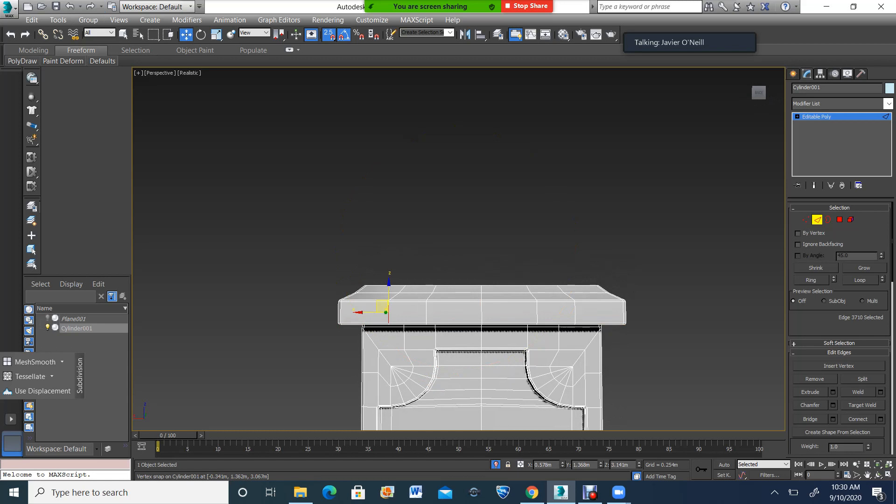
click(860, 280)
key(ctrl+z)
click(811, 280)
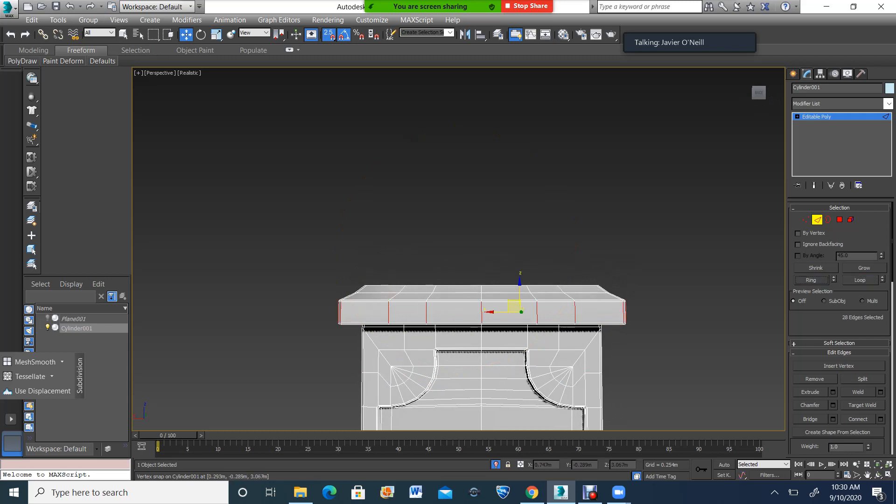
key(ctrl+shift+e)
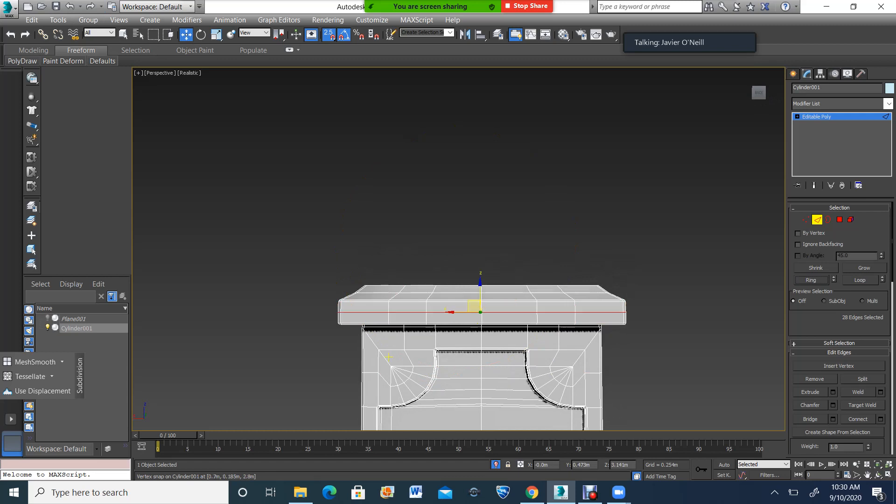
Chamfer the cap's new middle loop wide enough to place support loops close to its upper and lower rims.
scroll(392, 324, up, 3)
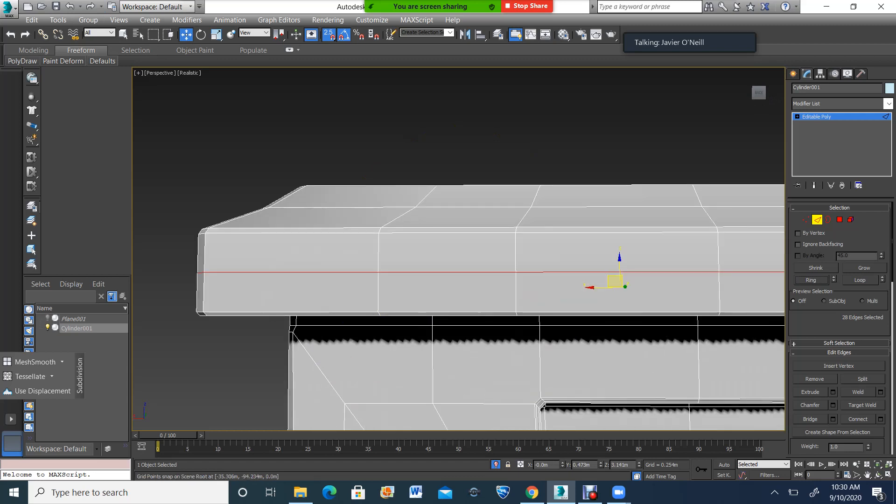
click(810, 405)
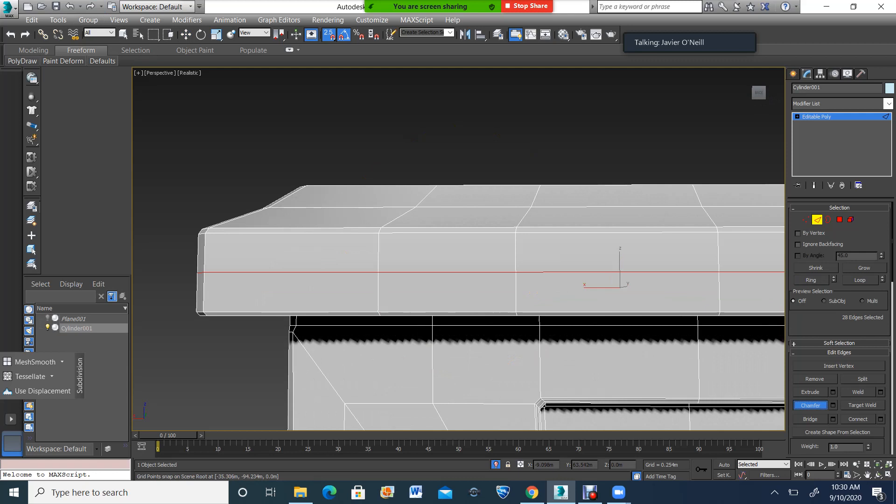
drag(378, 272, 378, 236)
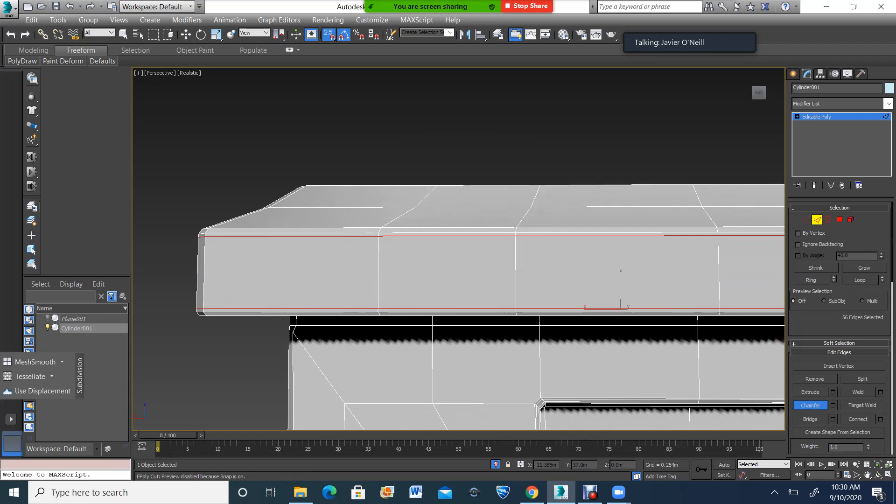
Chamfer the edge loop where the base's sloped flare meets its vertical side by a small amount.
scroll(224, 211, down, 8)
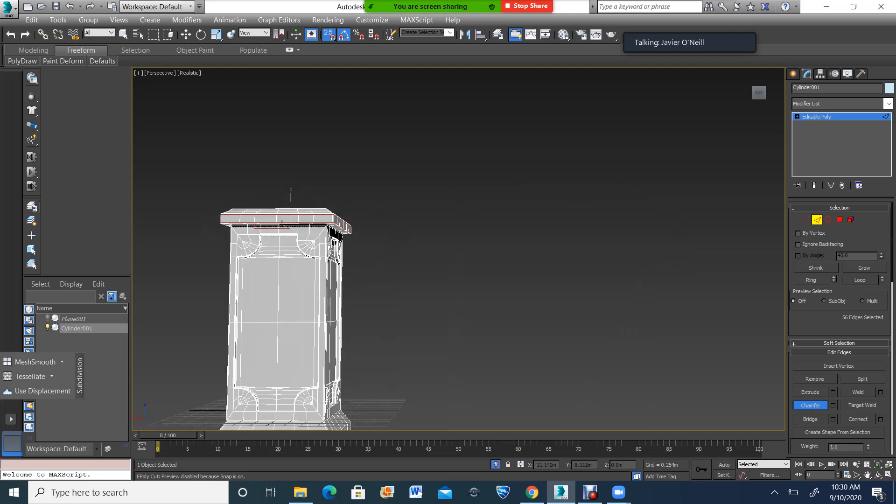
click(879, 475)
drag(504, 261, 448, 283)
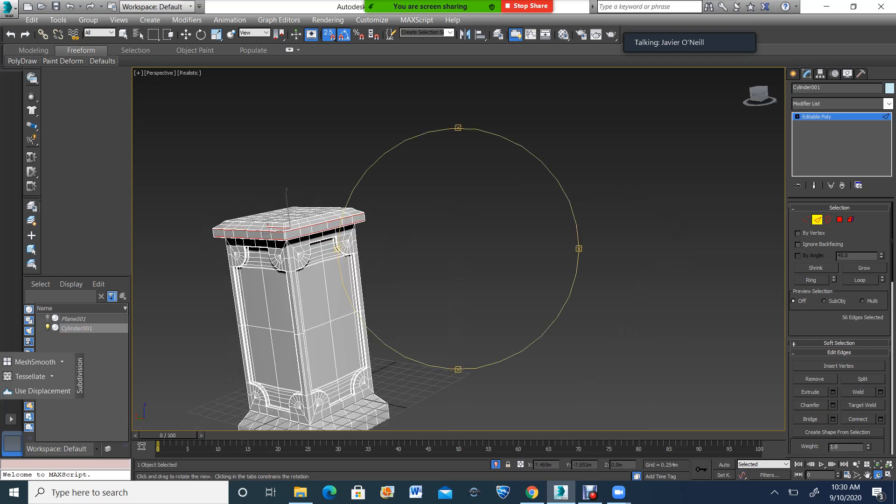
middle_drag(270, 237, 420, 276)
scroll(421, 275, up, 4)
scroll(420, 275, down, 4)
middle_drag(427, 364, 419, 194)
scroll(427, 327, up, 6)
middle_drag(426, 327, 414, 405)
click(186, 34)
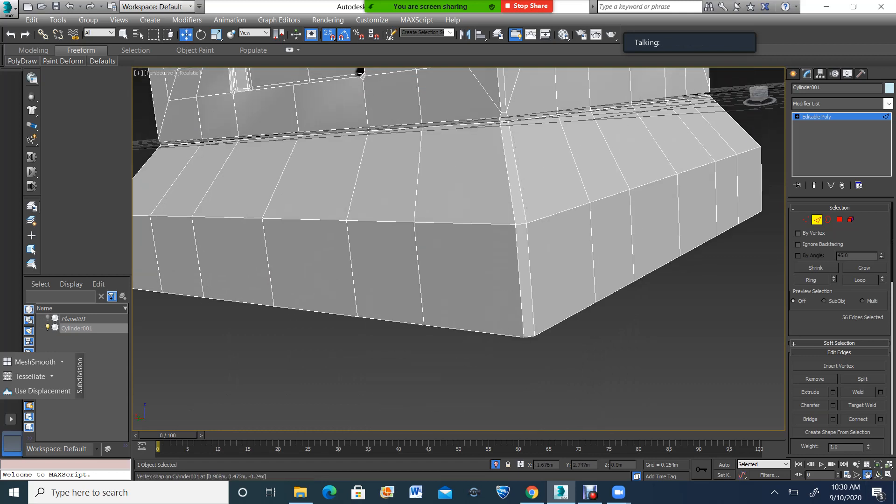
click(282, 219)
click(861, 280)
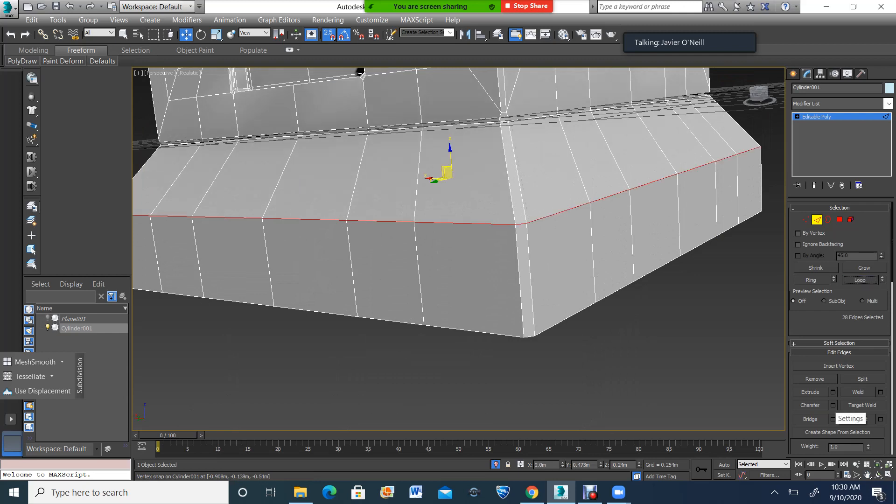
click(810, 405)
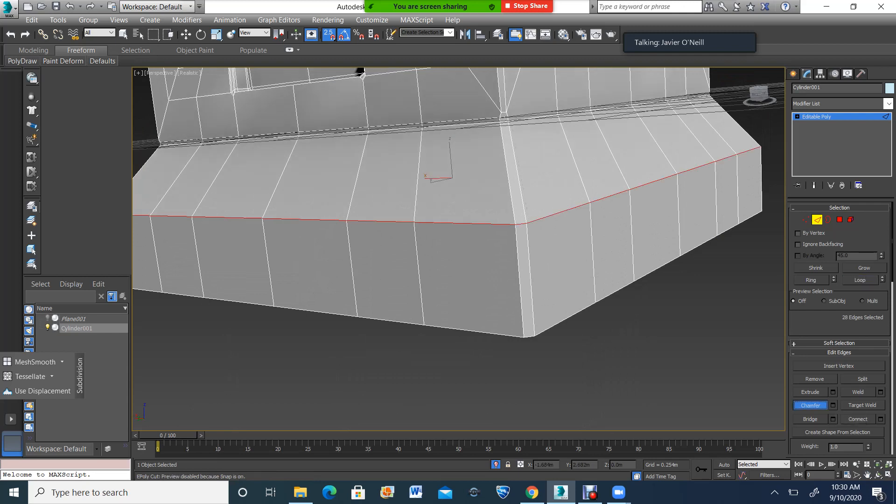
drag(414, 222, 414, 216)
scroll(414, 216, down, 3)
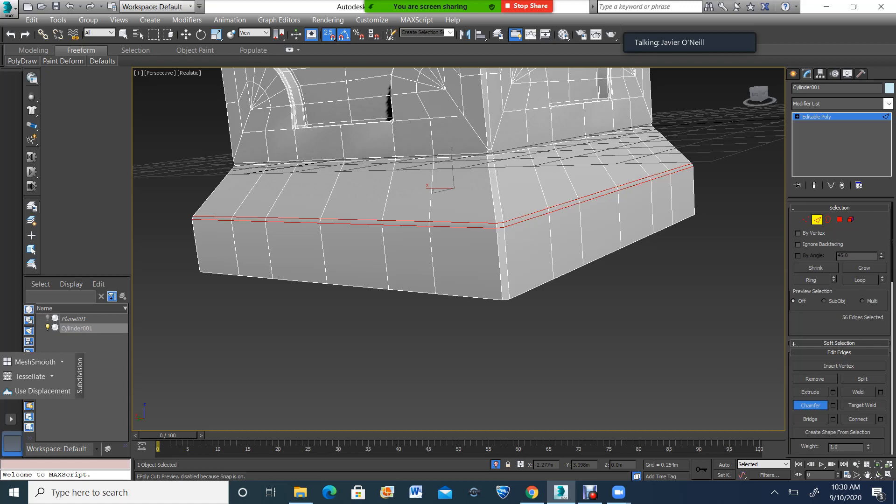
Connect the ring of vertical edges on the base's side, turn snapping off, and lower the new loop close to the bottom rim.
key(w)
click(433, 257)
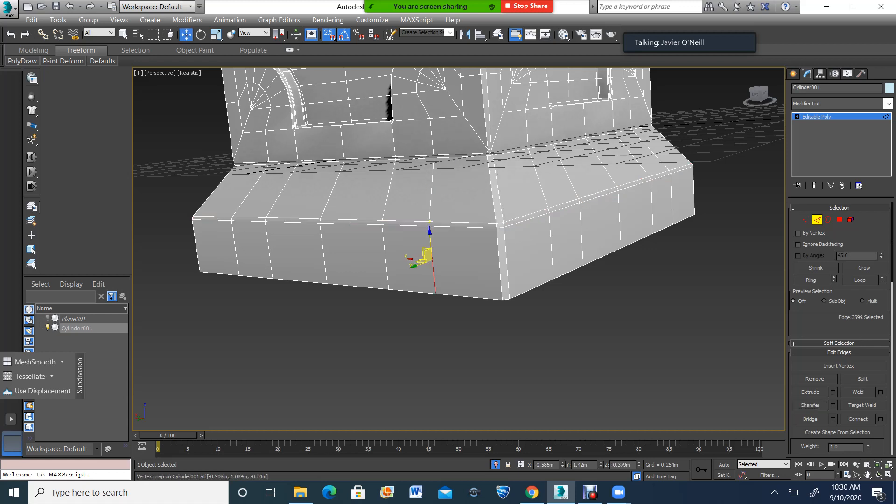
click(811, 280)
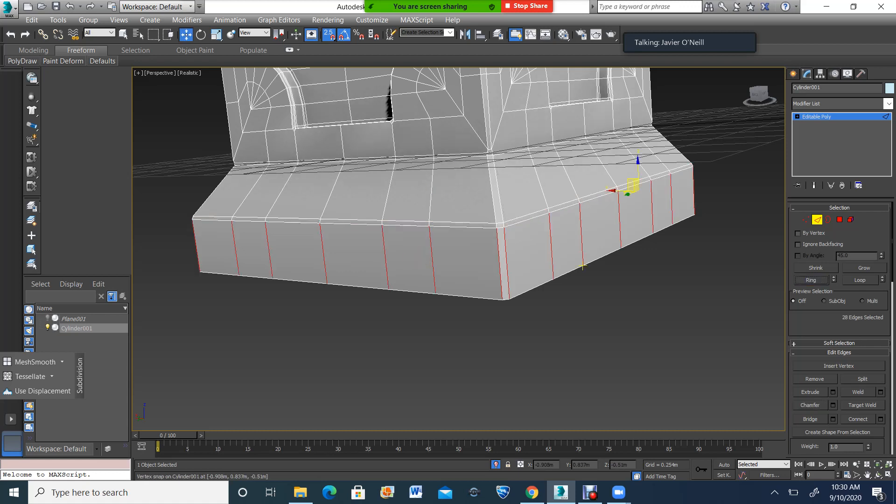
key(ctrl+shift+e)
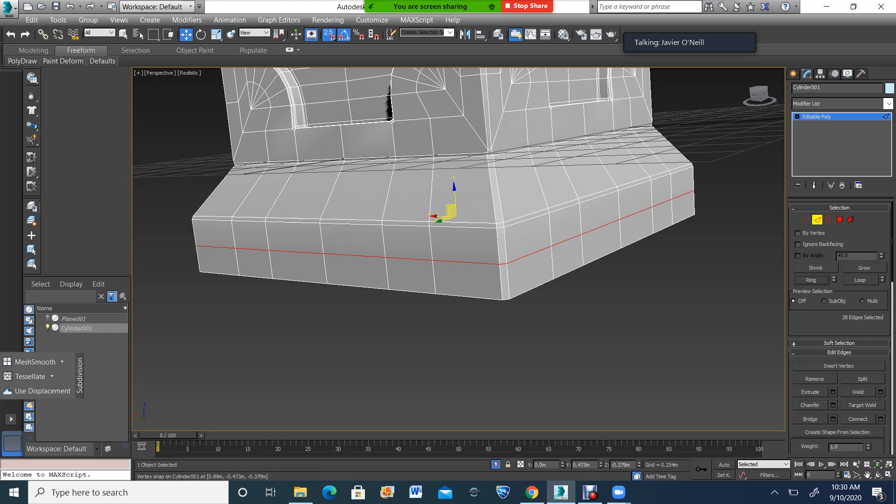
key(s)
drag(454, 189, 454, 222)
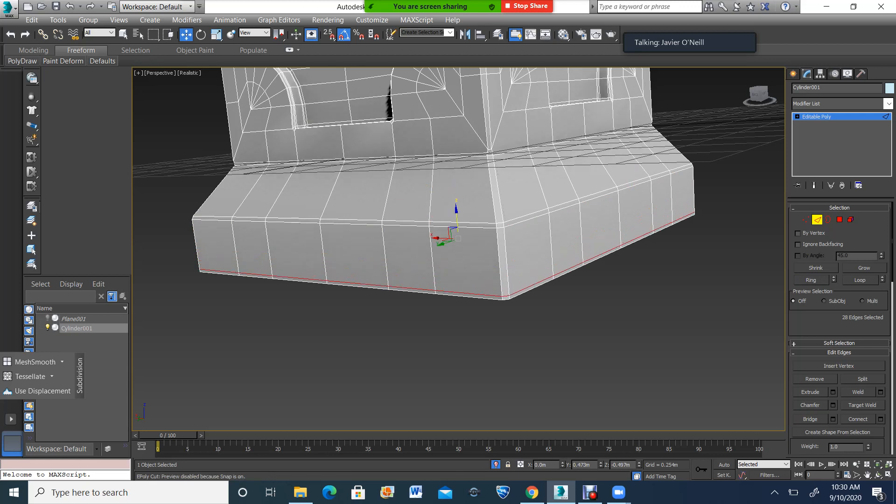
Connect the base side's vertical edges again and raise this new loop close to the side's upper rim.
click(500, 262)
click(810, 280)
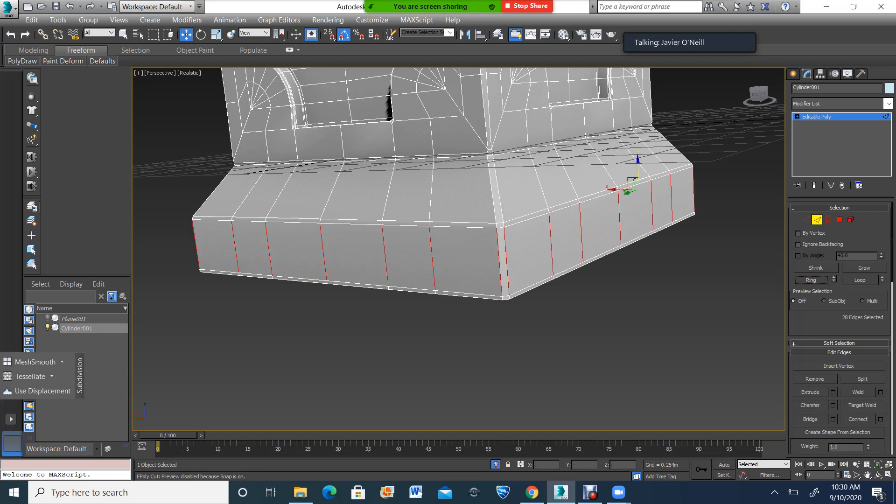
key(ctrl+shift+e)
drag(455, 191, 454, 163)
Connect the ring of sloped edges on the base's flare and slide the loop close to the flare's lower rim with the Edge constraint.
click(430, 203)
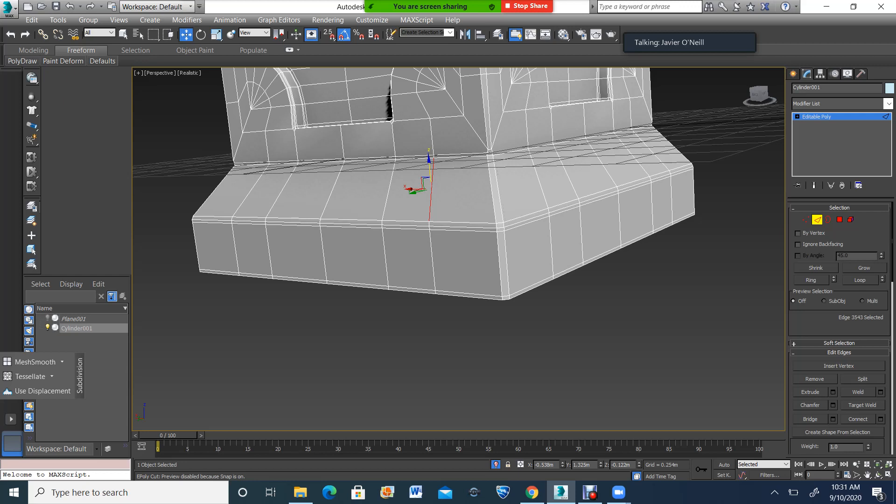
click(811, 280)
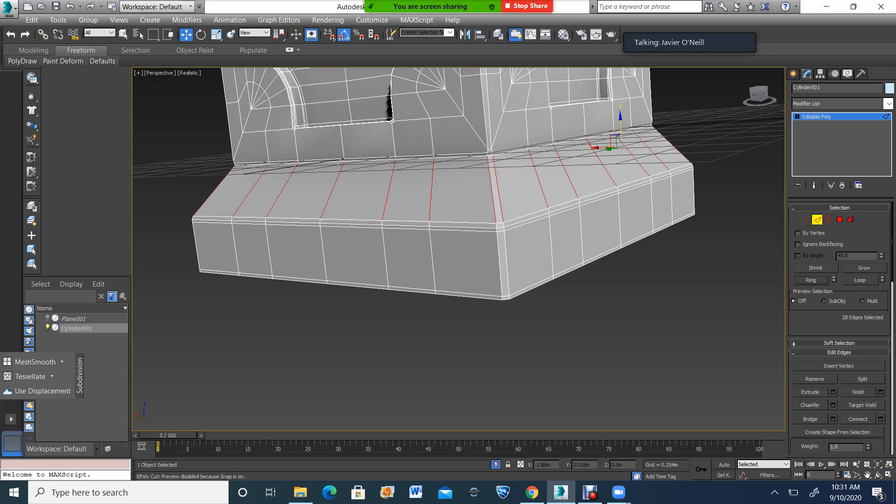
key(ctrl+shift+e)
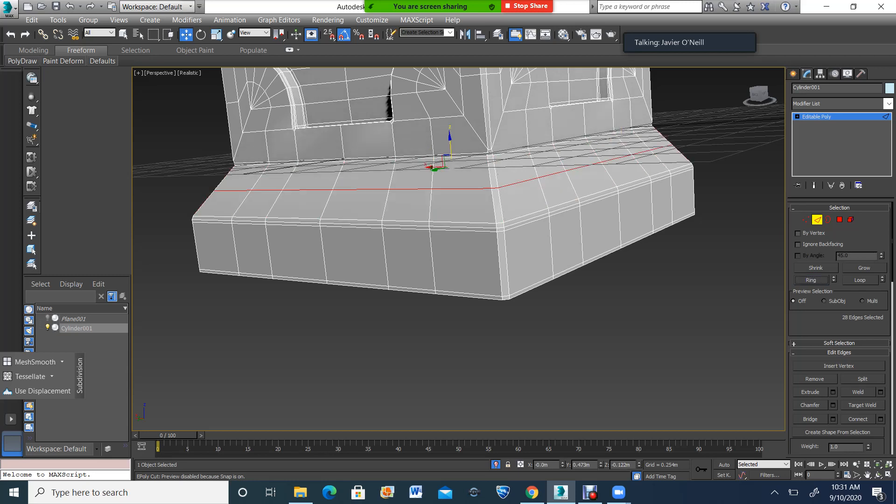
mouse_move(451, 141)
mouse_down()
mouse_move(451, 166)
mouse_move(451, 145)
mouse_up()
scroll(840, 327, down, 5)
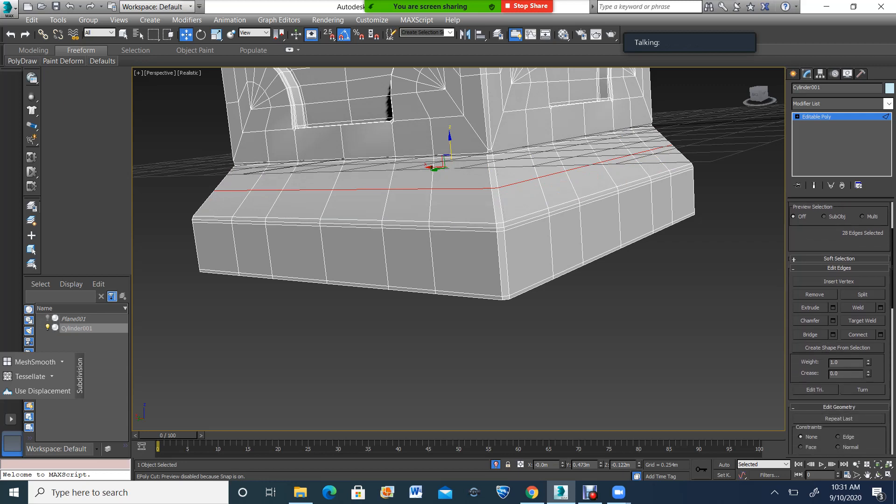
scroll(840, 327, down, 1)
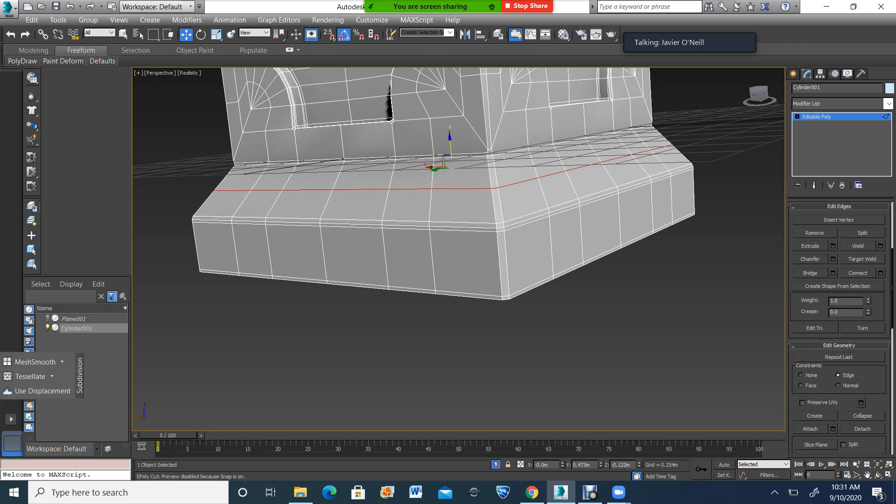
drag(450, 144, 451, 168)
Connect the flare's remaining sloped edges and slide this new loop up close to where the flare meets the pedestal body.
click(431, 196)
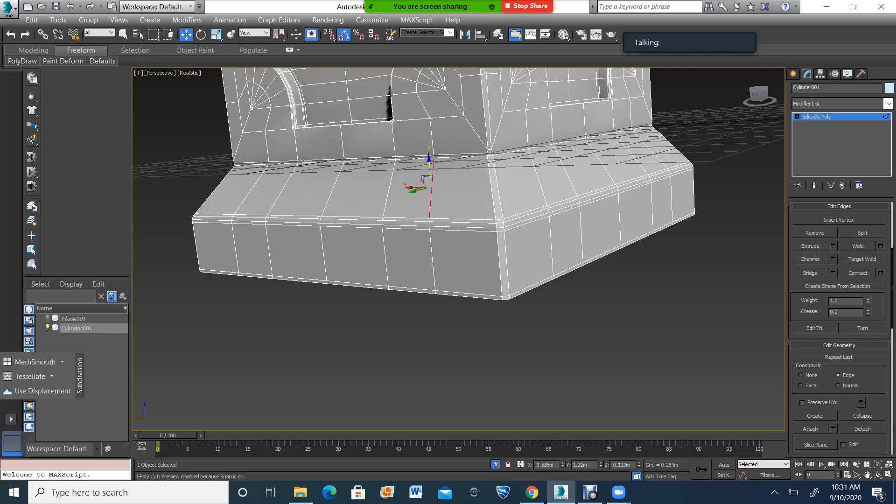
scroll(840, 327, up, 5)
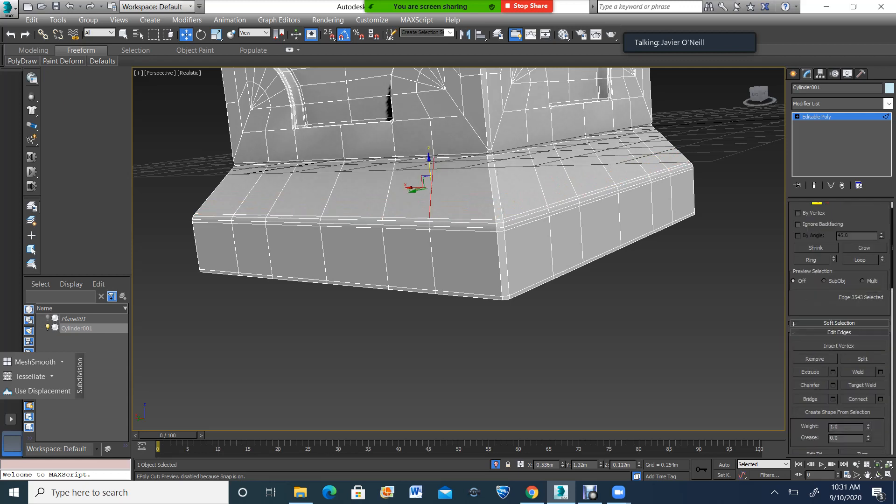
click(811, 280)
key(ctrl+shift+e)
scroll(411, 140, up, 4)
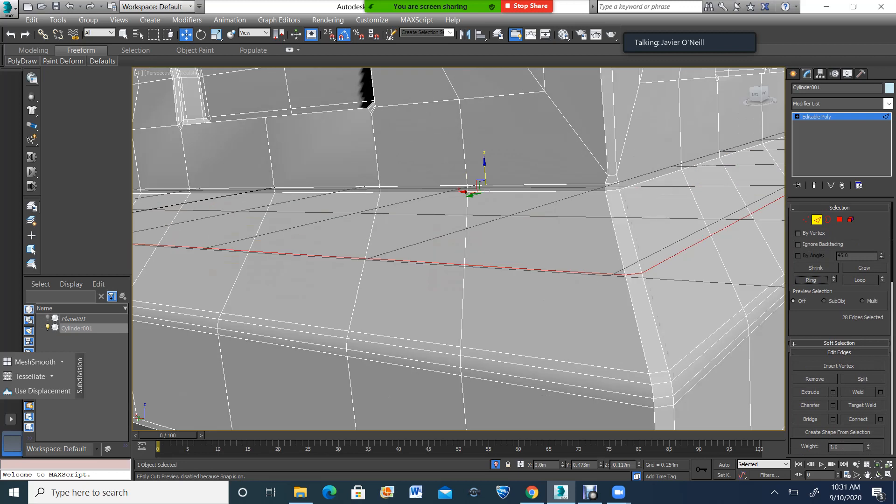
drag(485, 167, 485, 129)
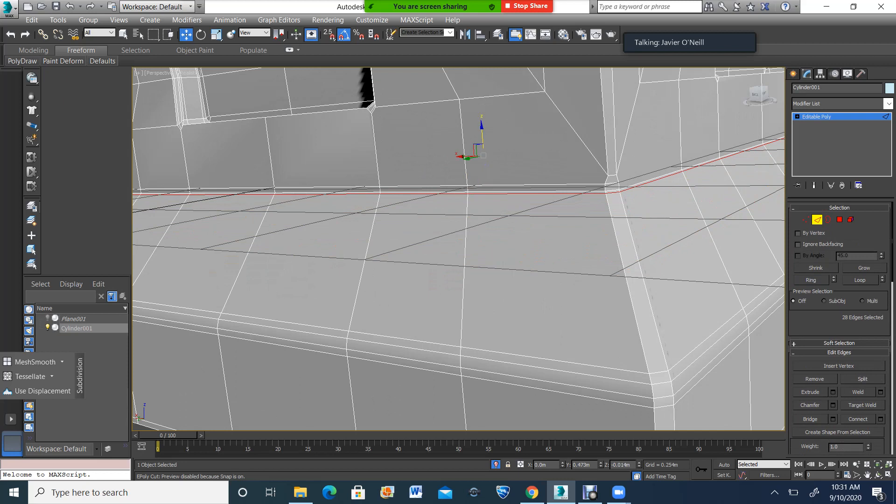
Connect the ring of short edges in the narrow band between the flare and the pedestal body with an edge loop.
scroll(619, 147, down, 3)
scroll(619, 147, up, 5)
key(alt+r)
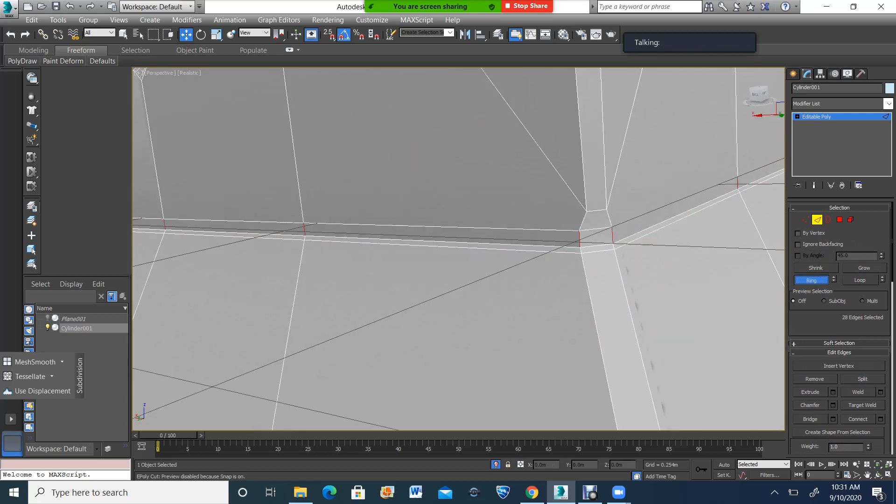
key(ctrl+shift+e)
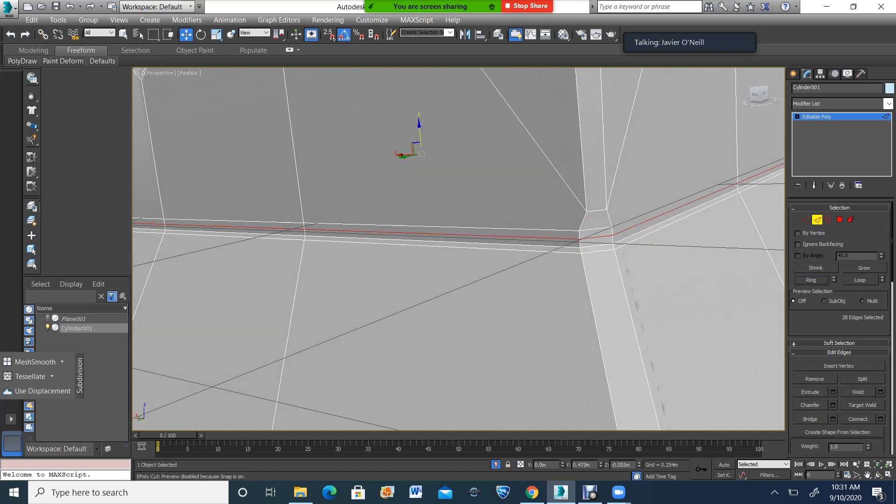
Connect the ring of upper edges on the cap's sloped bevel and slide the new loop close to the cap's flat top.
scroll(525, 208, down, 10)
click(878, 475)
scroll(510, 275, down, 3)
drag(509, 248, 474, 284)
scroll(542, 203, down, 5)
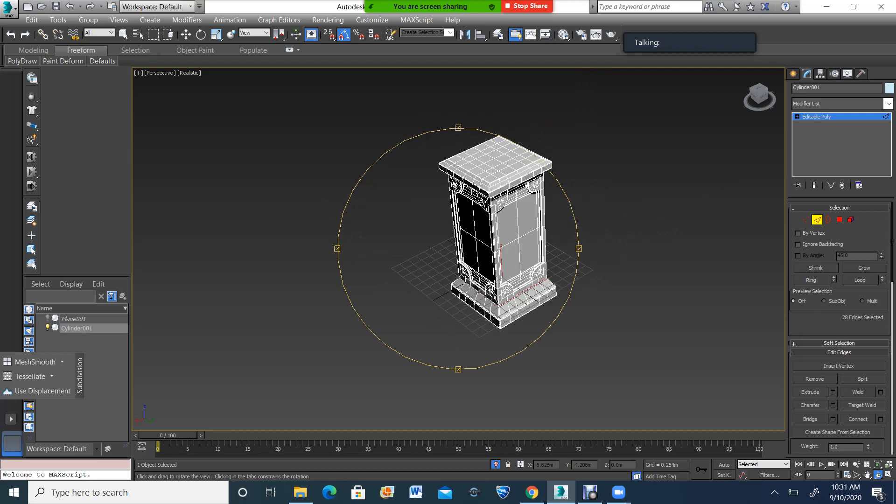
scroll(561, 119, up, 7)
scroll(451, 239, down, 4)
drag(452, 239, 428, 203)
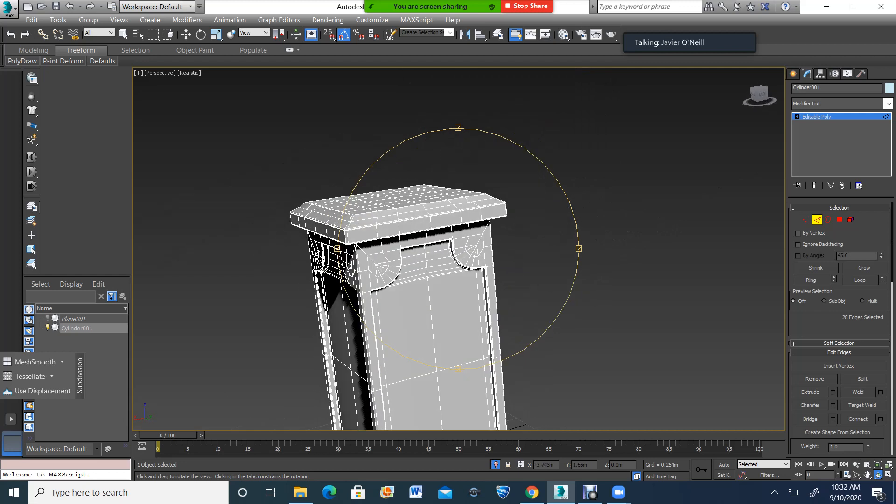
key(w)
key(2)
scroll(434, 186, up, 4)
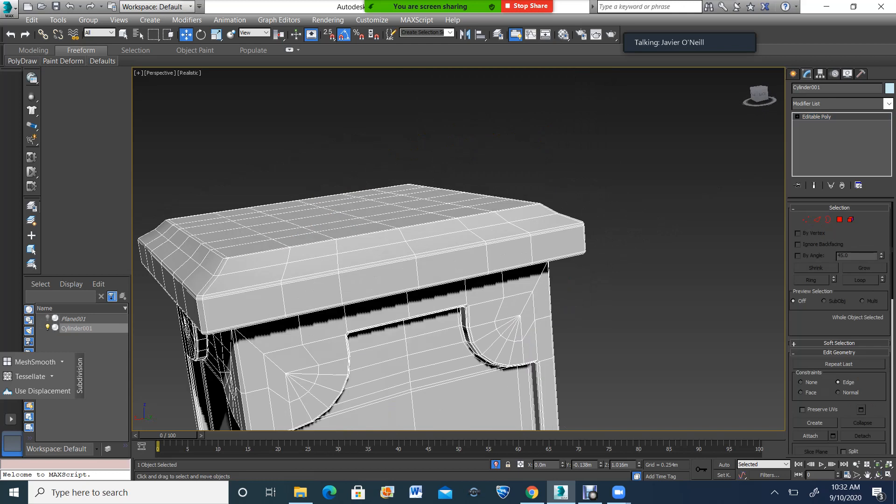
key(2)
scroll(537, 289, up, 2)
click(407, 239)
click(811, 280)
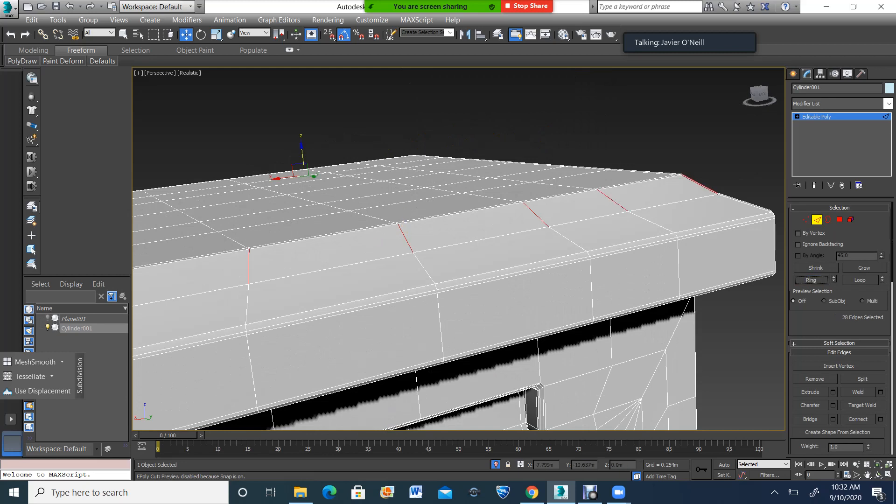
key(ctrl+shift+e)
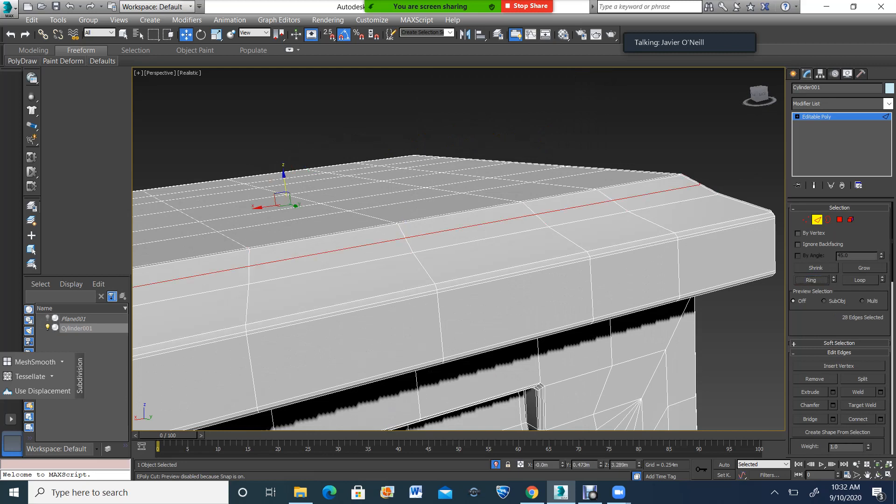
drag(285, 185, 284, 172)
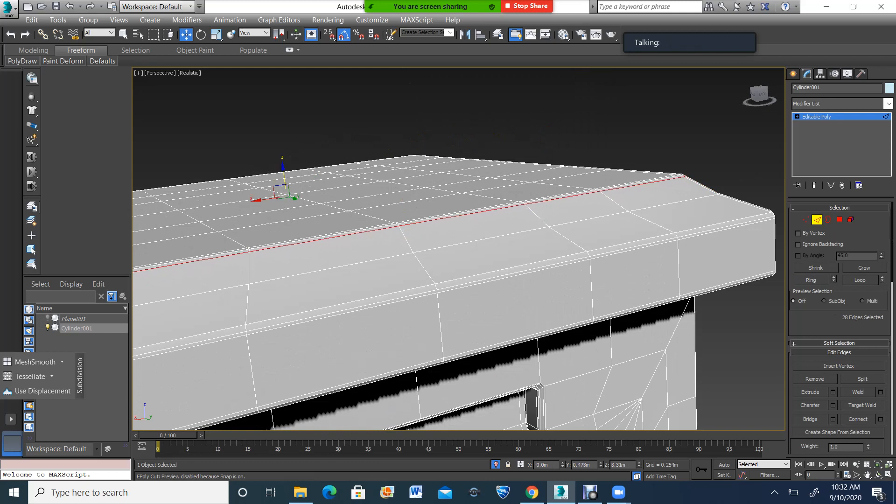
Connect the ring of lower edges on the cap's bevel and slide the new loop down close to the cap's vertical side.
click(424, 269)
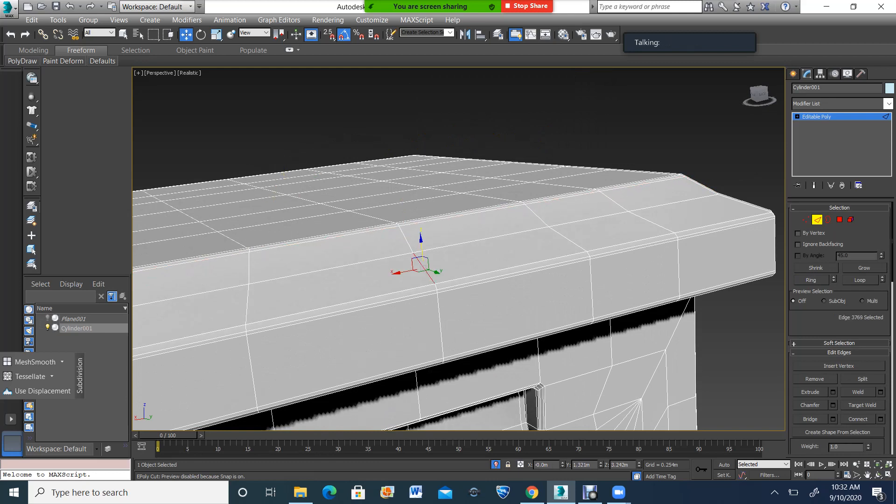
click(811, 280)
key(ctrl+shift+e)
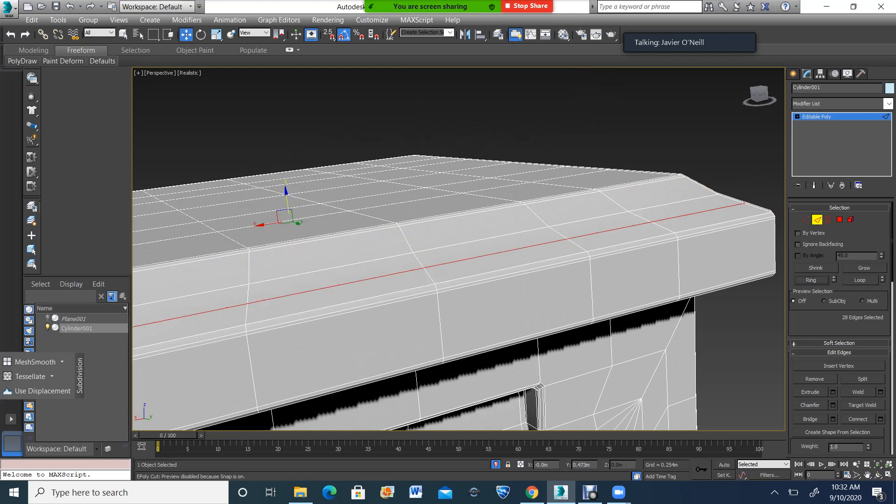
drag(287, 198, 288, 215)
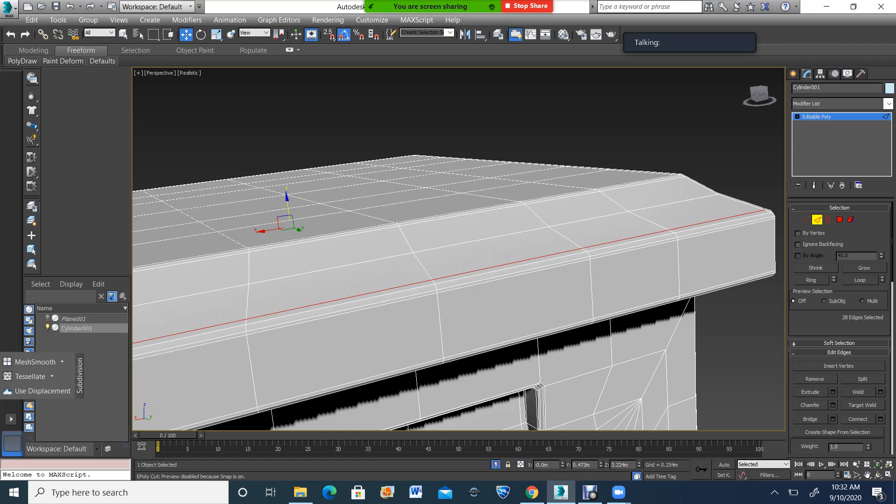
Leave edge editing and apply a TurboSmooth modifier to the whole pedestal.
scroll(619, 210, down, 6)
key(2)
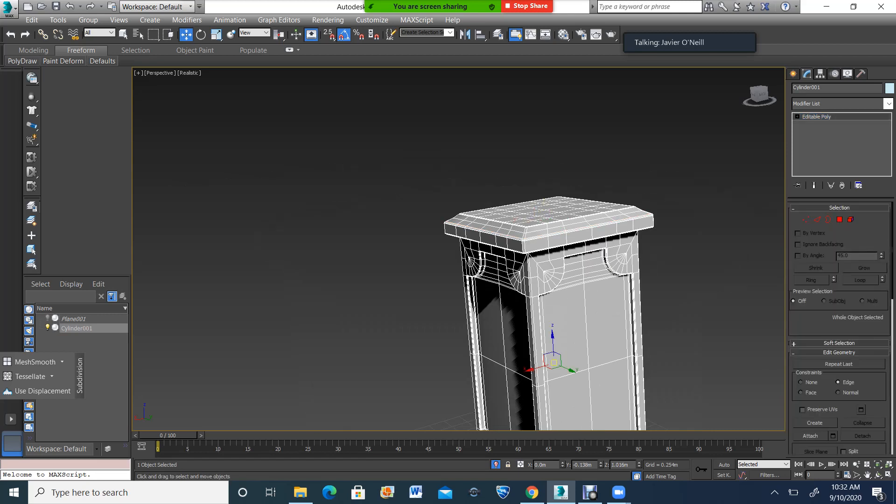
middle_drag(728, 355, 561, 254)
scroll(565, 252, down, 3)
click(888, 104)
drag(888, 150, 889, 381)
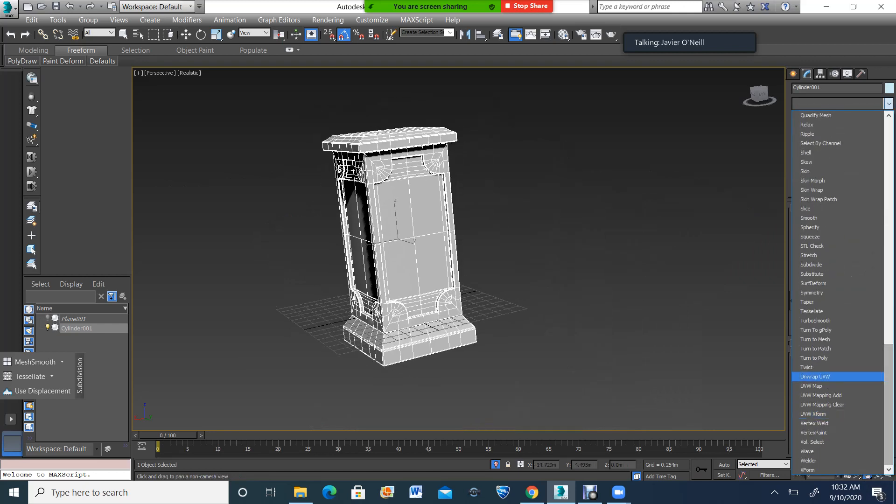
click(815, 320)
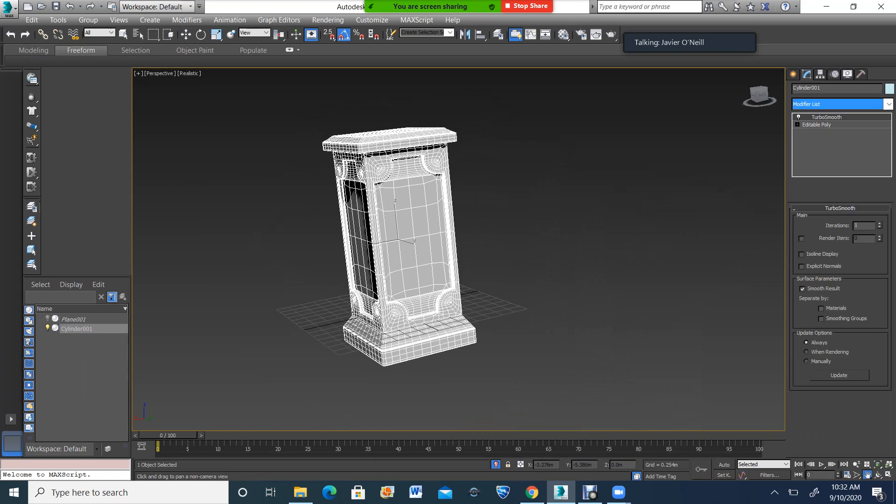
Deselect the pedestal and inspect its smoothed cap, panels and base without the wireframe.
key(z)
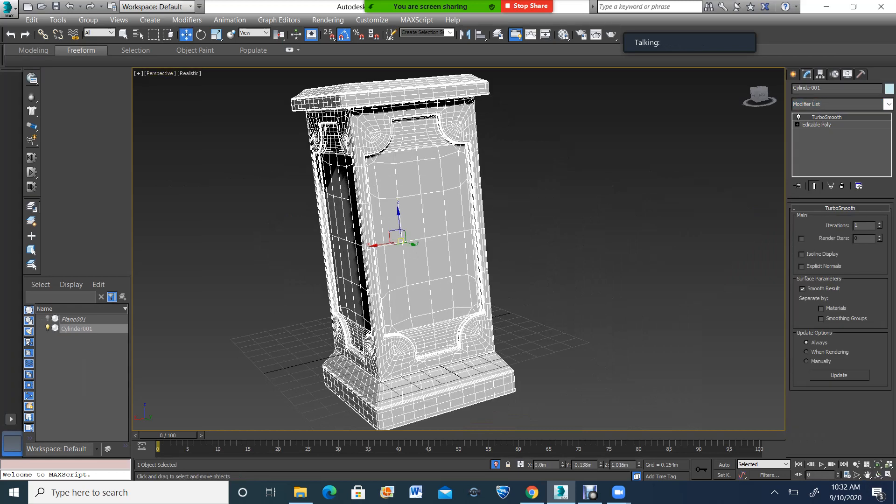
click(583, 261)
click(878, 475)
mouse_move(467, 261)
mouse_down()
mouse_move(359, 257)
mouse_move(427, 259)
mouse_move(382, 238)
mouse_move(374, 212)
mouse_move(303, 233)
mouse_move(275, 262)
mouse_move(243, 245)
mouse_move(187, 238)
mouse_move(485, 299)
mouse_move(449, 287)
mouse_move(461, 277)
mouse_up()
key(z)
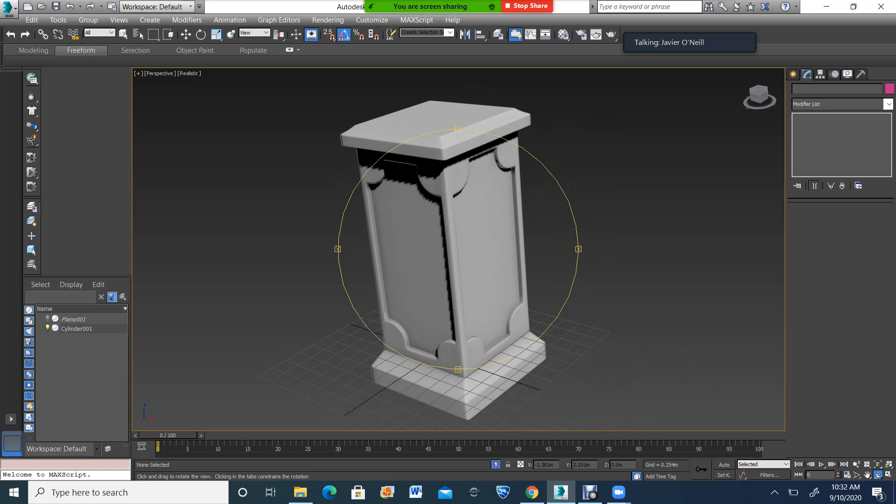
Exit isolation to bring back the reference photo plane and examine the moulding and panel details on the photo's pedestal.
click(496, 465)
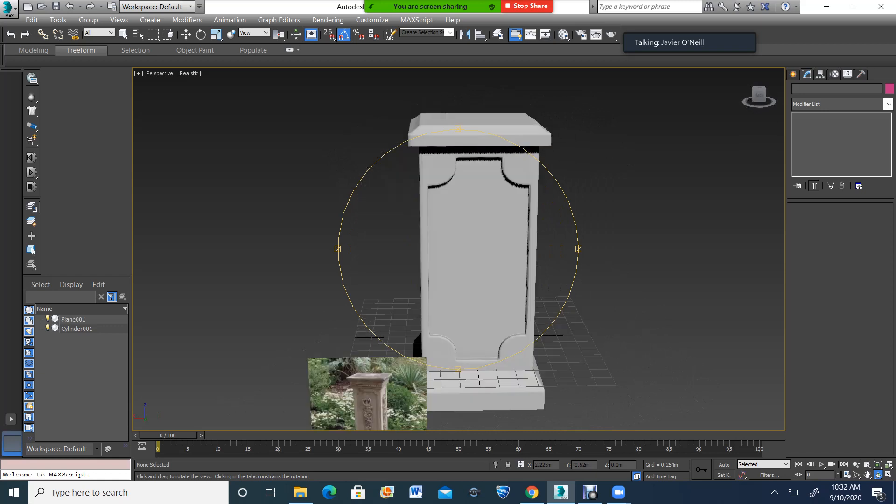
scroll(444, 200, down, 3)
scroll(430, 281, up, 4)
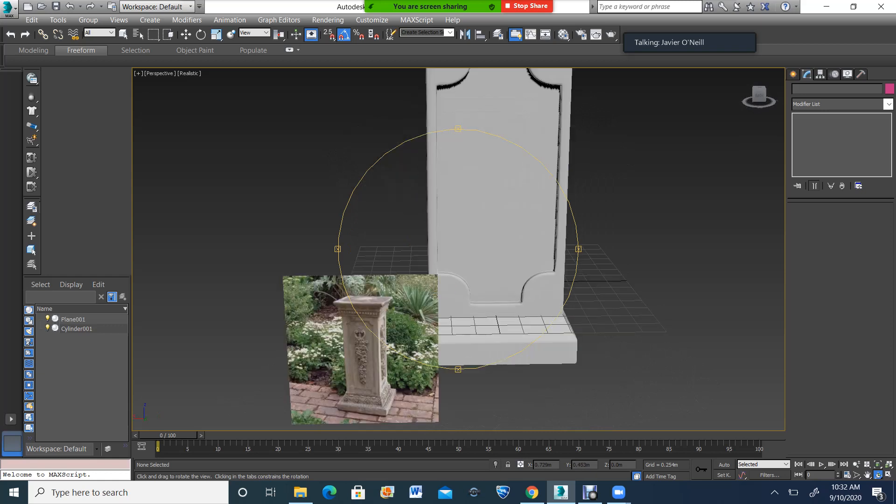
scroll(521, 223, down, 4)
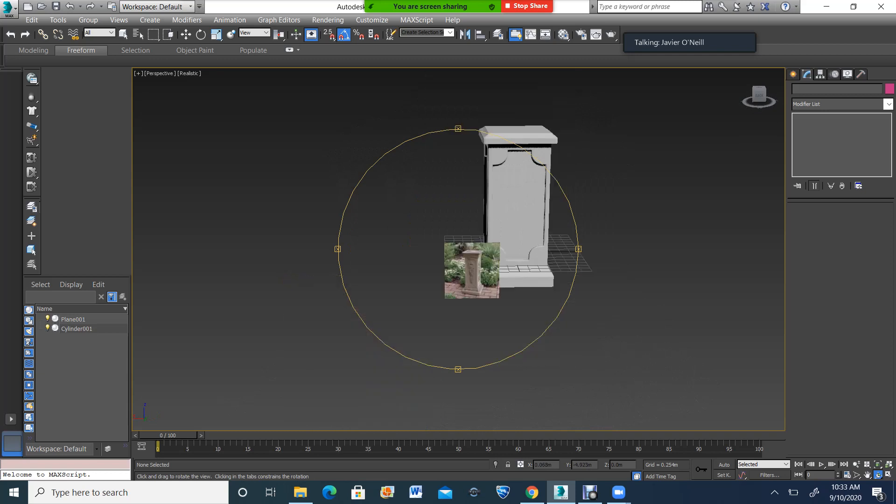
scroll(487, 211, up, 4)
scroll(433, 365, up, 10)
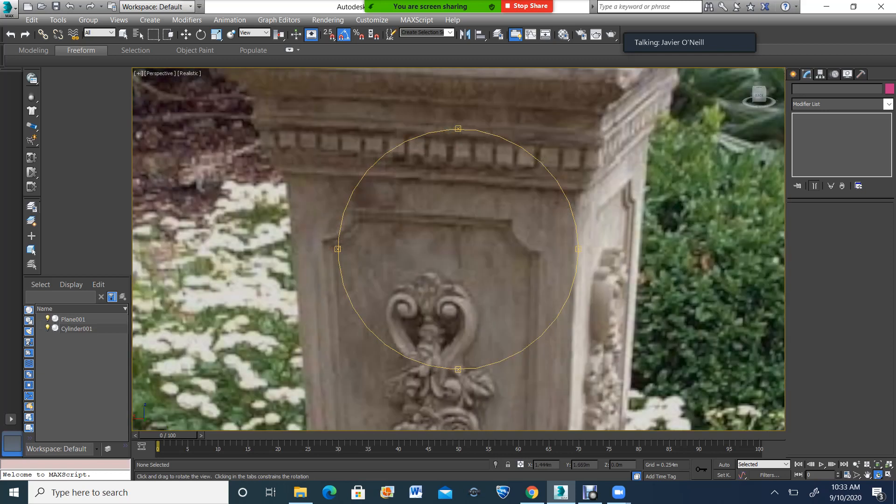
alt+middle_drag(434, 365, 431, 362)
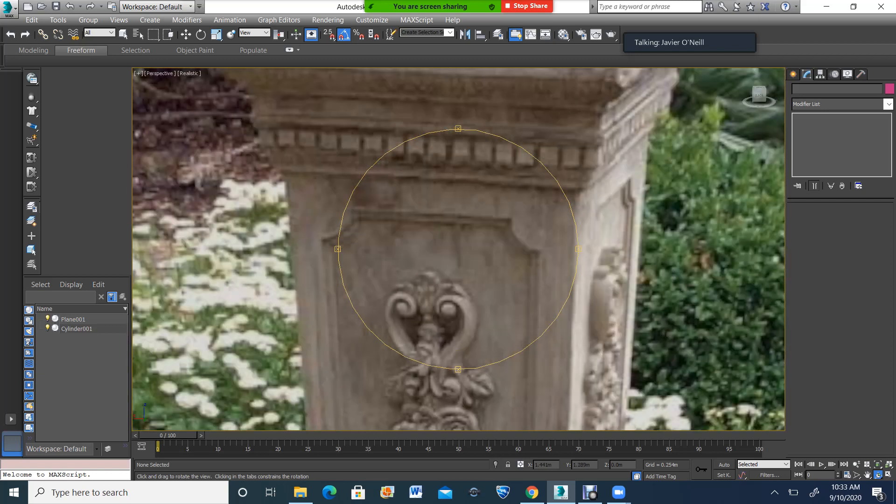
Examine the photo pedestal's cap moulding, panel ornament and base, and compare them with the model beside it.
scroll(430, 314, down, 4)
scroll(428, 340, up, 8)
scroll(422, 233, down, 4)
scroll(497, 369, down, 2)
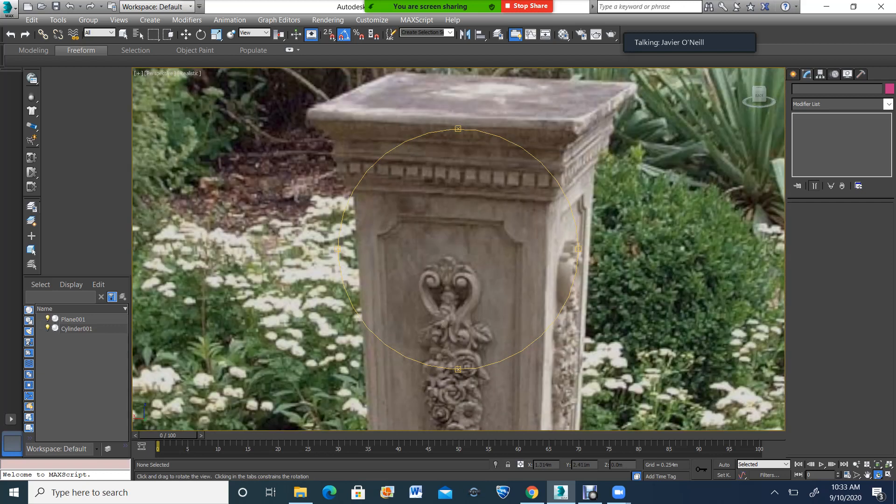
scroll(498, 233, down, 2)
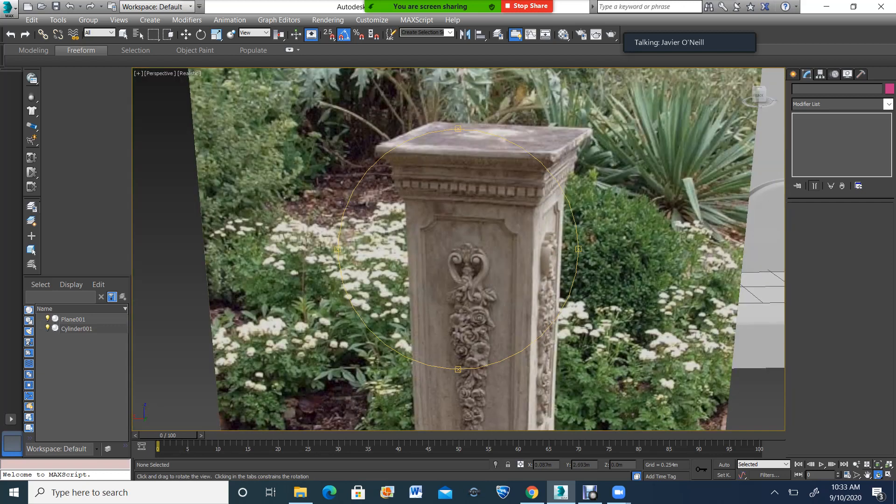
click(868, 475)
drag(510, 371, 346, 257)
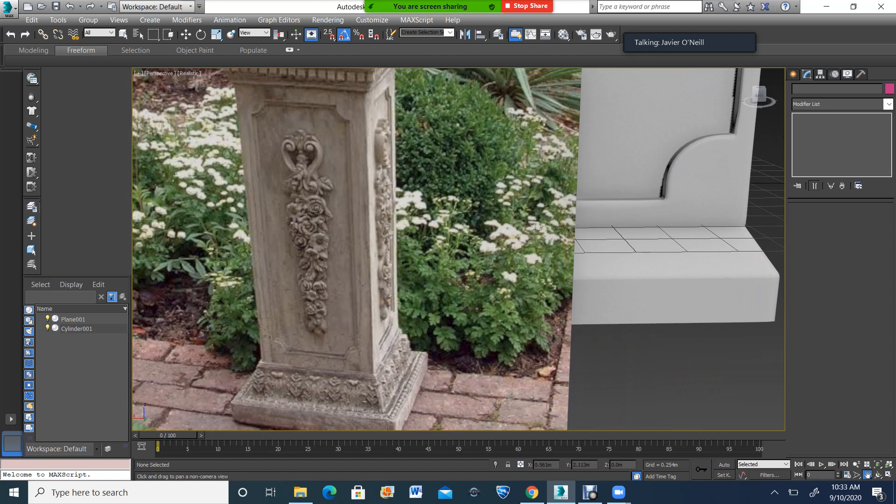
scroll(433, 179, down, 4)
middle_drag(467, 179, 419, 256)
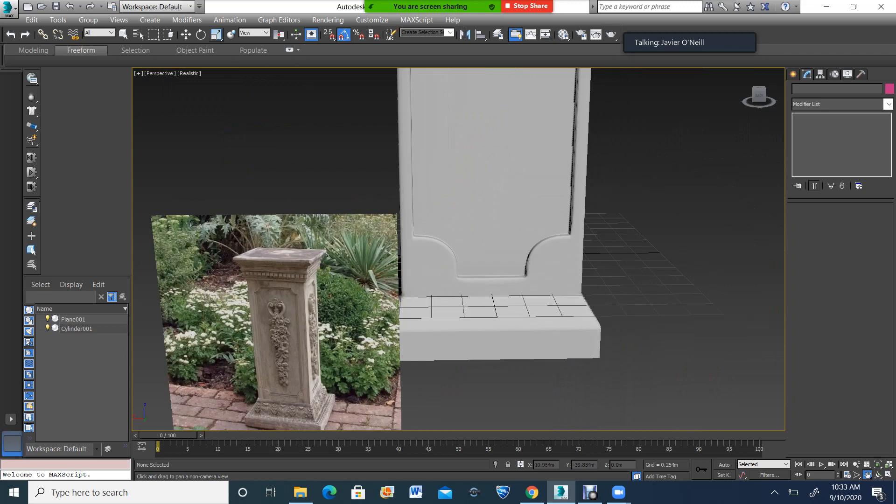
Select the modelled pedestal and delete its TurboSmooth modifier.
click(185, 34)
click(485, 154)
right_click(826, 117)
click(771, 133)
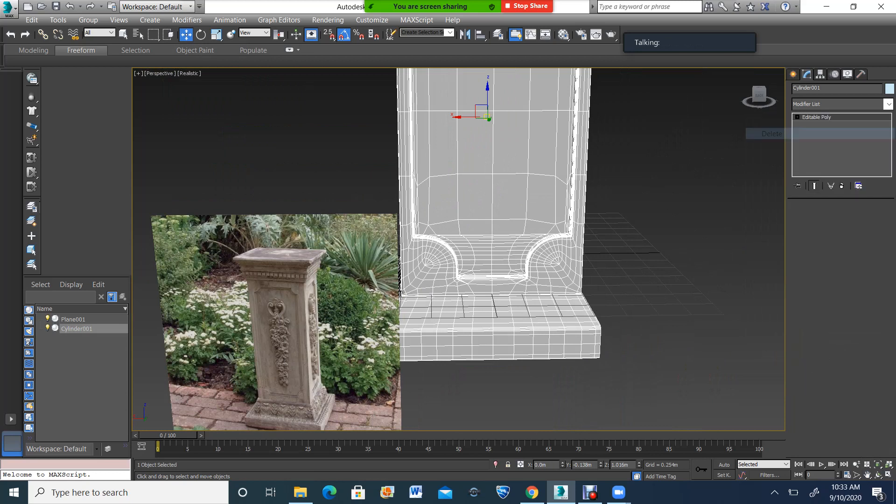
Enter edge editing and connect the vertical edges around the cap's side with one horizontal loop.
scroll(476, 247, up, 4)
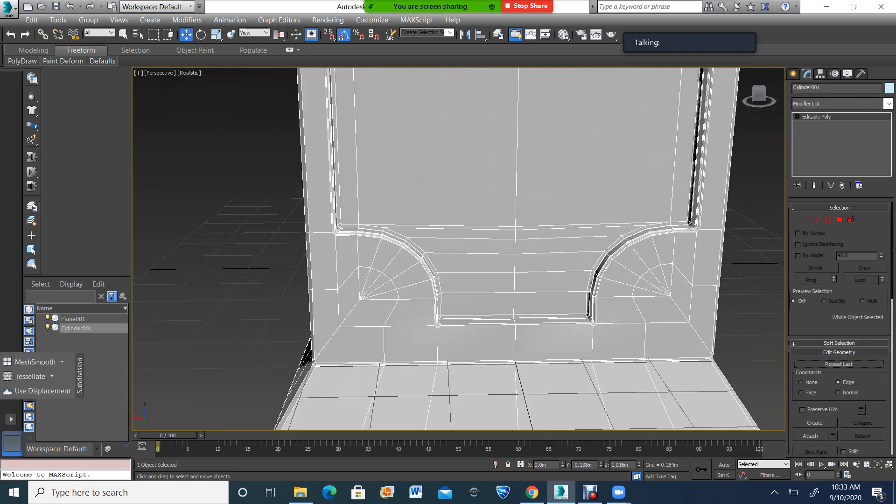
click(878, 475)
drag(448, 243, 428, 228)
scroll(508, 266, down, 6)
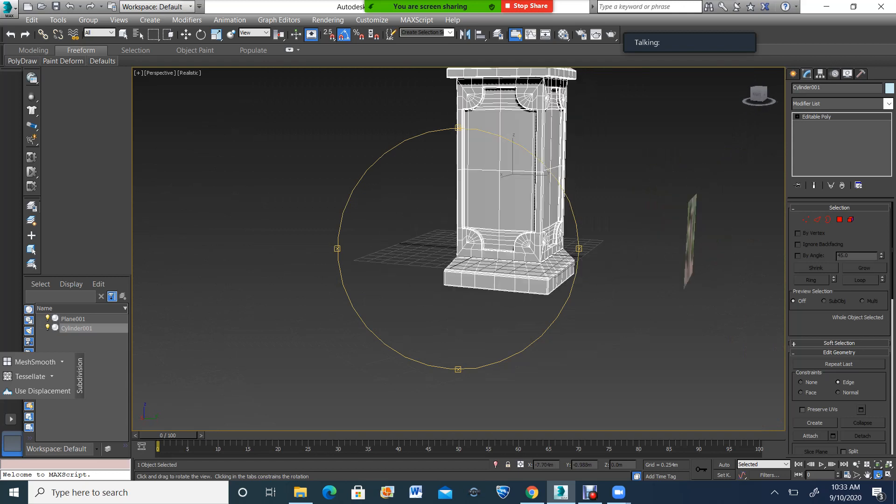
click(868, 475)
drag(523, 77, 497, 163)
scroll(498, 152, up, 6)
scroll(472, 156, up, 2)
scroll(471, 210, down, 2)
drag(472, 212, 470, 179)
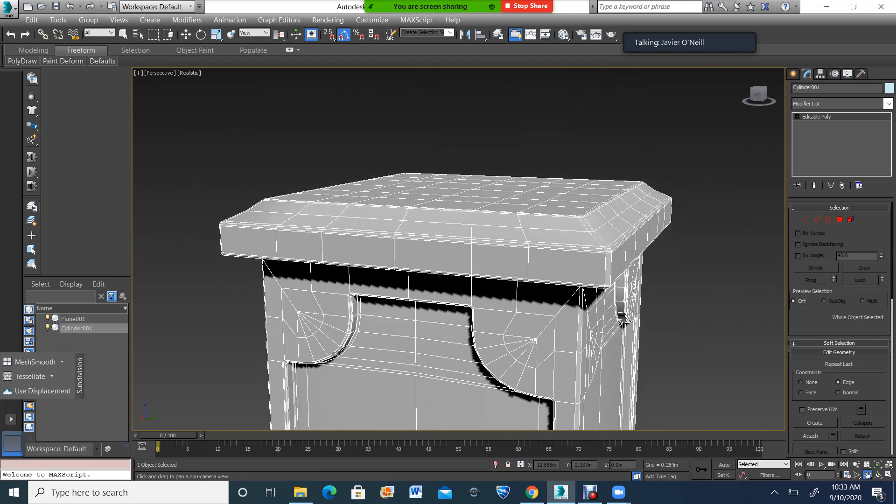
key(2)
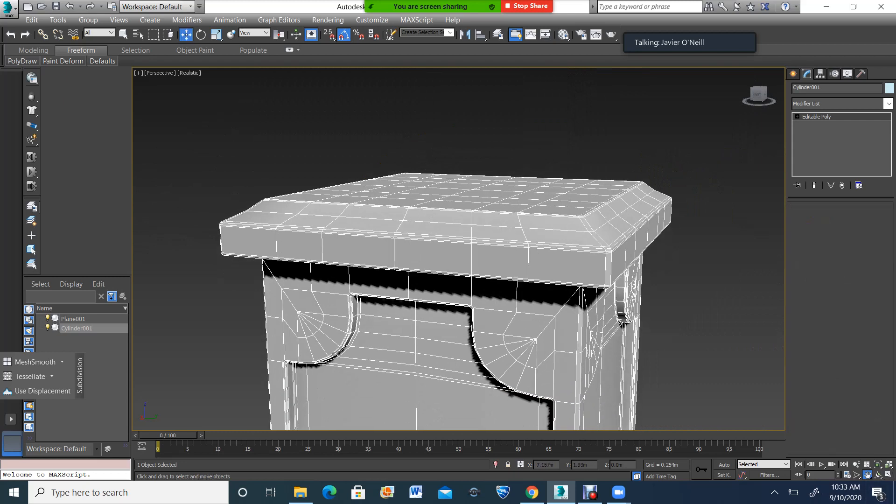
key(w)
key(alt+w)
middle_drag(666, 90, 659, 118)
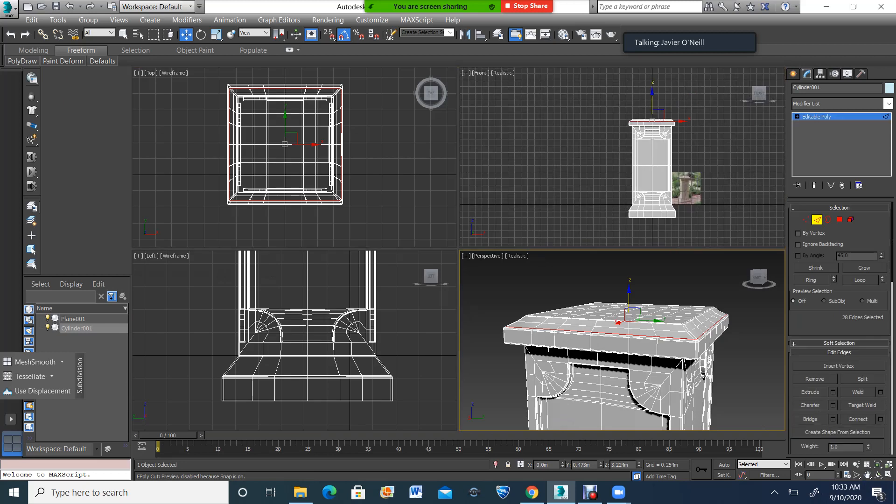
scroll(659, 117, up, 8)
drag(477, 155, 752, 158)
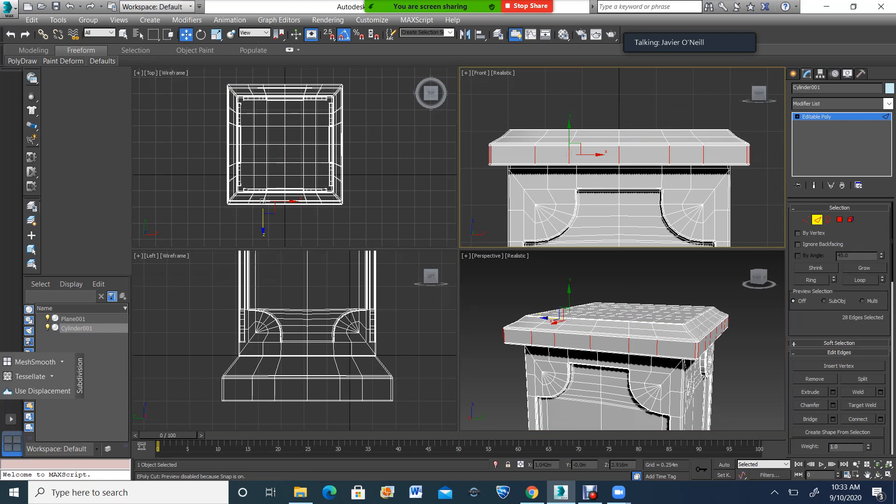
right_click(728, 299)
key(ctrl+shift+e)
Chamfer the new horizontal loop on the cap's side into two parallel loops in the front view.
scroll(519, 159, up, 4)
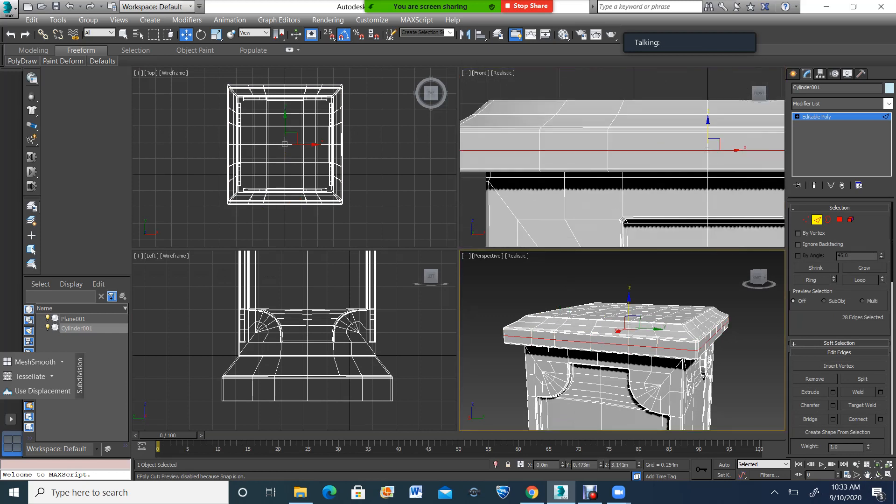
scroll(672, 202, down, 2)
click(867, 475)
drag(700, 187, 684, 180)
click(889, 465)
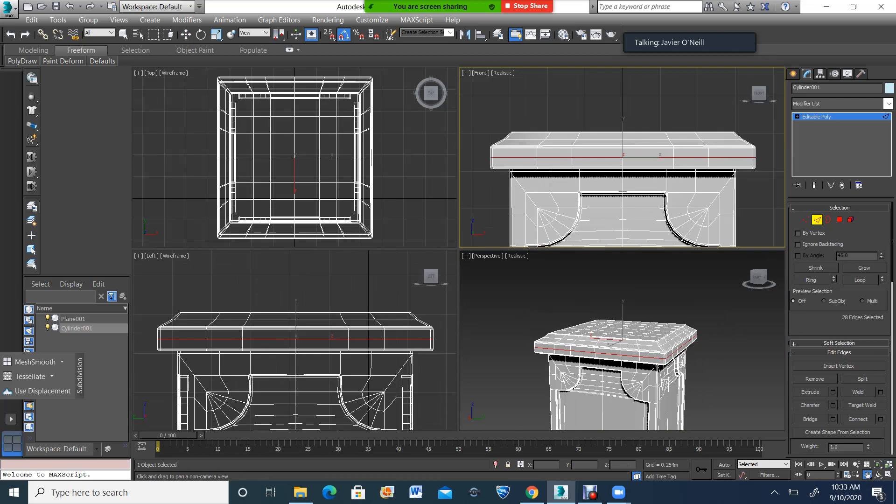
click(888, 474)
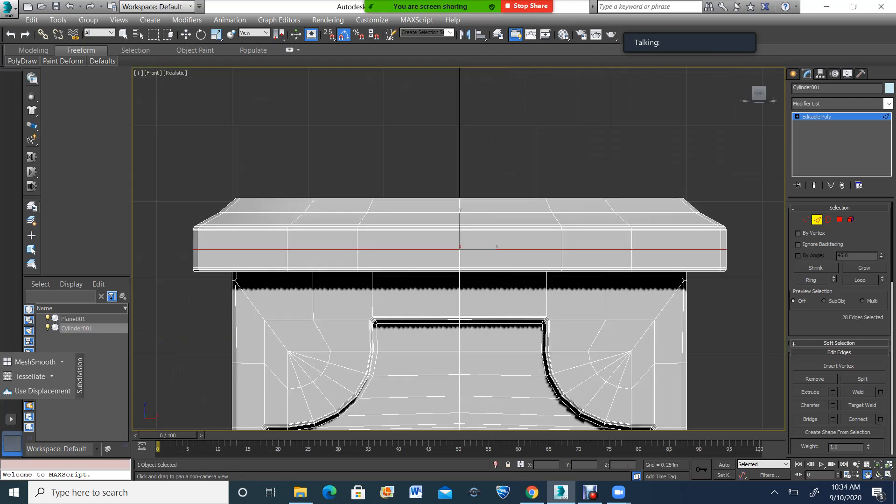
click(810, 405)
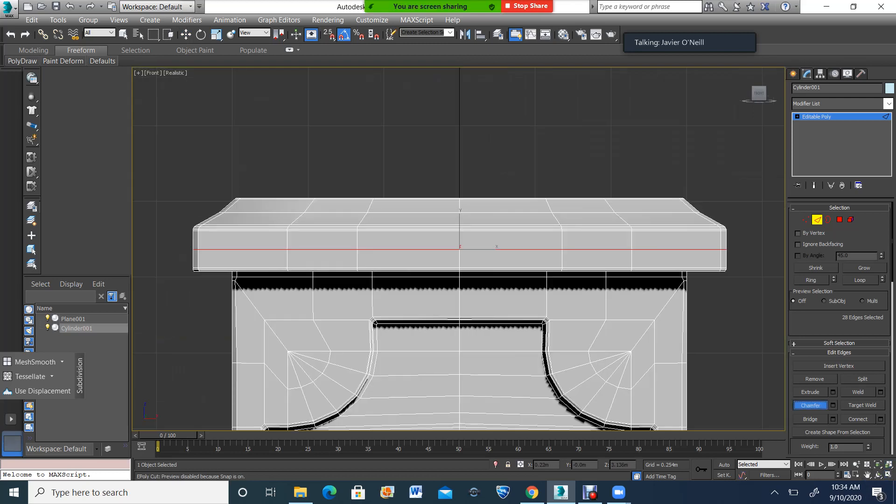
drag(527, 249, 528, 245)
Select the ring of short vertical edges between the two chamfered loops and connect them with a middle loop.
scroll(459, 249, up, 2)
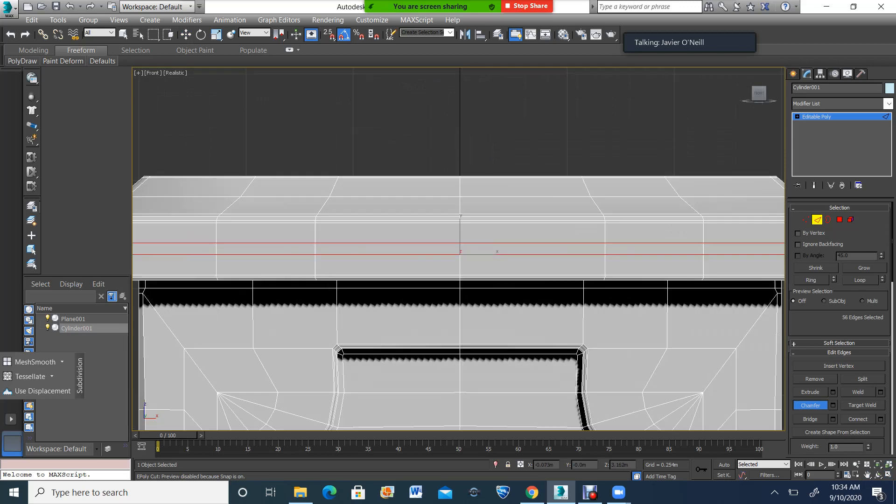
click(315, 249)
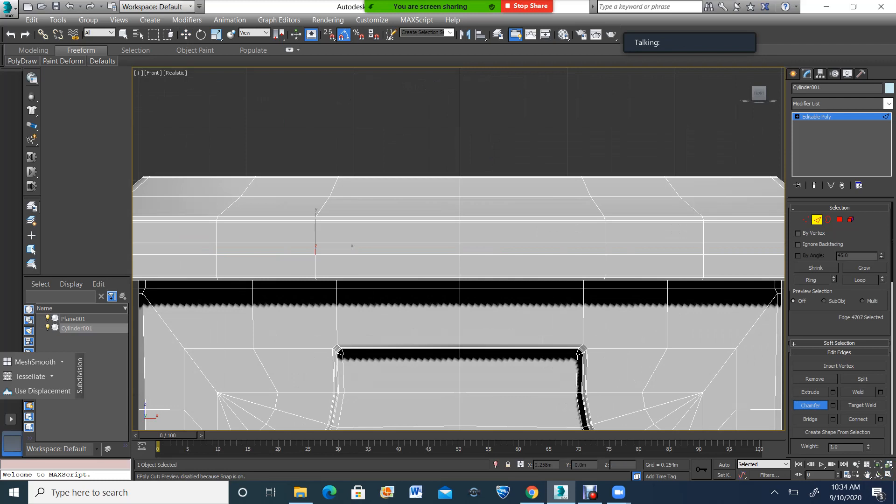
click(811, 280)
key(z)
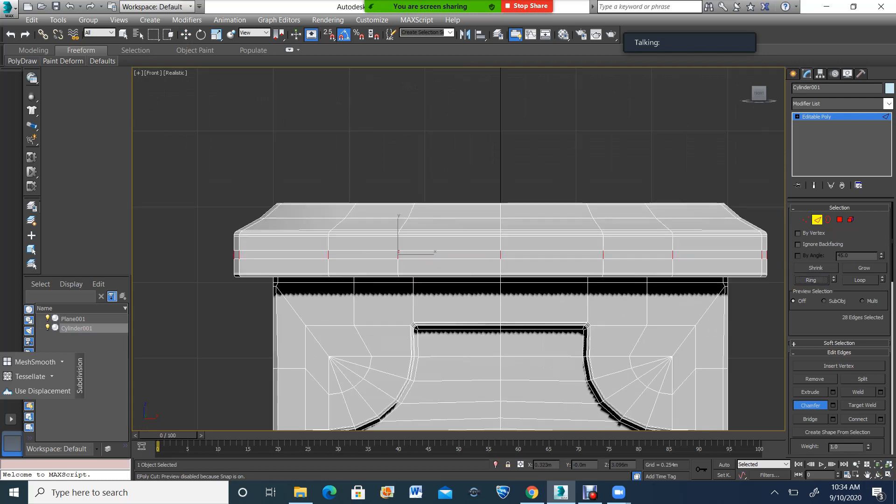
key(ctrl+shift+e)
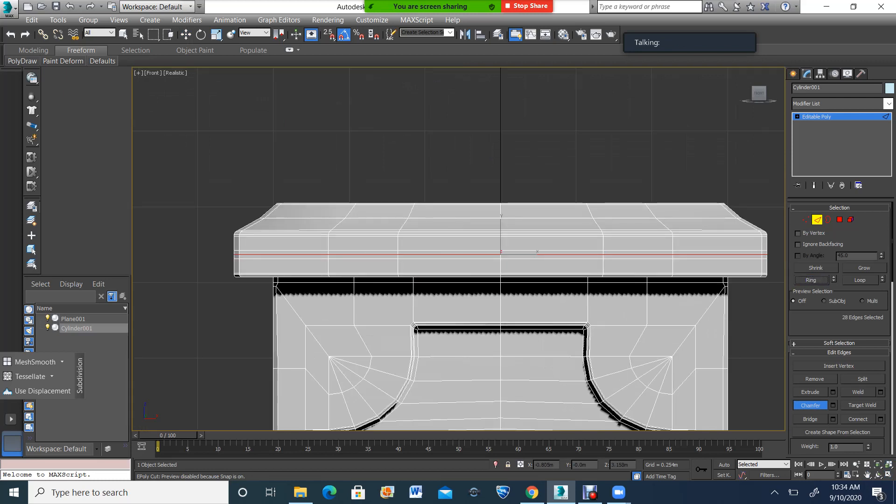
Activate uniform scaling and lock the selection on the cap's middle edge loop.
scroll(235, 251, up, 4)
click(228, 20)
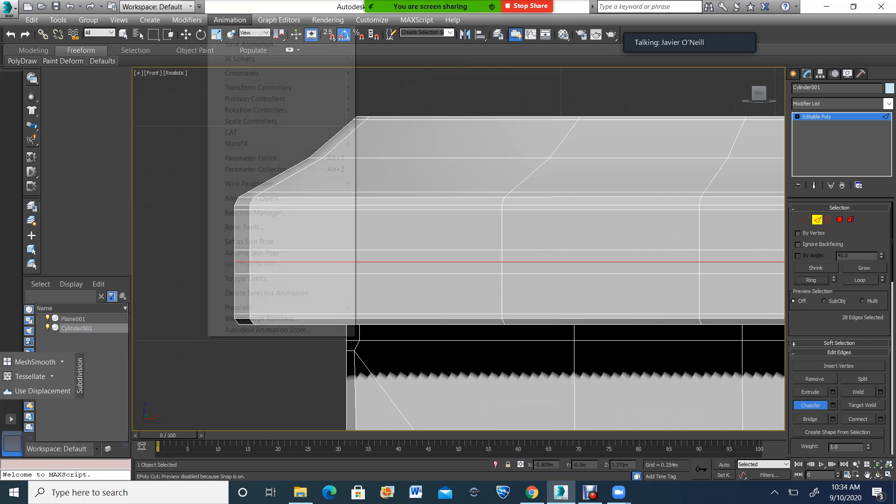
click(228, 20)
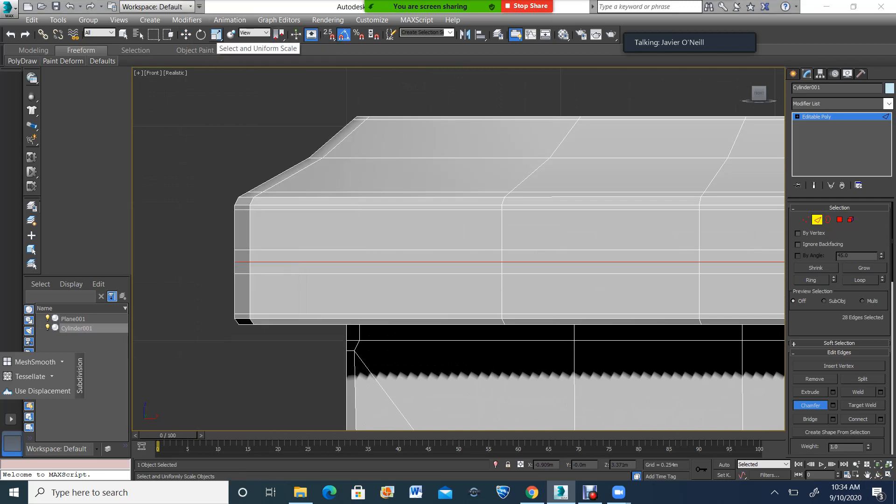
click(216, 35)
key(space)
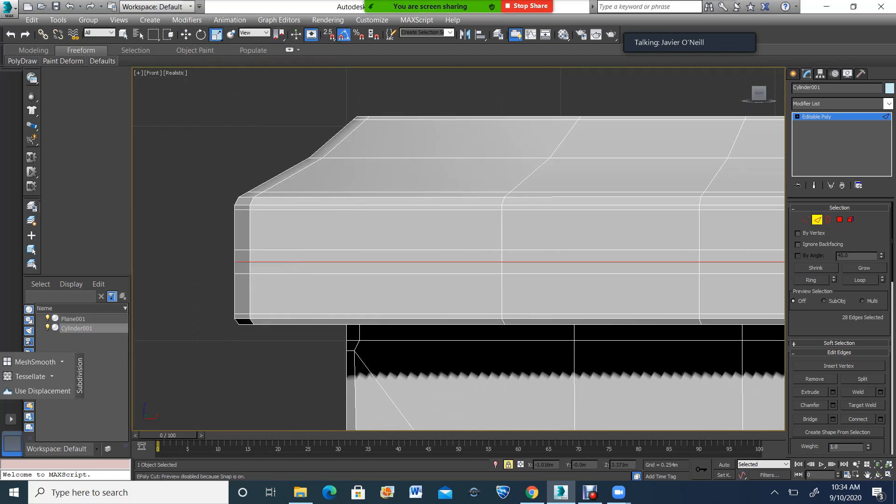
Try scaling the cap's middle loop with the Edge constraint on and undo the attempt.
drag(424, 143, 423, 148)
key(ctrl+z)
key(ctrl+y)
key(ctrl+z)
Set the geometry constraint to None and scale the middle loop to 96 percent to form a groove around the cap.
scroll(840, 364, down, 3)
scroll(840, 326, down, 3)
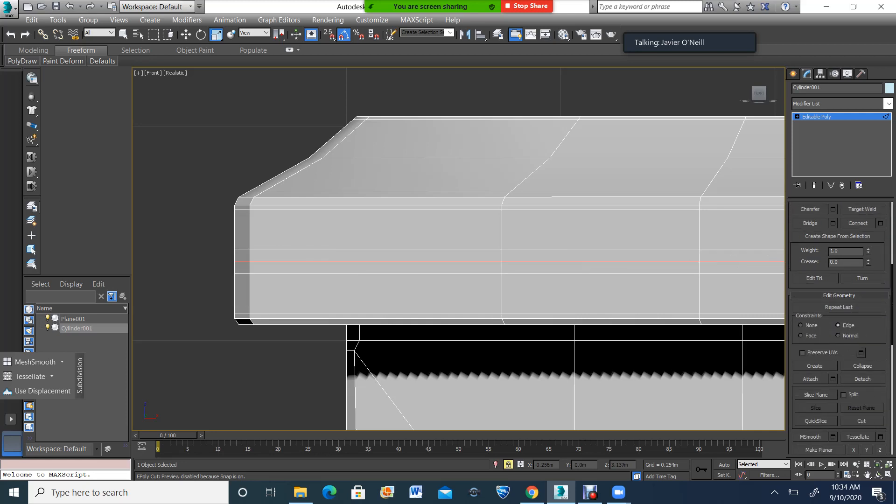
click(801, 325)
drag(269, 262, 269, 265)
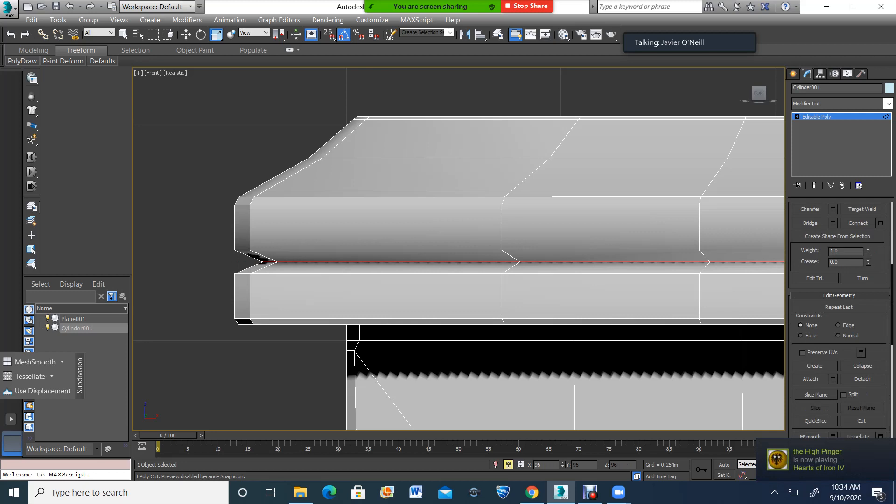
Chamfer the groove's innermost edge loop to give the groove a flat inner wall.
scroll(839, 321, up, 1)
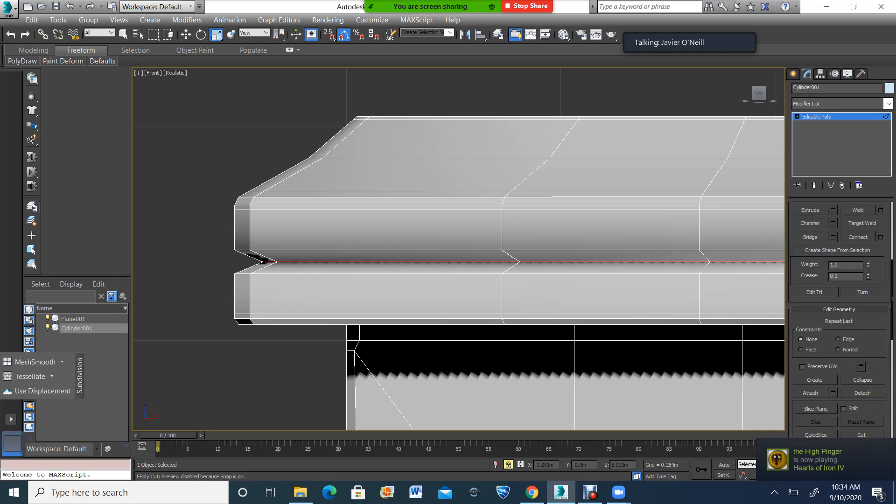
scroll(812, 243, up, 1)
click(810, 237)
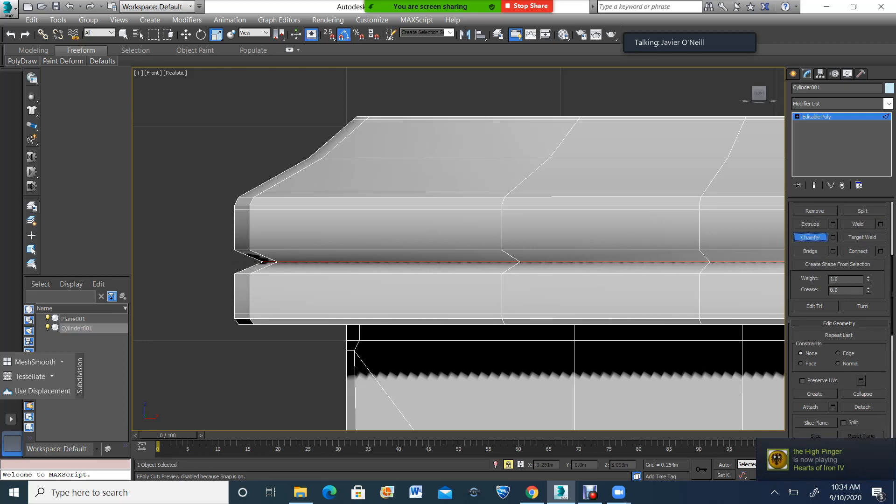
drag(384, 262, 396, 237)
Examine the groove around the cap's corner up close in the perspective view.
scroll(282, 225, down, 5)
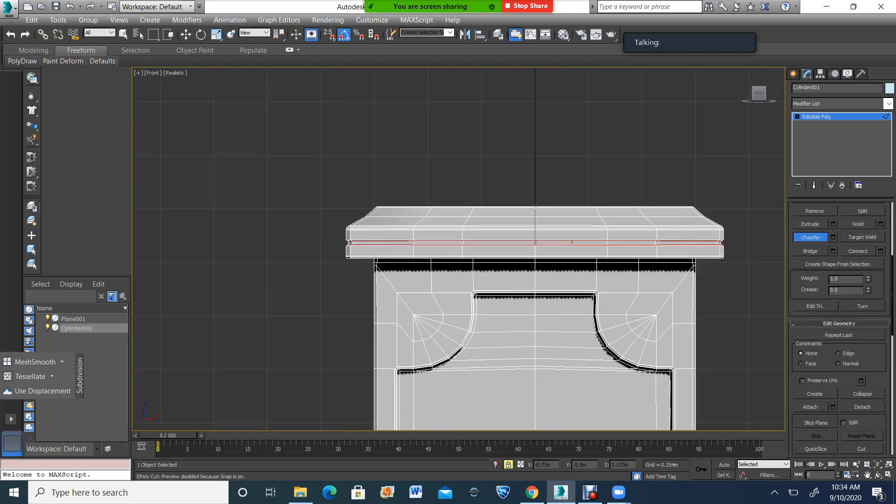
click(889, 475)
click(878, 475)
scroll(622, 341, up, 3)
drag(653, 345, 546, 345)
drag(663, 345, 541, 344)
click(889, 474)
scroll(458, 252, down, 3)
mouse_move(458, 252)
mouse_down()
mouse_move(471, 268)
mouse_move(439, 242)
mouse_move(413, 248)
mouse_move(473, 261)
mouse_up()
scroll(432, 251, up, 2)
scroll(440, 259, up, 2)
scroll(473, 262, up, 2)
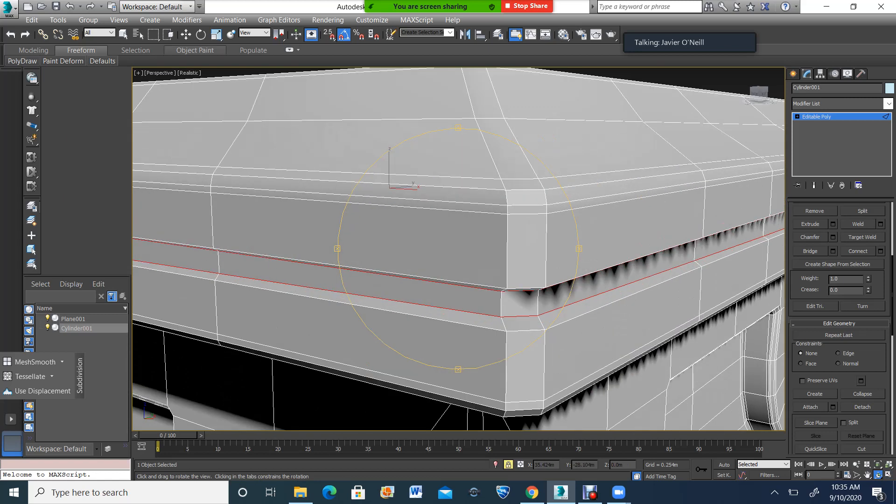
Select the complete upper and lower outer edge loops of the cap's groove.
click(186, 34)
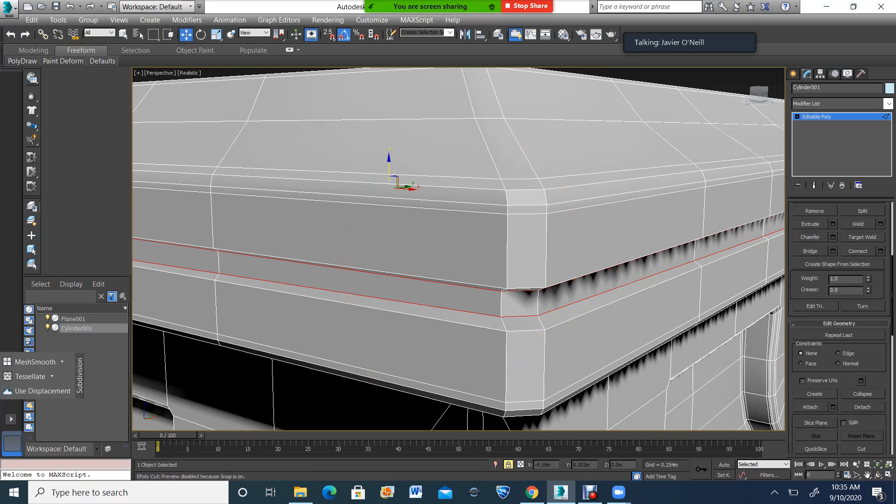
click(648, 288)
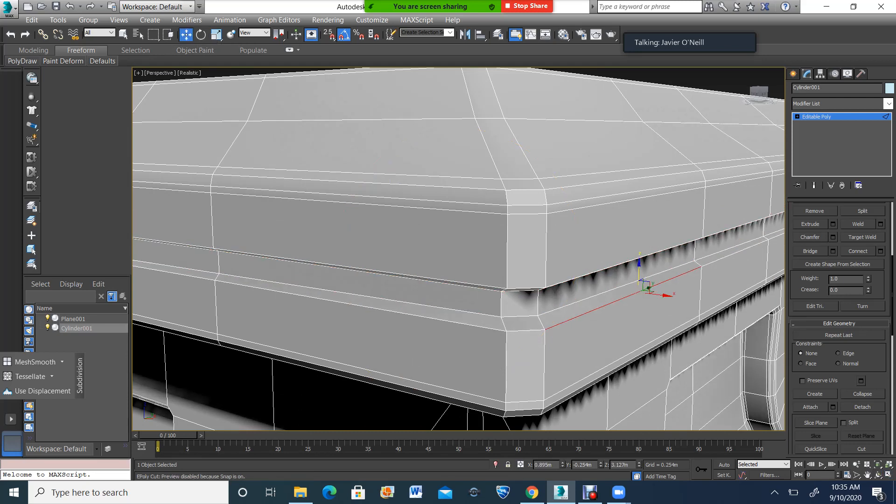
scroll(839, 299, up, 7)
scroll(733, 280, up, 5)
scroll(612, 259, down, 3)
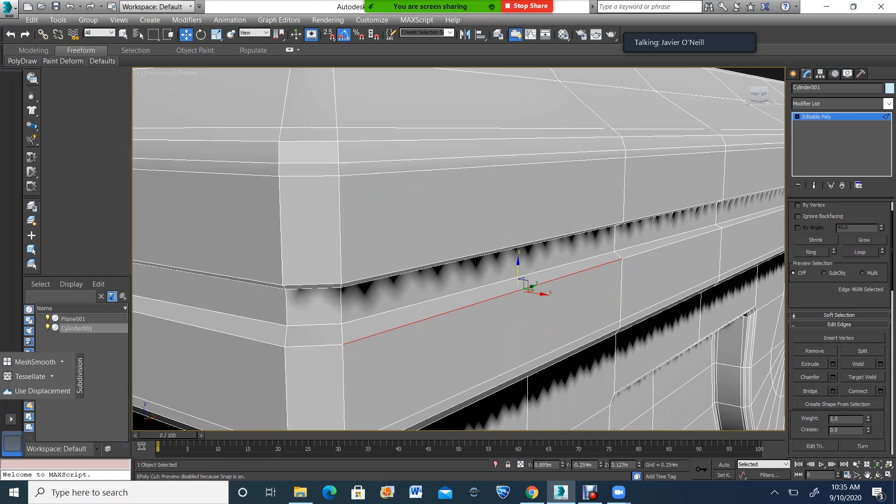
ctrl+click(541, 240)
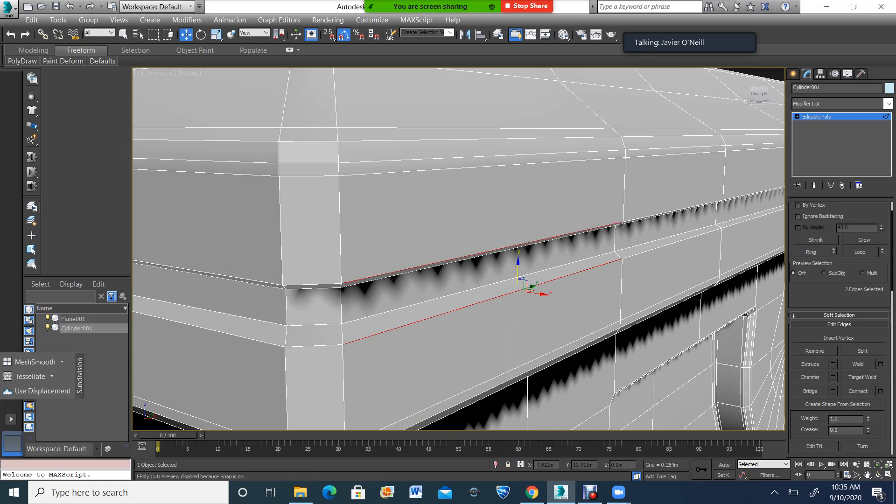
scroll(860, 280, up, 1)
click(860, 280)
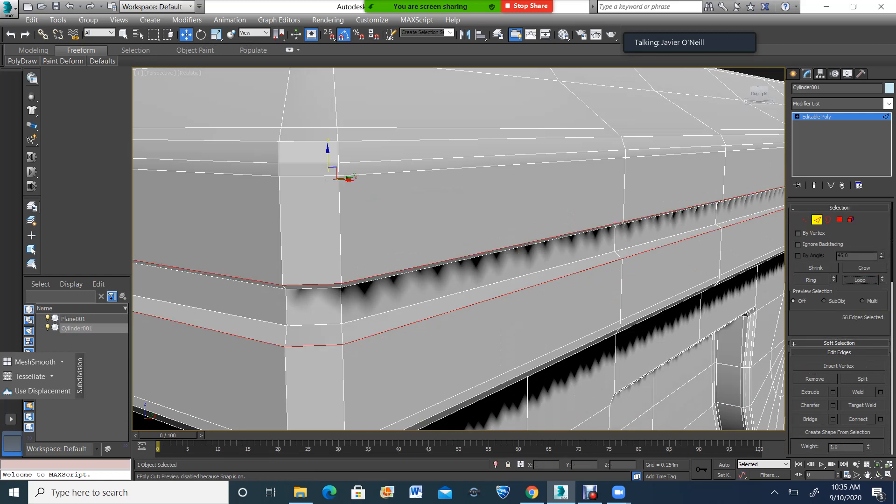
Try chamfering the groove's two outer edge loops and undo the attempt.
click(810, 405)
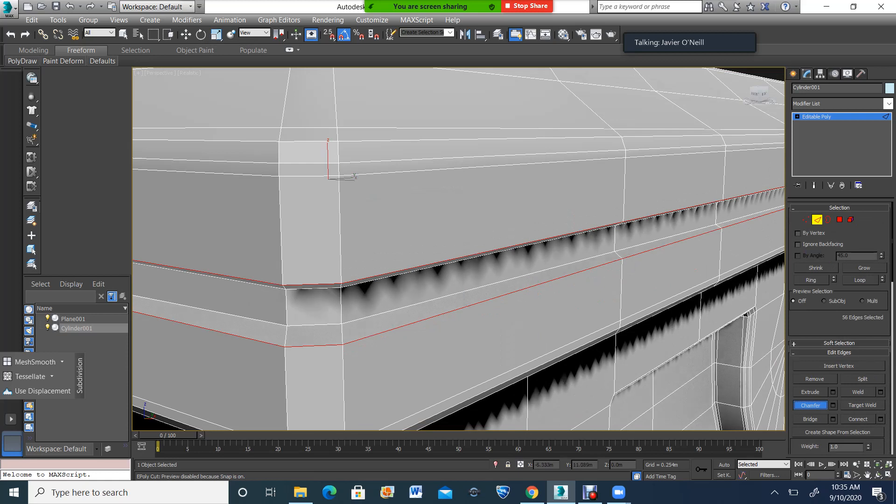
drag(542, 241, 542, 212)
key(ctrl+z)
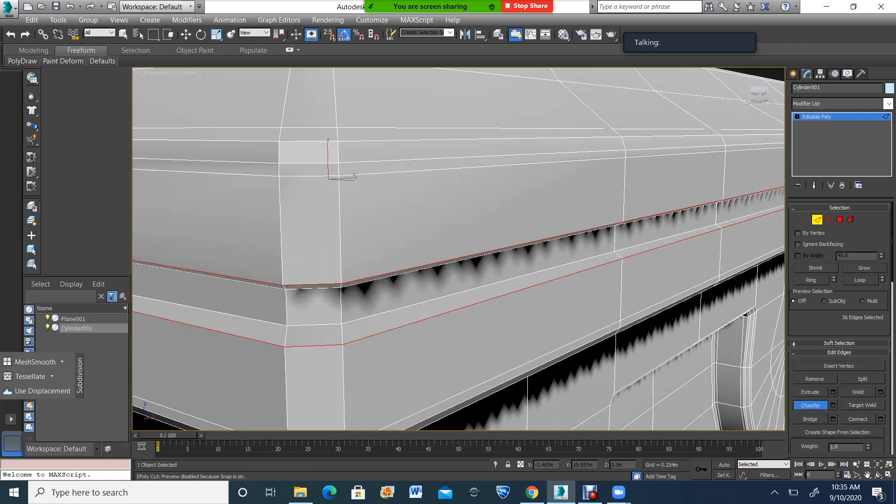
Chamfer the two outer edge loops of the cap's groove by 0.002 m with one segment.
click(833, 405)
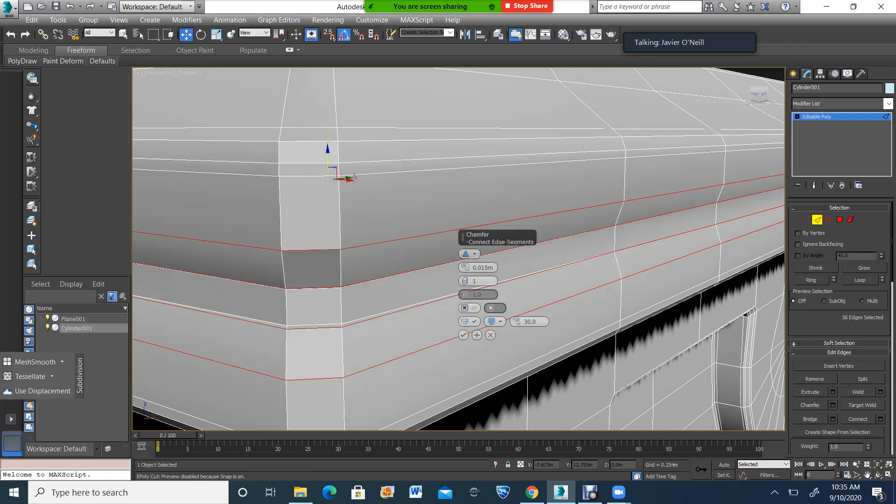
right_click(466, 268)
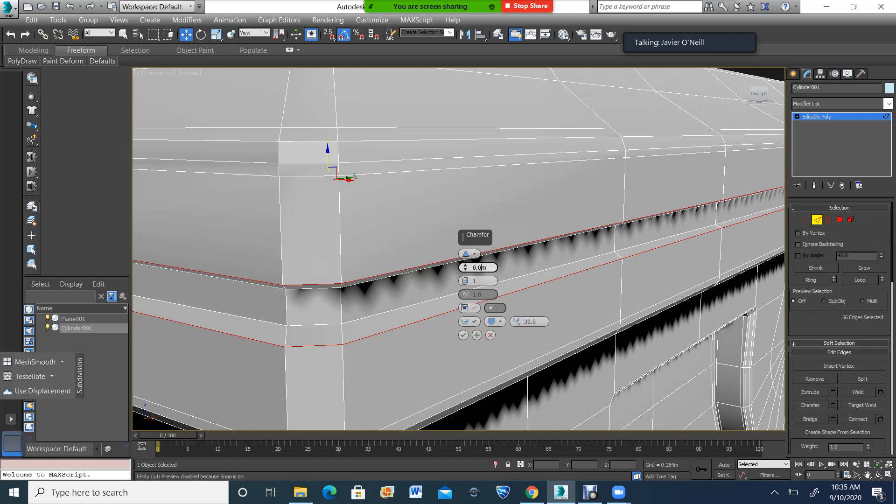
click(465, 265)
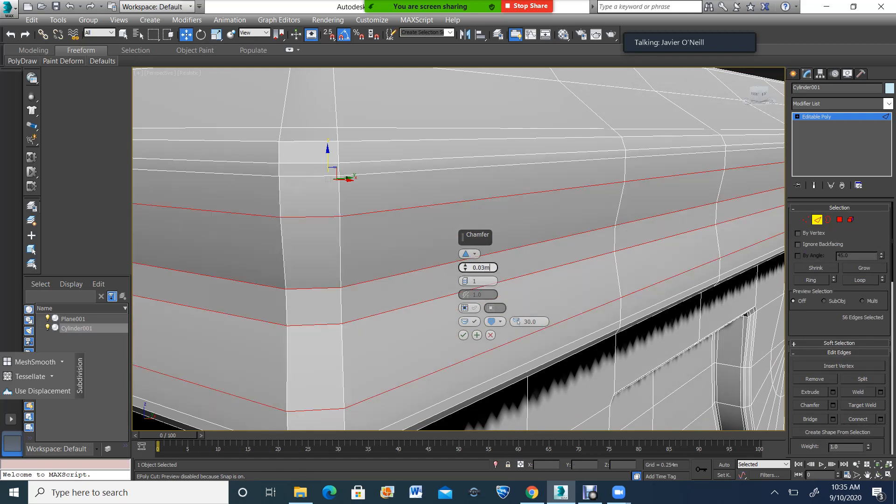
text(0)
key(Return)
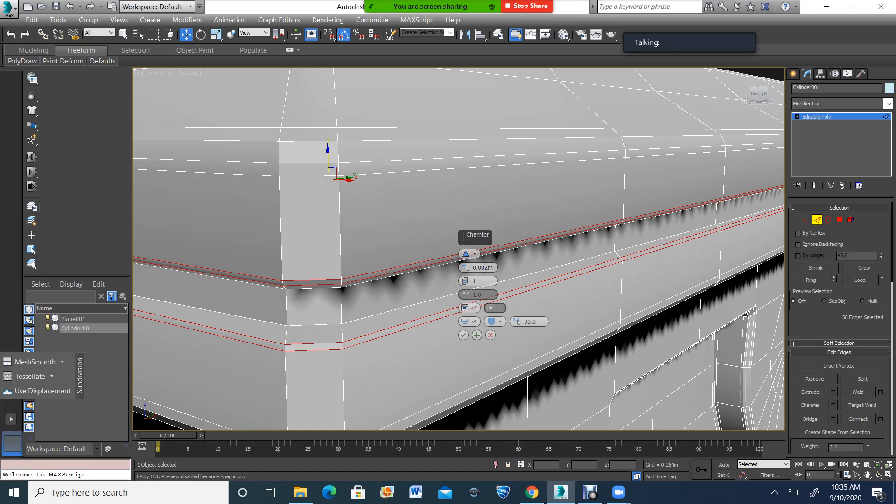
click(463, 335)
Select the ring of vertical edges on the groove's inner wall and connect them with a new horizontal edge loop.
scroll(463, 335, down, 4)
scroll(463, 335, up, 4)
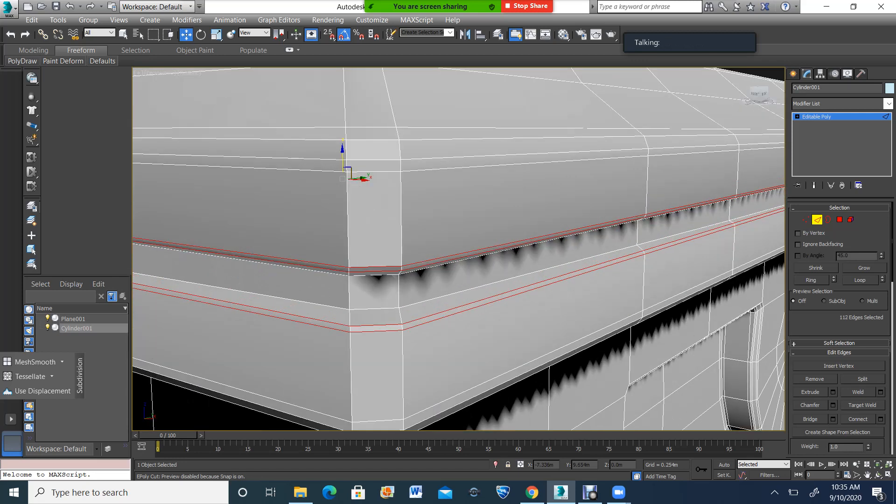
scroll(369, 314, down, 2)
scroll(369, 314, up, 4)
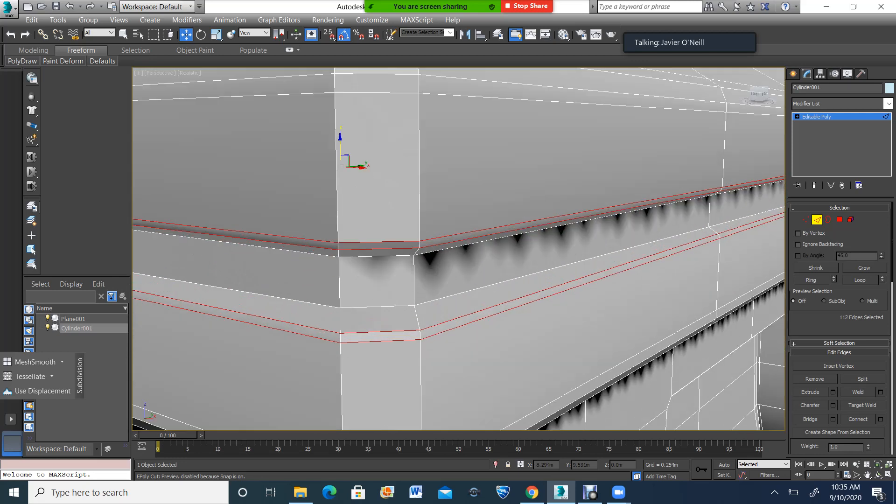
click(414, 280)
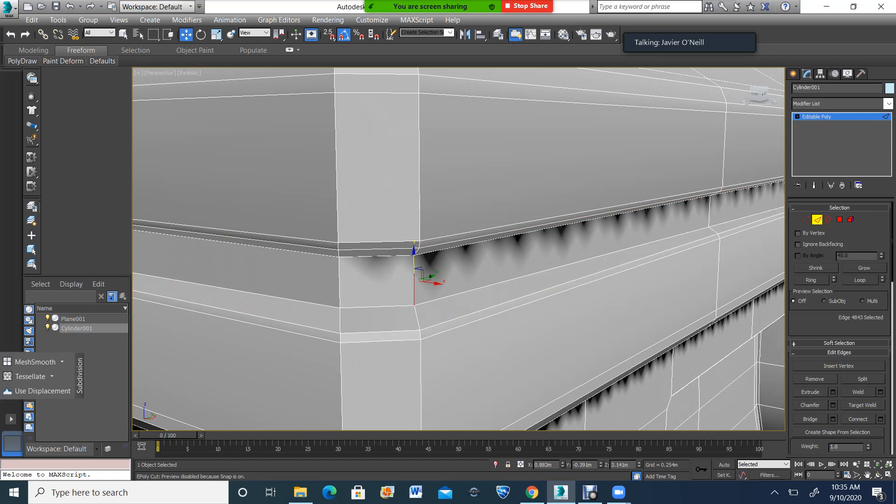
click(812, 280)
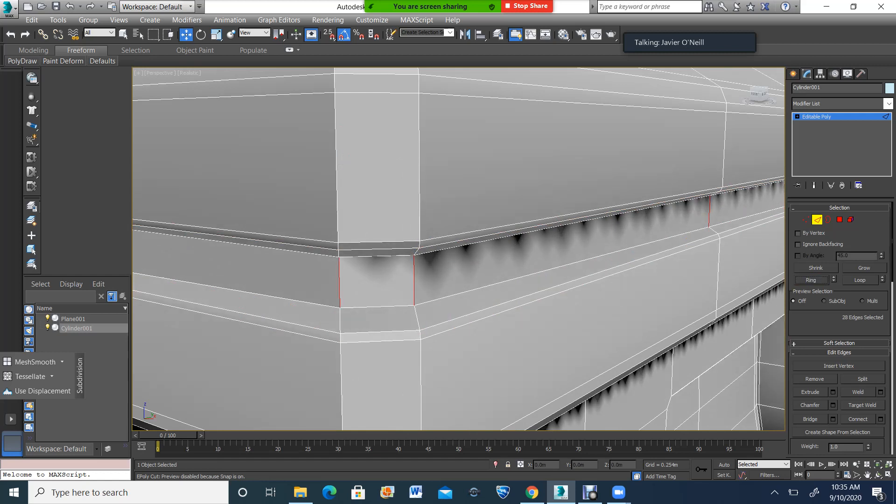
key(ctrl+shift+e)
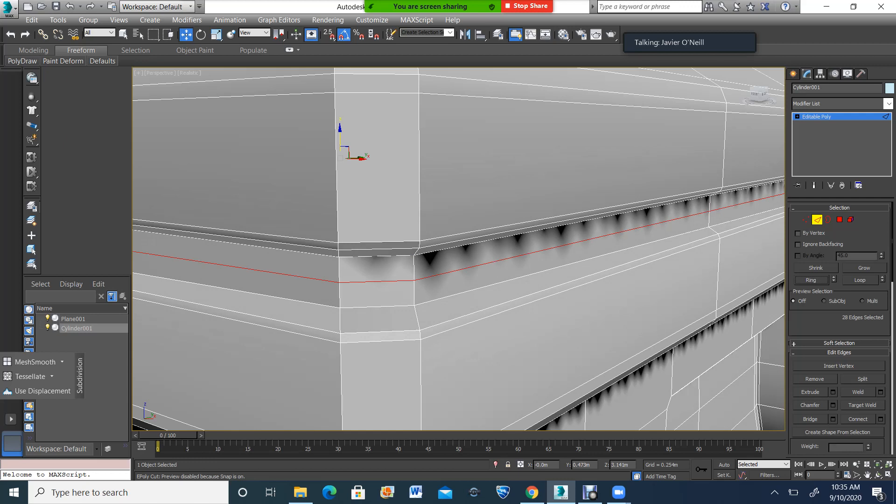
Chamfer the inner wall's middle edge loop into two support loops near the wall's upper and lower edges.
key(ctrl+shift+c)
click(383, 281)
key(ctrl+z)
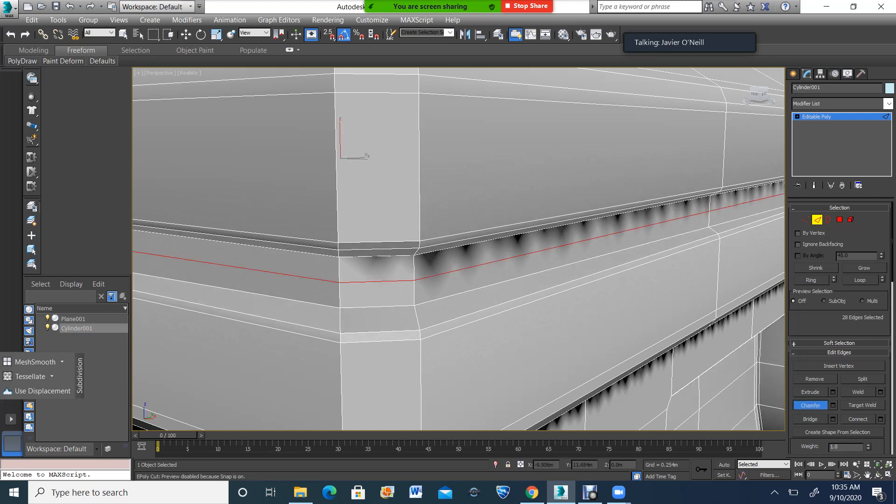
drag(384, 281, 383, 258)
scroll(382, 267, down, 3)
scroll(376, 273, up, 3)
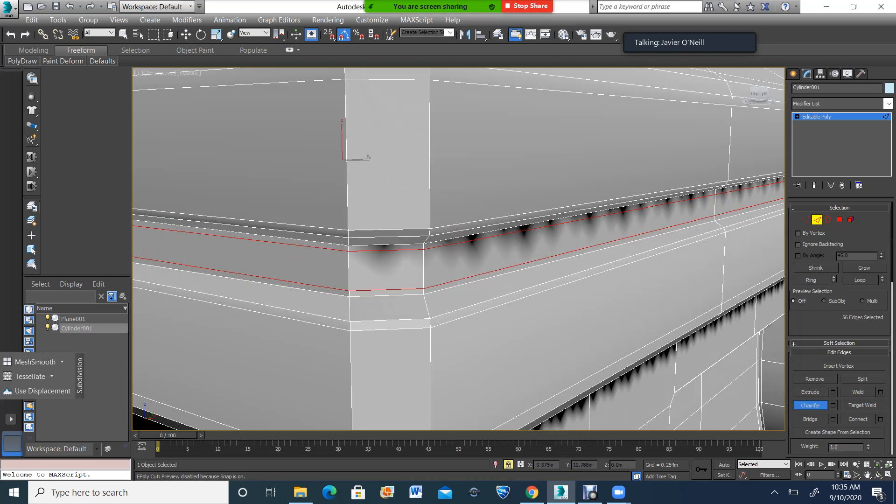
key(space)
Leave edge editing and apply a TurboSmooth modifier to the pedestal.
alt+middle_drag(376, 273, 322, 255)
scroll(303, 276, up, 4)
scroll(303, 275, down, 4)
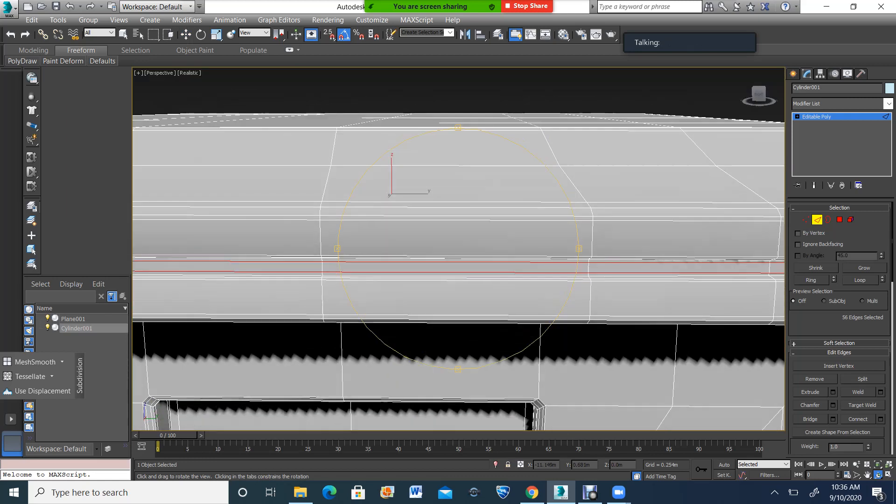
scroll(322, 254, down, 2)
click(818, 116)
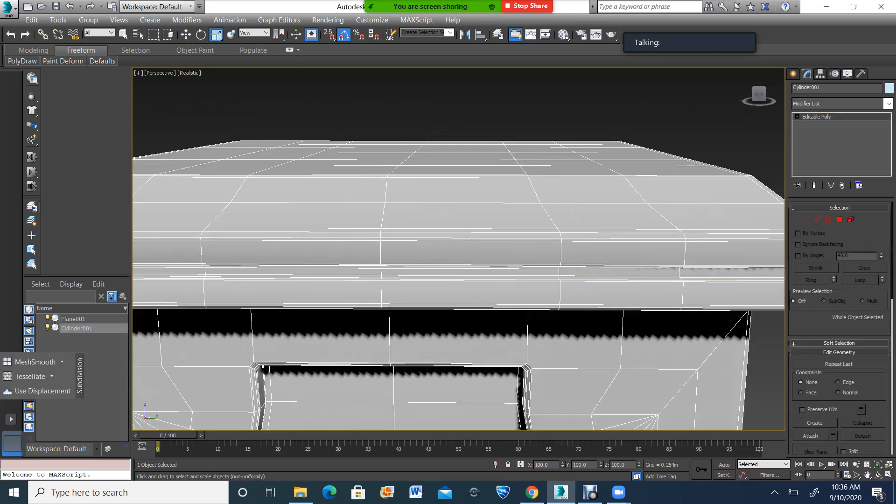
click(888, 104)
scroll(822, 330, down, 15)
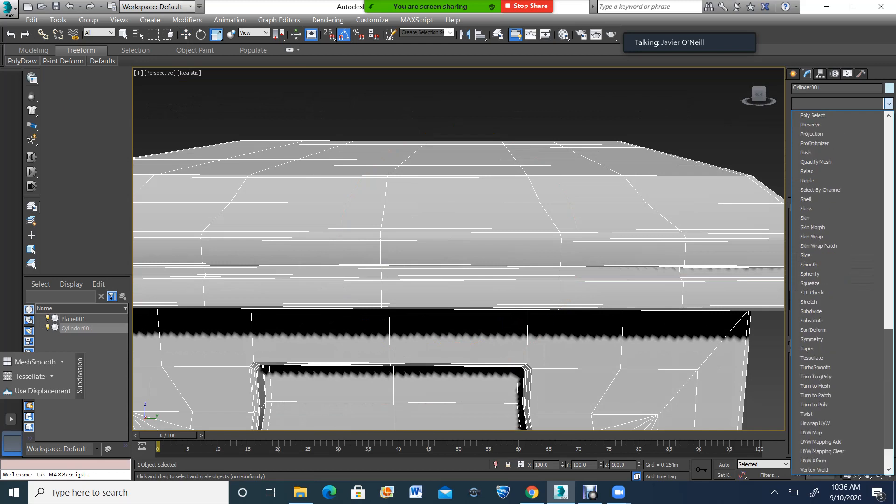
click(815, 321)
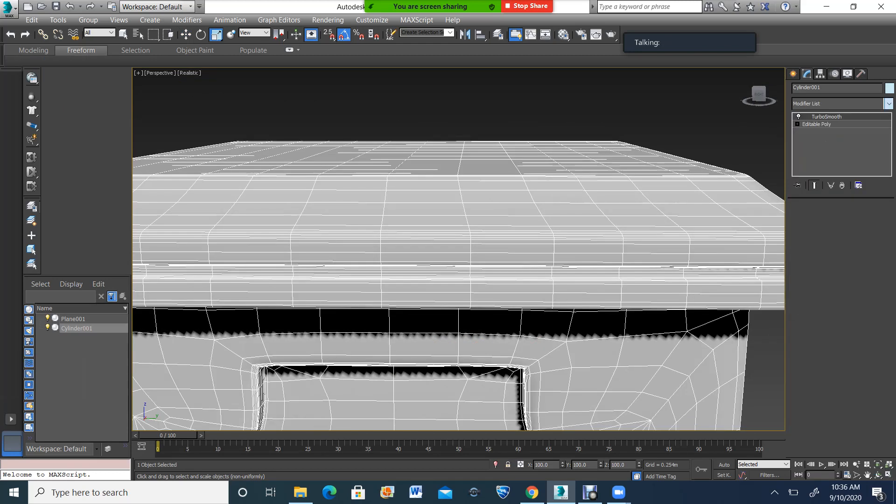
Bring the whole smoothed pedestal into an angled perspective view and deselect it.
scroll(467, 280, down, 4)
click(878, 474)
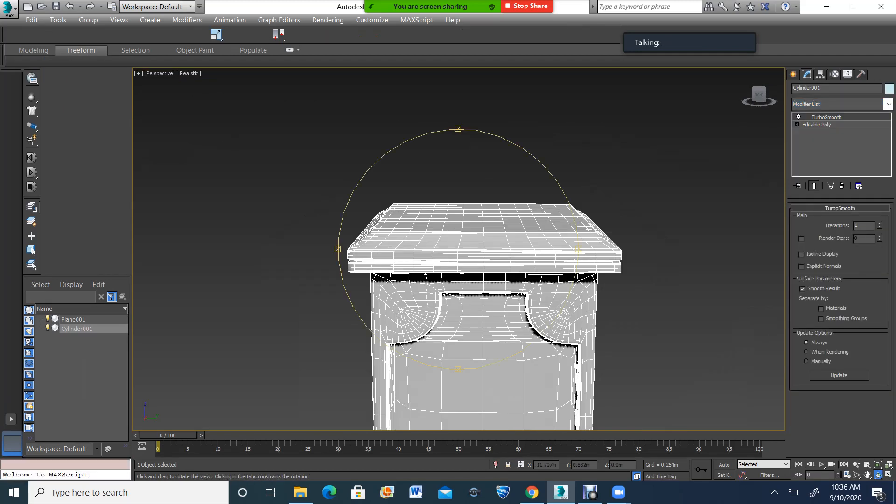
drag(459, 252, 501, 259)
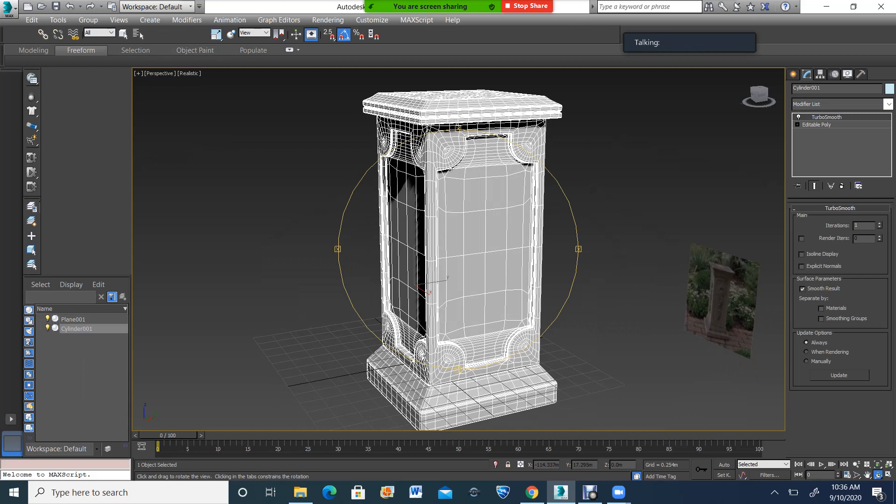
key(w)
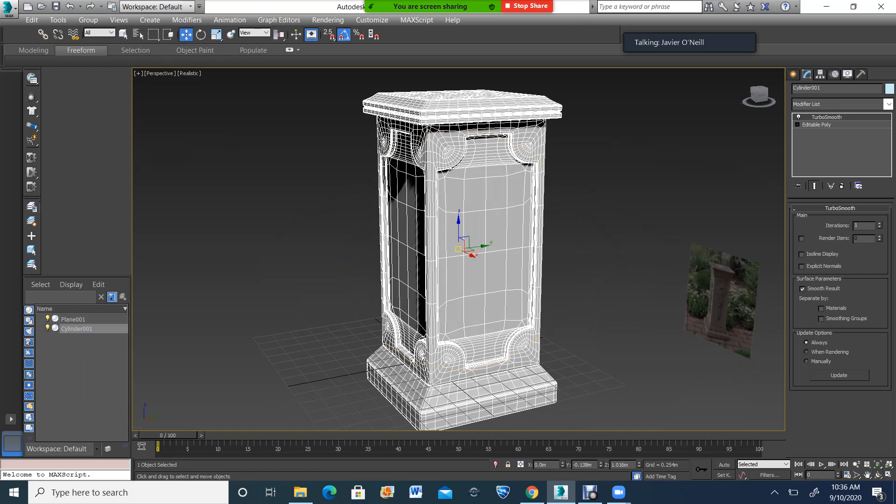
key(ctrl+d)
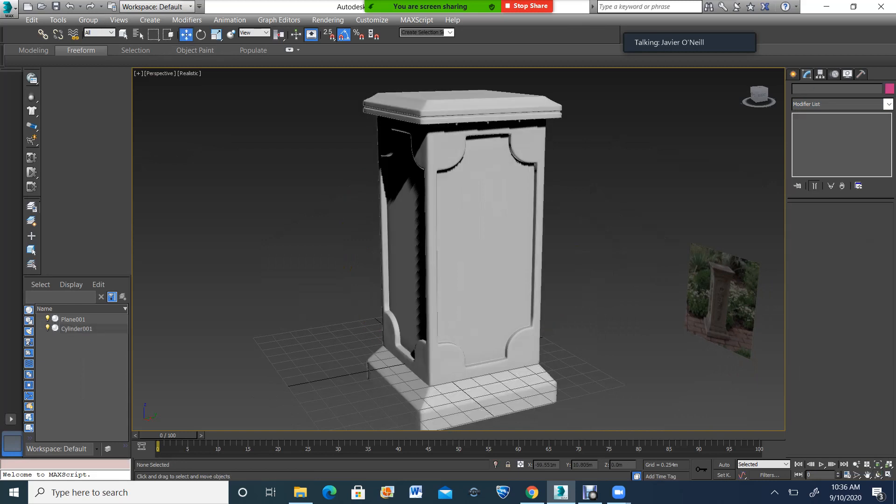
Place a Standard Skylight beside the pedestal from the four-viewport layout, and maximize the perspective view.
click(193, 75)
click(598, 312)
key(alt+w)
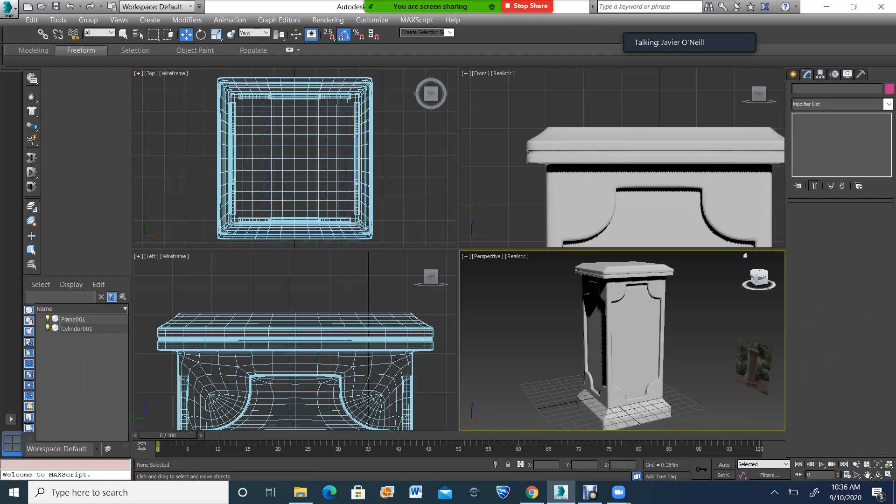
click(793, 74)
click(820, 91)
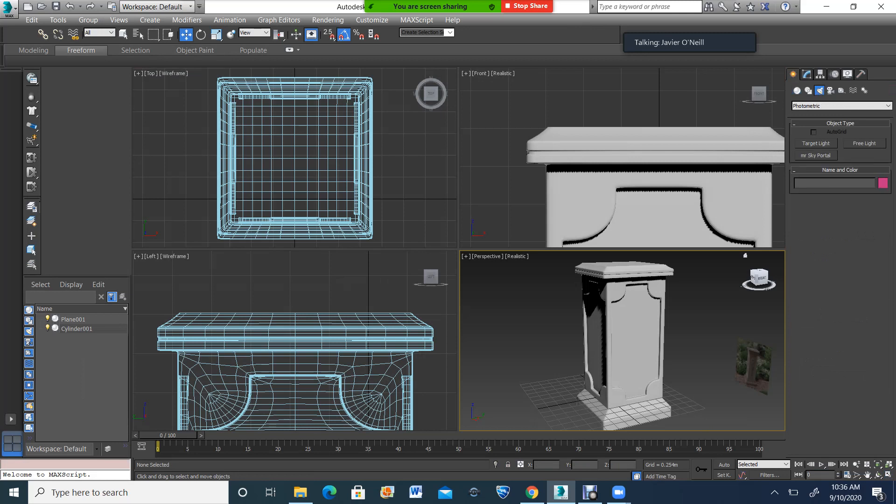
click(842, 106)
click(803, 121)
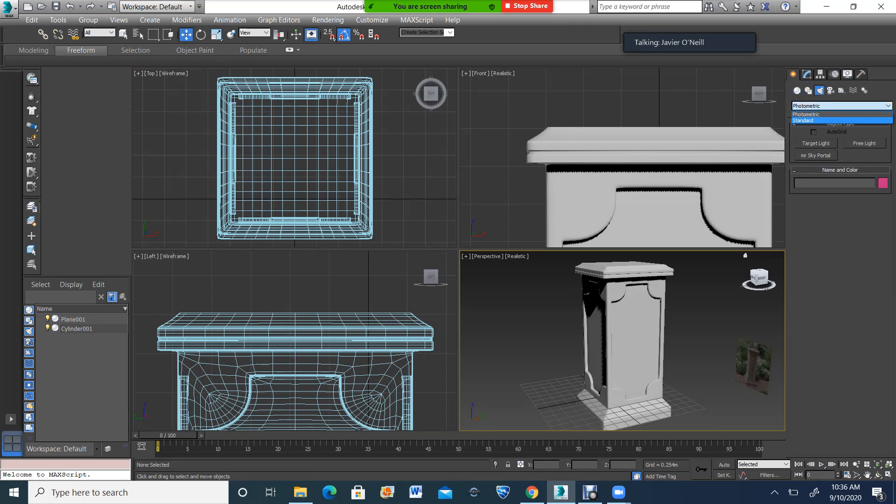
click(865, 168)
click(509, 319)
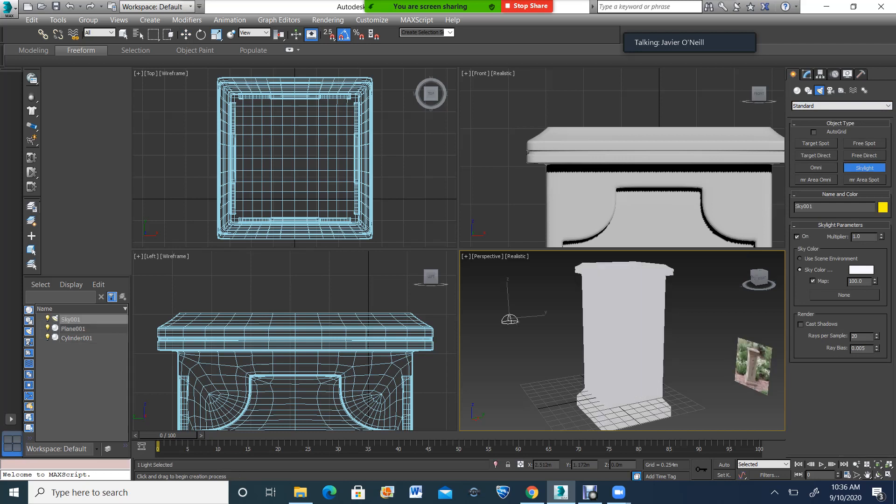
click(868, 475)
click(888, 475)
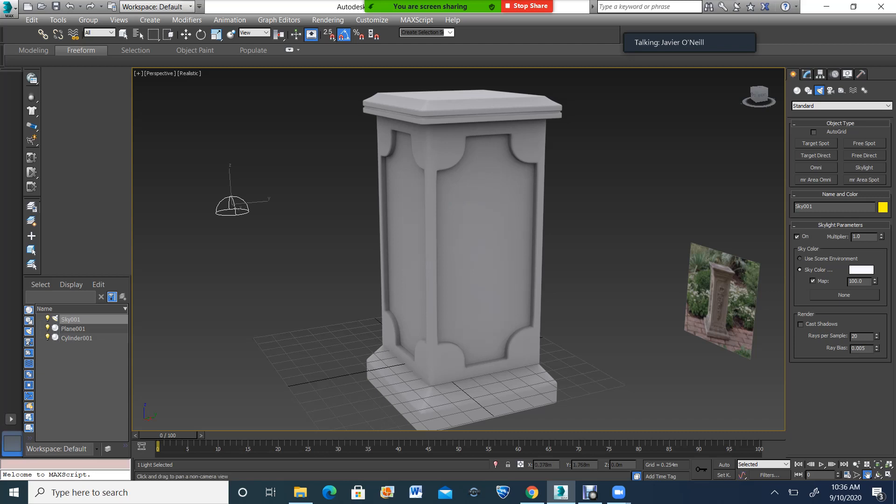
mouse_move(590, 492)
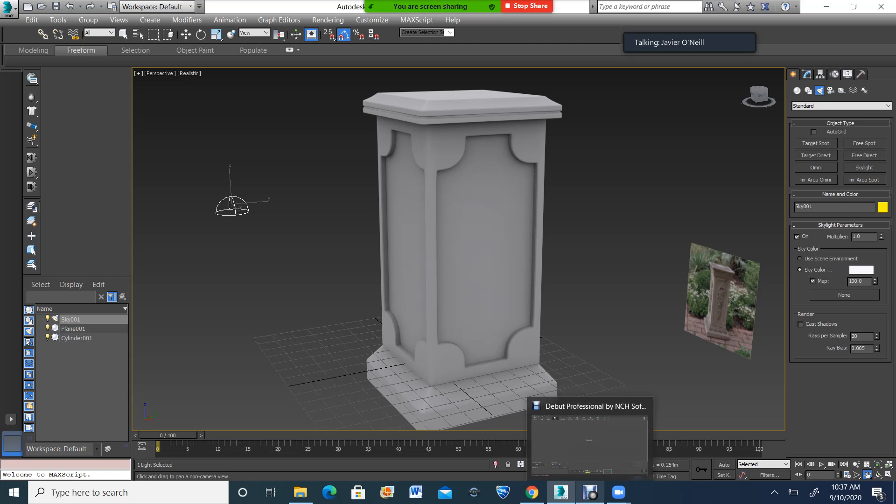